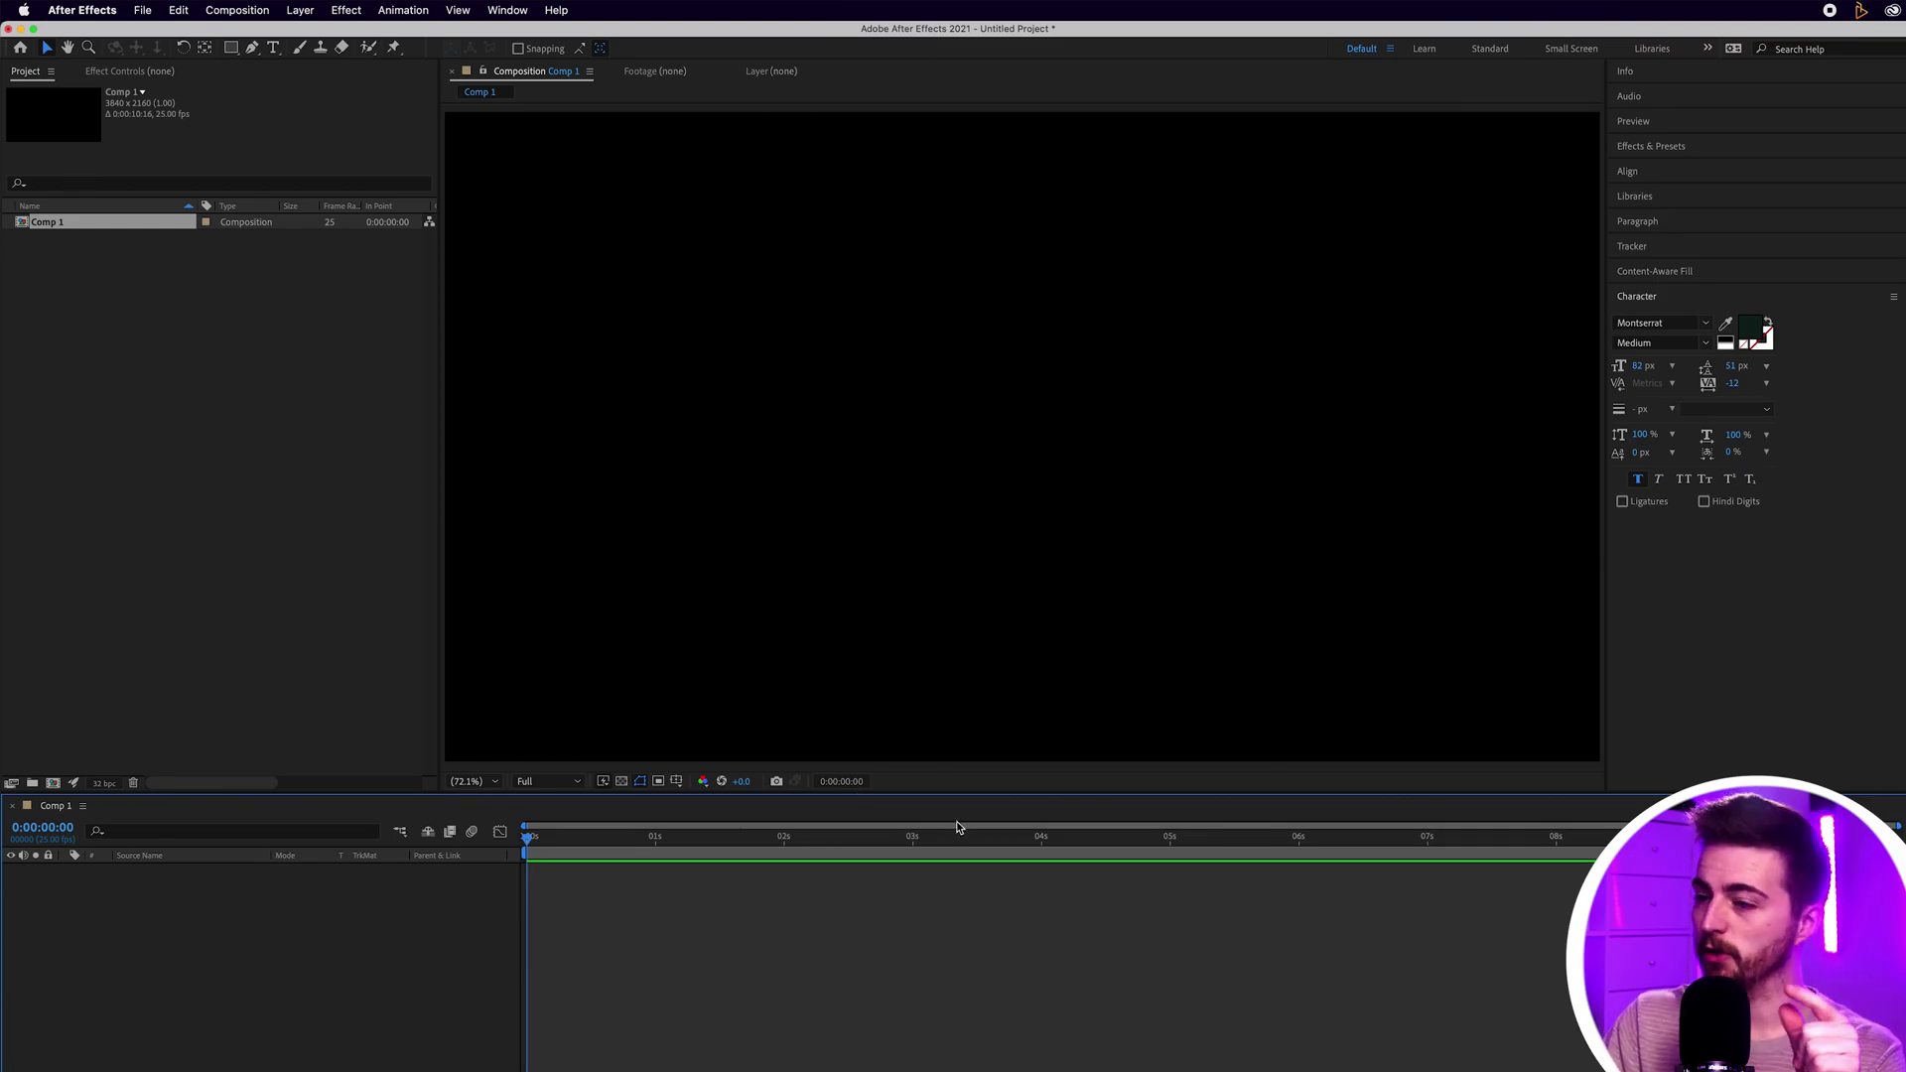
Step: Show the proportional grid over Comp 1 and select the Rectangle Tool
{"action": "left_click", "coordinate": [676, 783]}
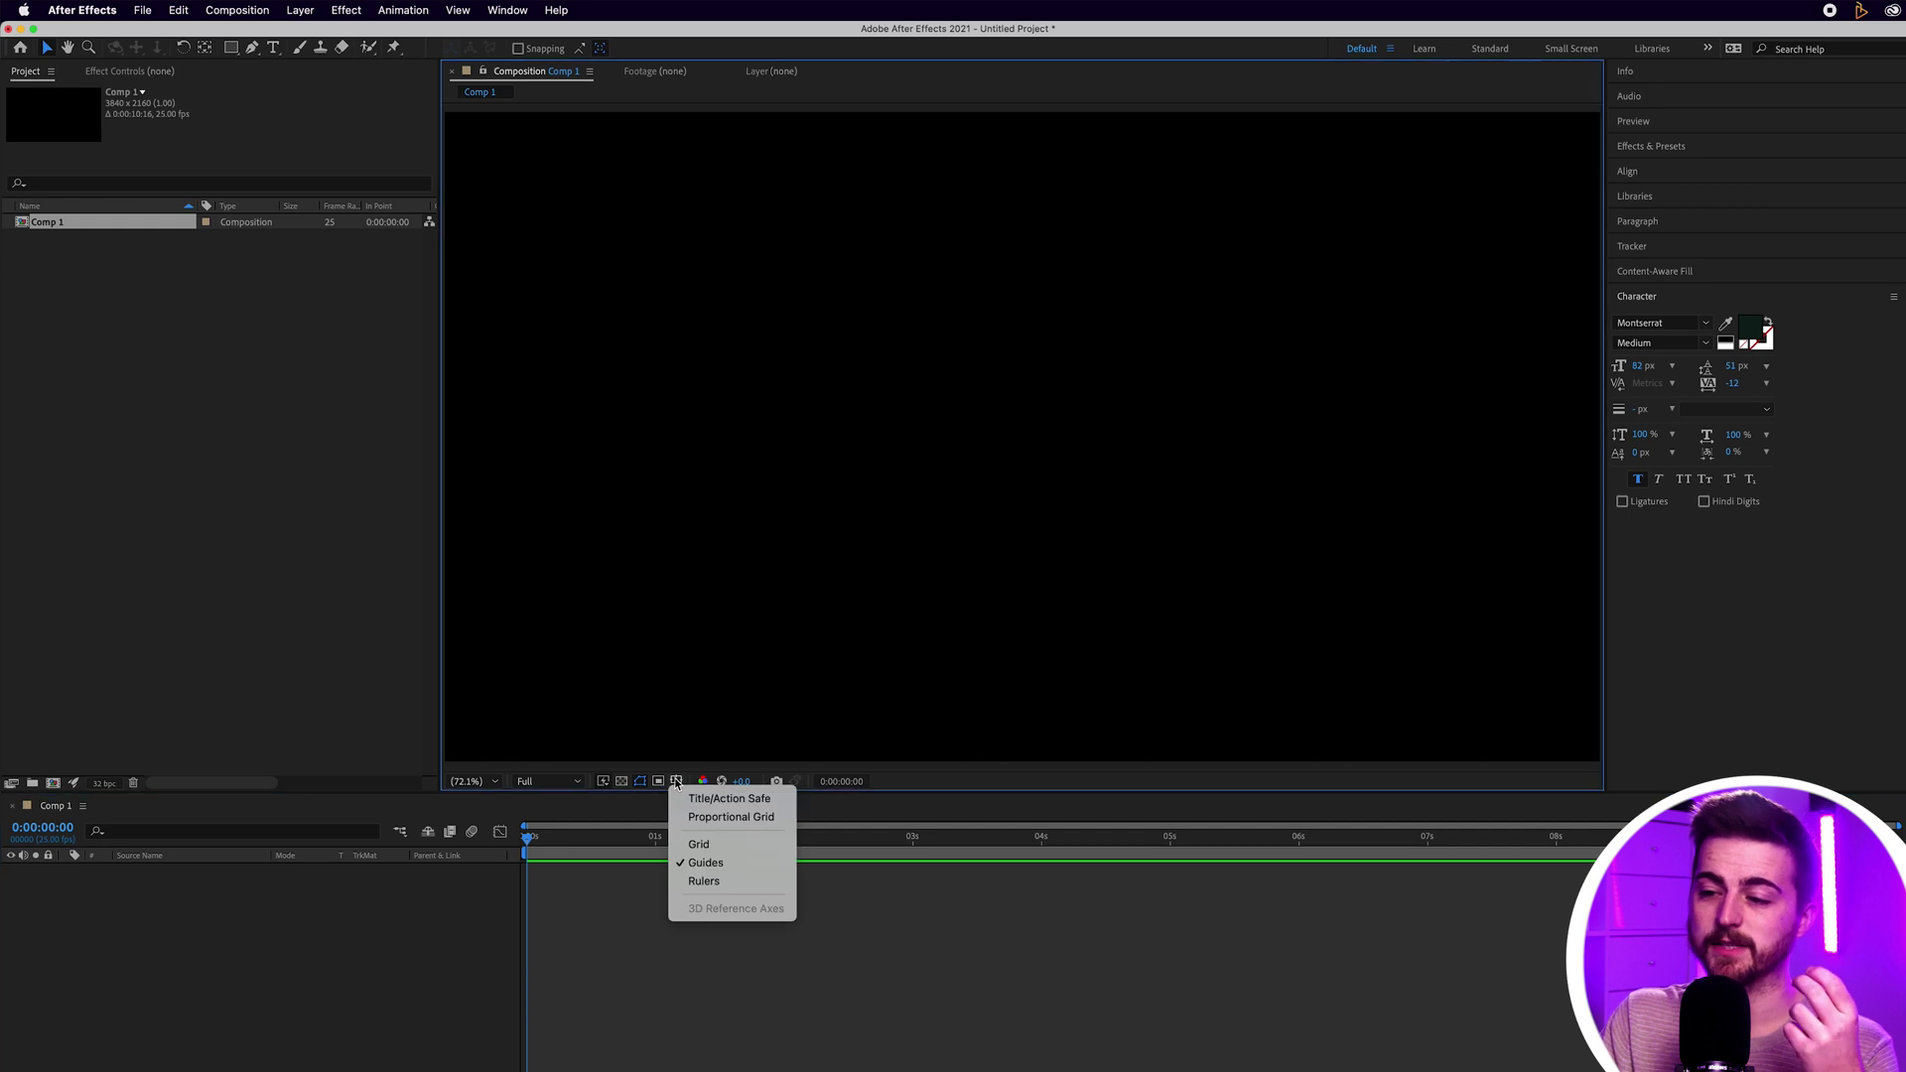
{"action": "left_click", "coordinate": [709, 813]}
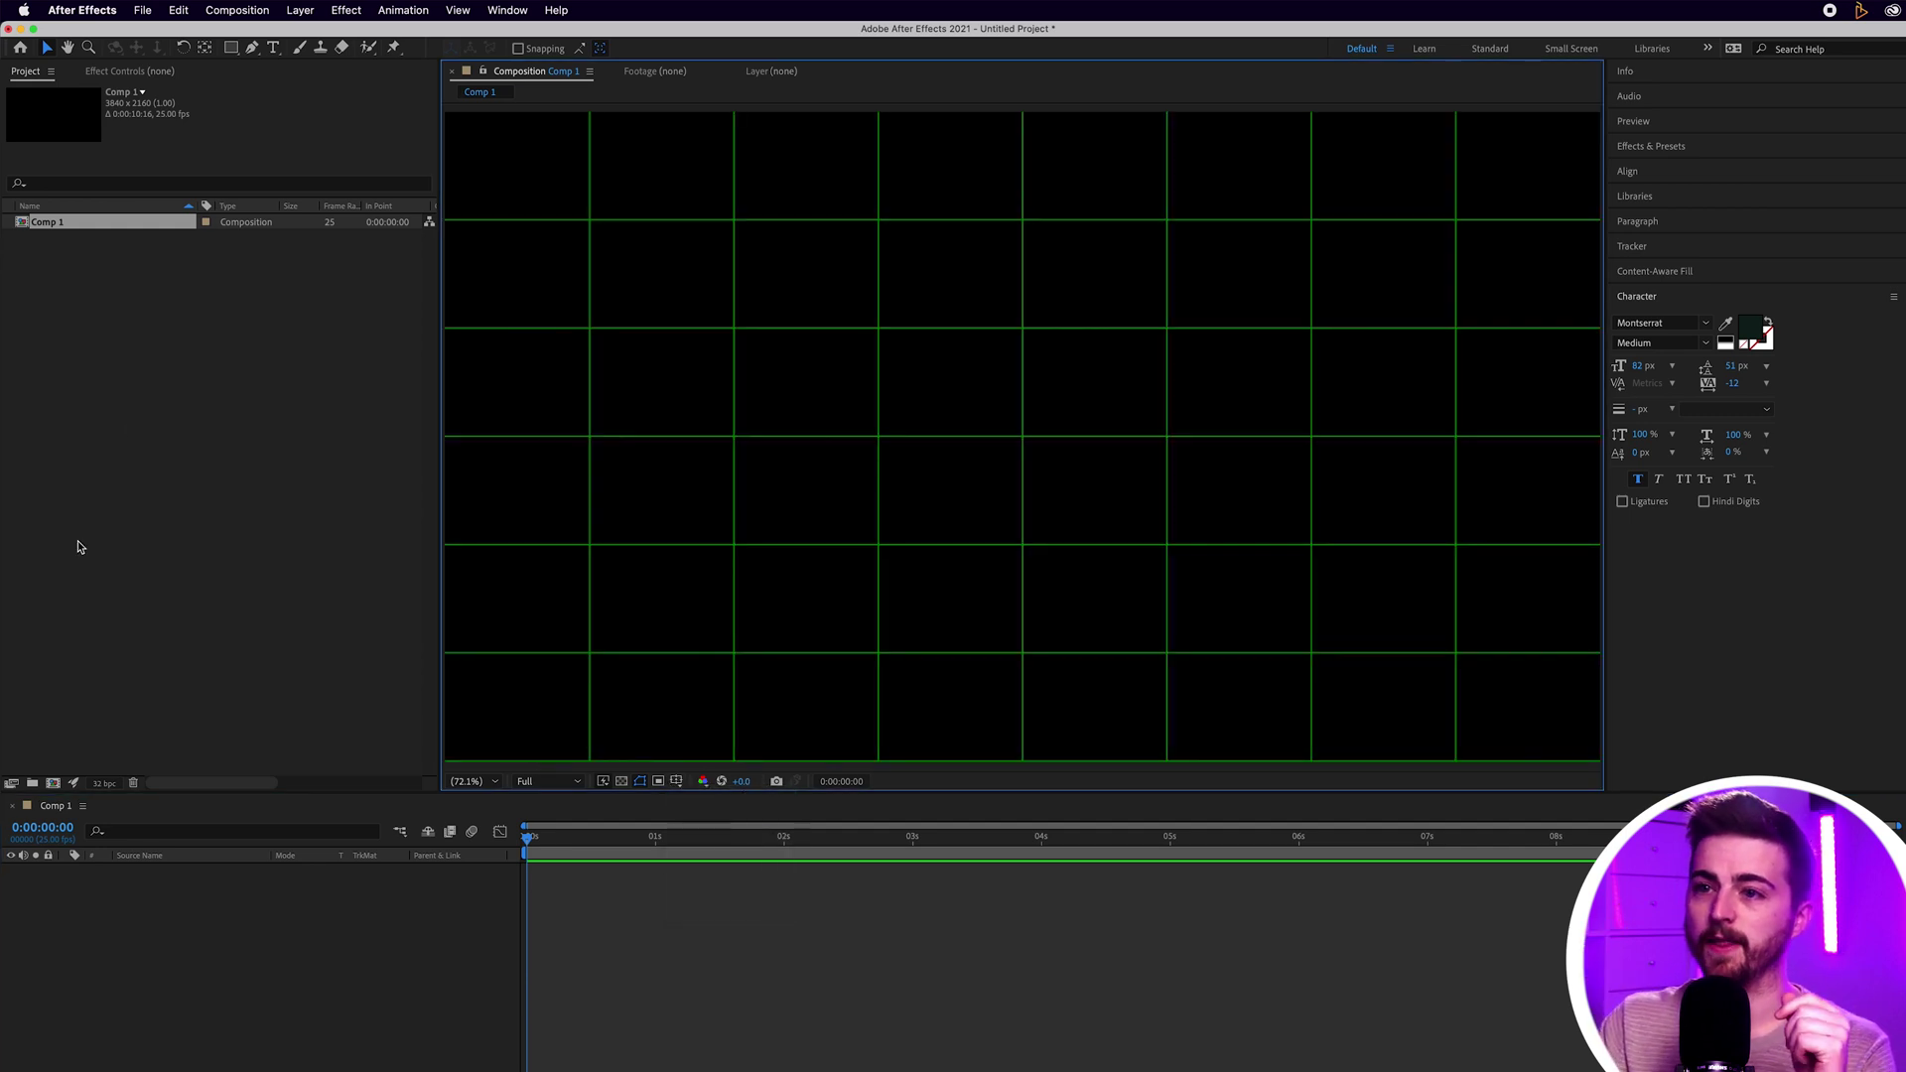
{"action": "left_click_drag", "start_coordinate": [233, 51], "coordinate": [348, 72]}
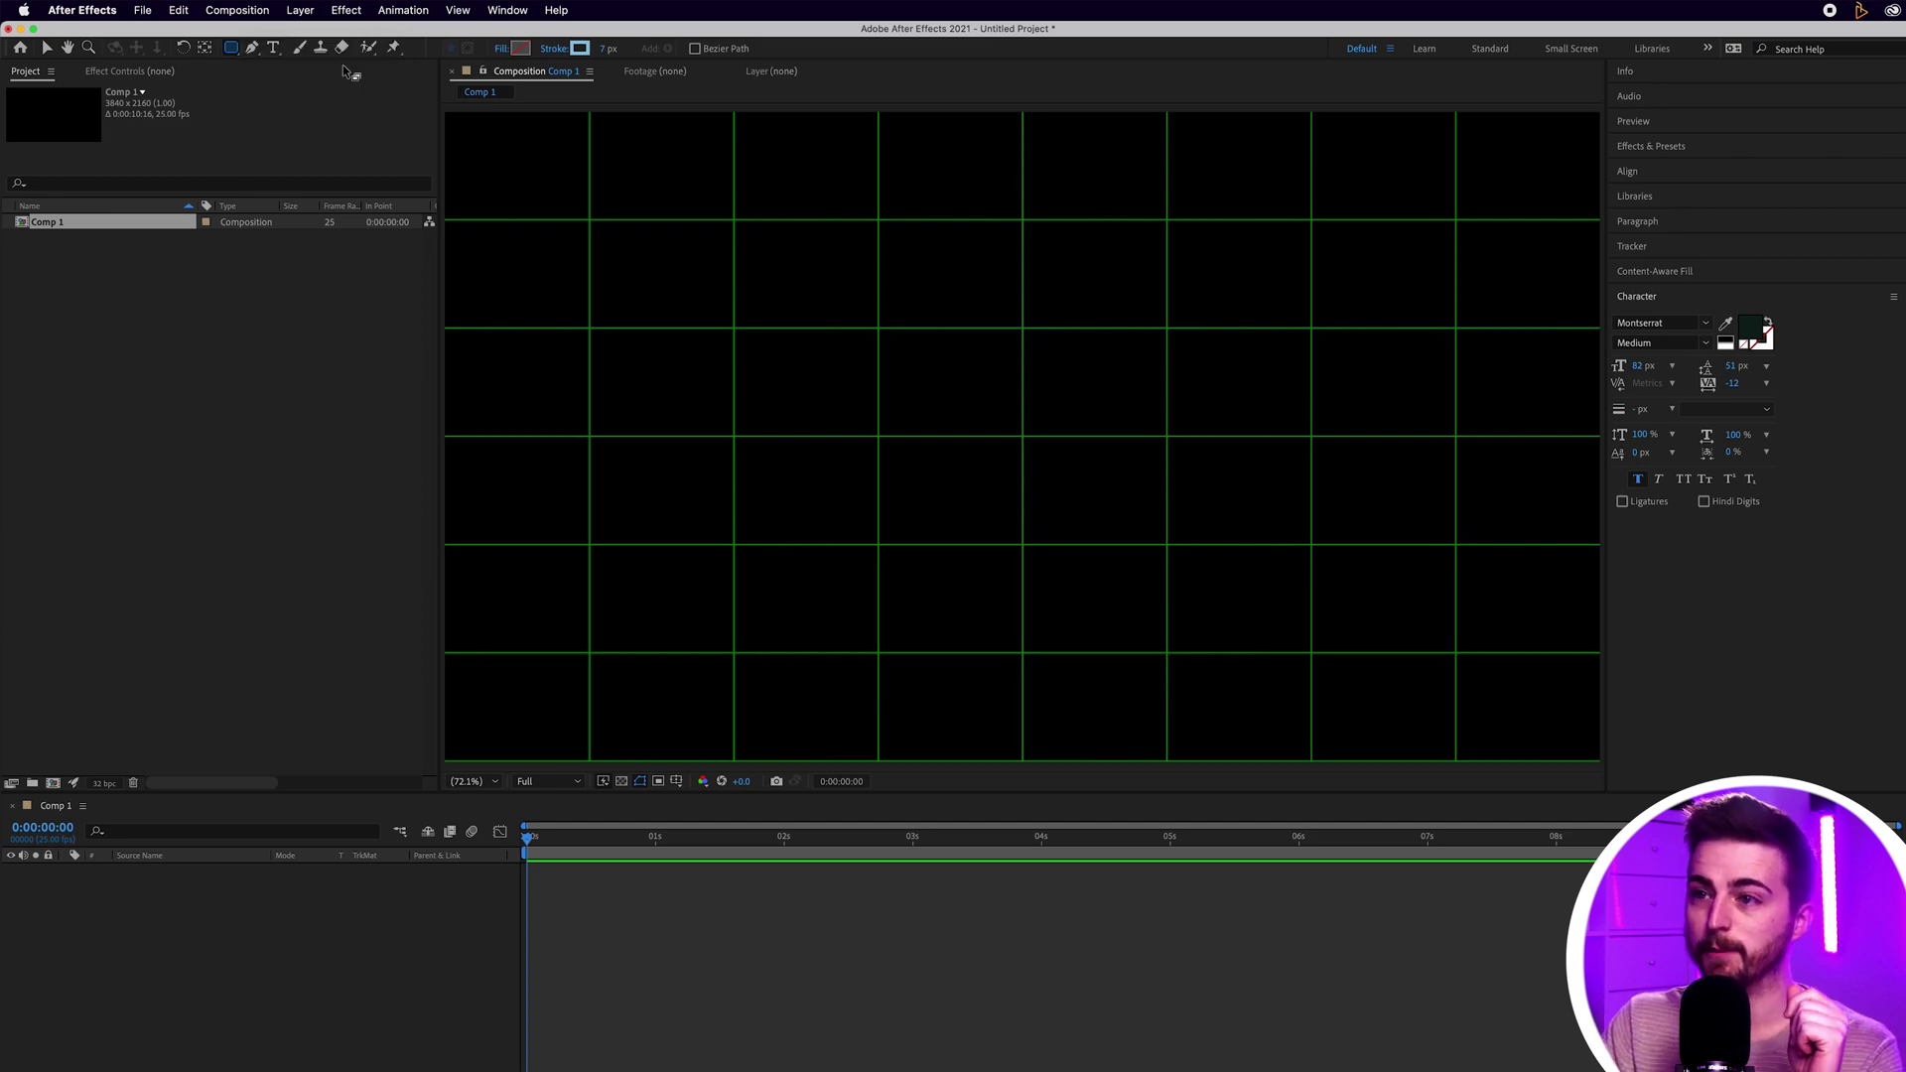
Step: Set new shapes to no fill with a solid white stroke about 12 px wide
{"action": "left_click", "coordinate": [503, 50]}
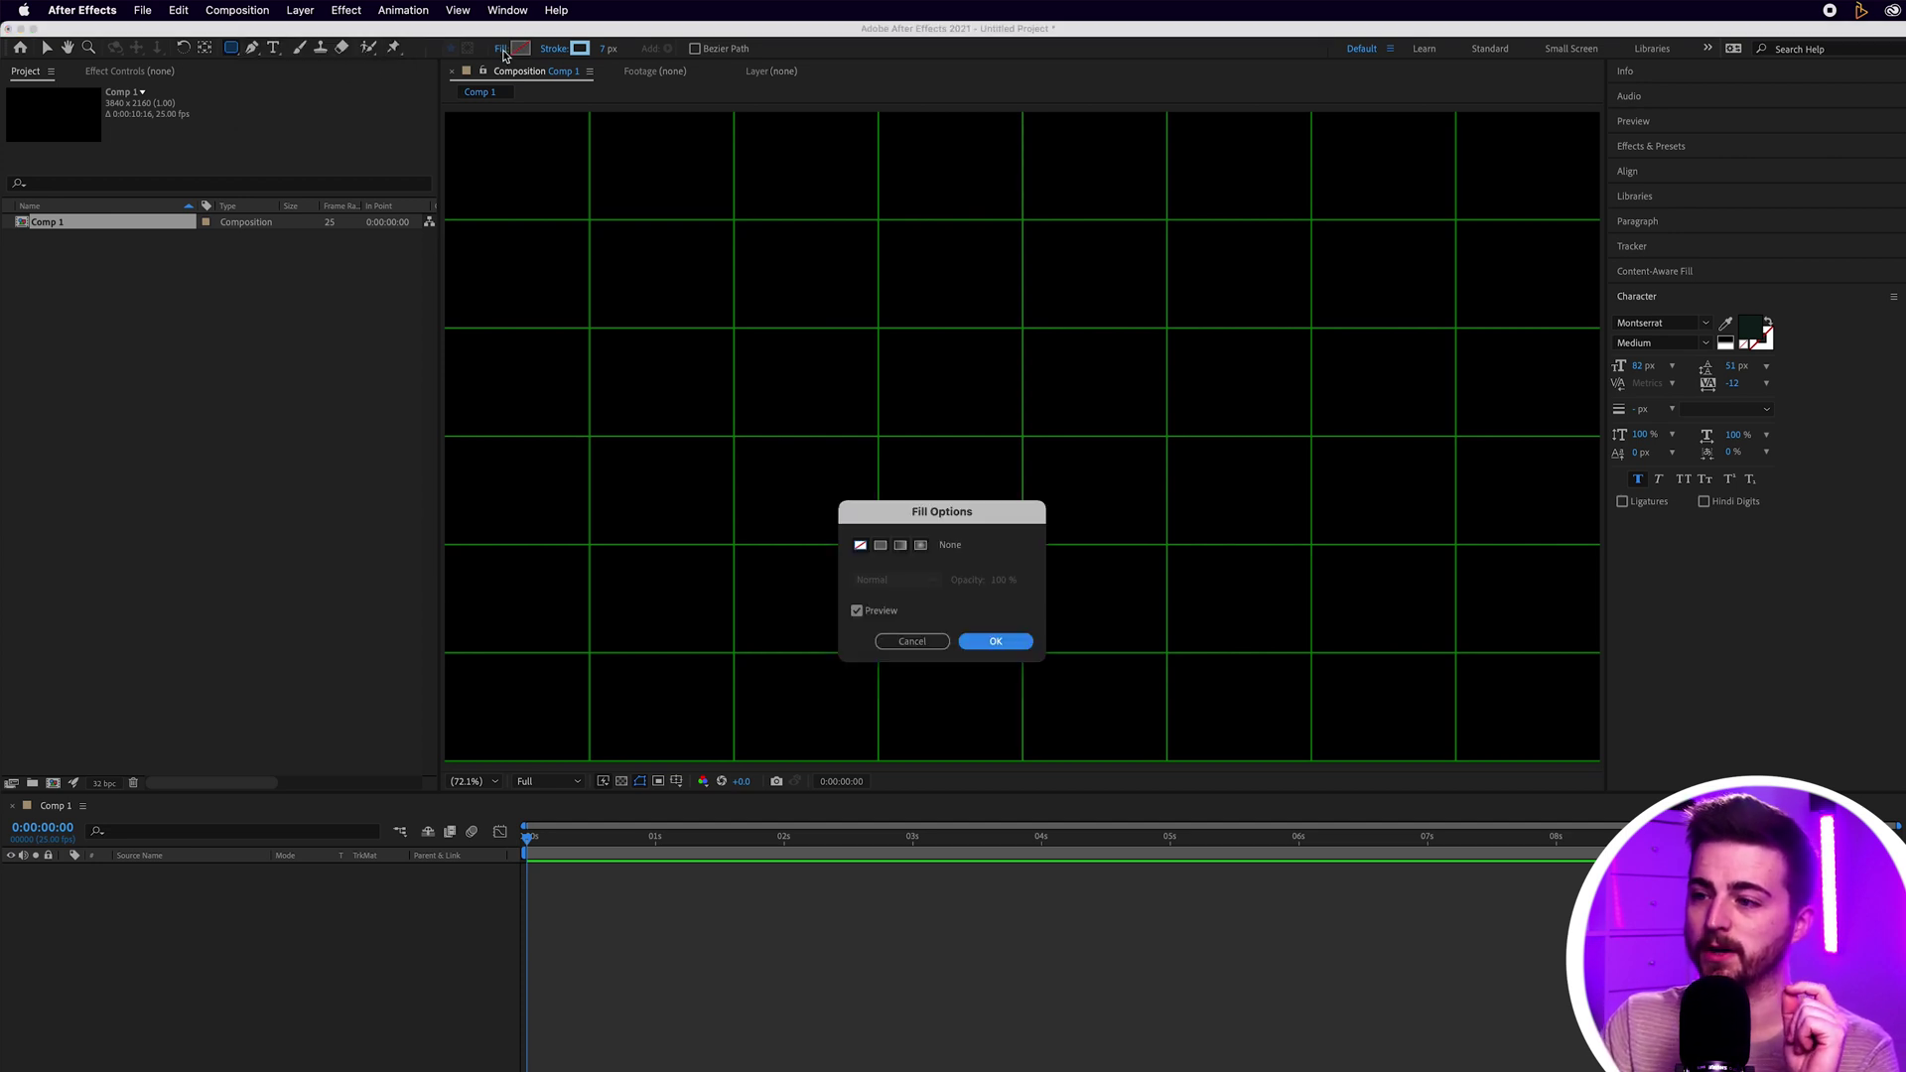
{"action": "left_click", "coordinate": [860, 547]}
{"action": "left_click", "coordinate": [996, 641]}
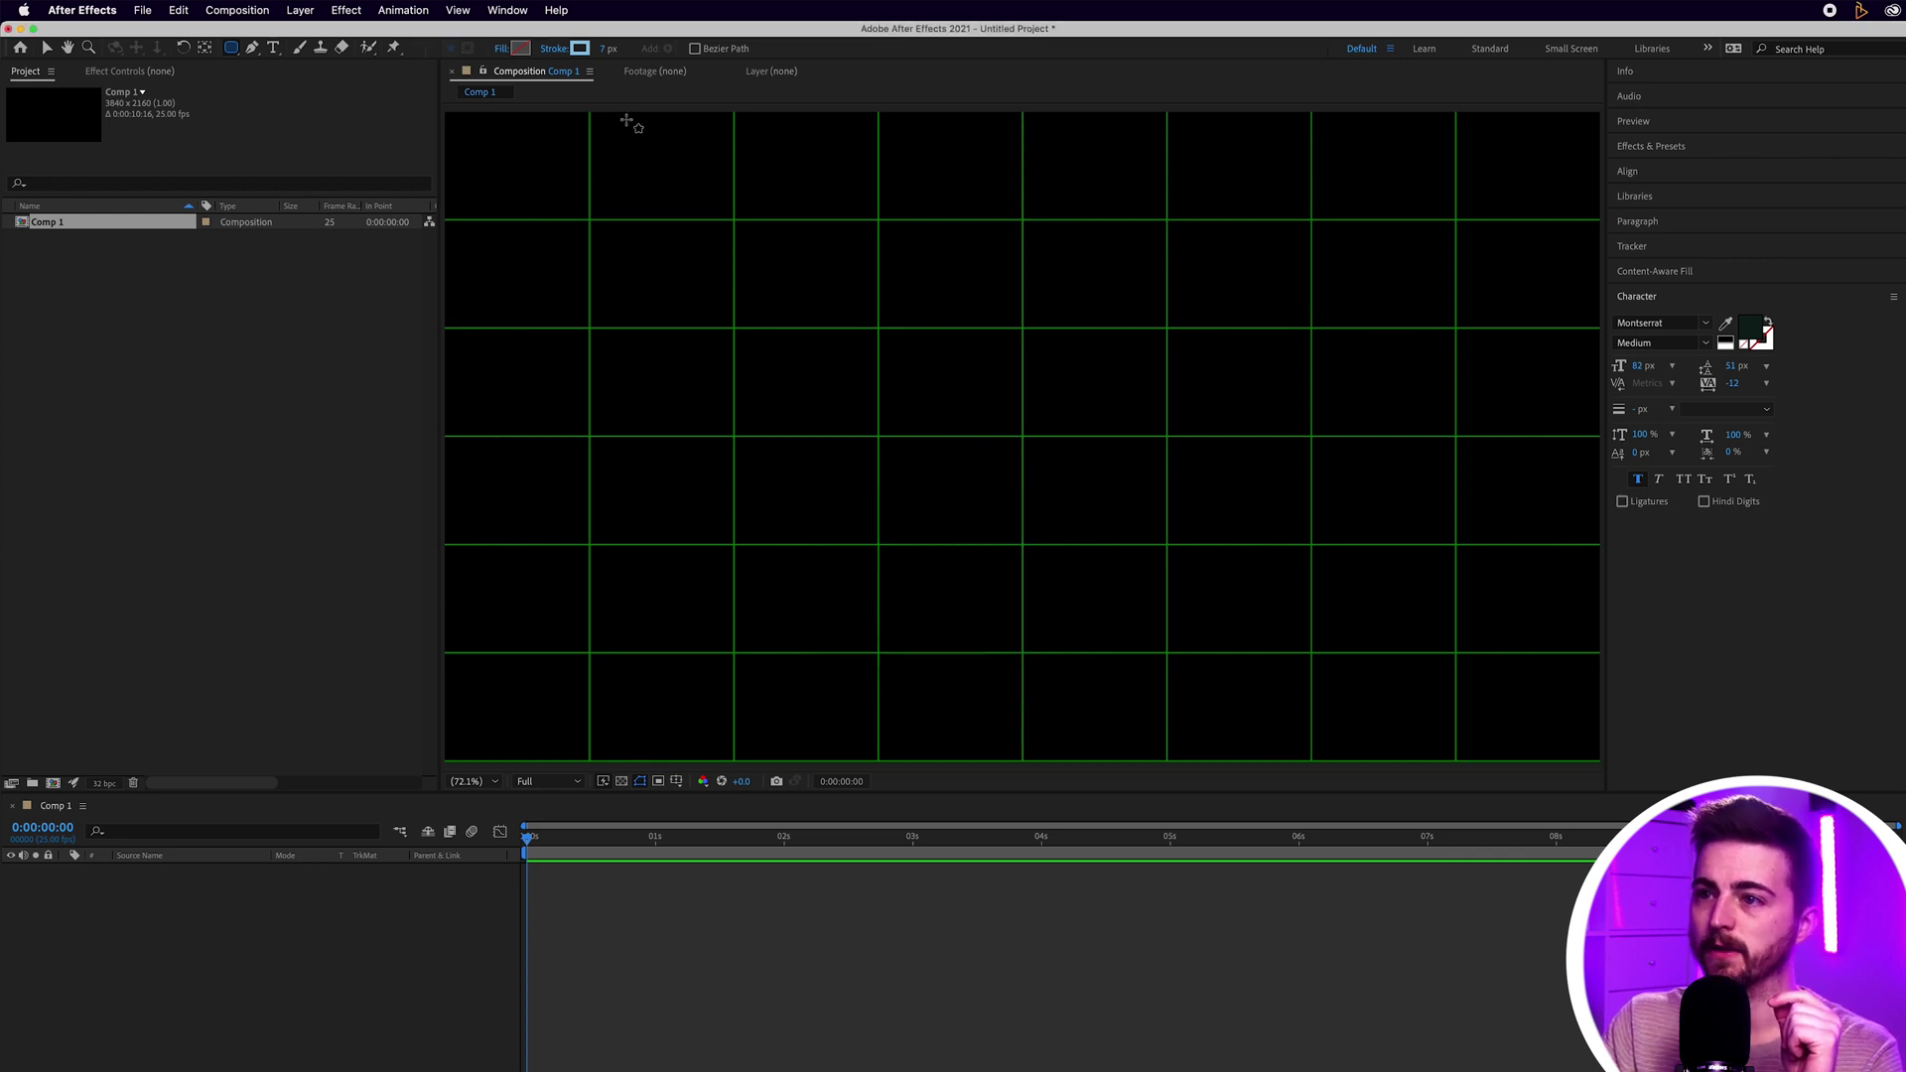
{"action": "left_click", "coordinate": [555, 48]}
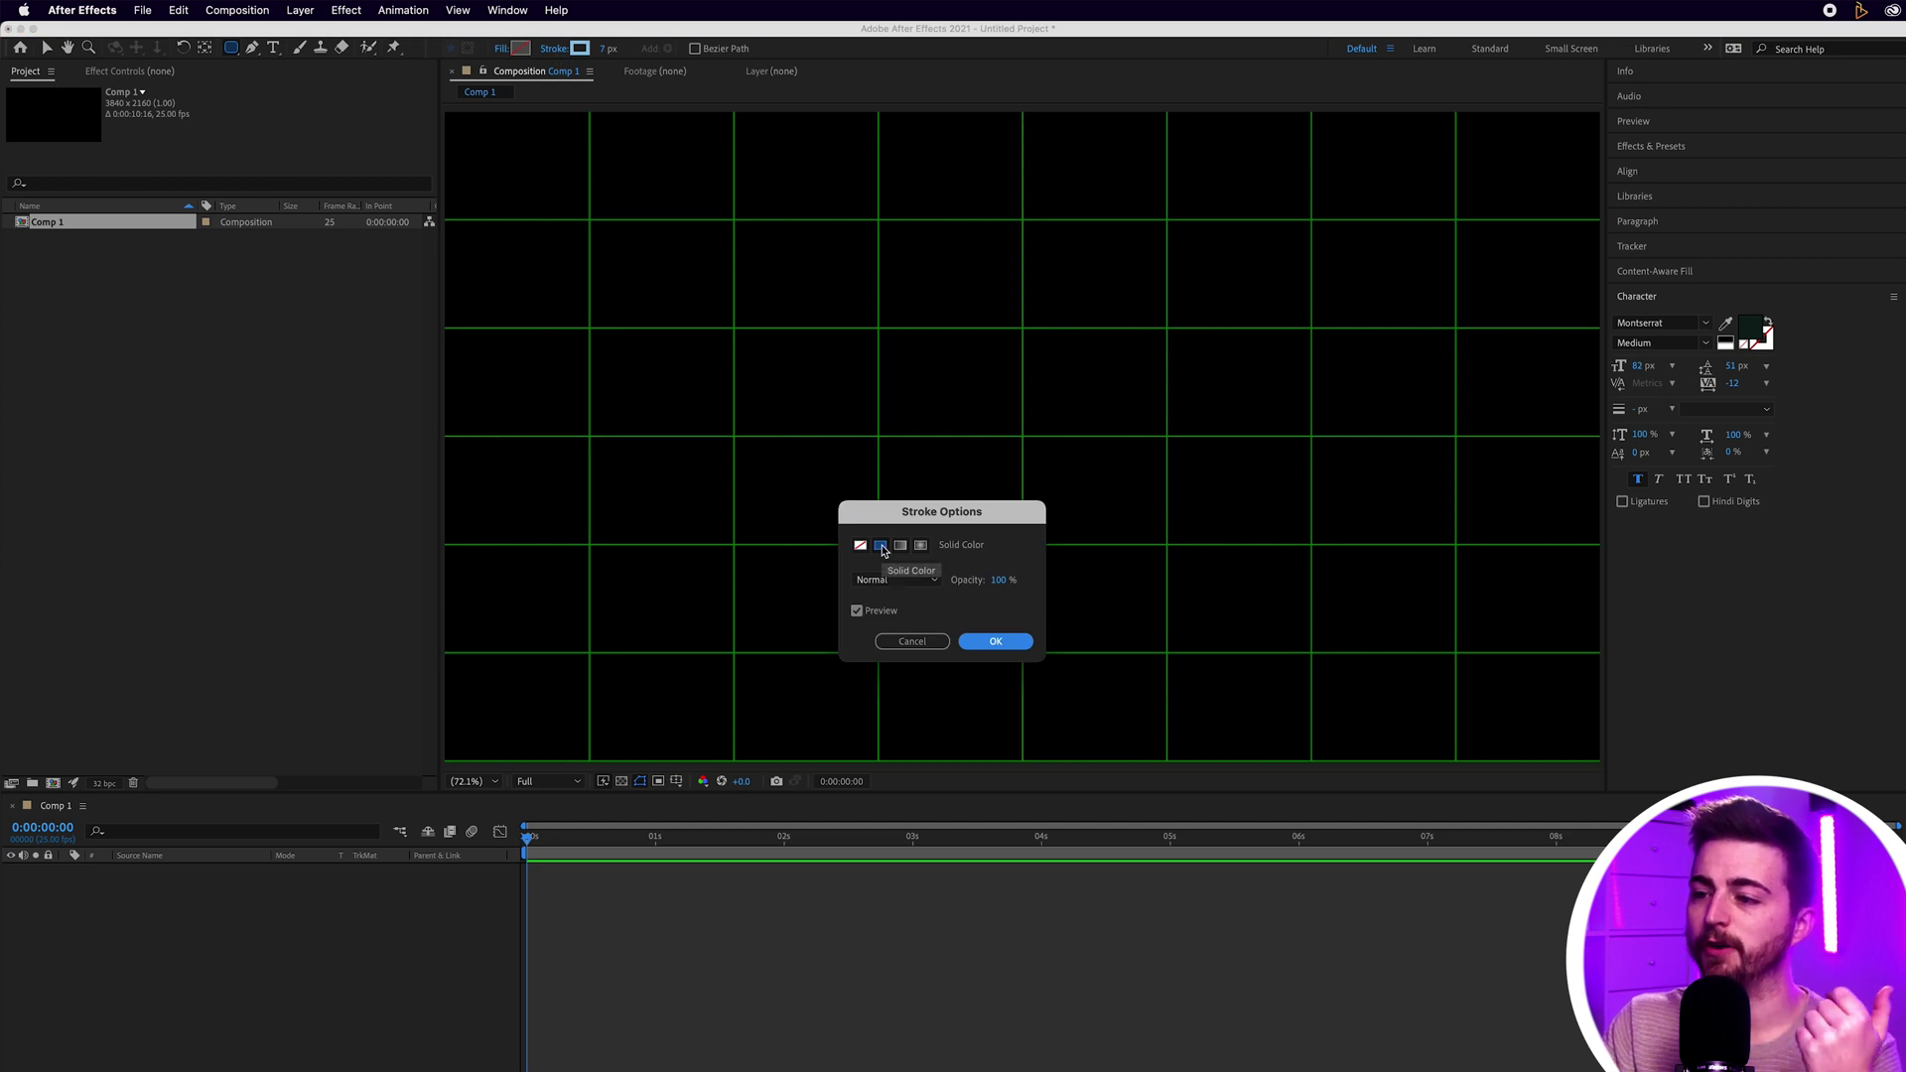
{"action": "left_click", "coordinate": [1026, 643]}
{"action": "left_click", "coordinate": [582, 52]}
{"action": "mouse_move", "coordinate": [794, 511]}
{"action": "left_mouse_down"}
{"action": "mouse_move", "coordinate": [778, 520]}
{"action": "mouse_move", "coordinate": [855, 596]}
{"action": "mouse_move", "coordinate": [728, 463]}
{"action": "left_mouse_up"}
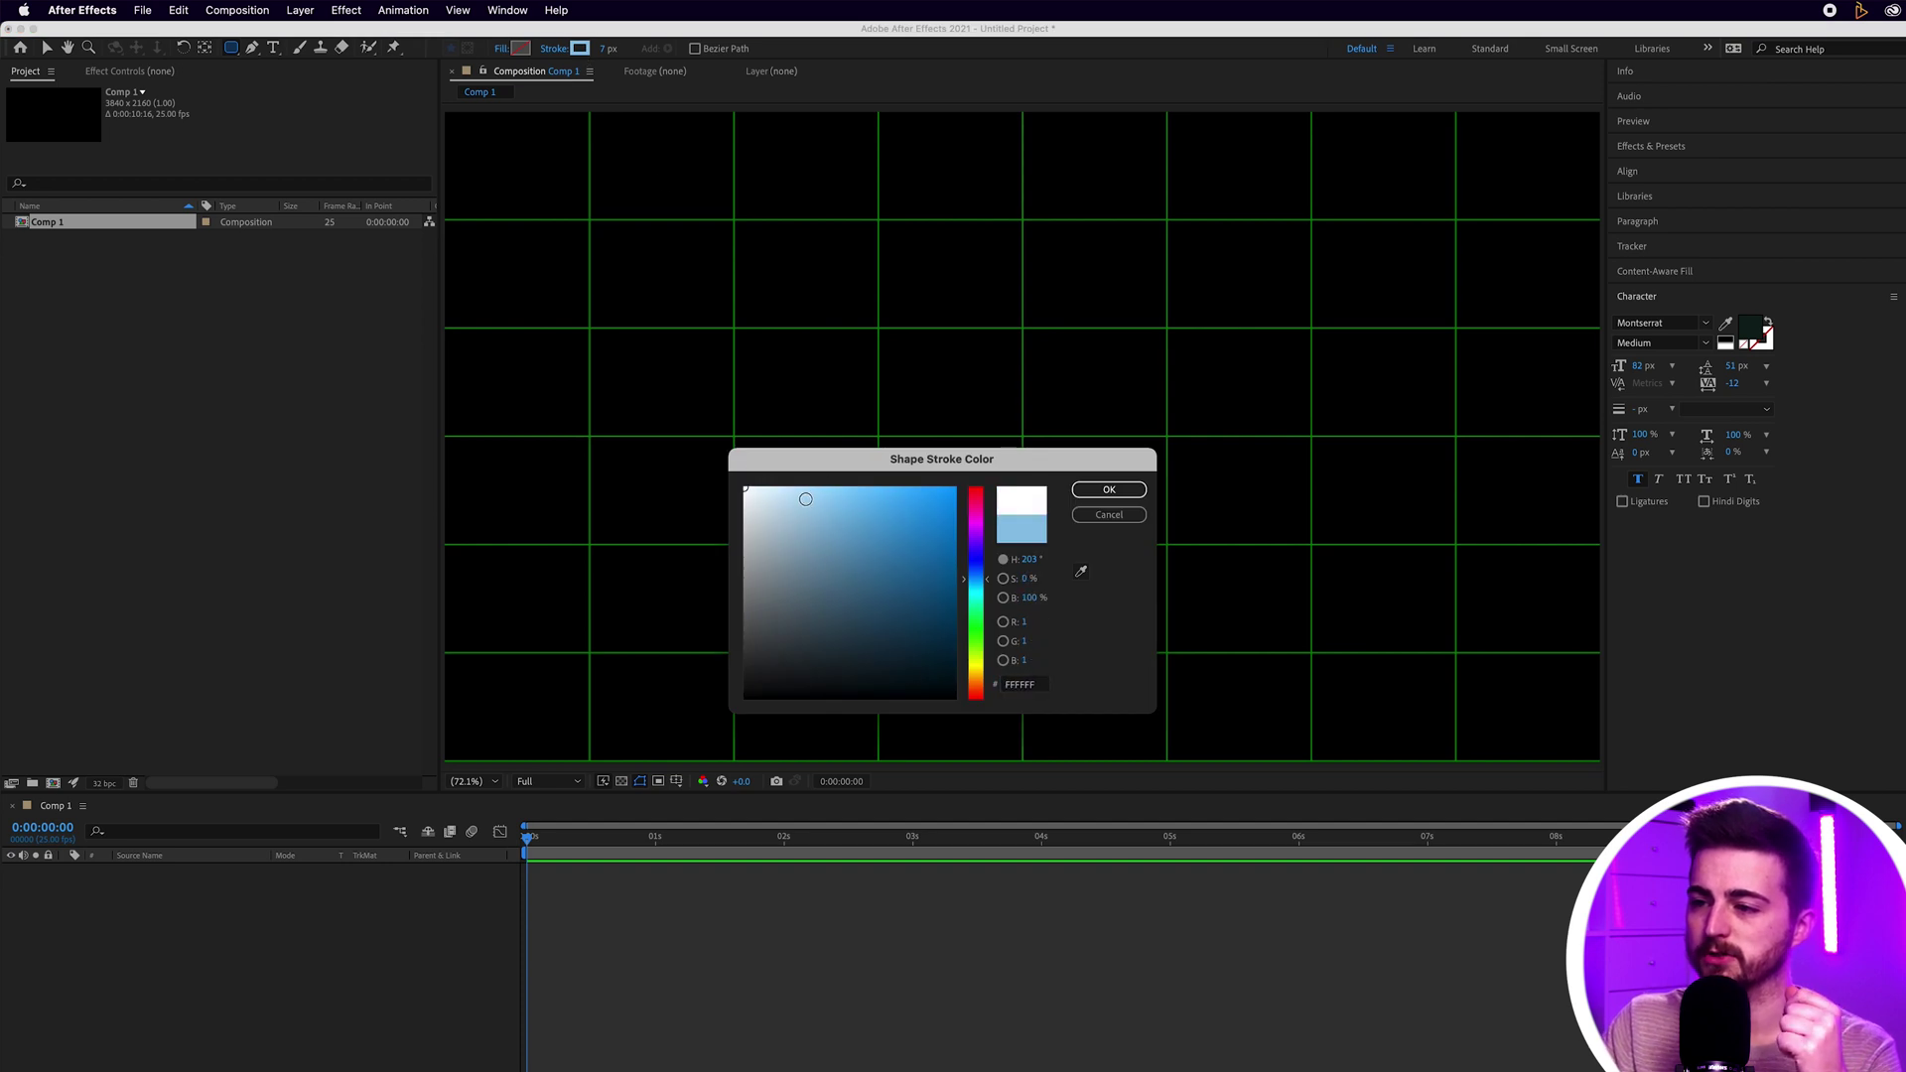
{"action": "left_click", "coordinate": [1109, 490]}
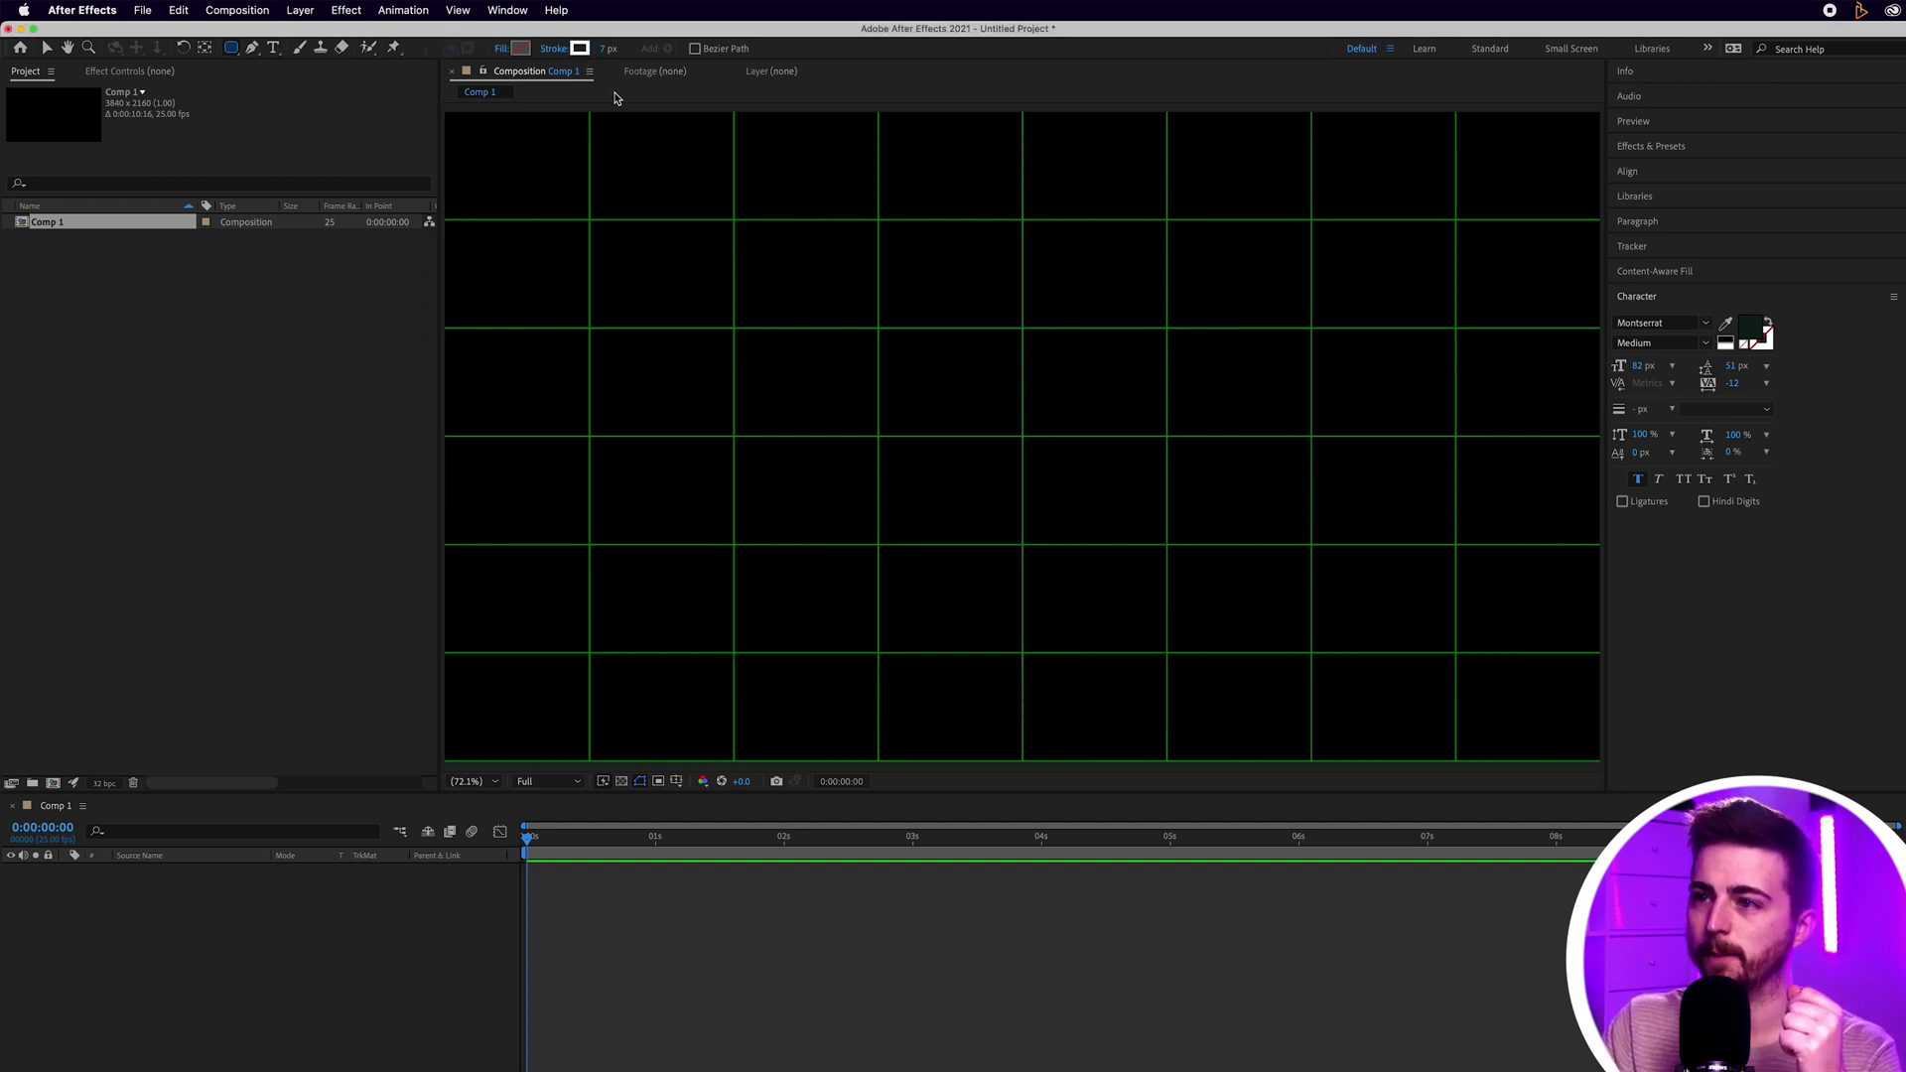
{"action": "left_click_drag", "start_coordinate": [606, 51], "coordinate": [614, 53]}
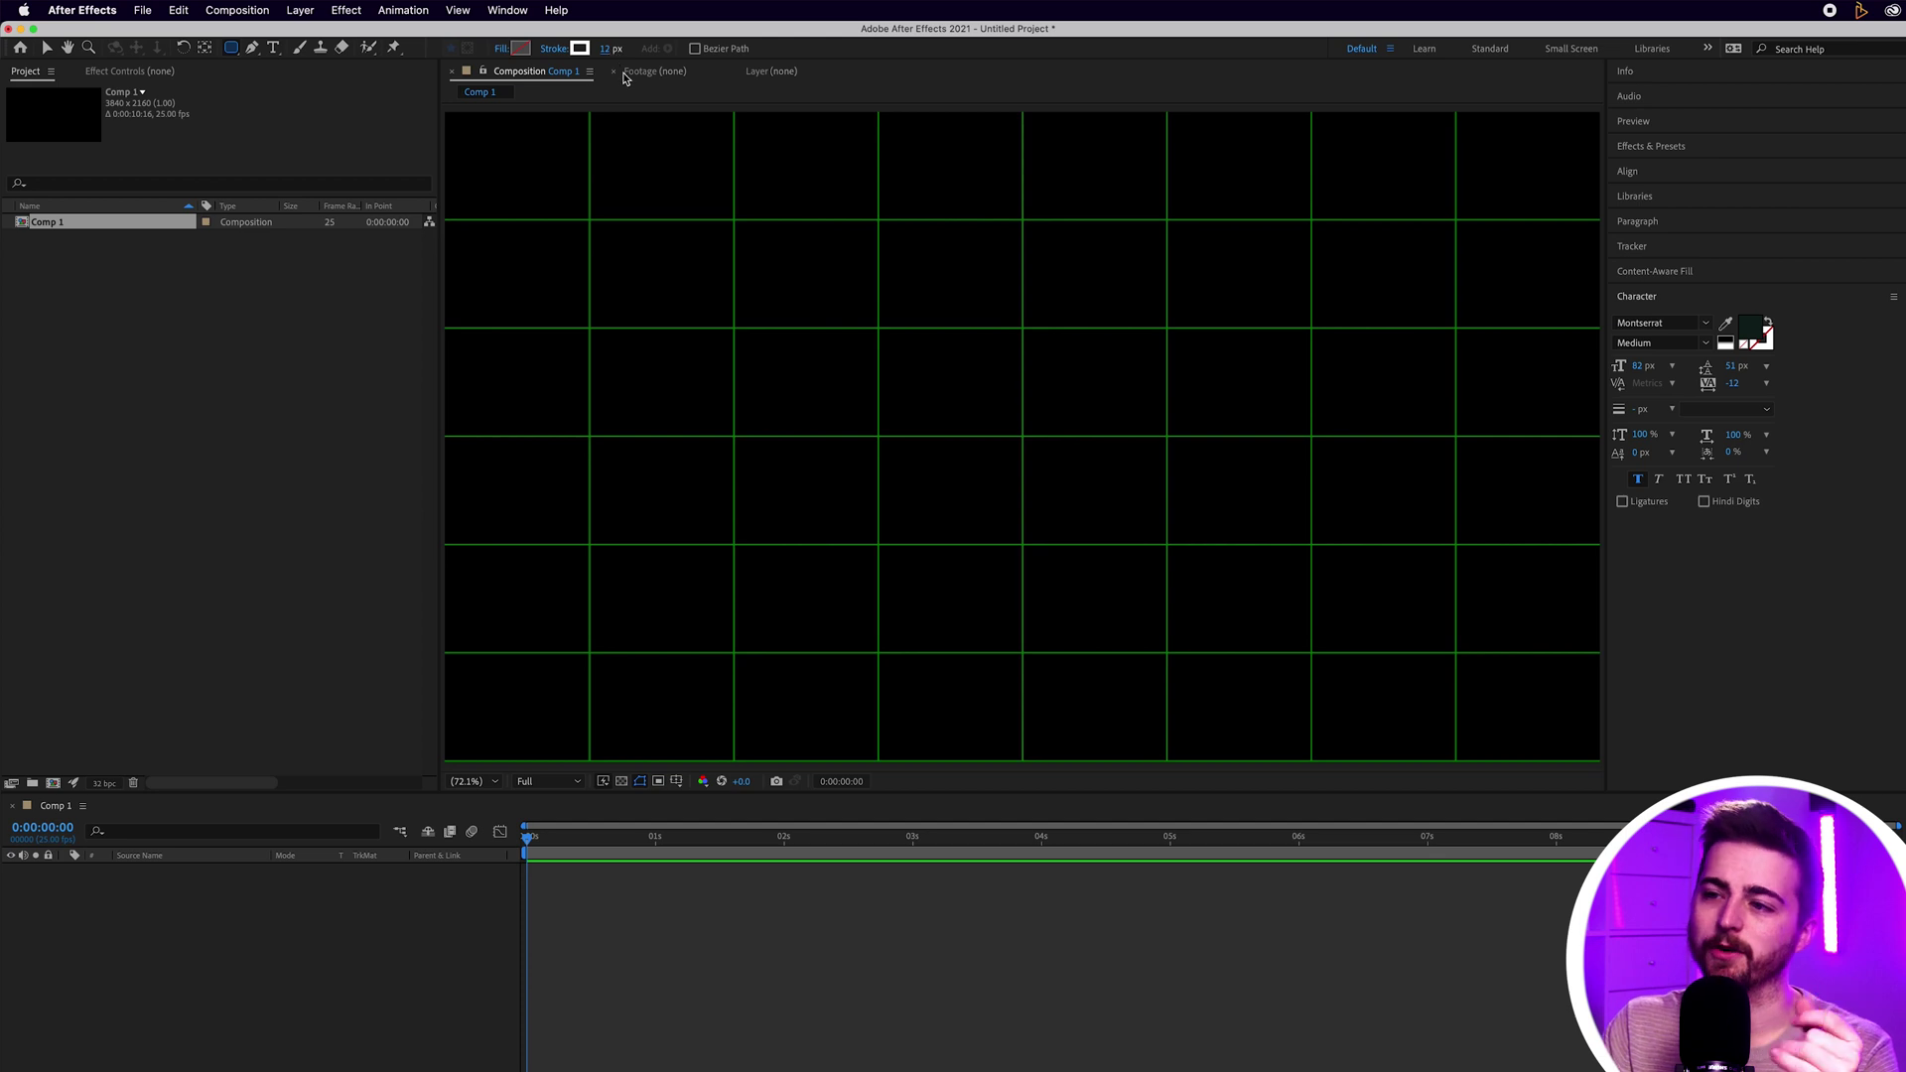
Step: Drag a wide rectangle across the middle, hide the grid, and thicken its stroke to 20 px
{"action": "left_click_drag", "start_coordinate": [657, 370], "coordinate": [1387, 501]}
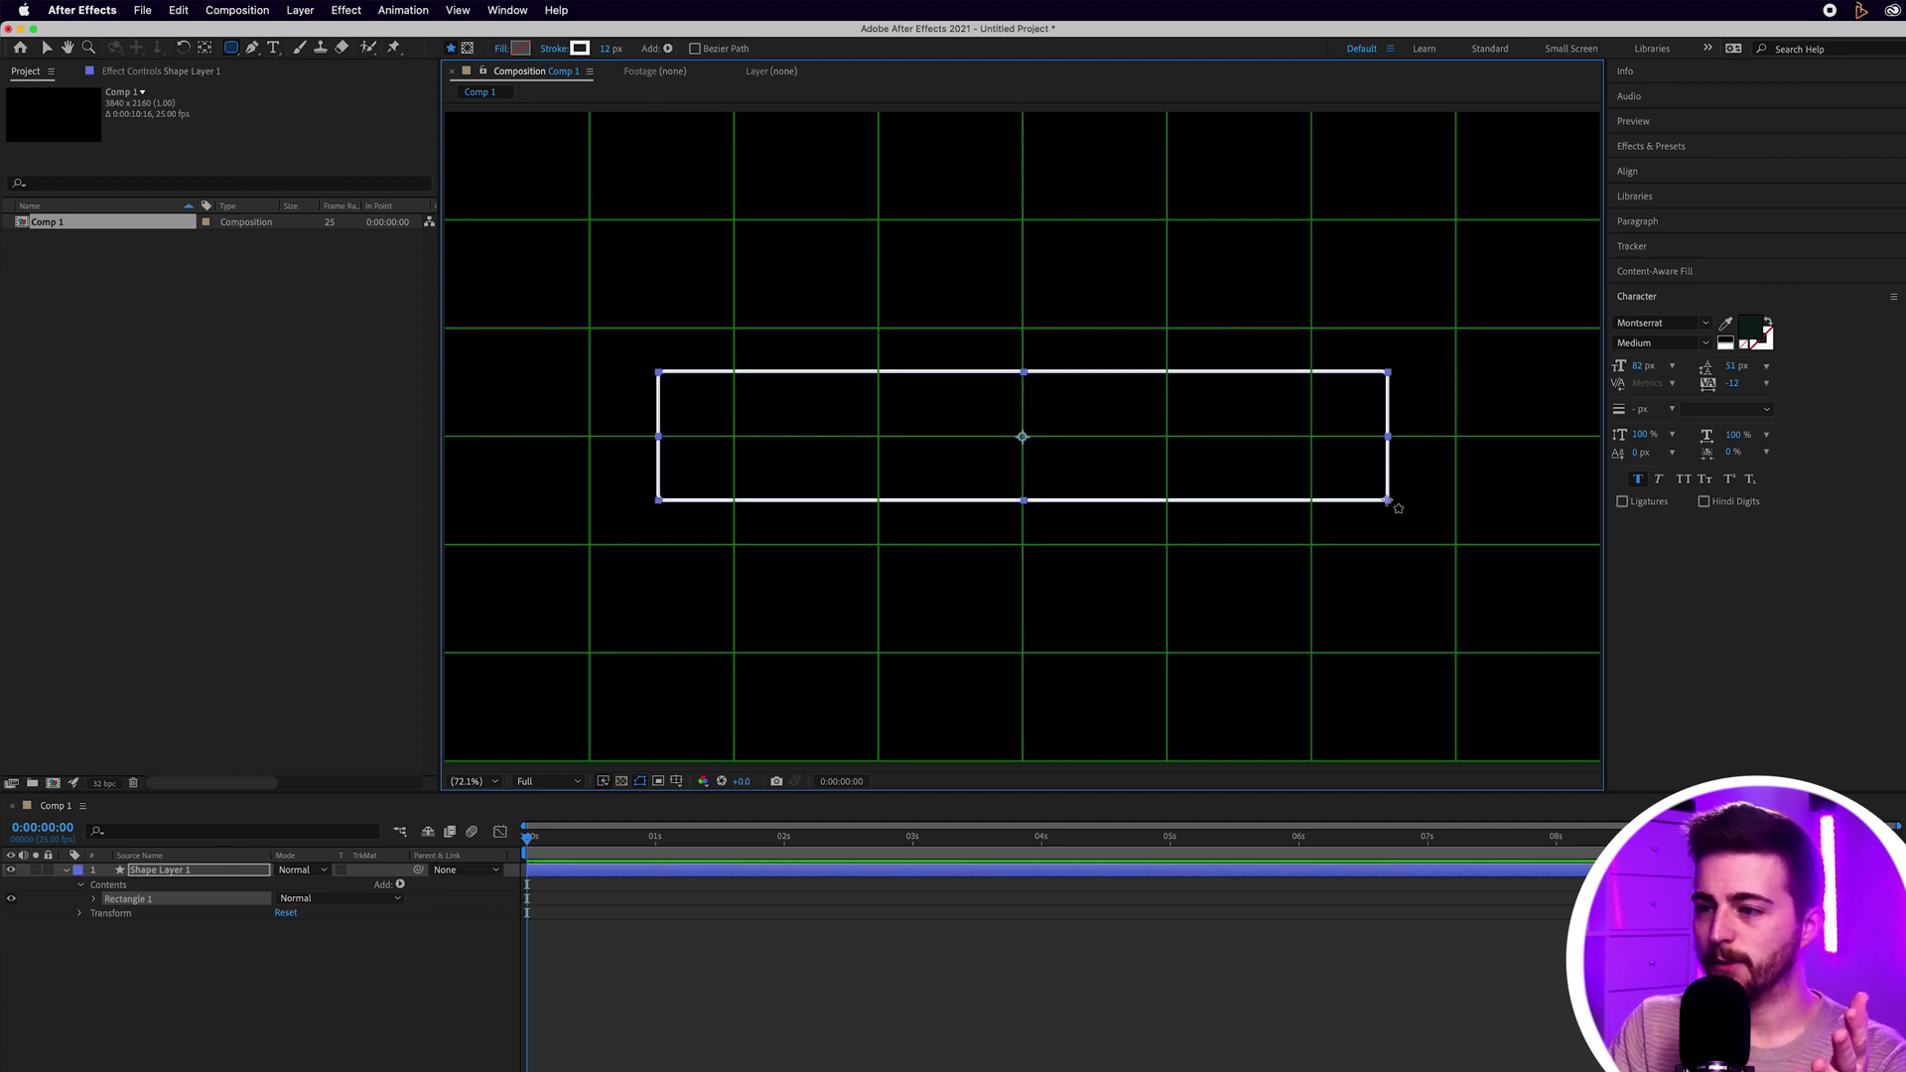
{"action": "left_click", "coordinate": [676, 781]}
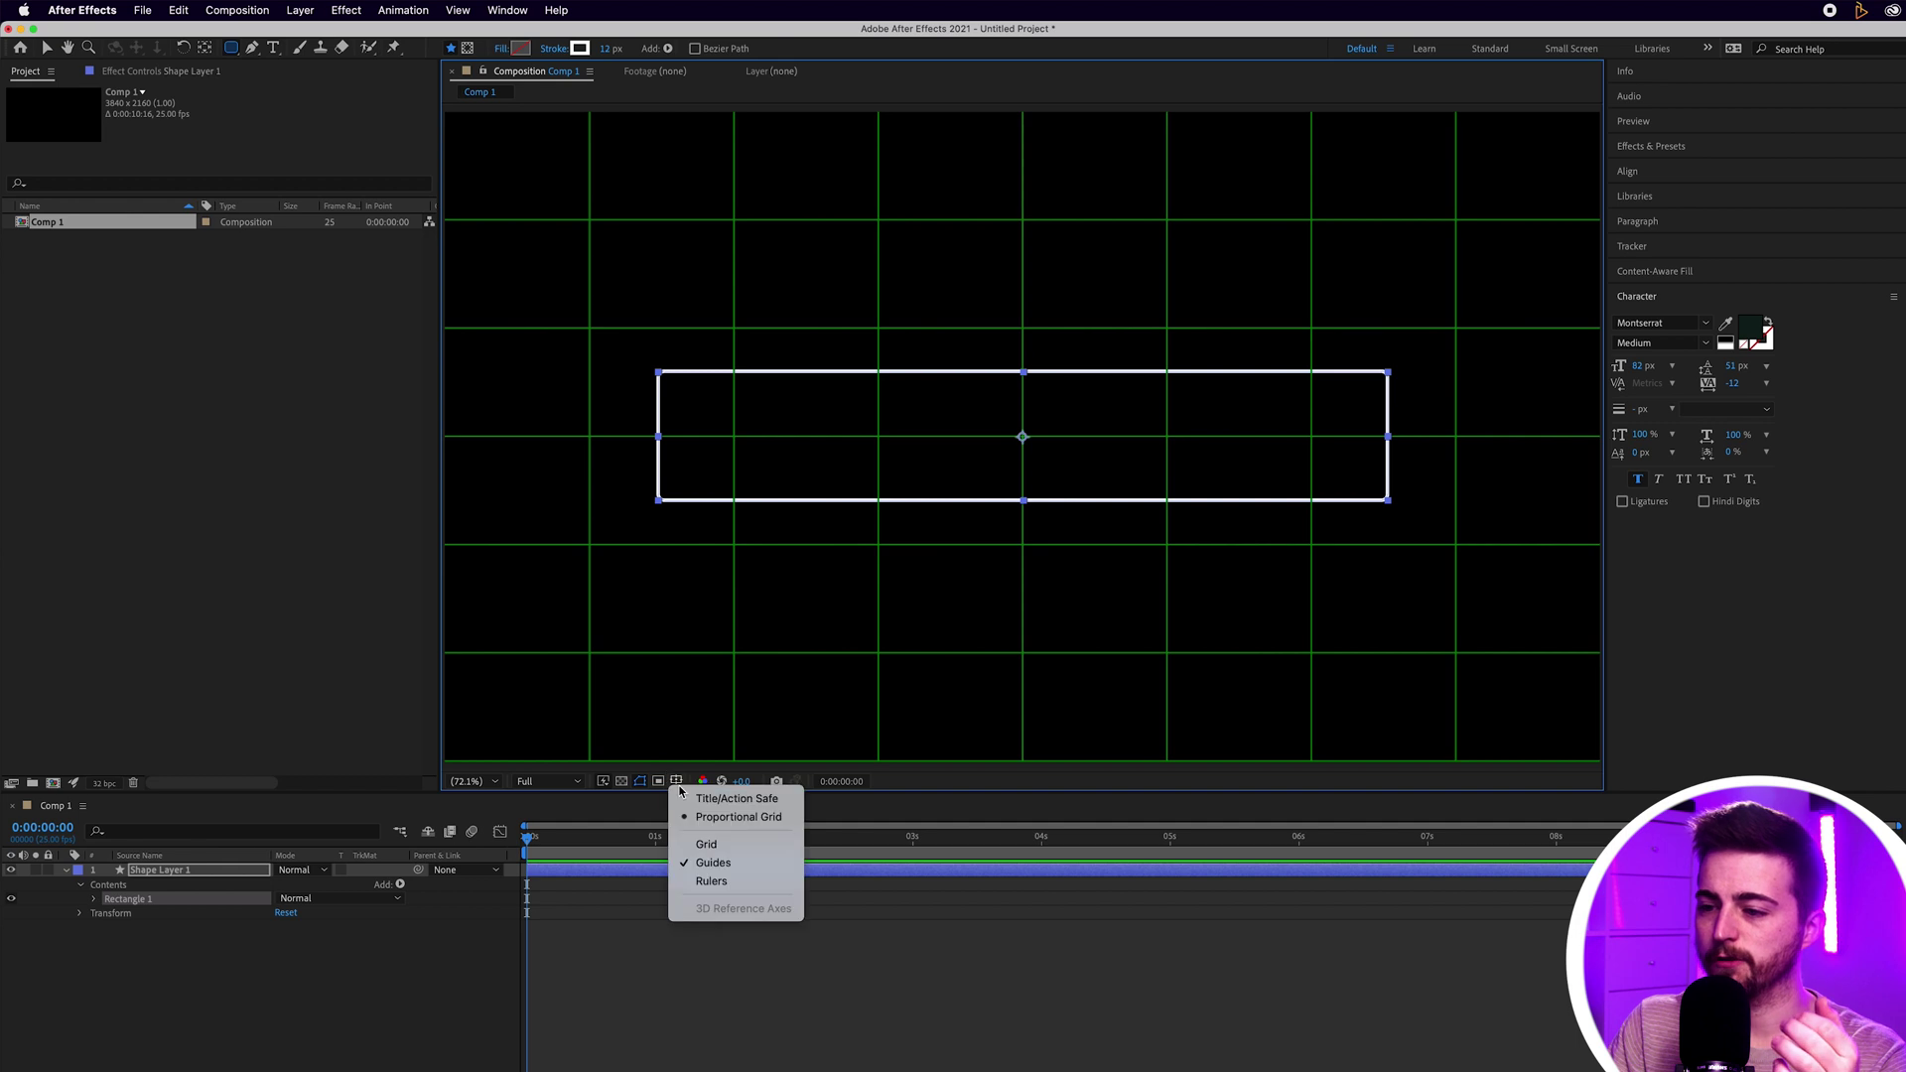
{"action": "left_click", "coordinate": [700, 817]}
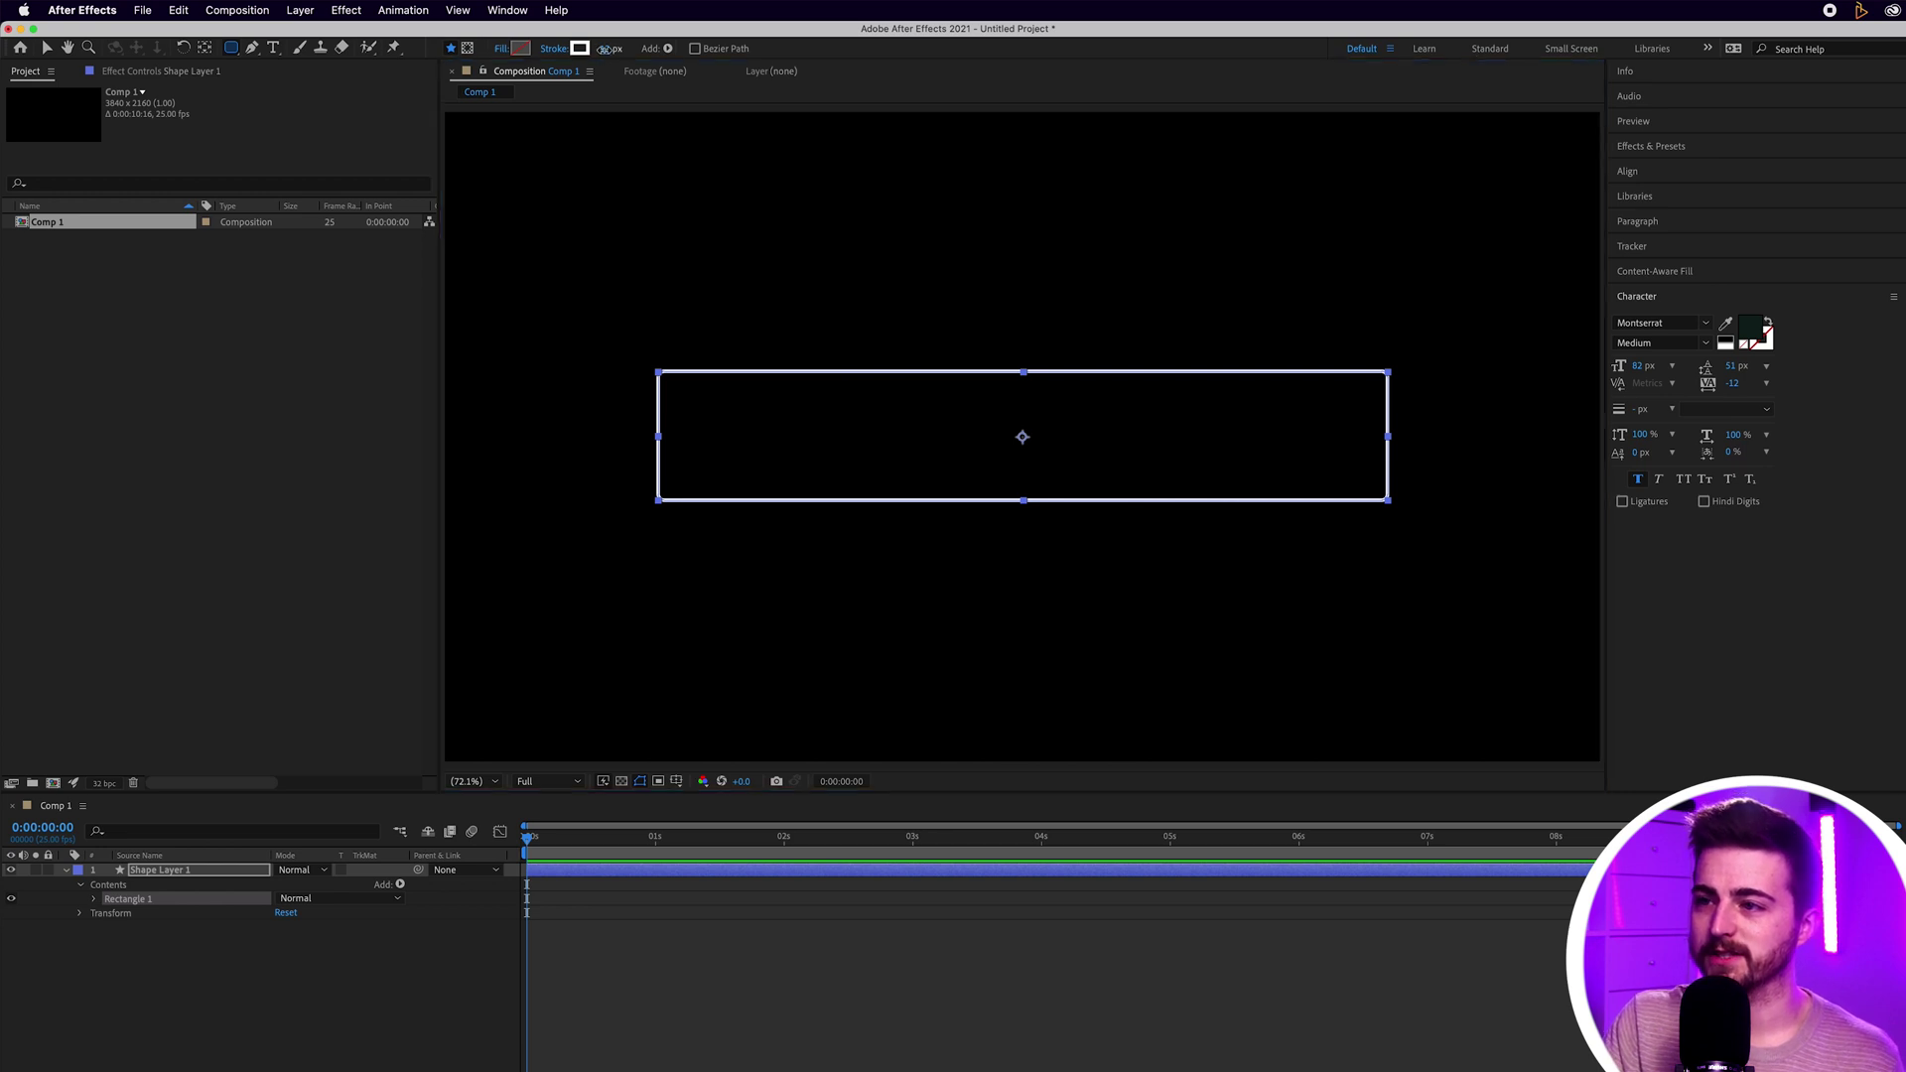
{"action": "left_click_drag", "start_coordinate": [603, 48], "coordinate": [616, 51]}
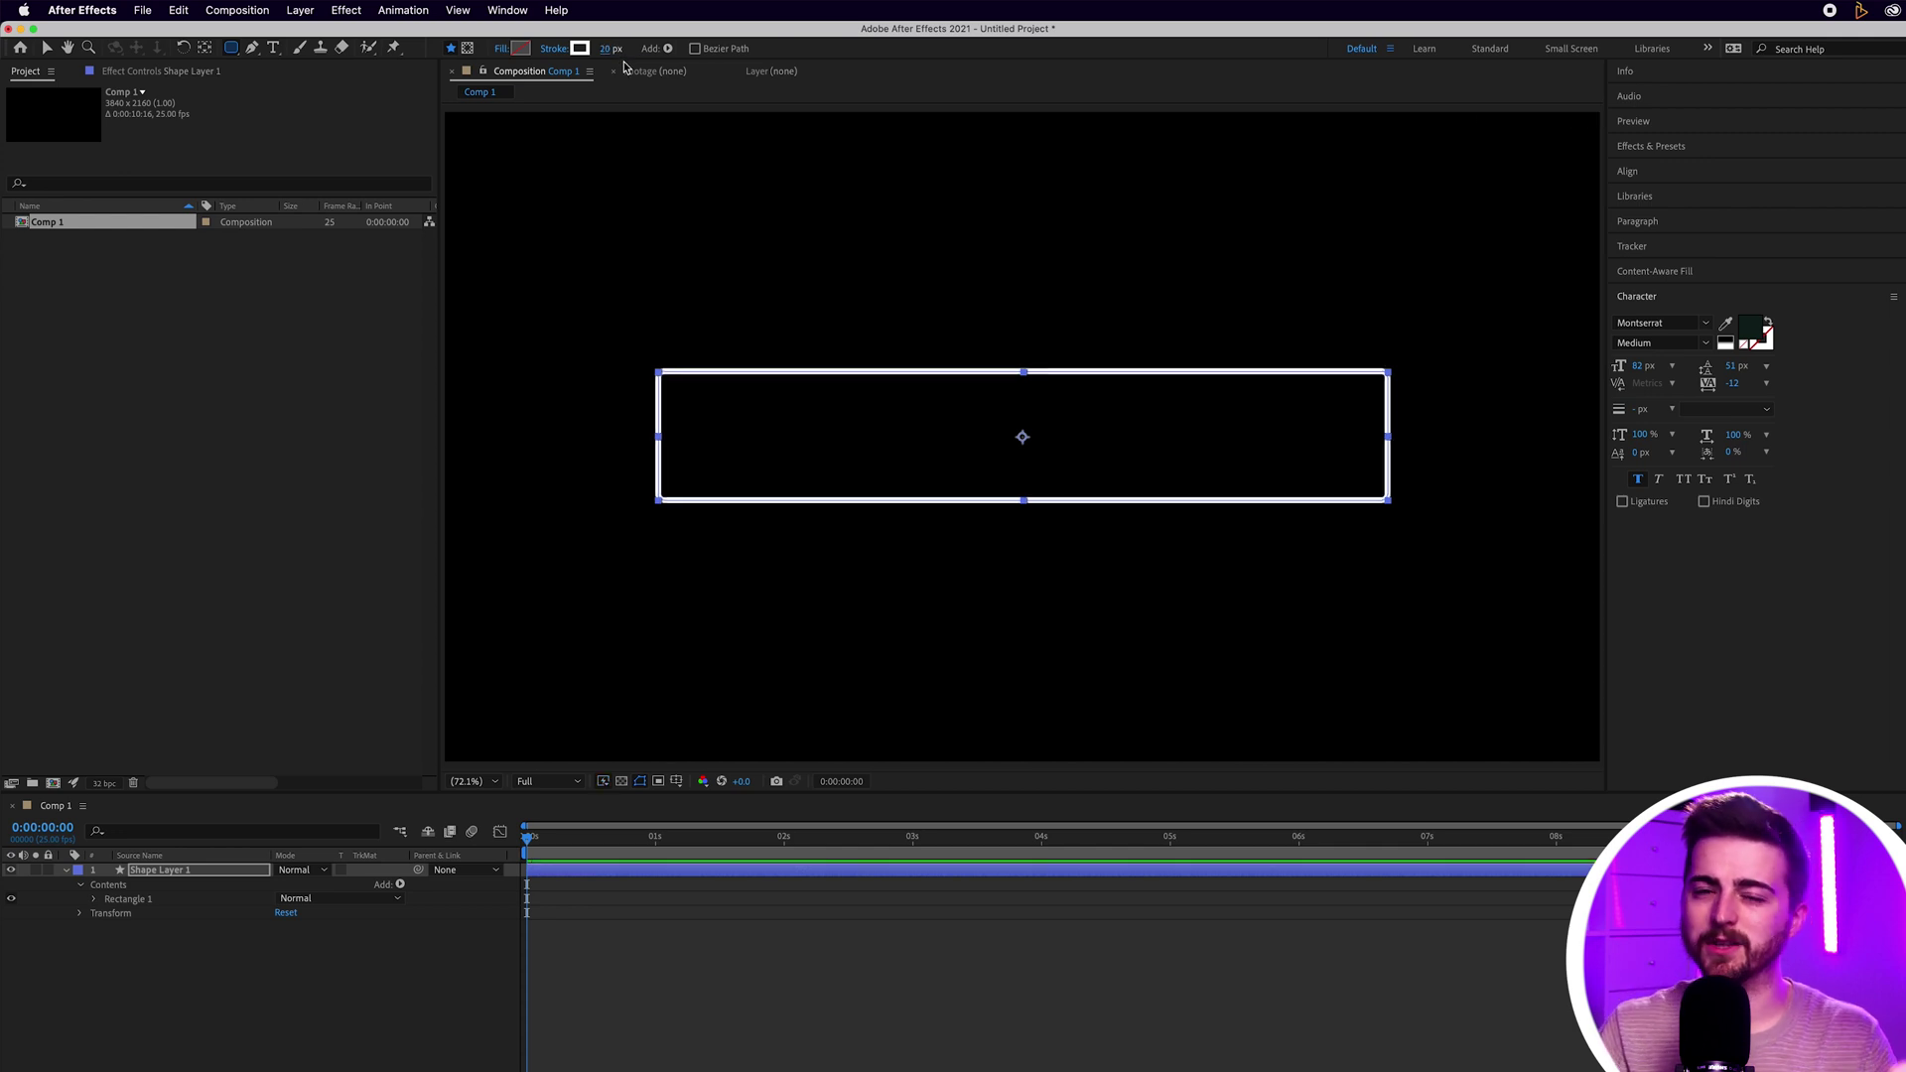
{"action": "left_click", "coordinate": [1087, 1025]}
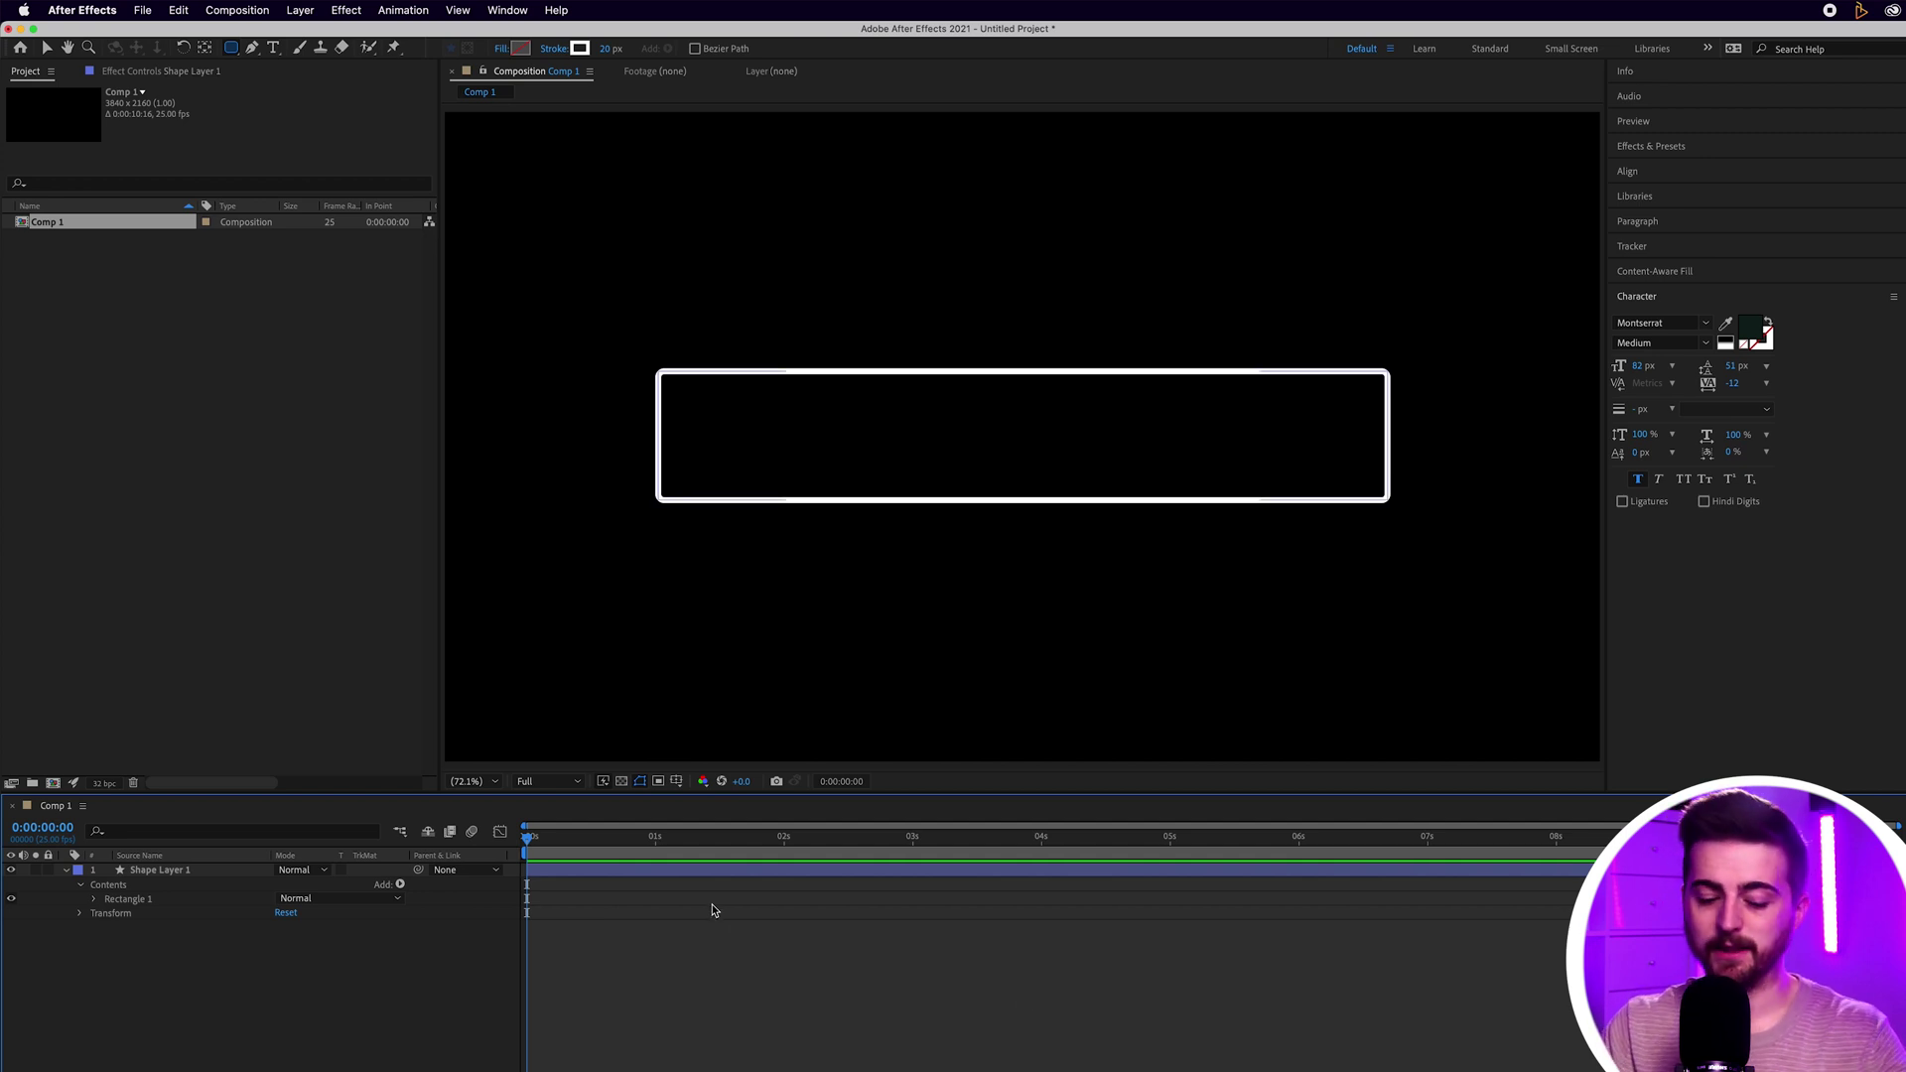
Step: Preview the composition, then add Trim Paths to Shape Layer 1
{"action": "key", "text": "space"}
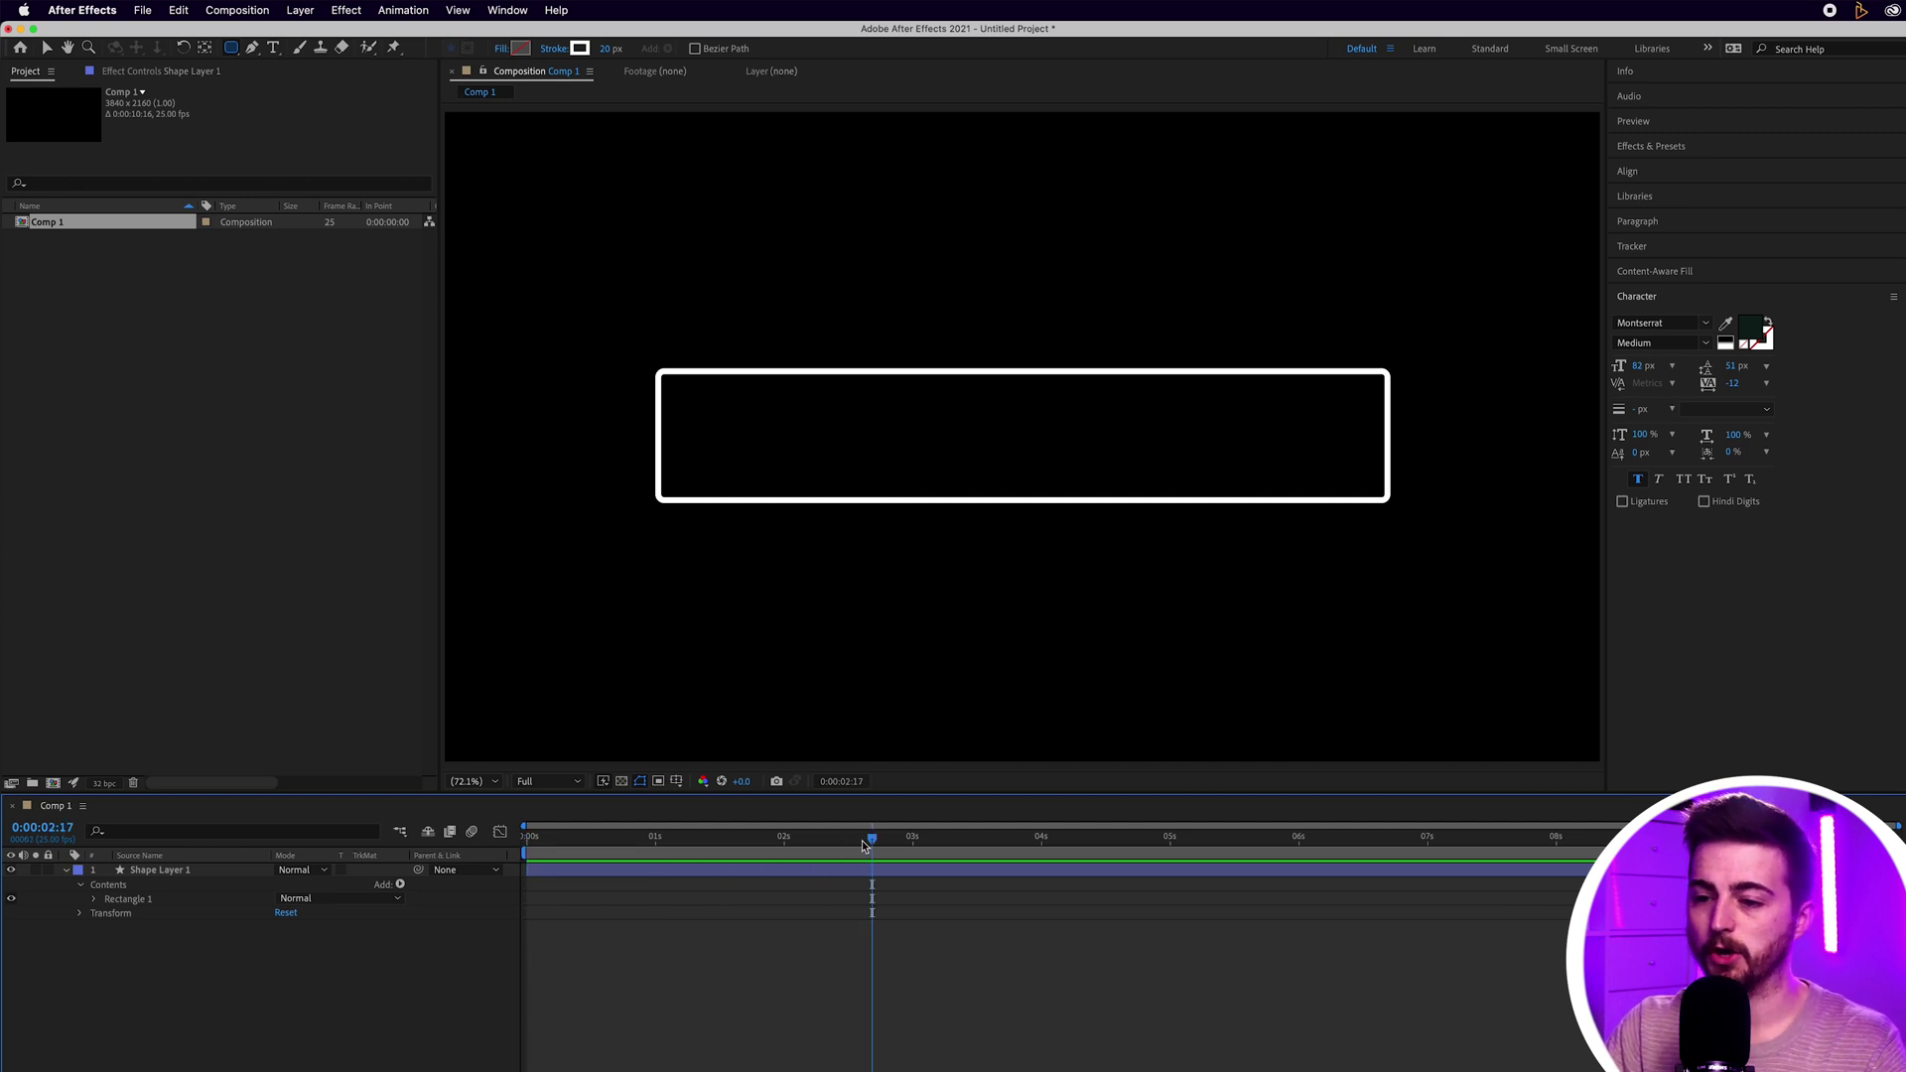
{"action": "key", "text": "space"}
{"action": "left_click", "coordinate": [150, 871]}
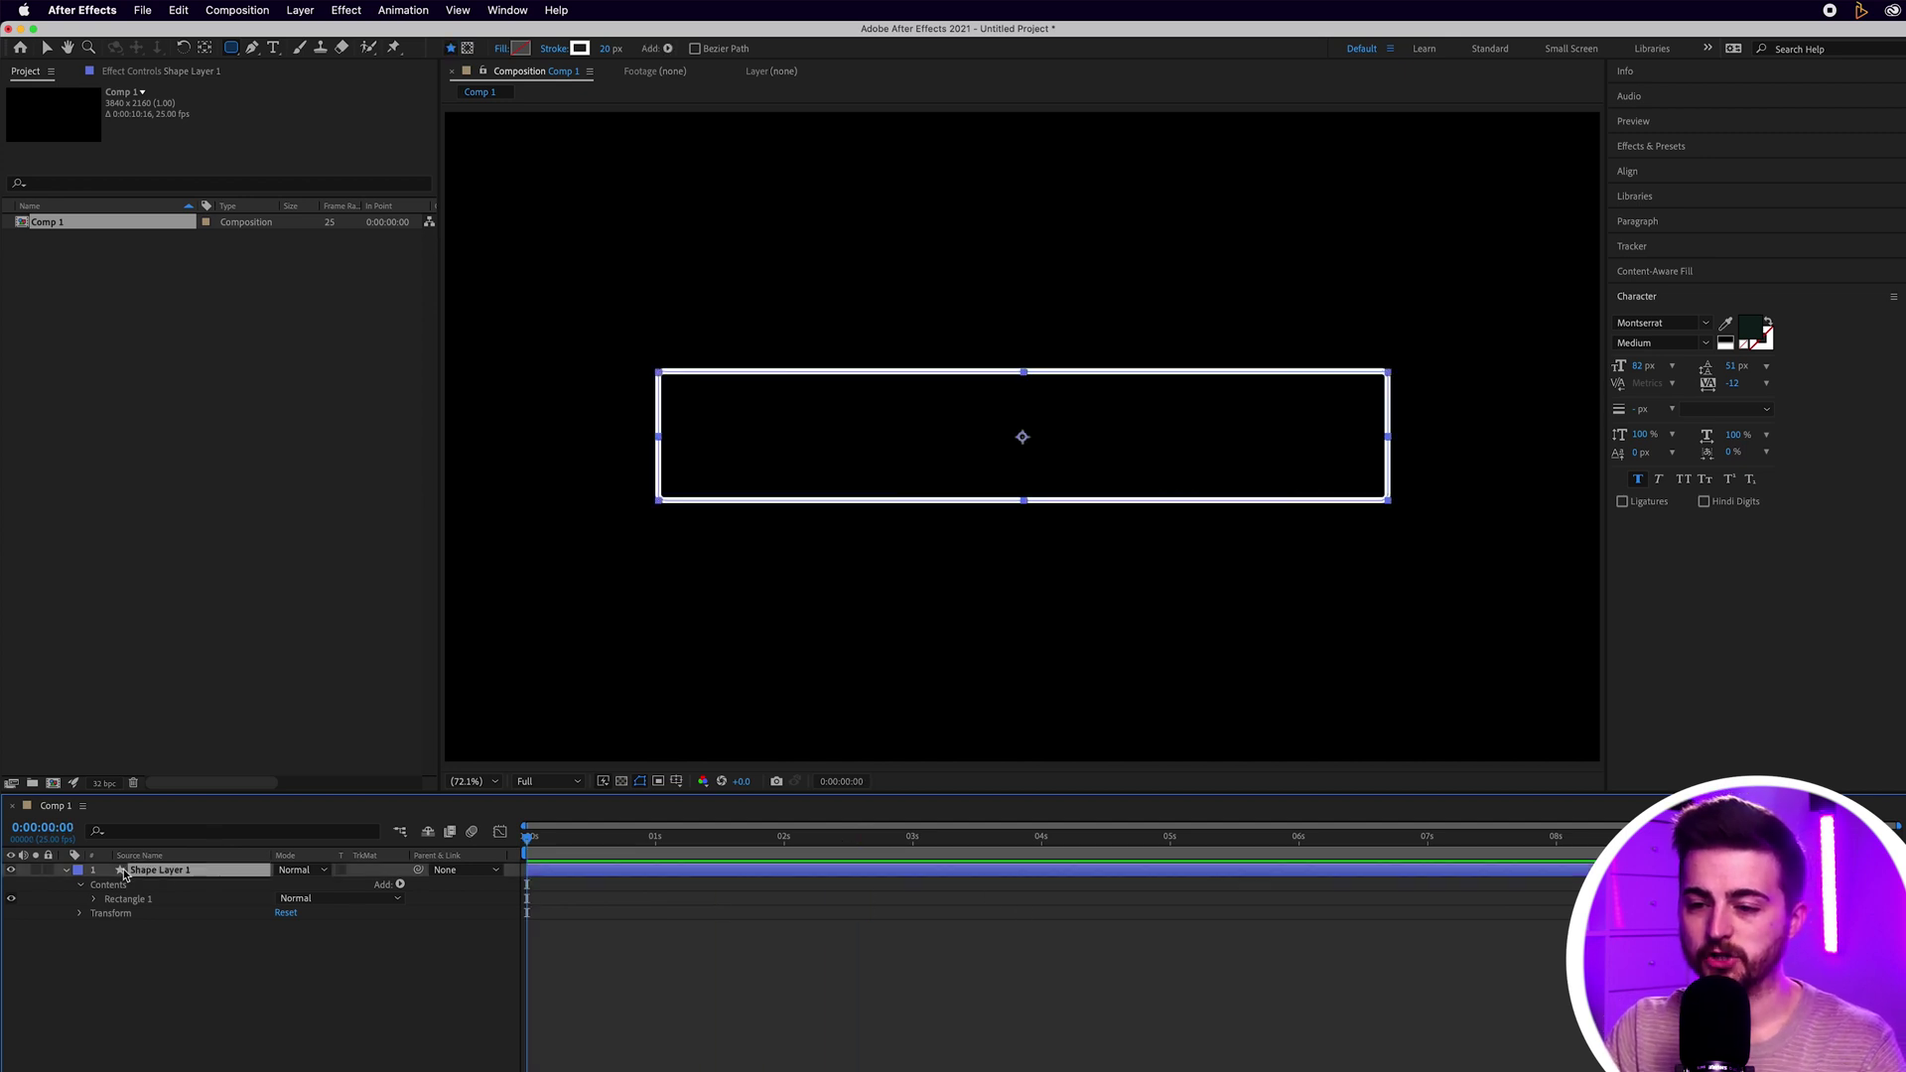
{"action": "left_click", "coordinate": [400, 886]}
{"action": "left_click", "coordinate": [400, 888]}
{"action": "left_click", "coordinate": [401, 890]}
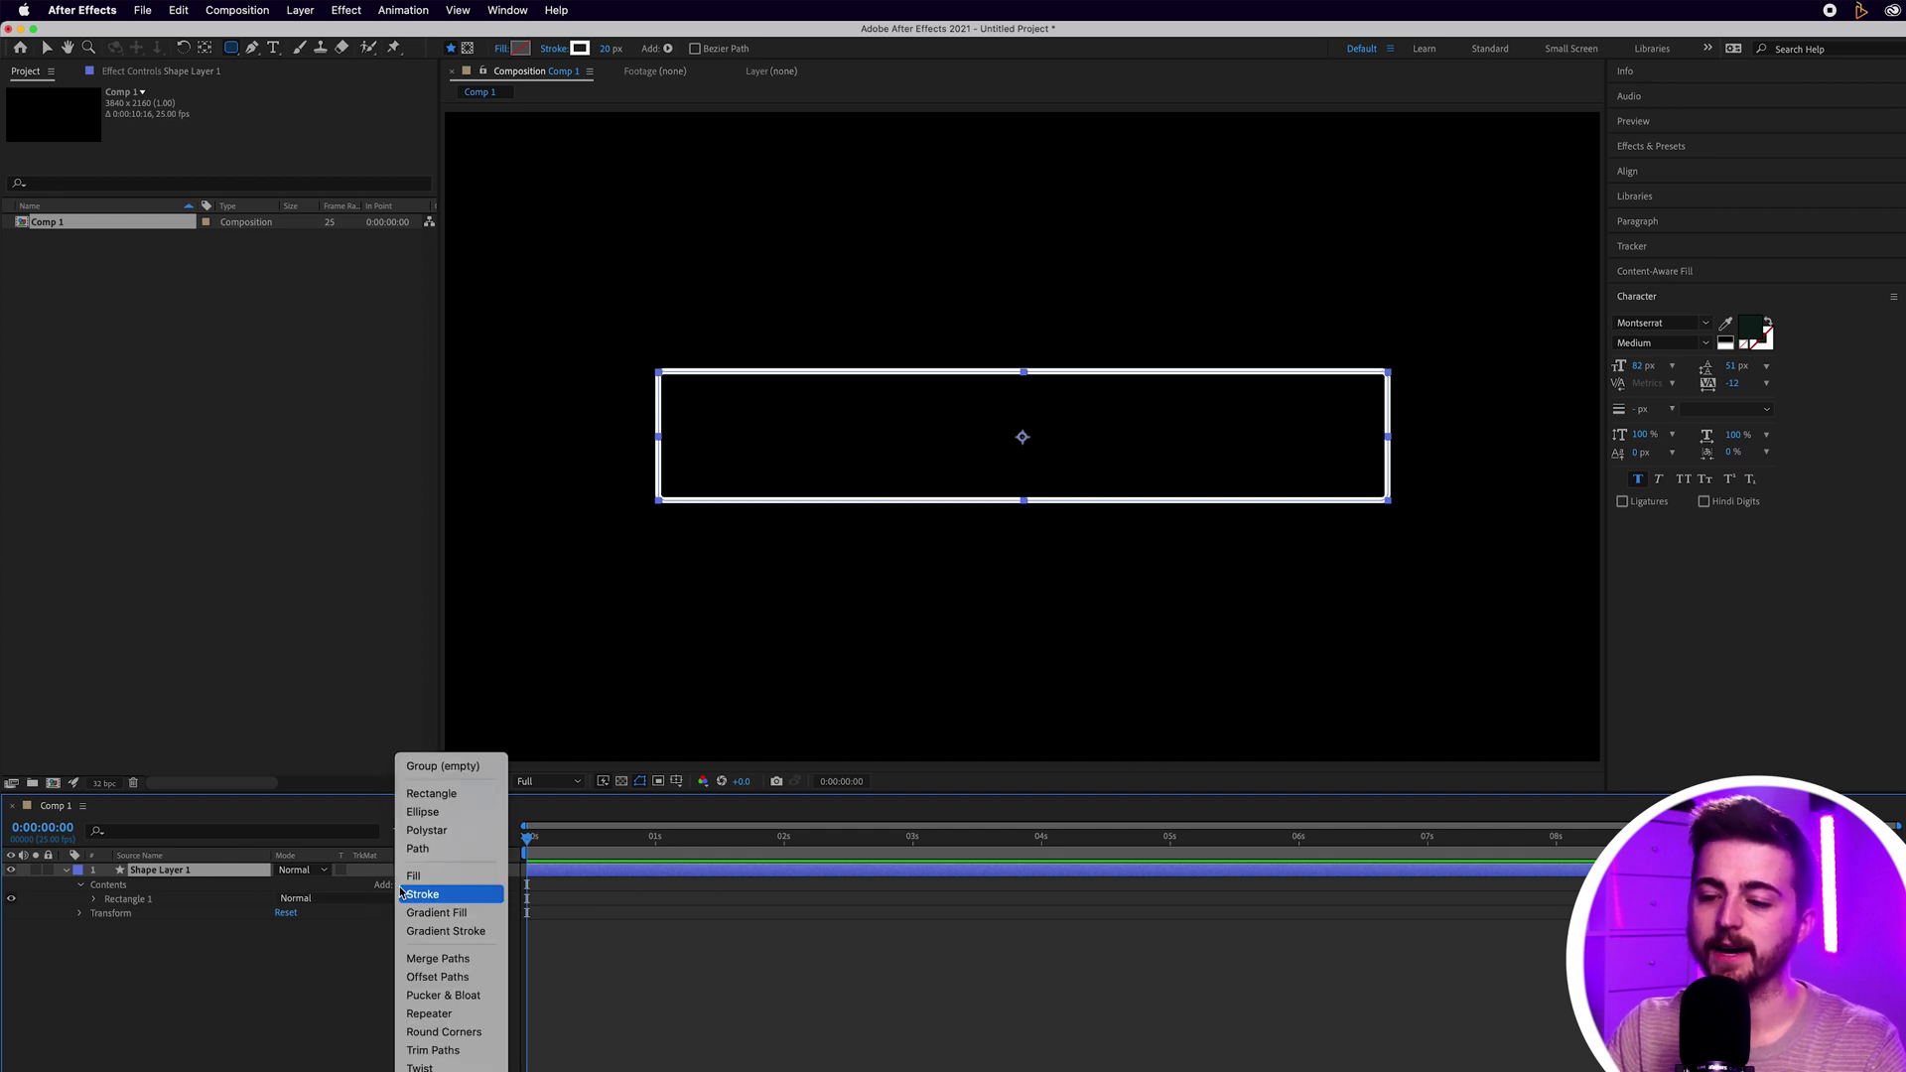
{"action": "left_click", "coordinate": [446, 1054]}
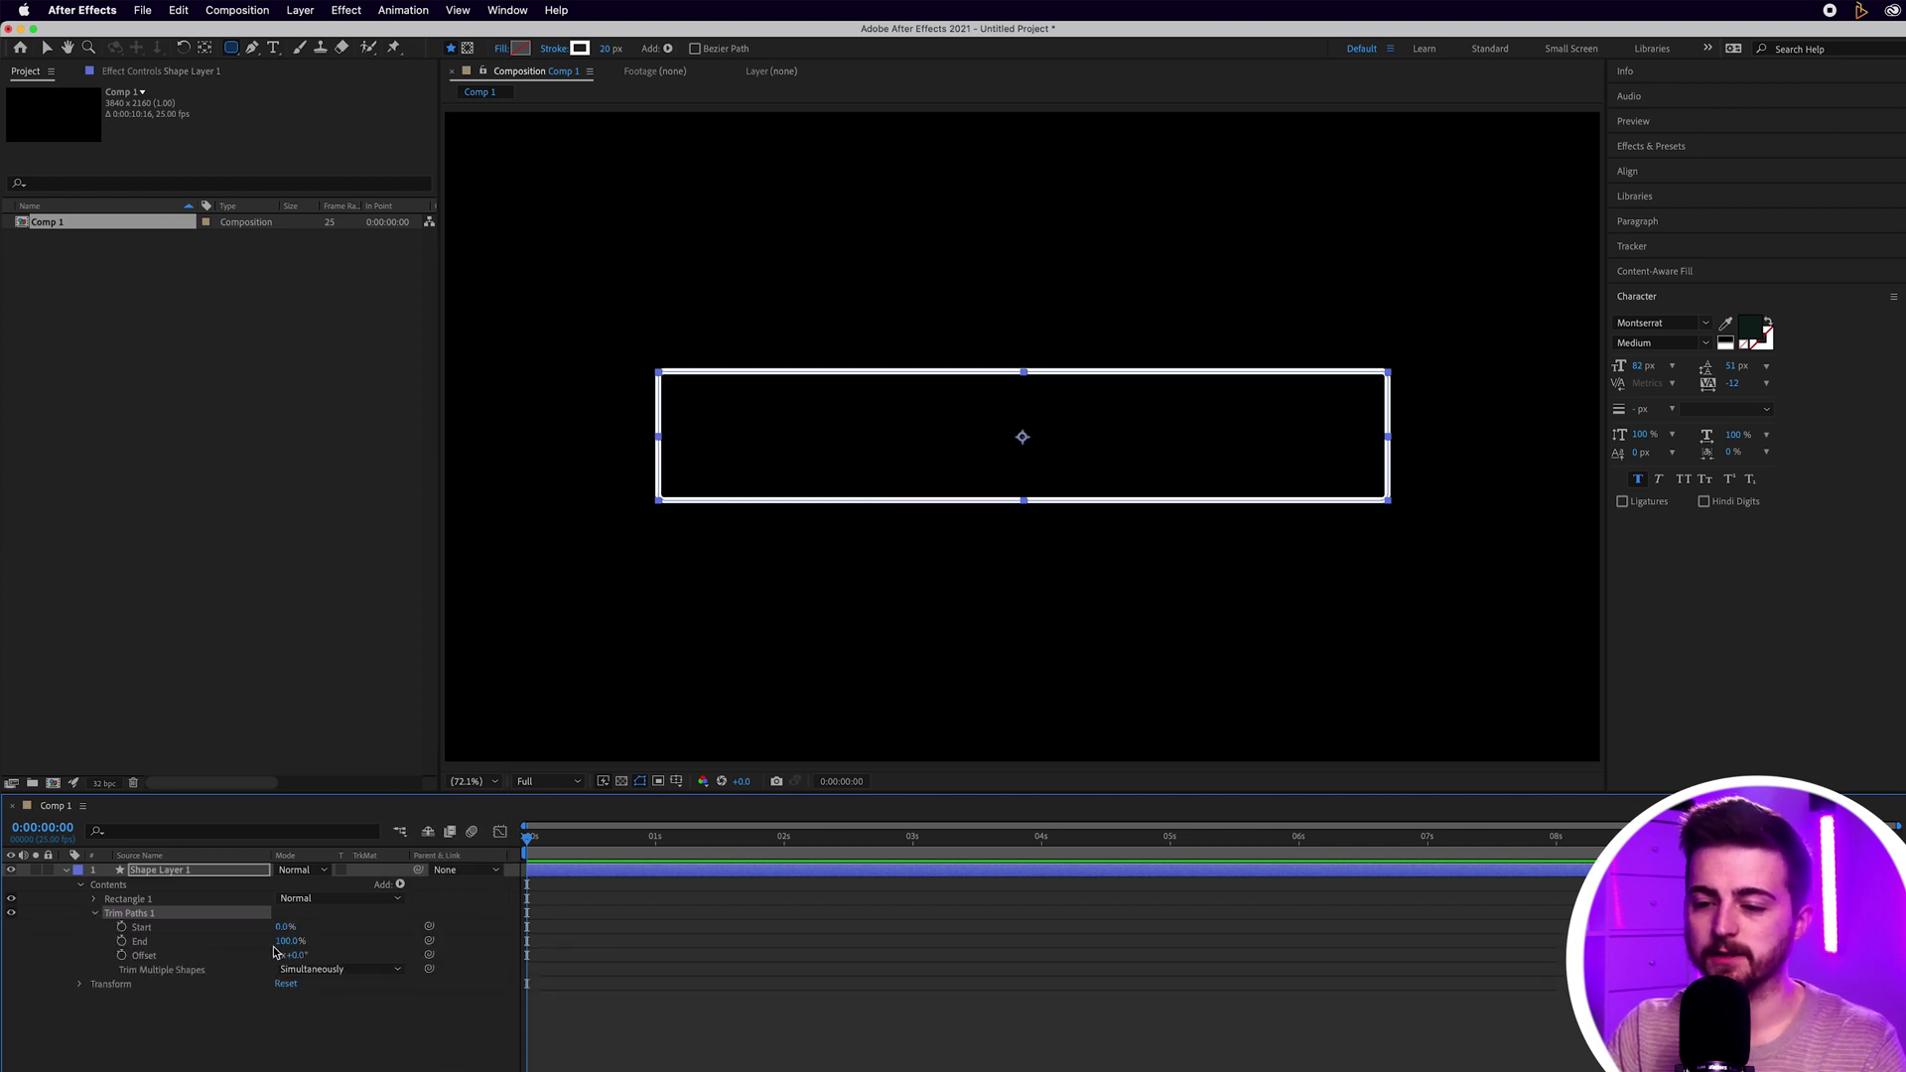
Step: Keyframe Trim Paths End from 0% at the start to 100% at about 1 second, and preview
{"action": "left_click_drag", "start_coordinate": [287, 941], "coordinate": [189, 943]}
{"action": "left_click", "coordinate": [121, 941]}
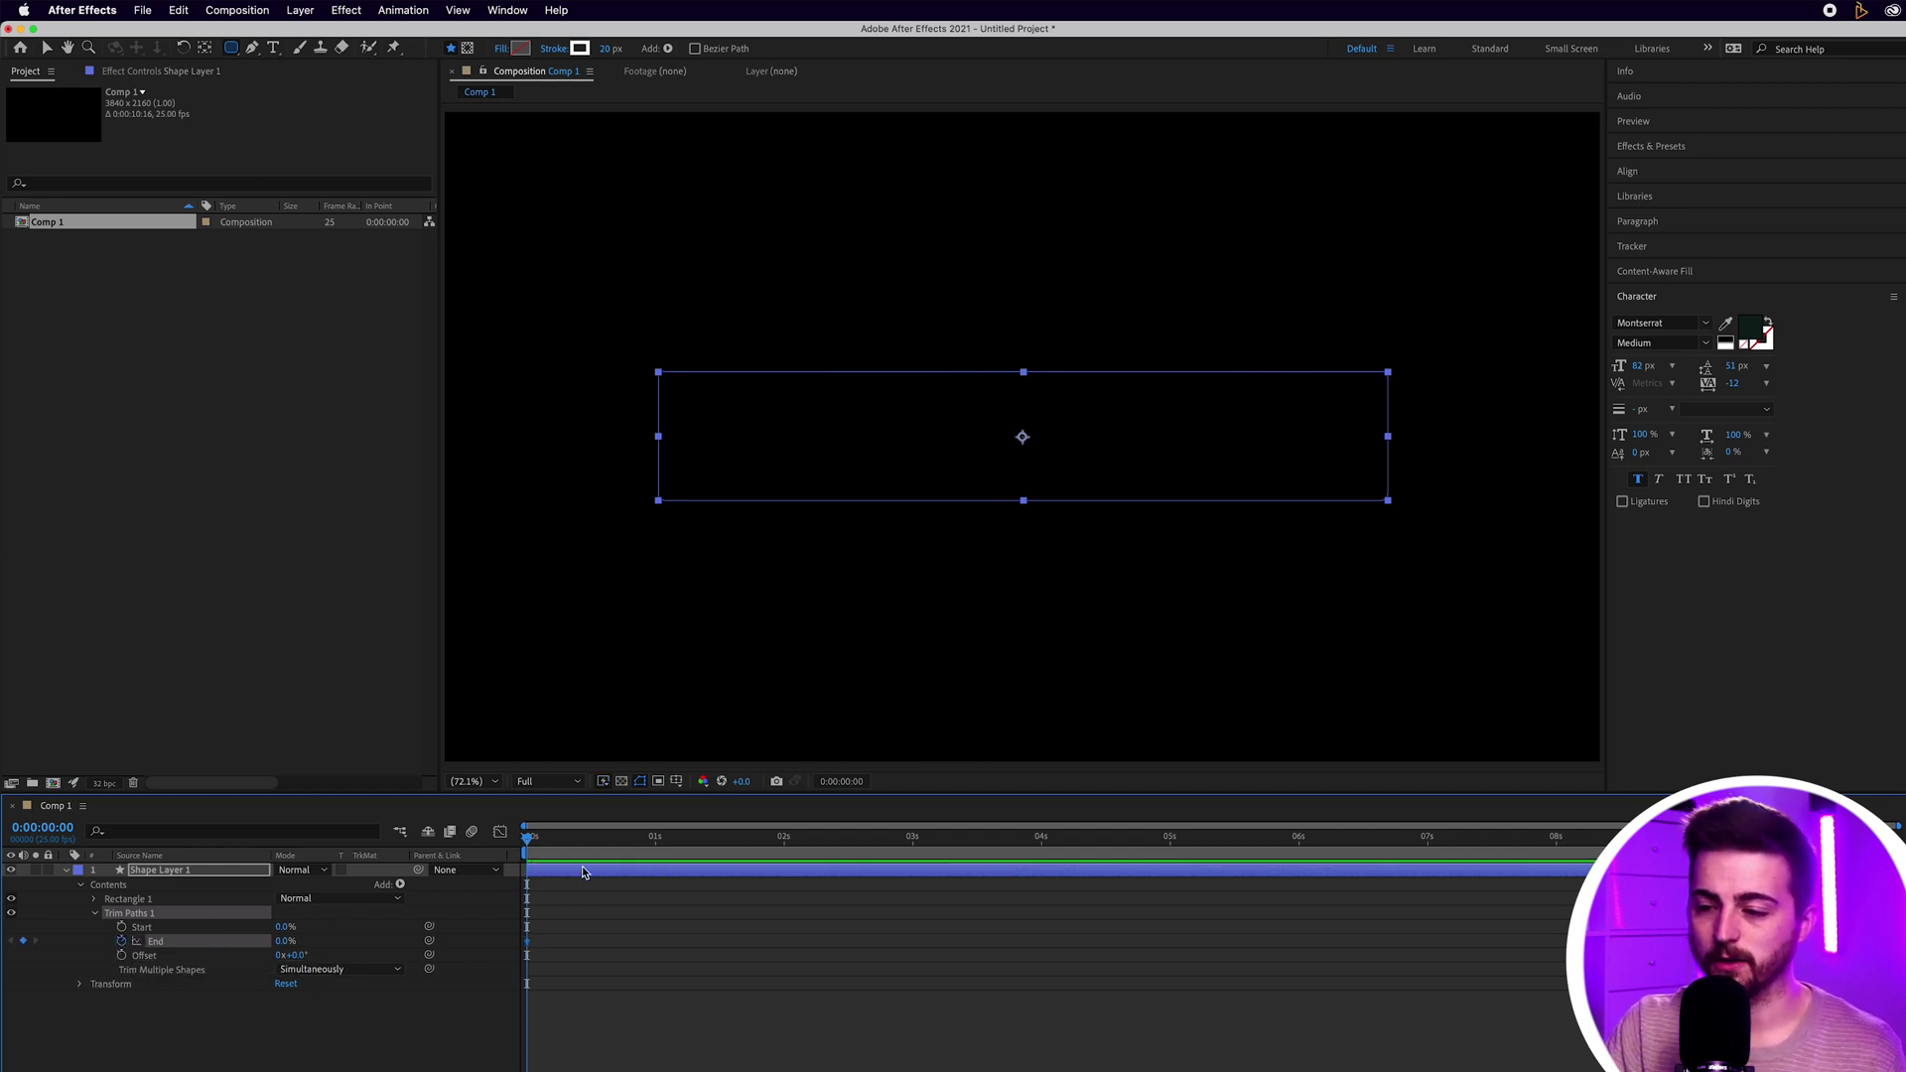
{"action": "left_click_drag", "start_coordinate": [553, 847], "coordinate": [697, 881]}
{"action": "mouse_move", "coordinate": [285, 941]}
{"action": "left_mouse_down"}
{"action": "mouse_move", "coordinate": [715, 891]}
{"action": "mouse_move", "coordinate": [655, 840]}
{"action": "mouse_move", "coordinate": [360, 849]}
{"action": "left_mouse_up"}
{"action": "left_click", "coordinate": [715, 891]}
{"action": "key", "text": "space"}
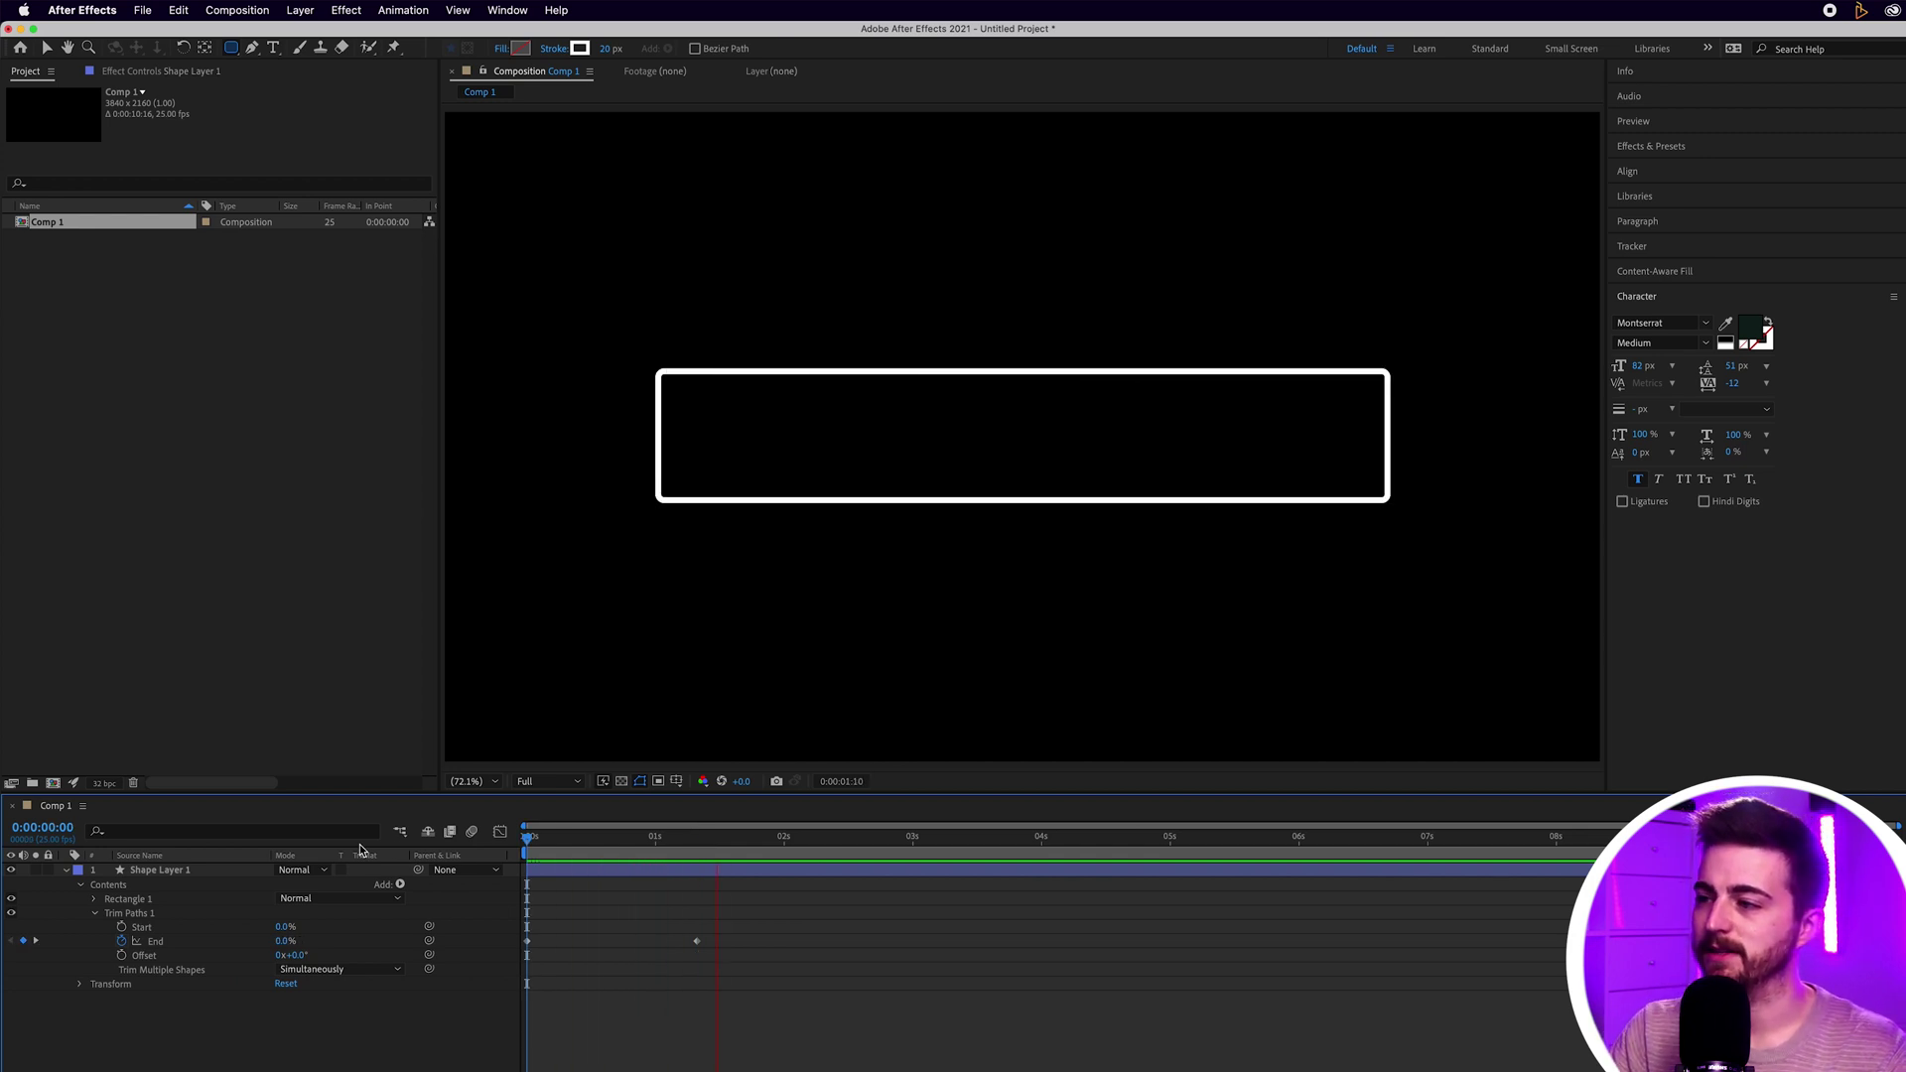
{"action": "key", "text": "space"}
{"action": "key", "text": "space"}
{"action": "key", "text": "space"}
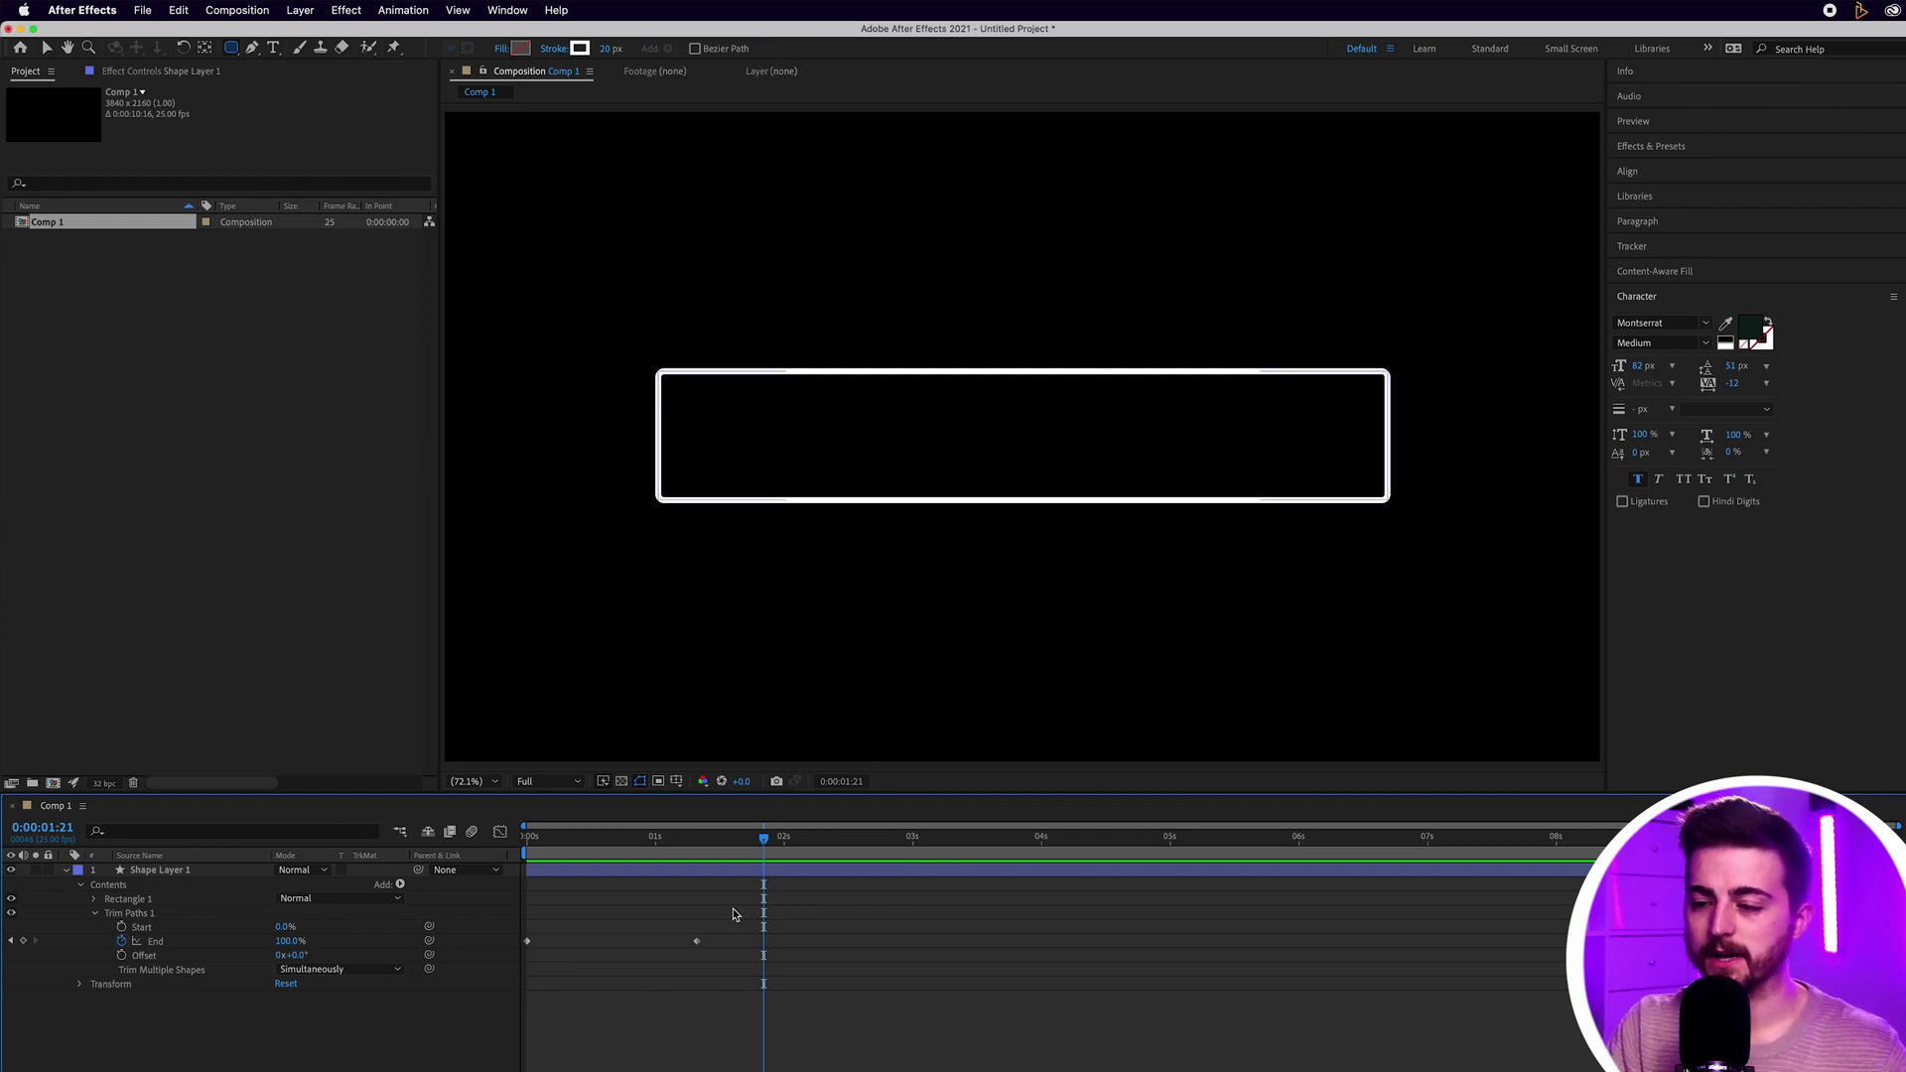
Step: Apply Easy Ease to both Trim Paths End keyframes and preview the eased draw-on from the start
{"action": "left_click_drag", "start_coordinate": [725, 911], "coordinate": [437, 972]}
{"action": "right_click", "coordinate": [528, 941]}
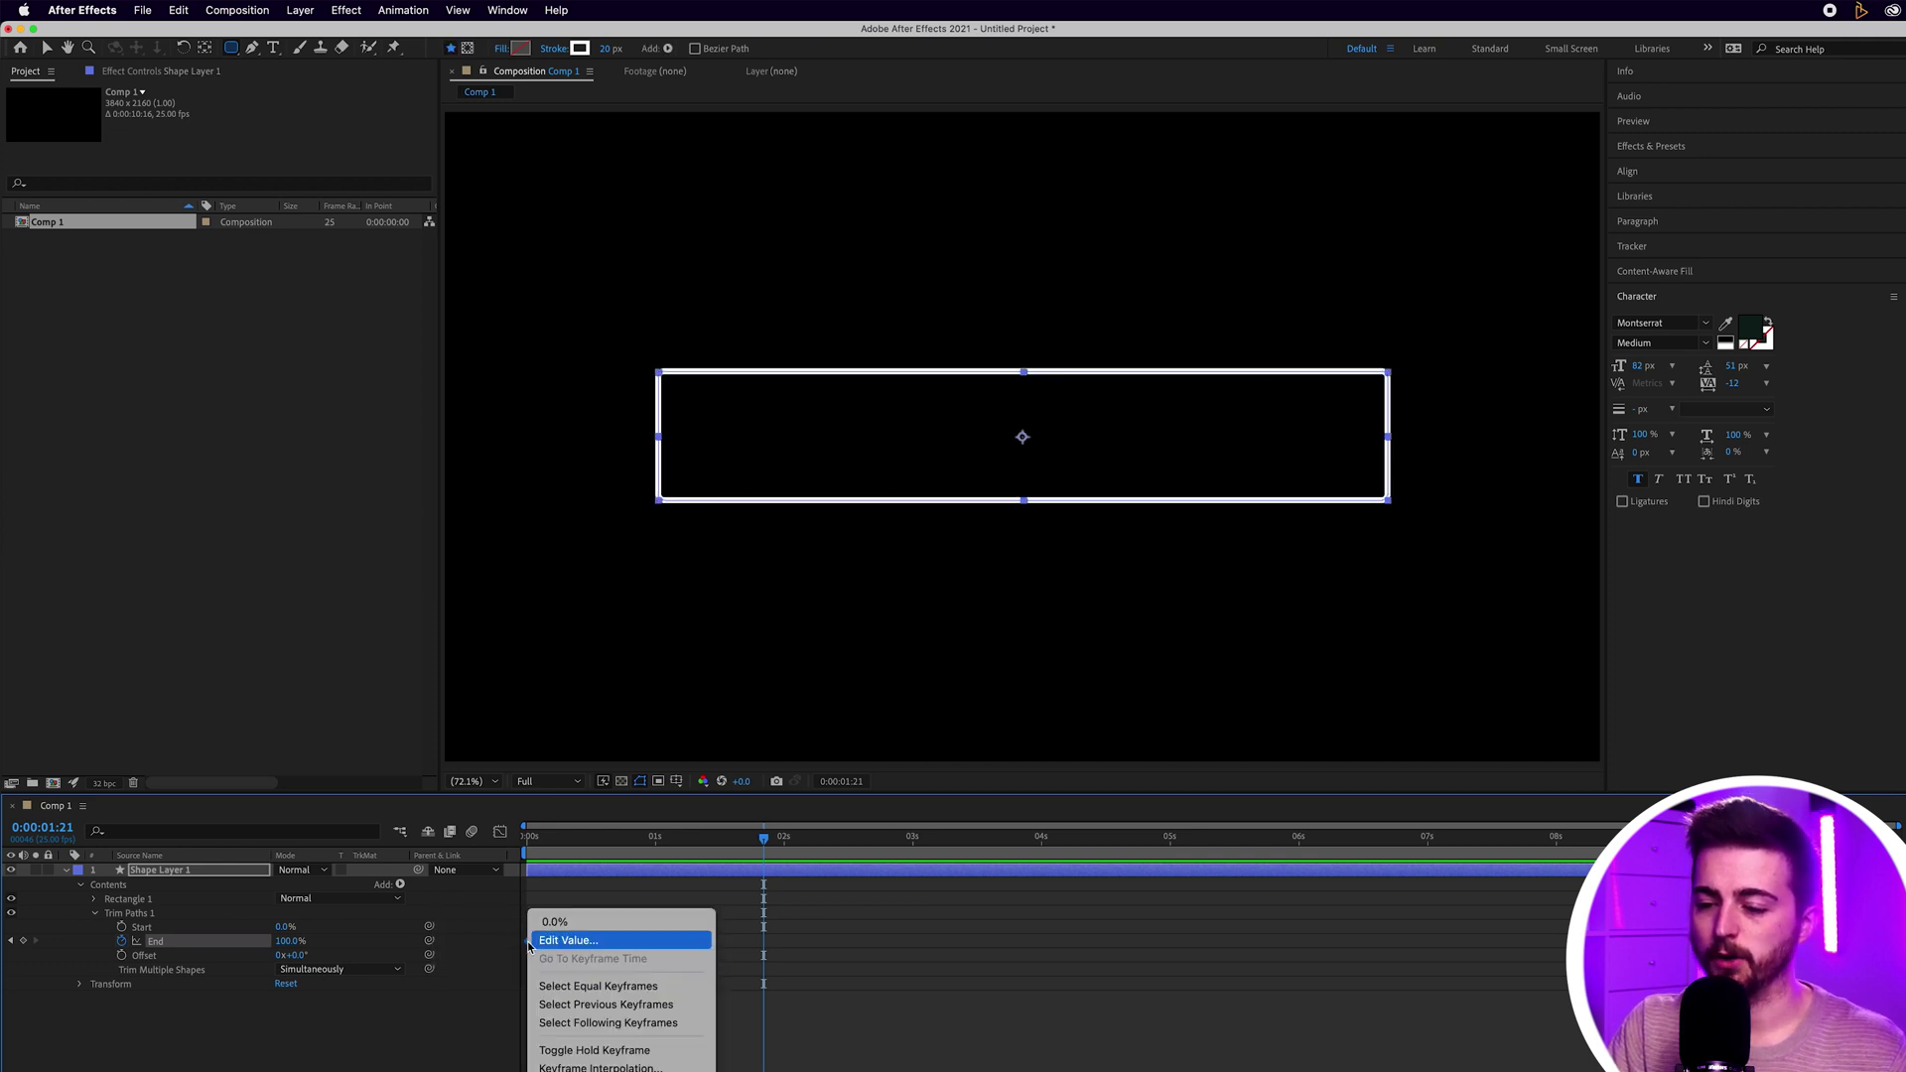
{"action": "mouse_move", "coordinate": [615, 1070]}
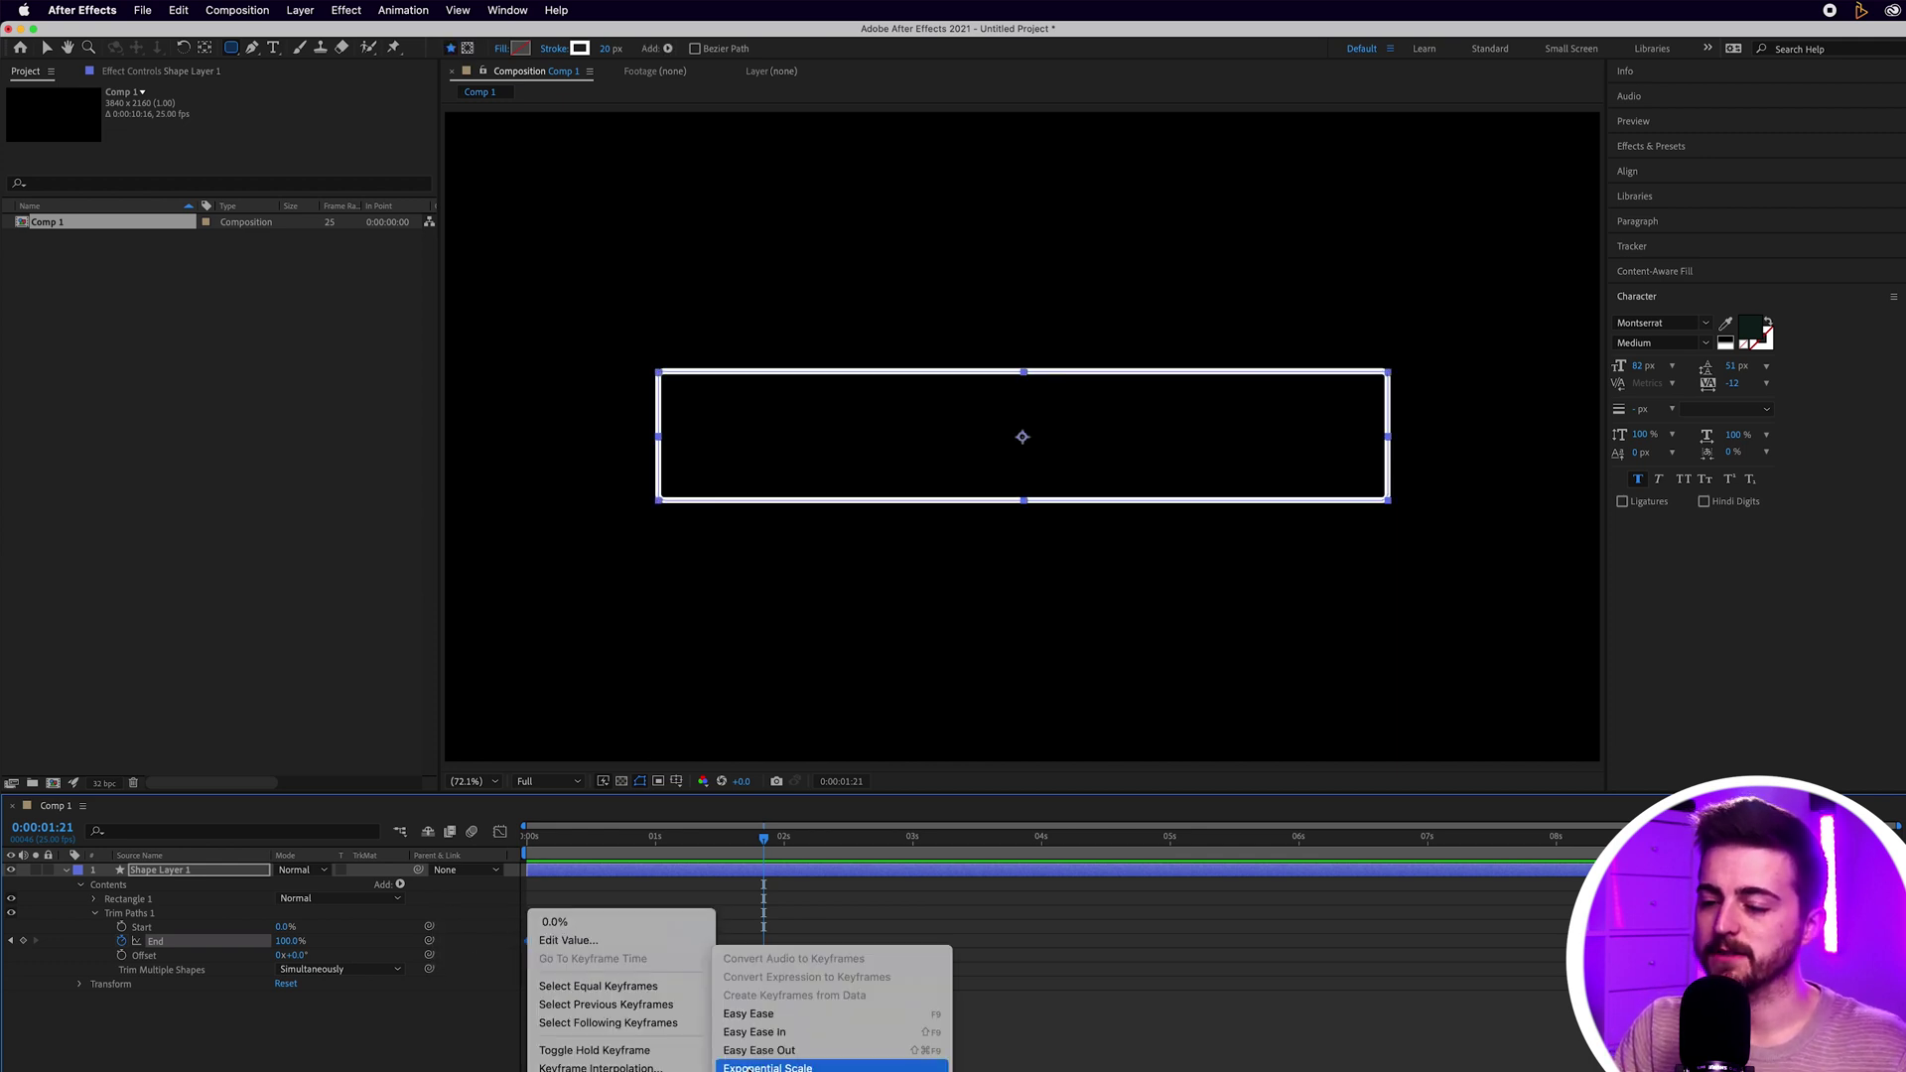
{"action": "left_click", "coordinate": [744, 1013]}
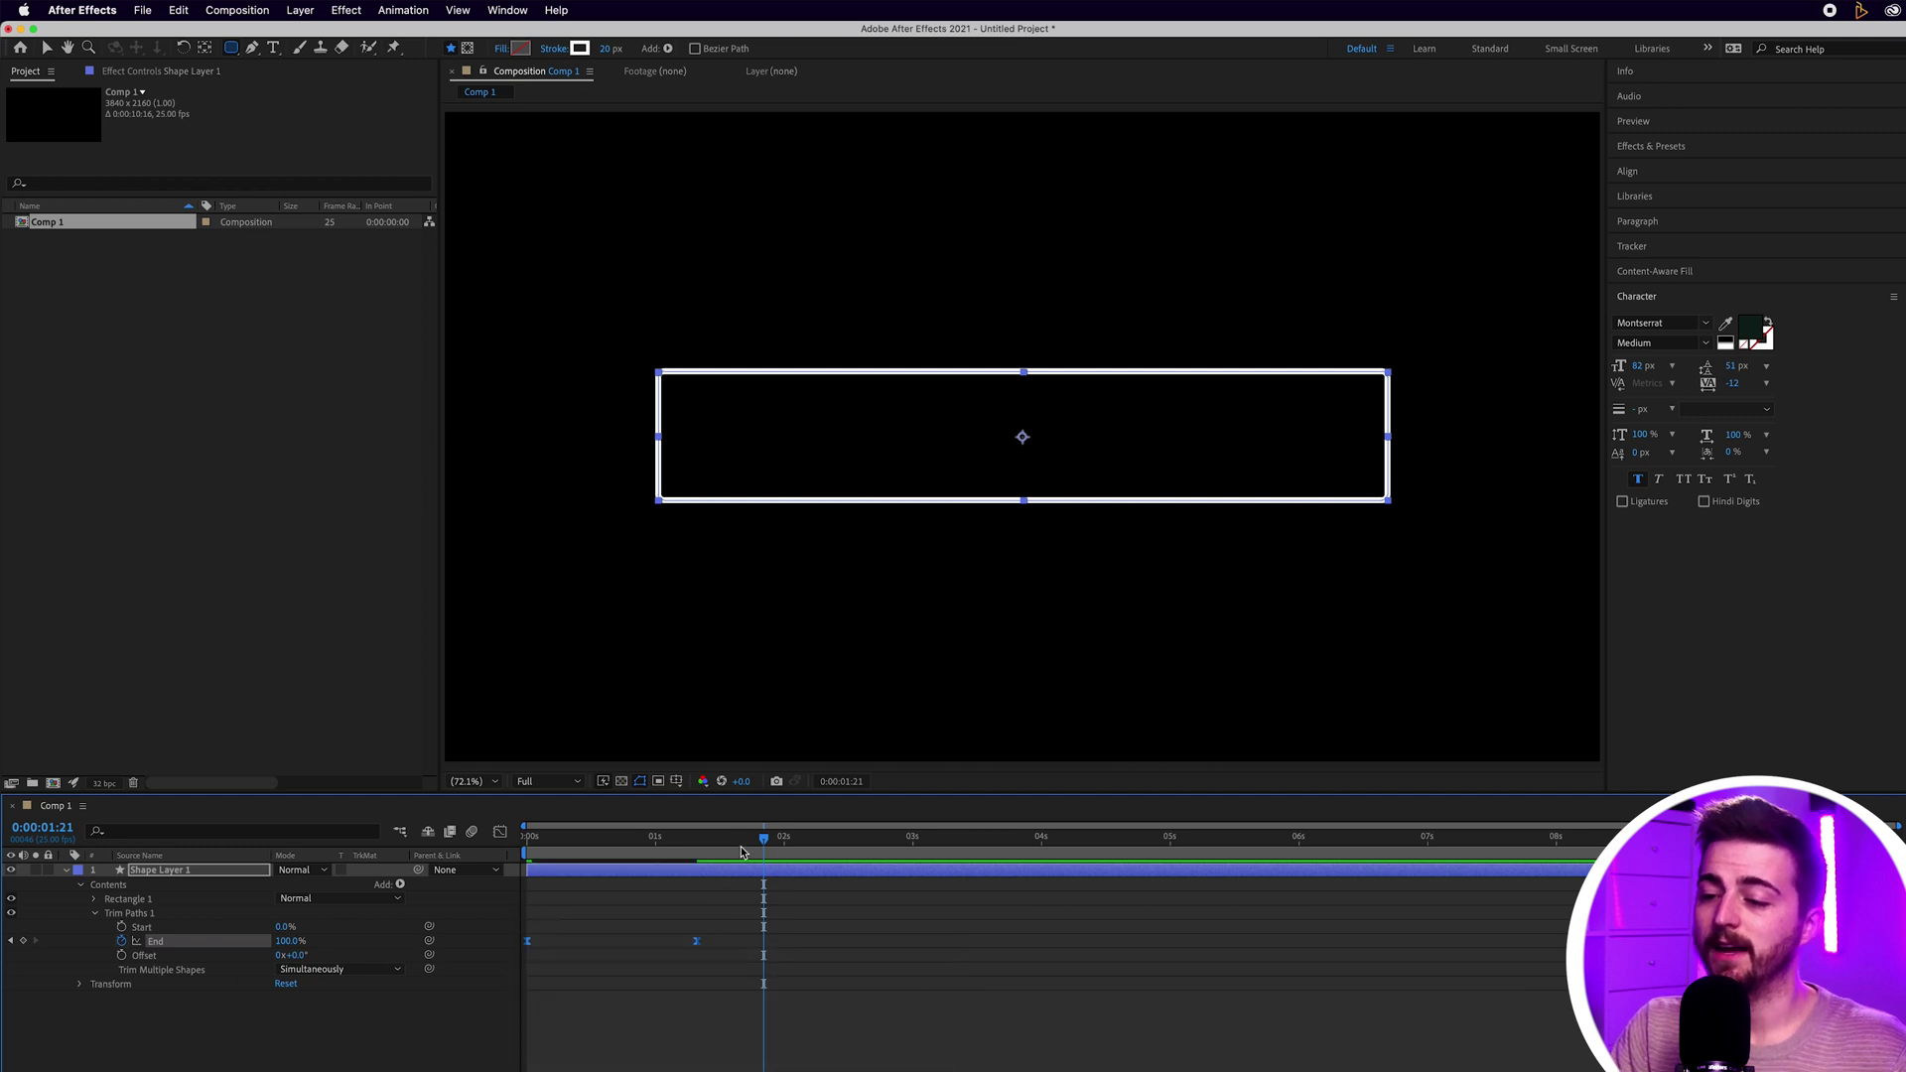
{"action": "key", "text": "Home"}
{"action": "key", "text": "space"}
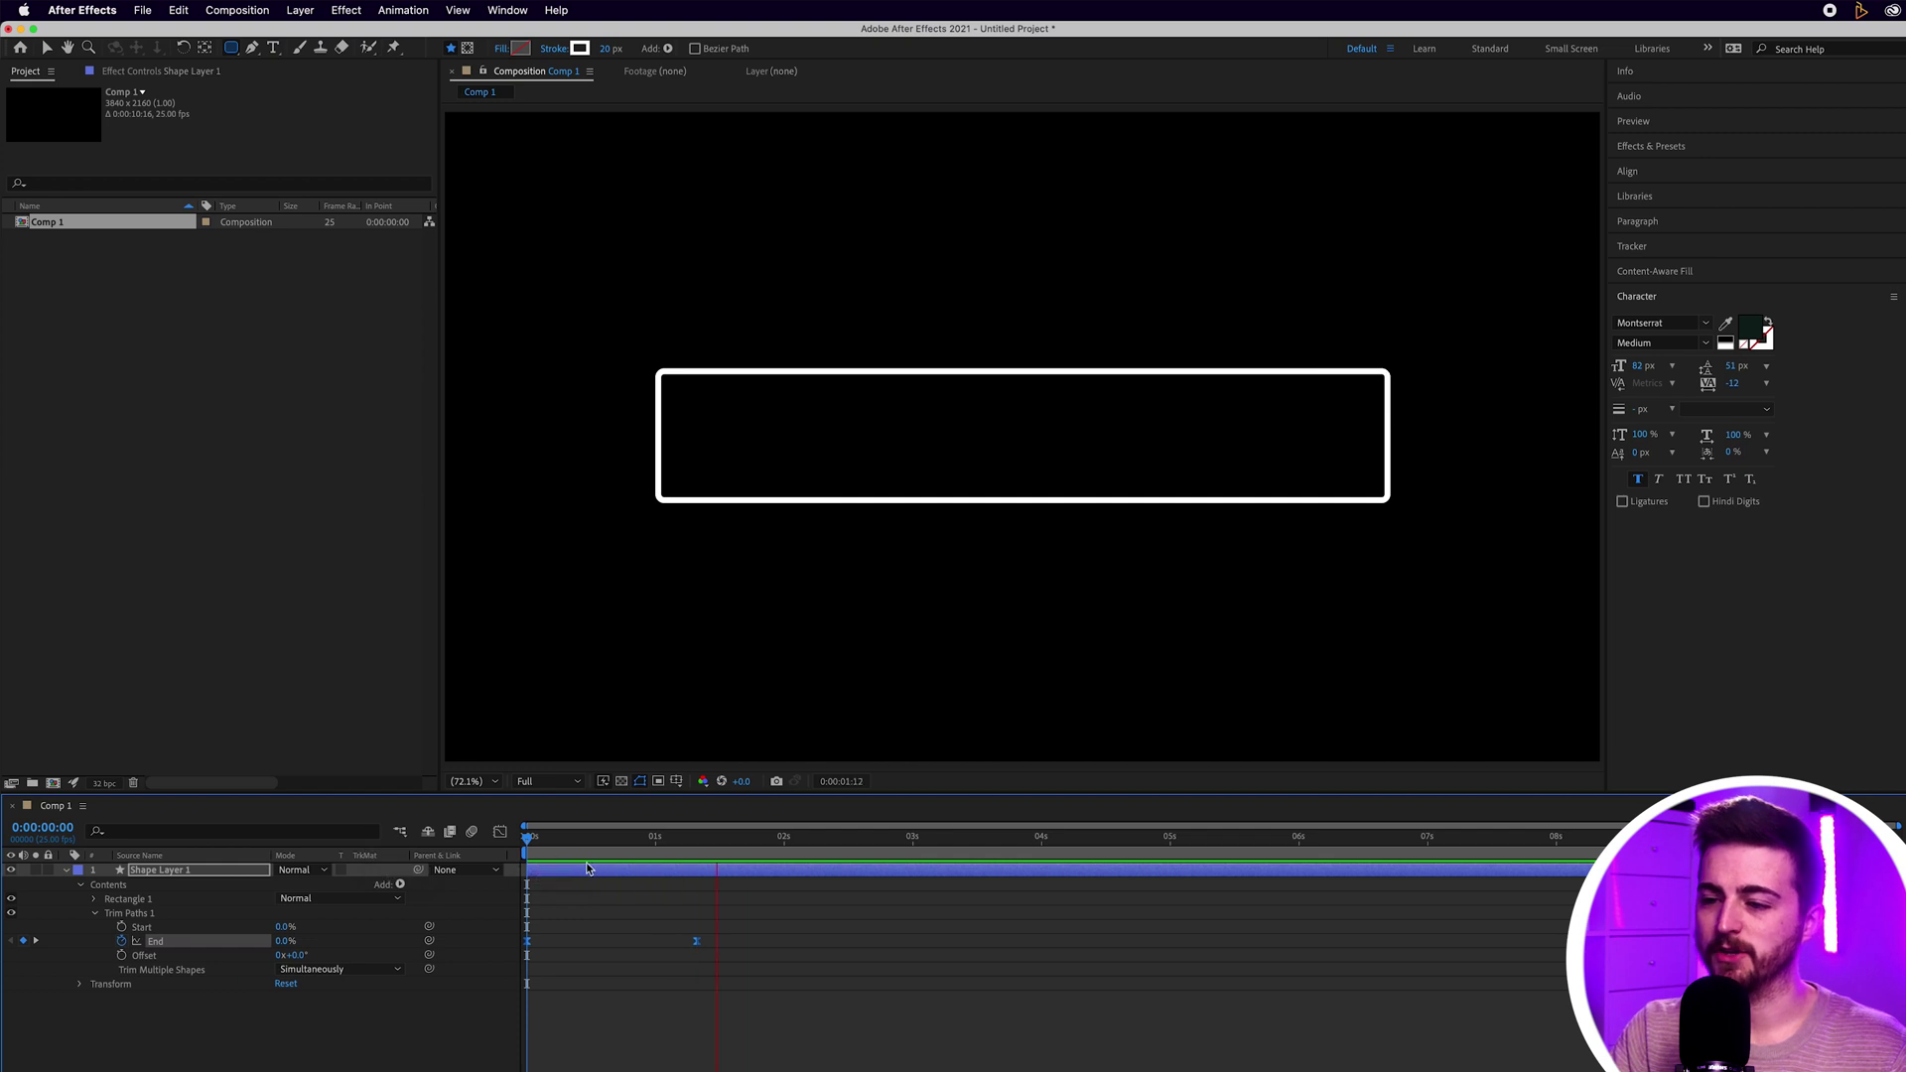
{"action": "key", "text": "space"}
{"action": "key", "text": "space"}
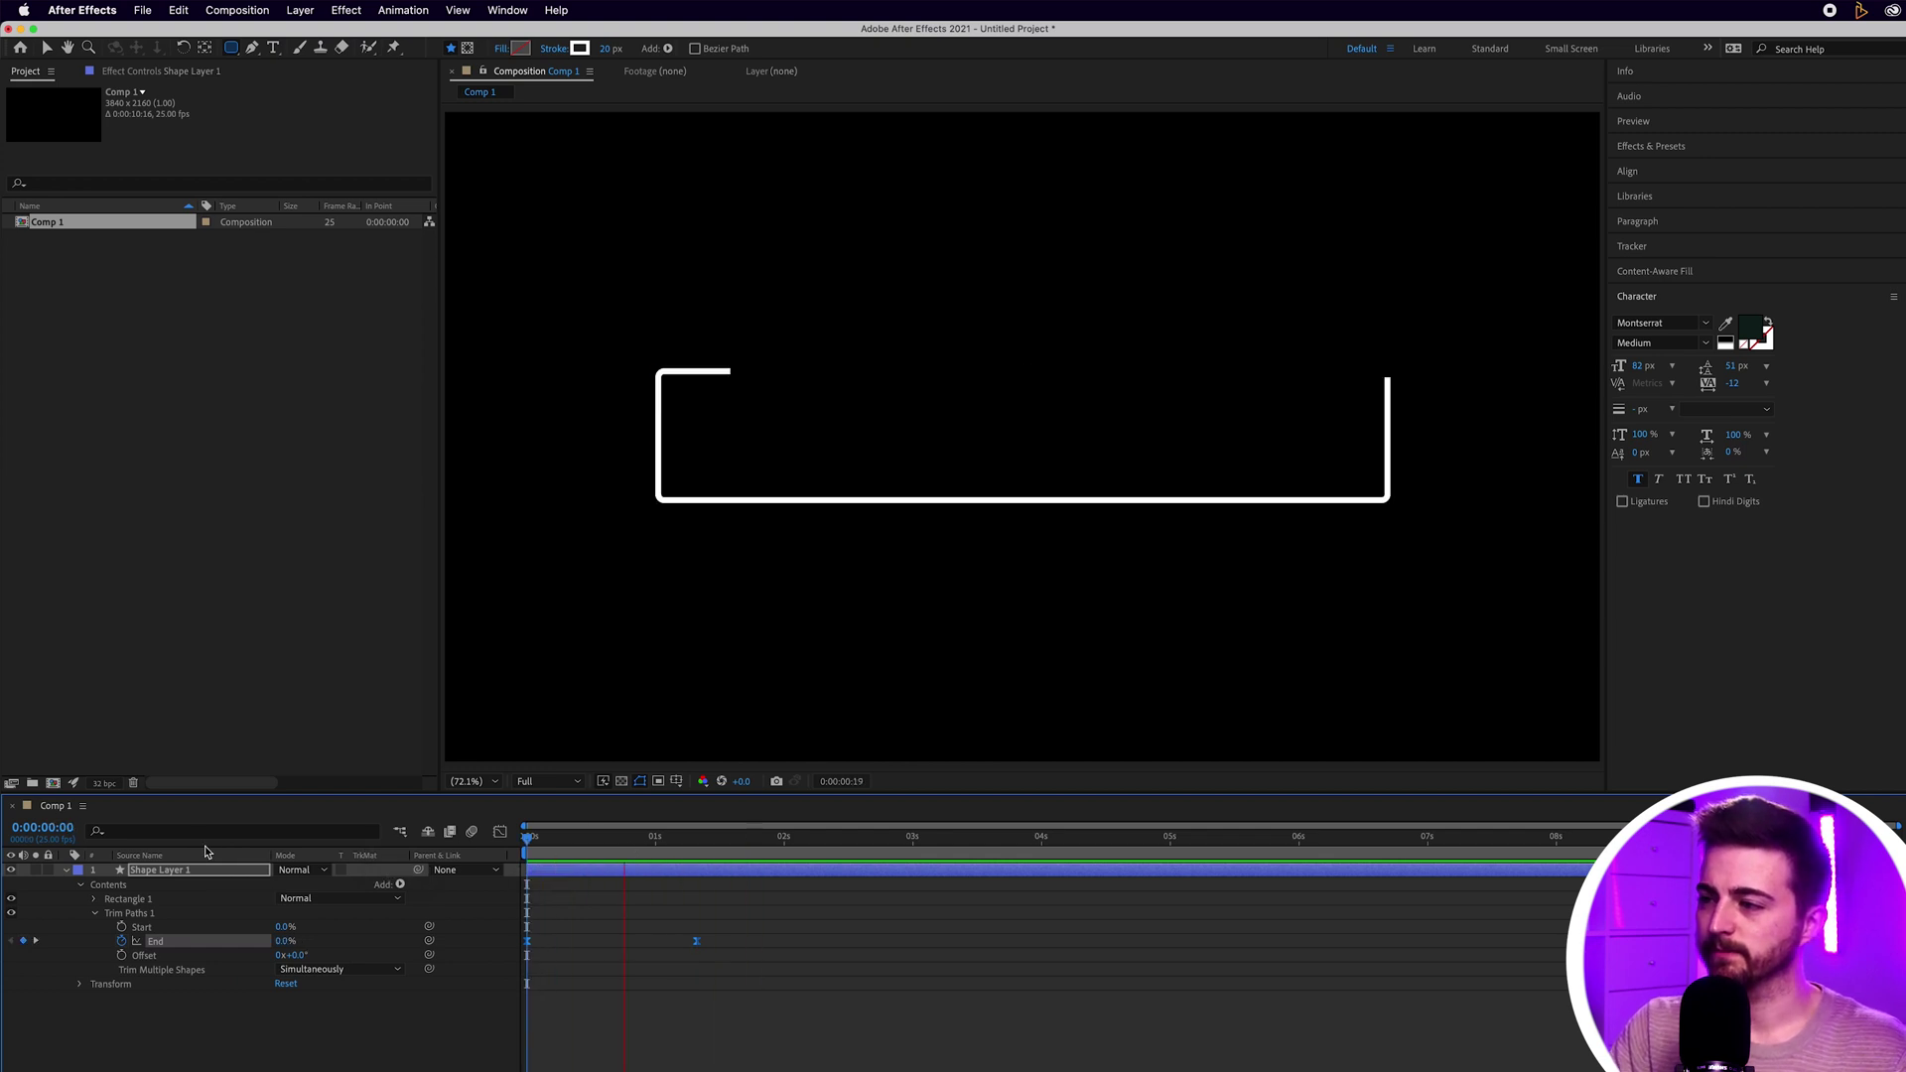
{"action": "key", "text": "space"}
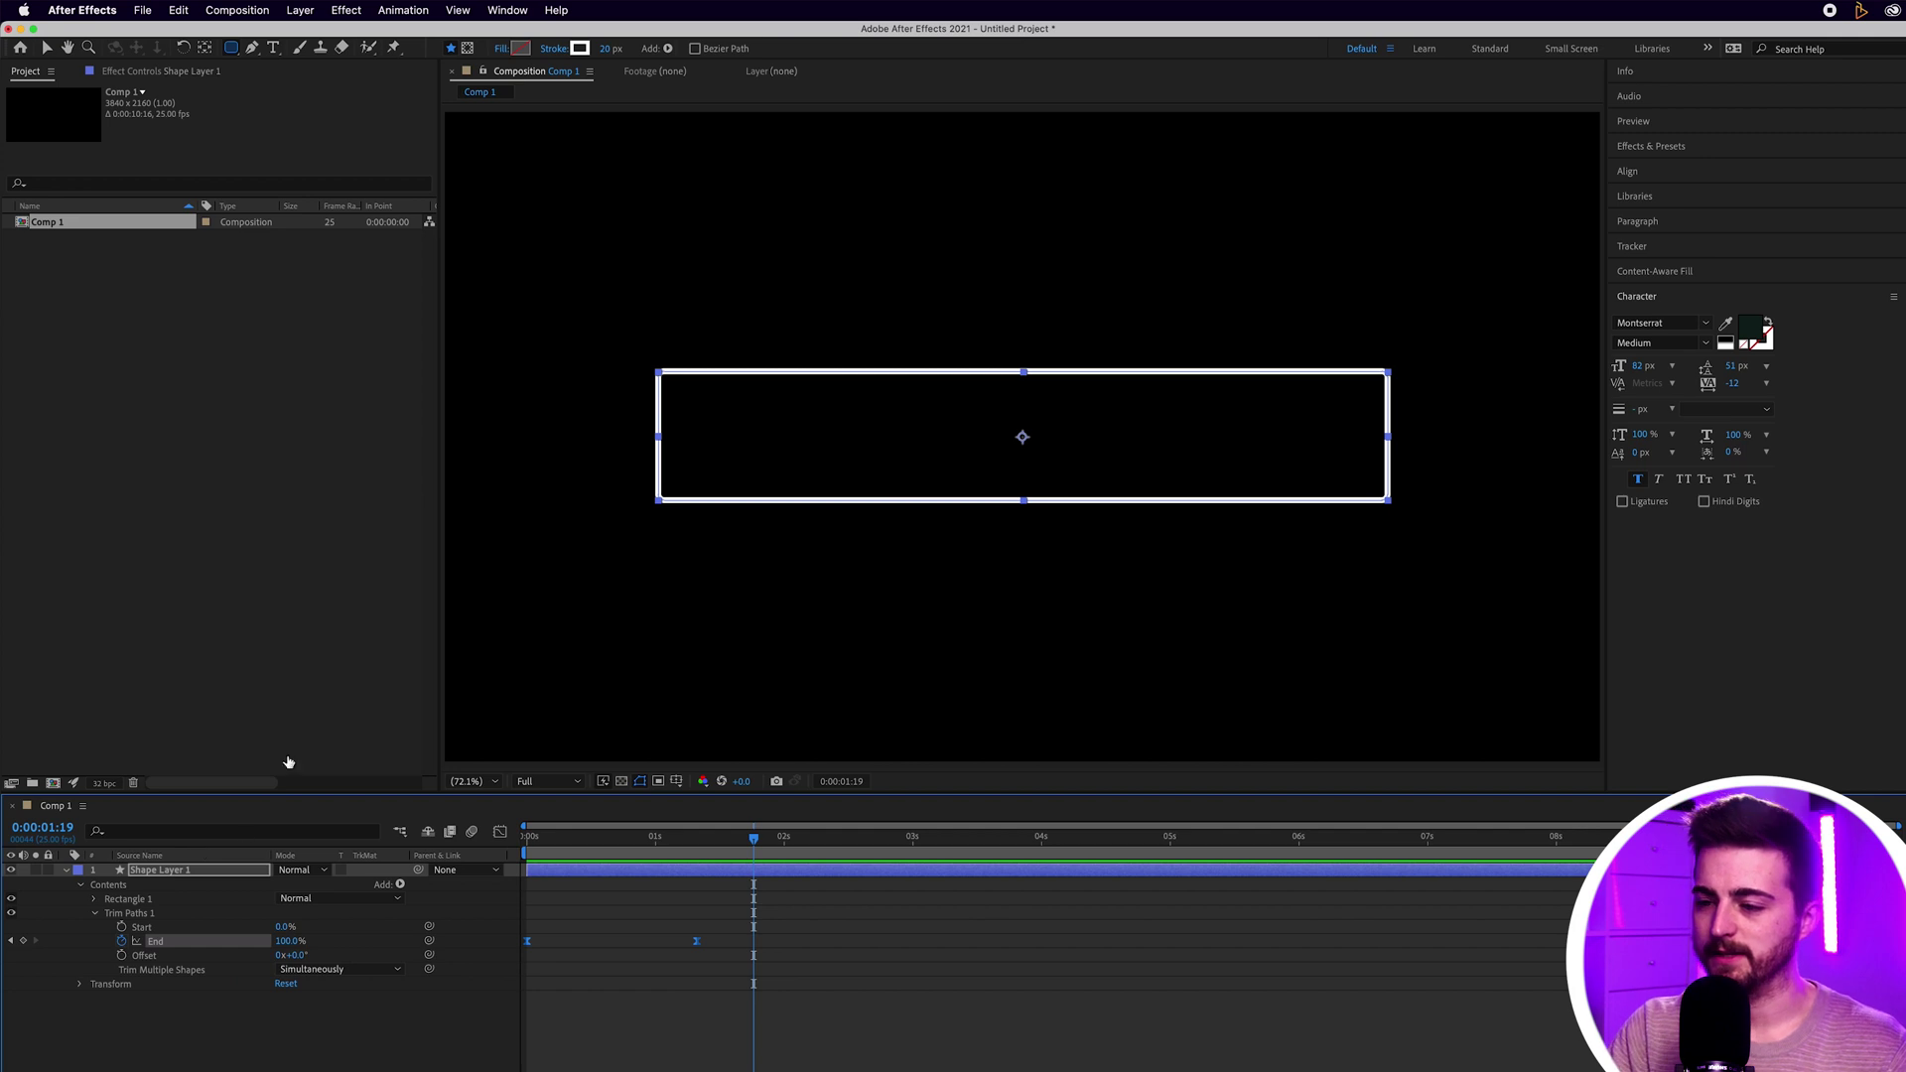
Step: Just after the draw-on, type 'Hw to edit videos' inside the box and select all of it
{"action": "left_click", "coordinate": [811, 1017]}
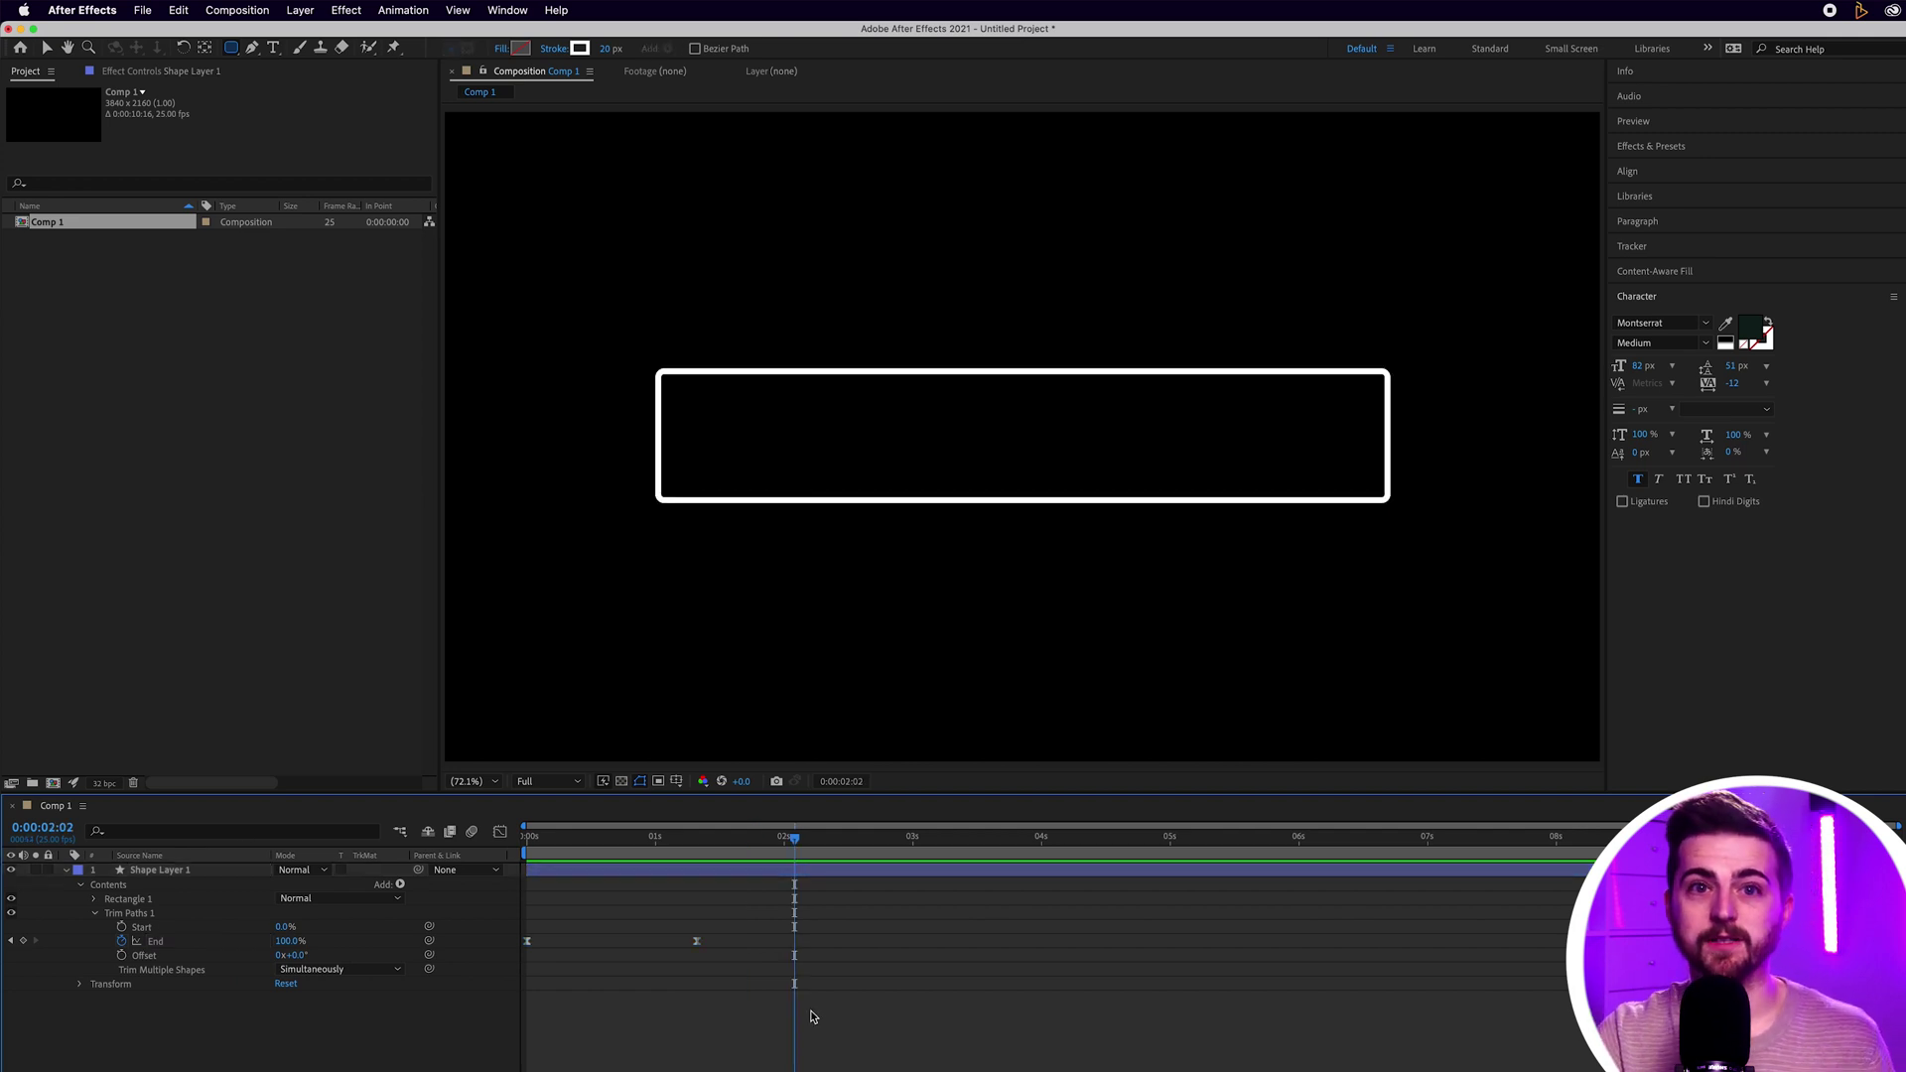
{"action": "left_click", "coordinate": [273, 48]}
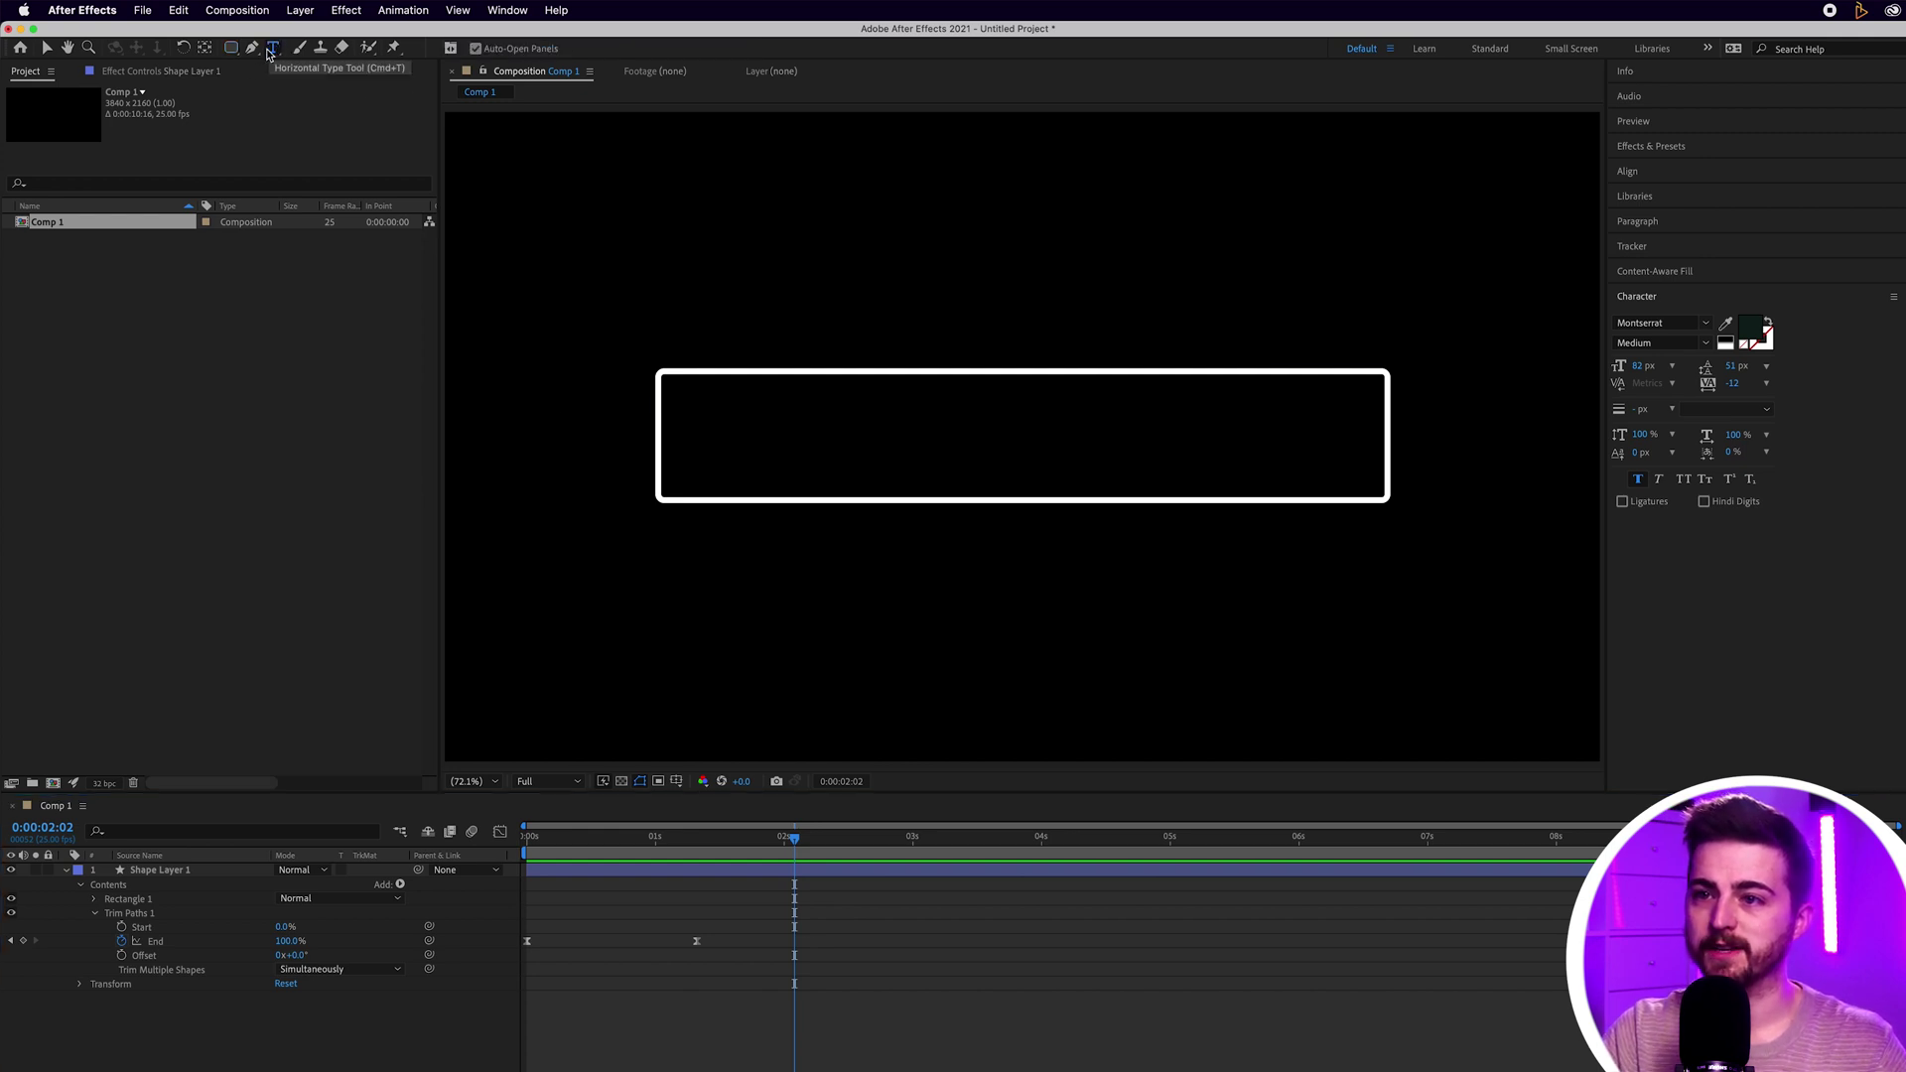
{"action": "left_click", "coordinate": [816, 440]}
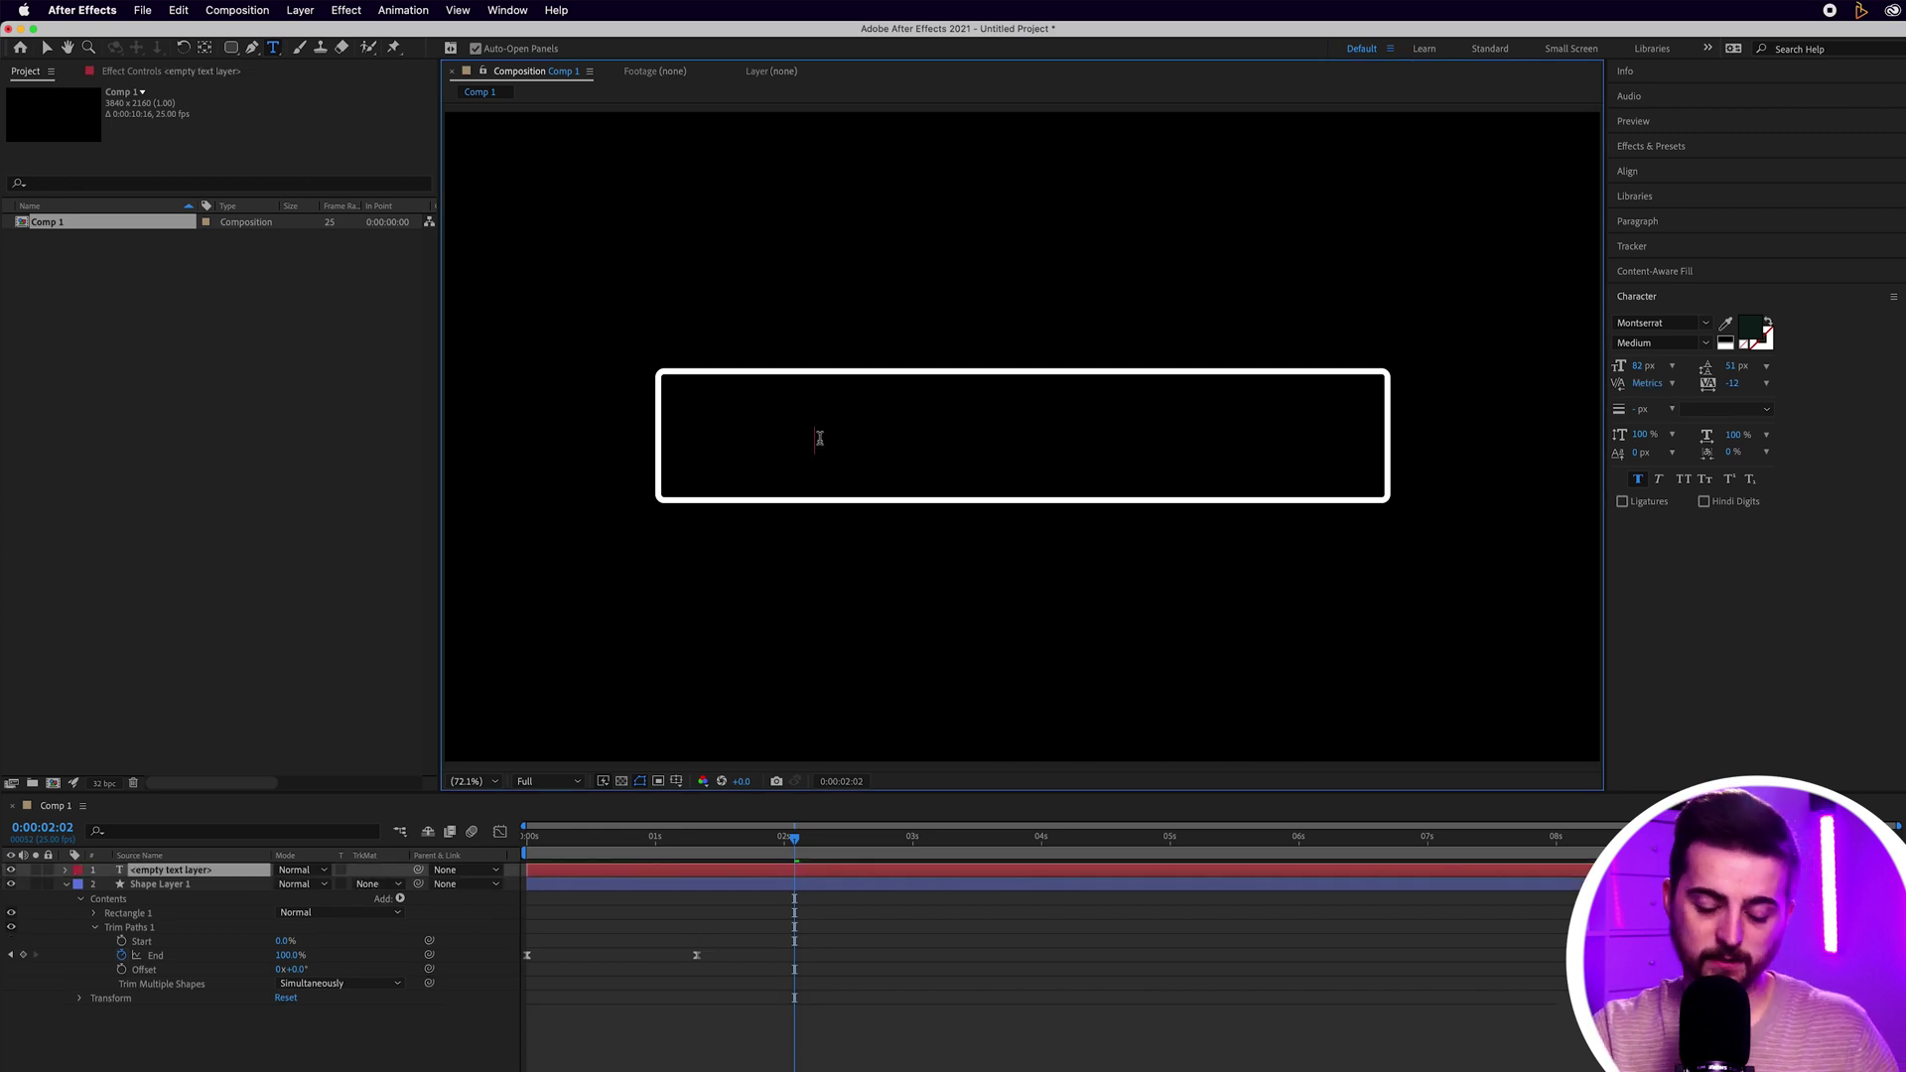
{"action": "type", "text": "Hw to"}
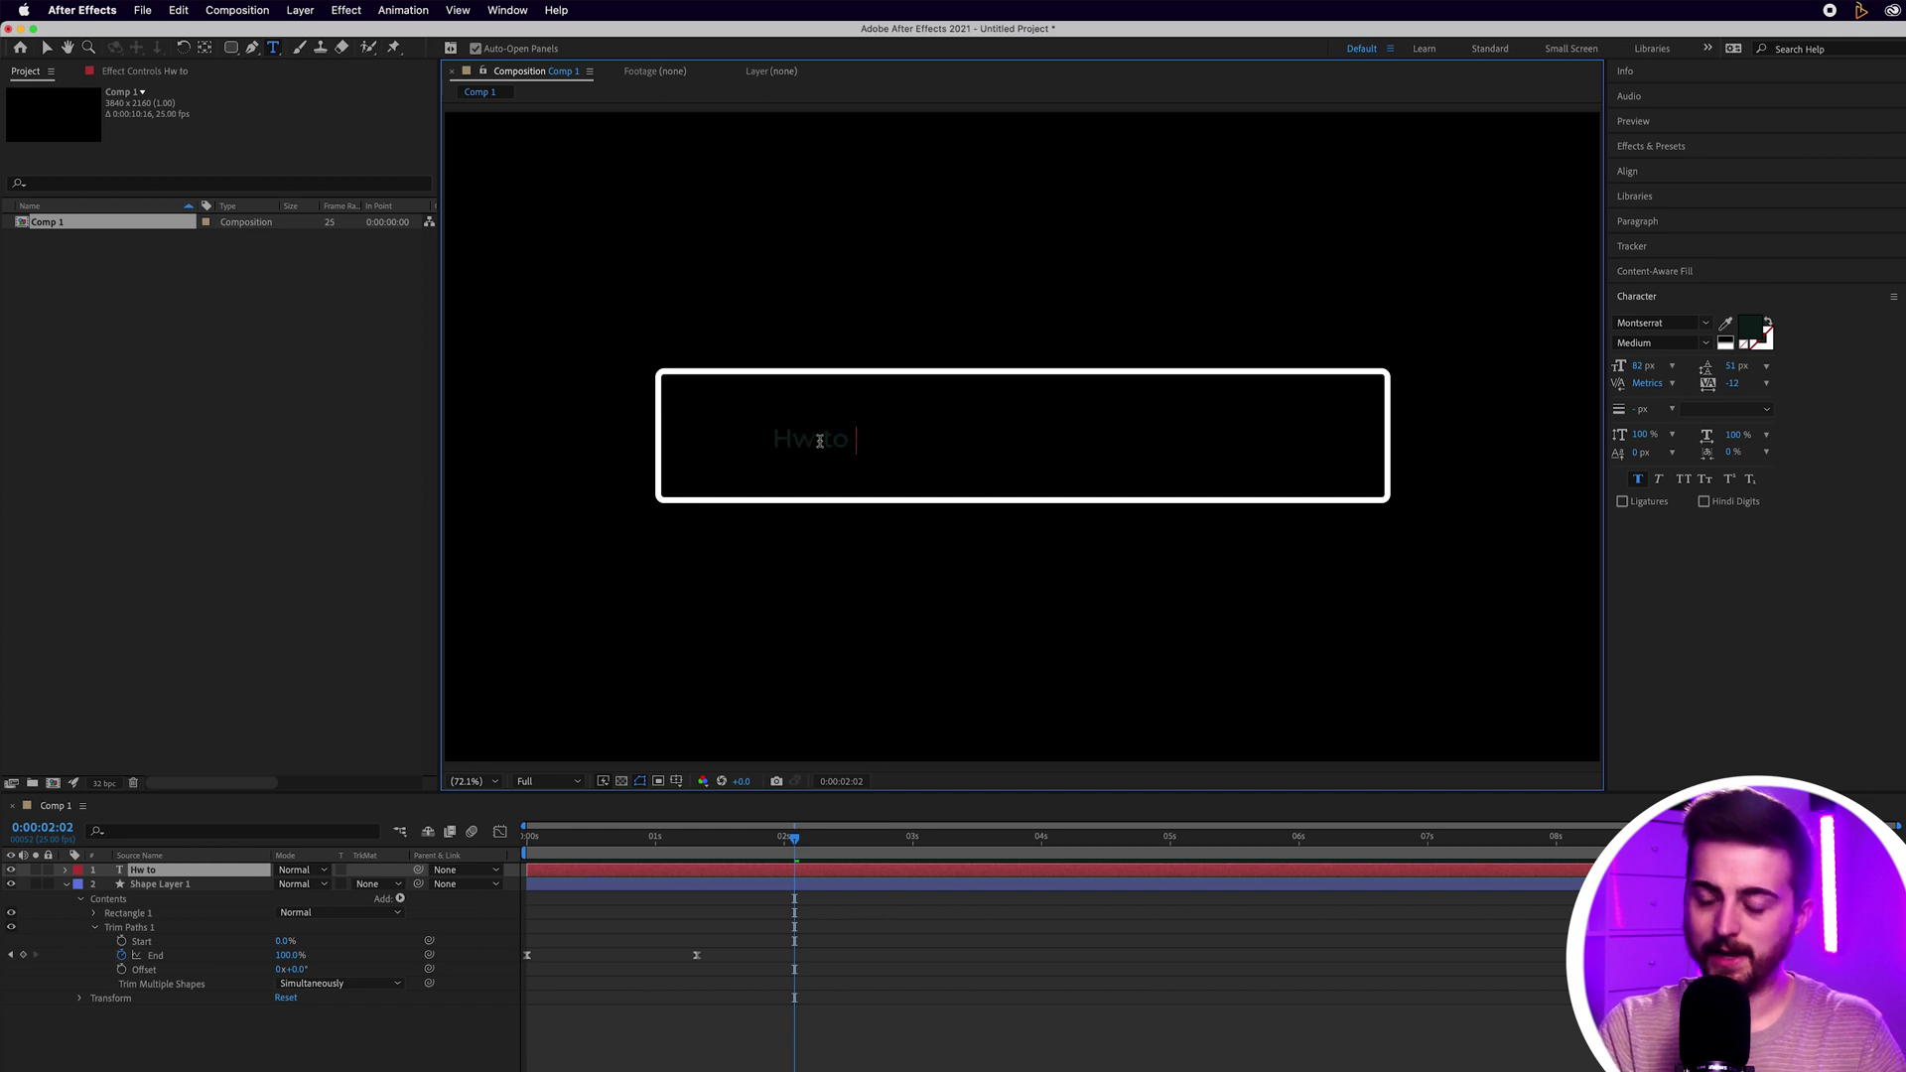
{"action": "type", "text": " edit videos"}
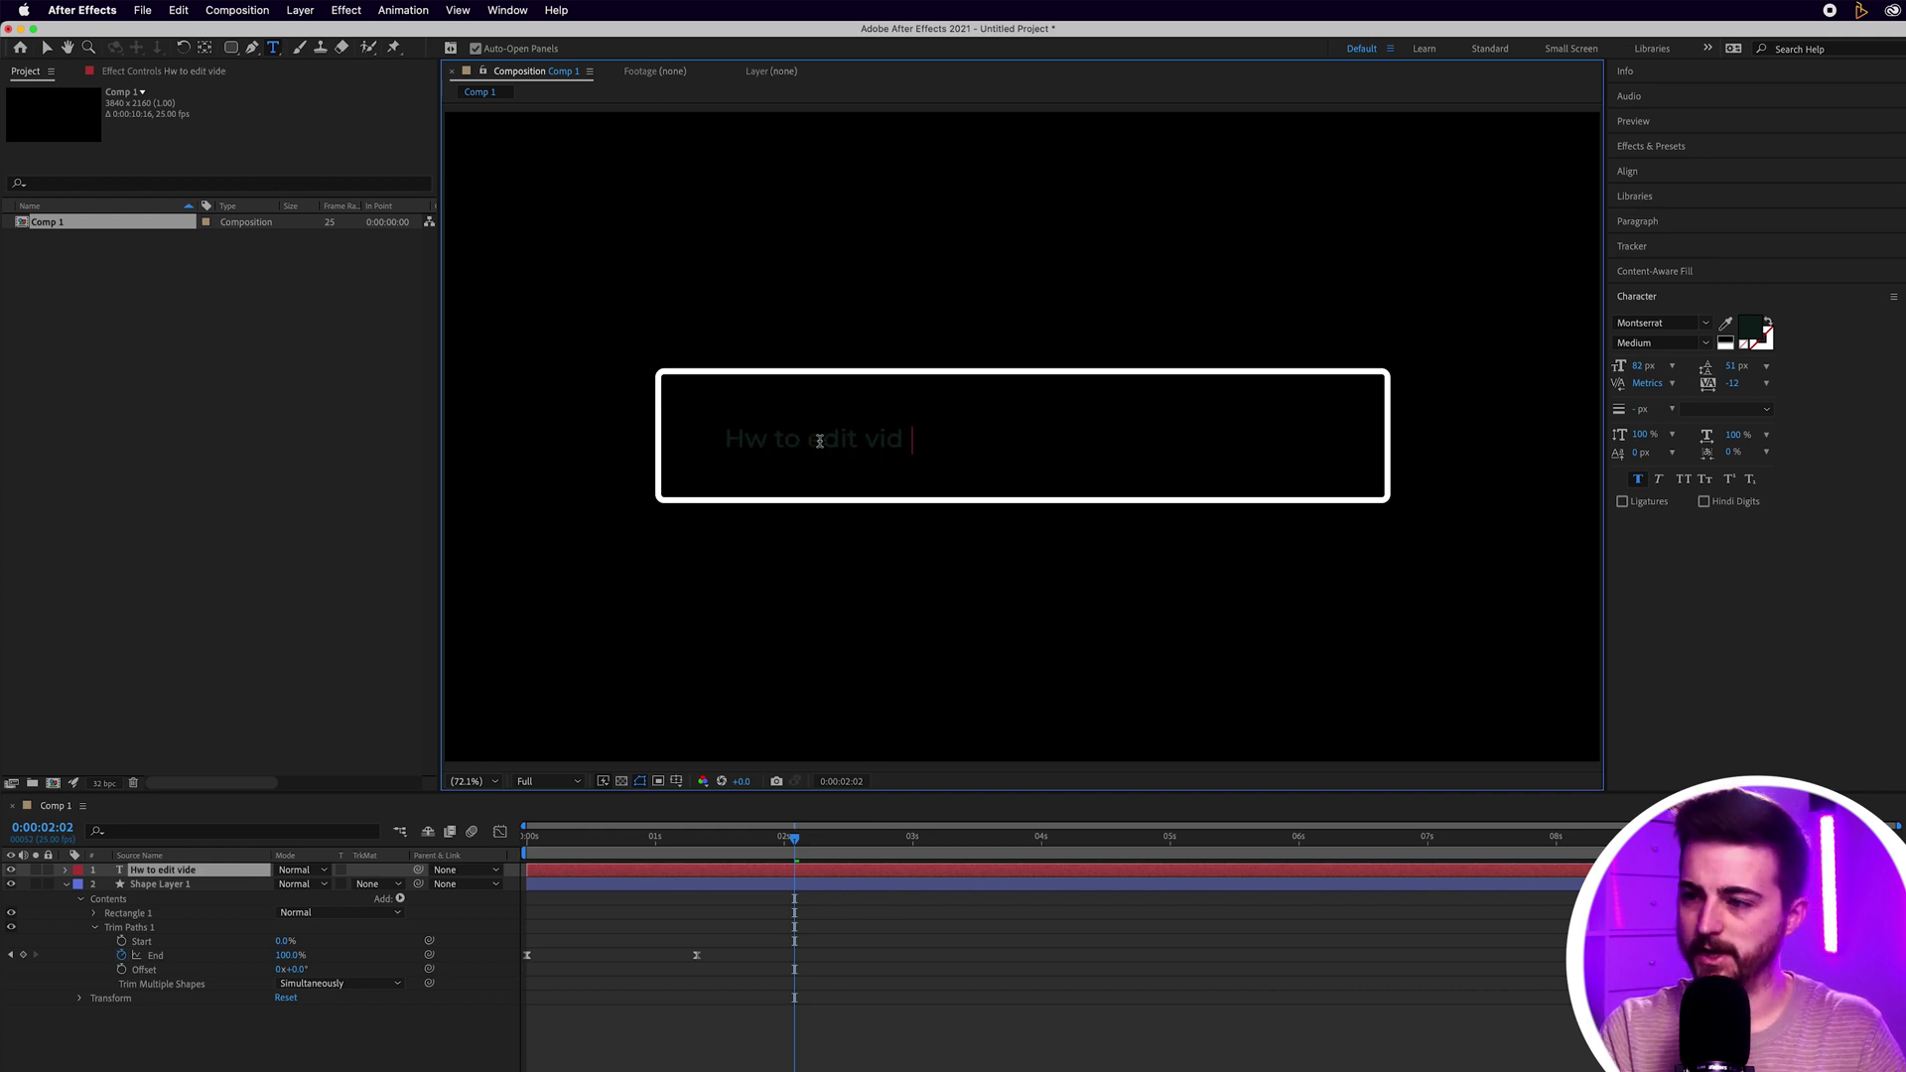
{"action": "key", "text": "super+a"}
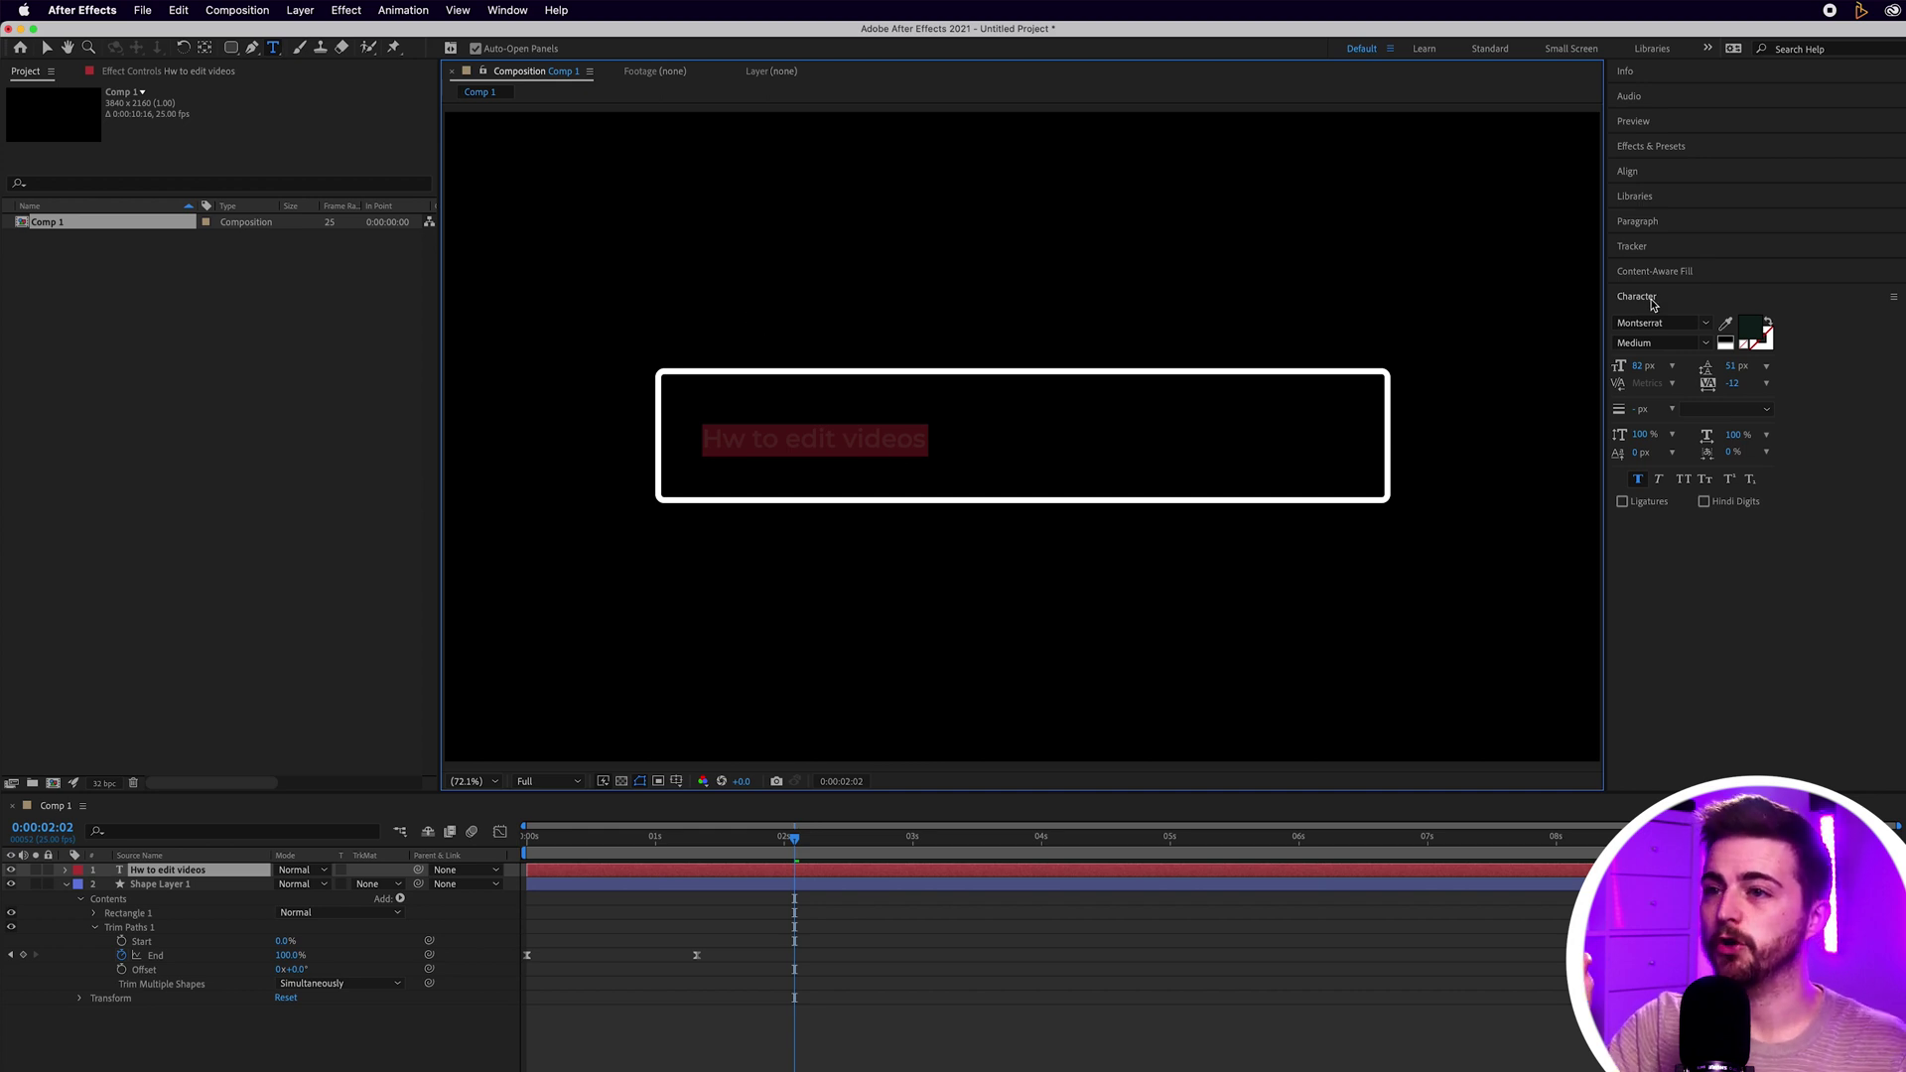
Step: Show the Character panel and set the text colour to FFFFFF, keeping Montserrat Medium
{"action": "left_click", "coordinate": [507, 10]}
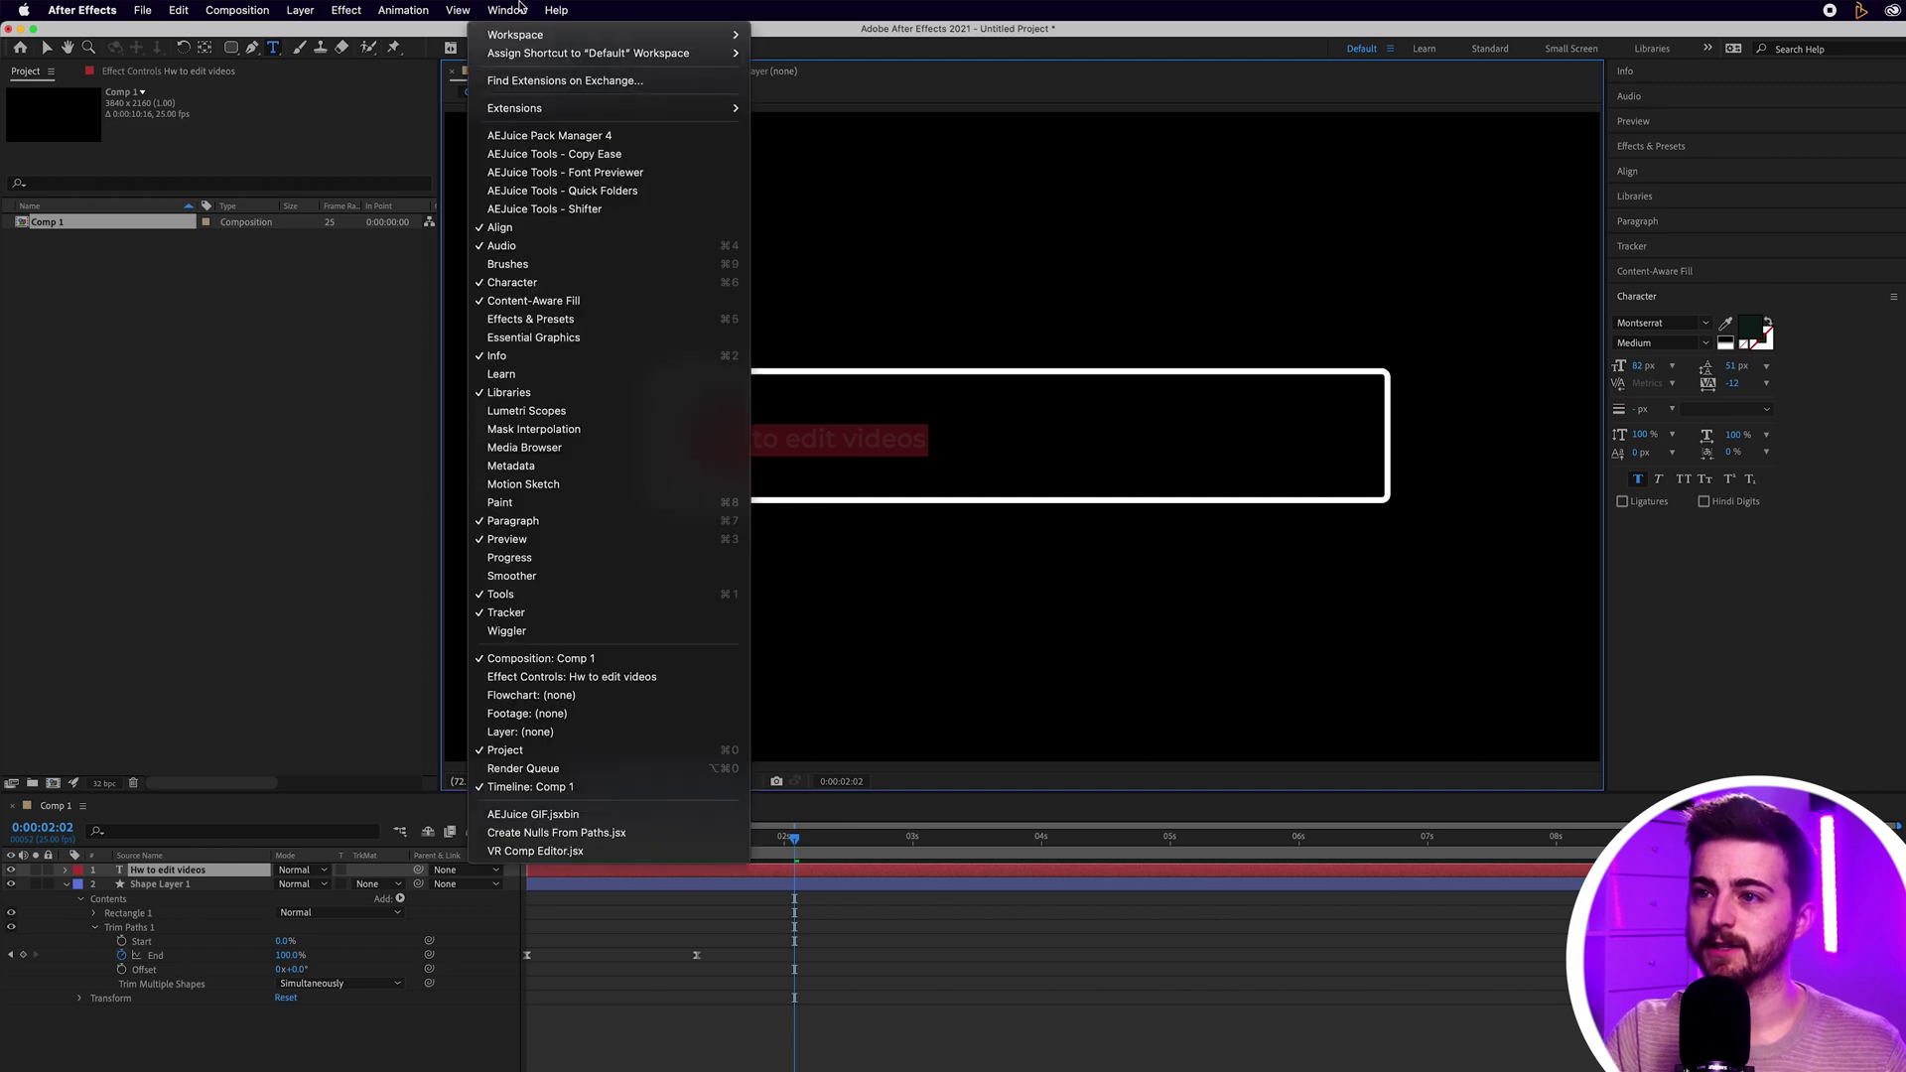
{"action": "left_click", "coordinate": [512, 282]}
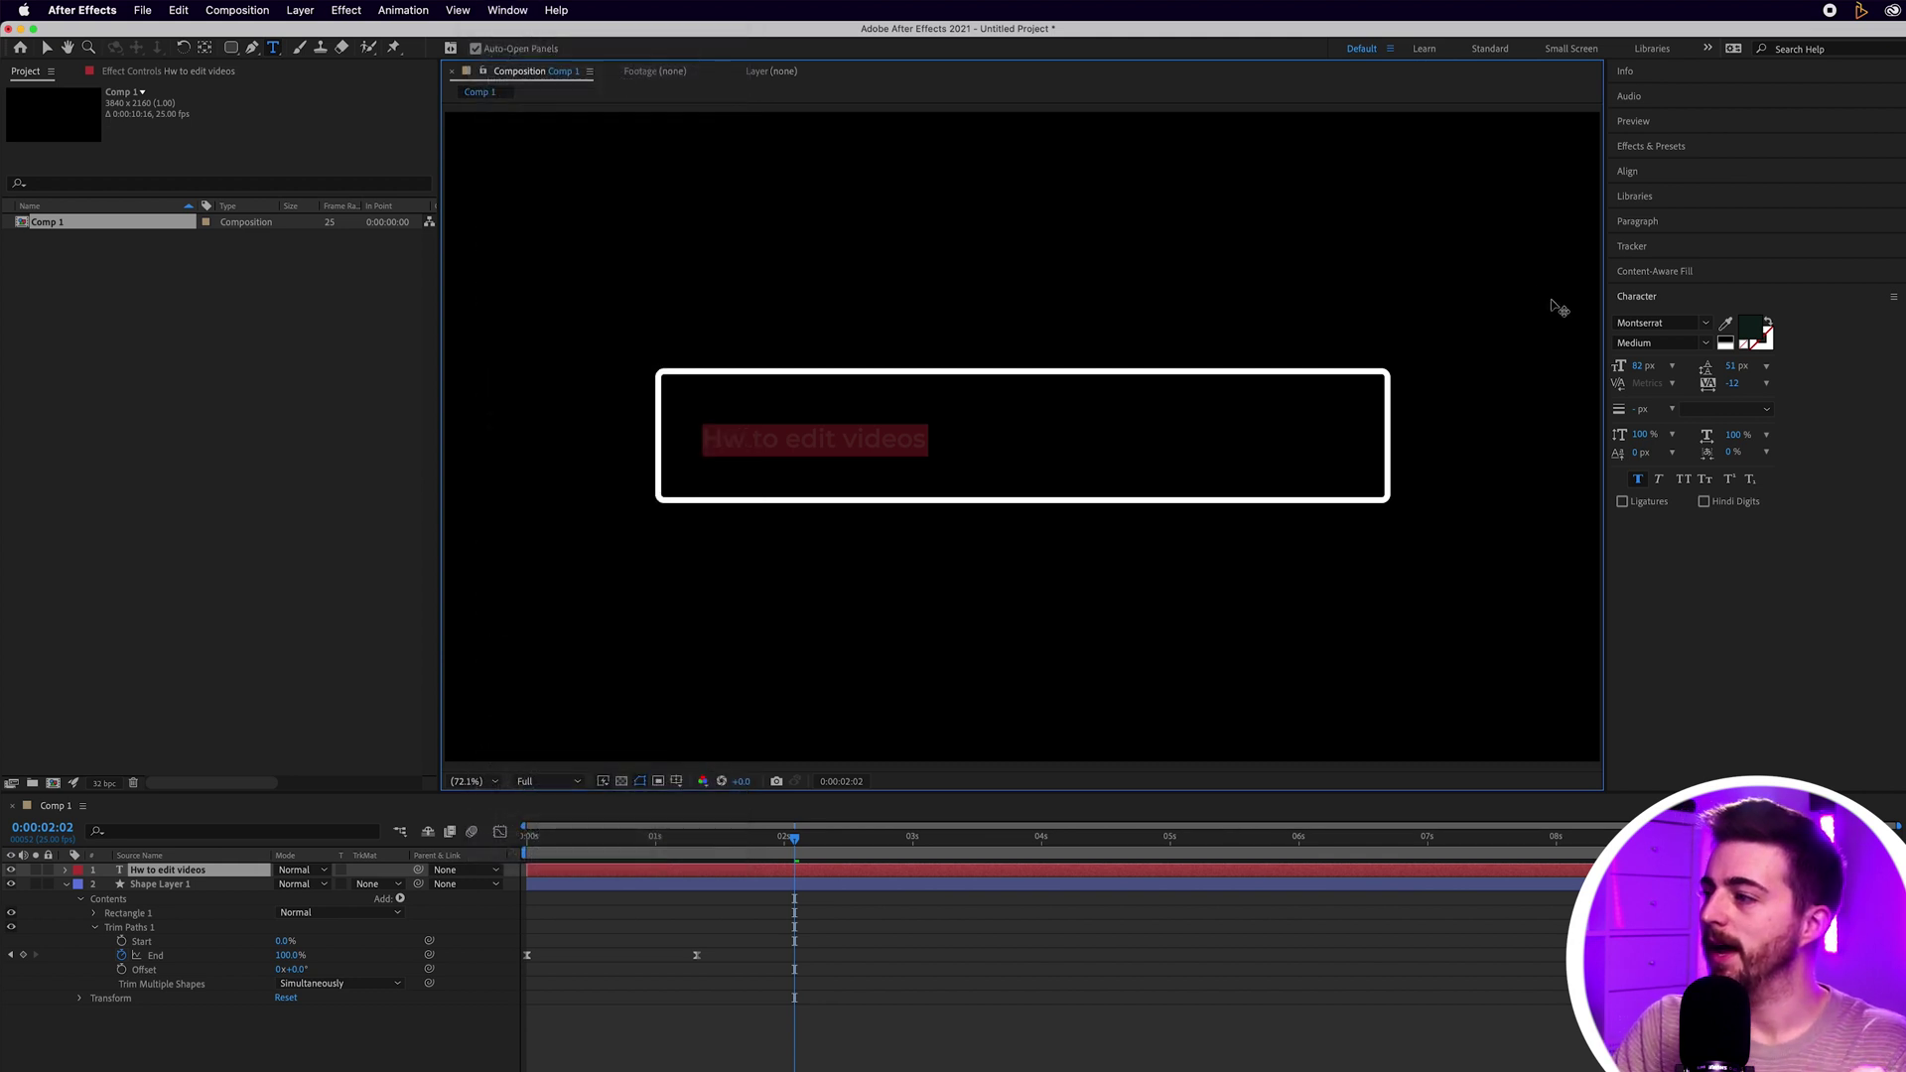
{"action": "left_click", "coordinate": [1749, 330]}
{"action": "type", "text": "FFFFFF"}
{"action": "left_click", "coordinate": [1109, 490]}
{"action": "left_click", "coordinate": [1706, 323]}
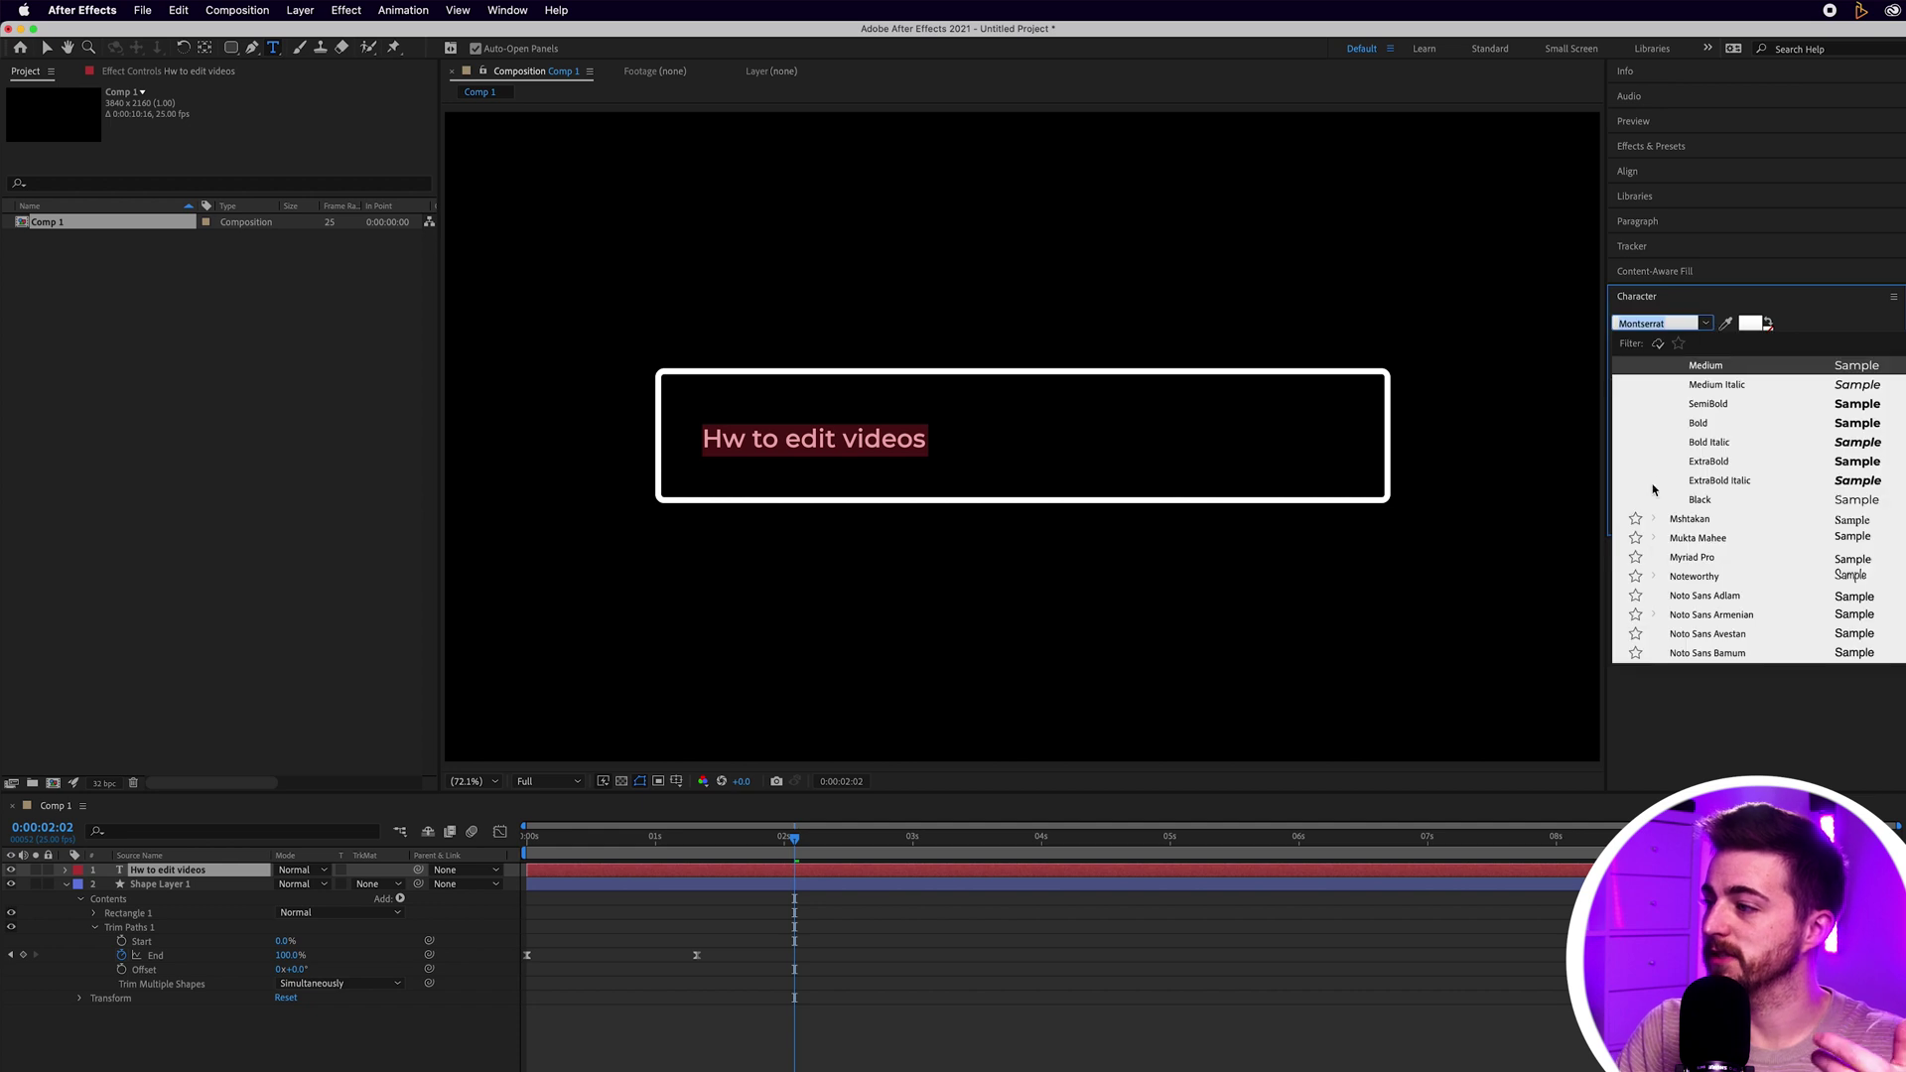
{"action": "left_click", "coordinate": [1707, 326]}
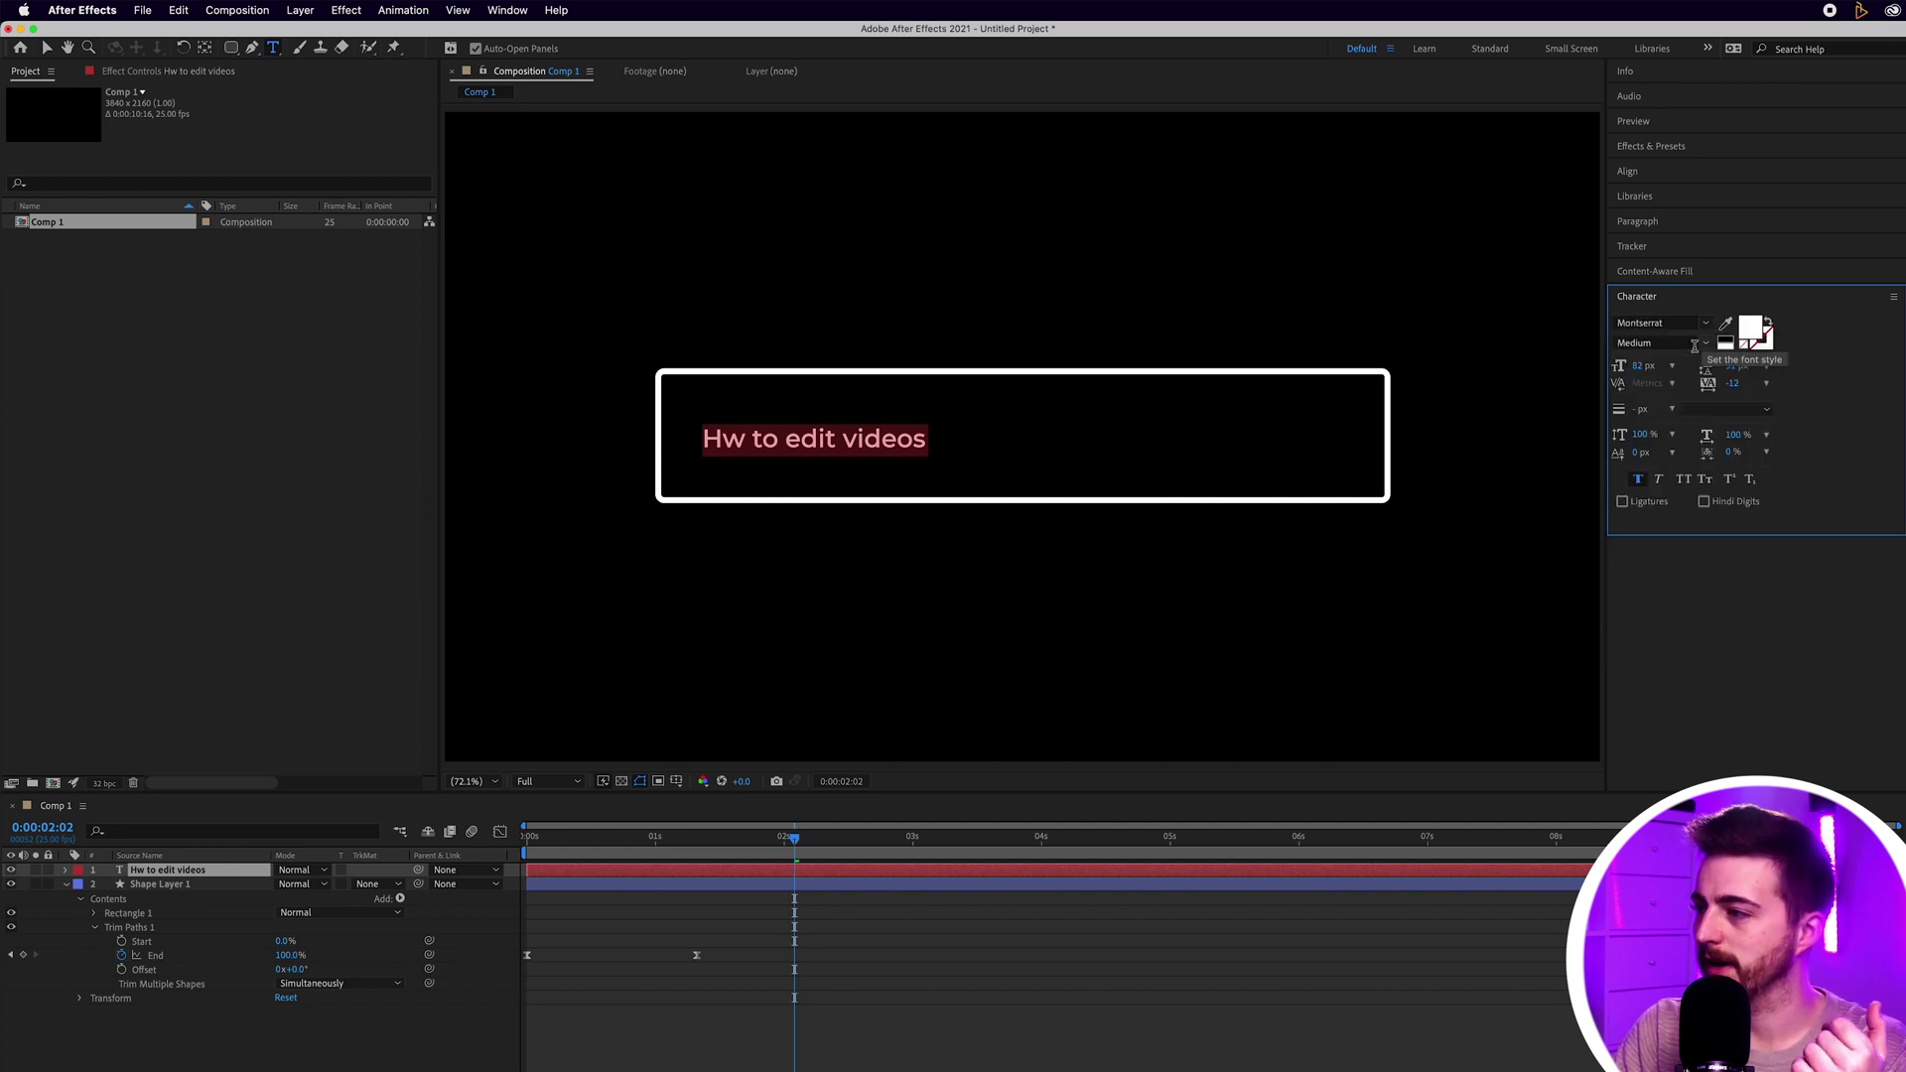
Step: Enlarge the text to 162 px, move it into the box centre, and turn off Faux Bold
{"action": "left_click_drag", "start_coordinate": [1639, 366], "coordinate": [1713, 366]}
{"action": "left_click", "coordinate": [47, 47]}
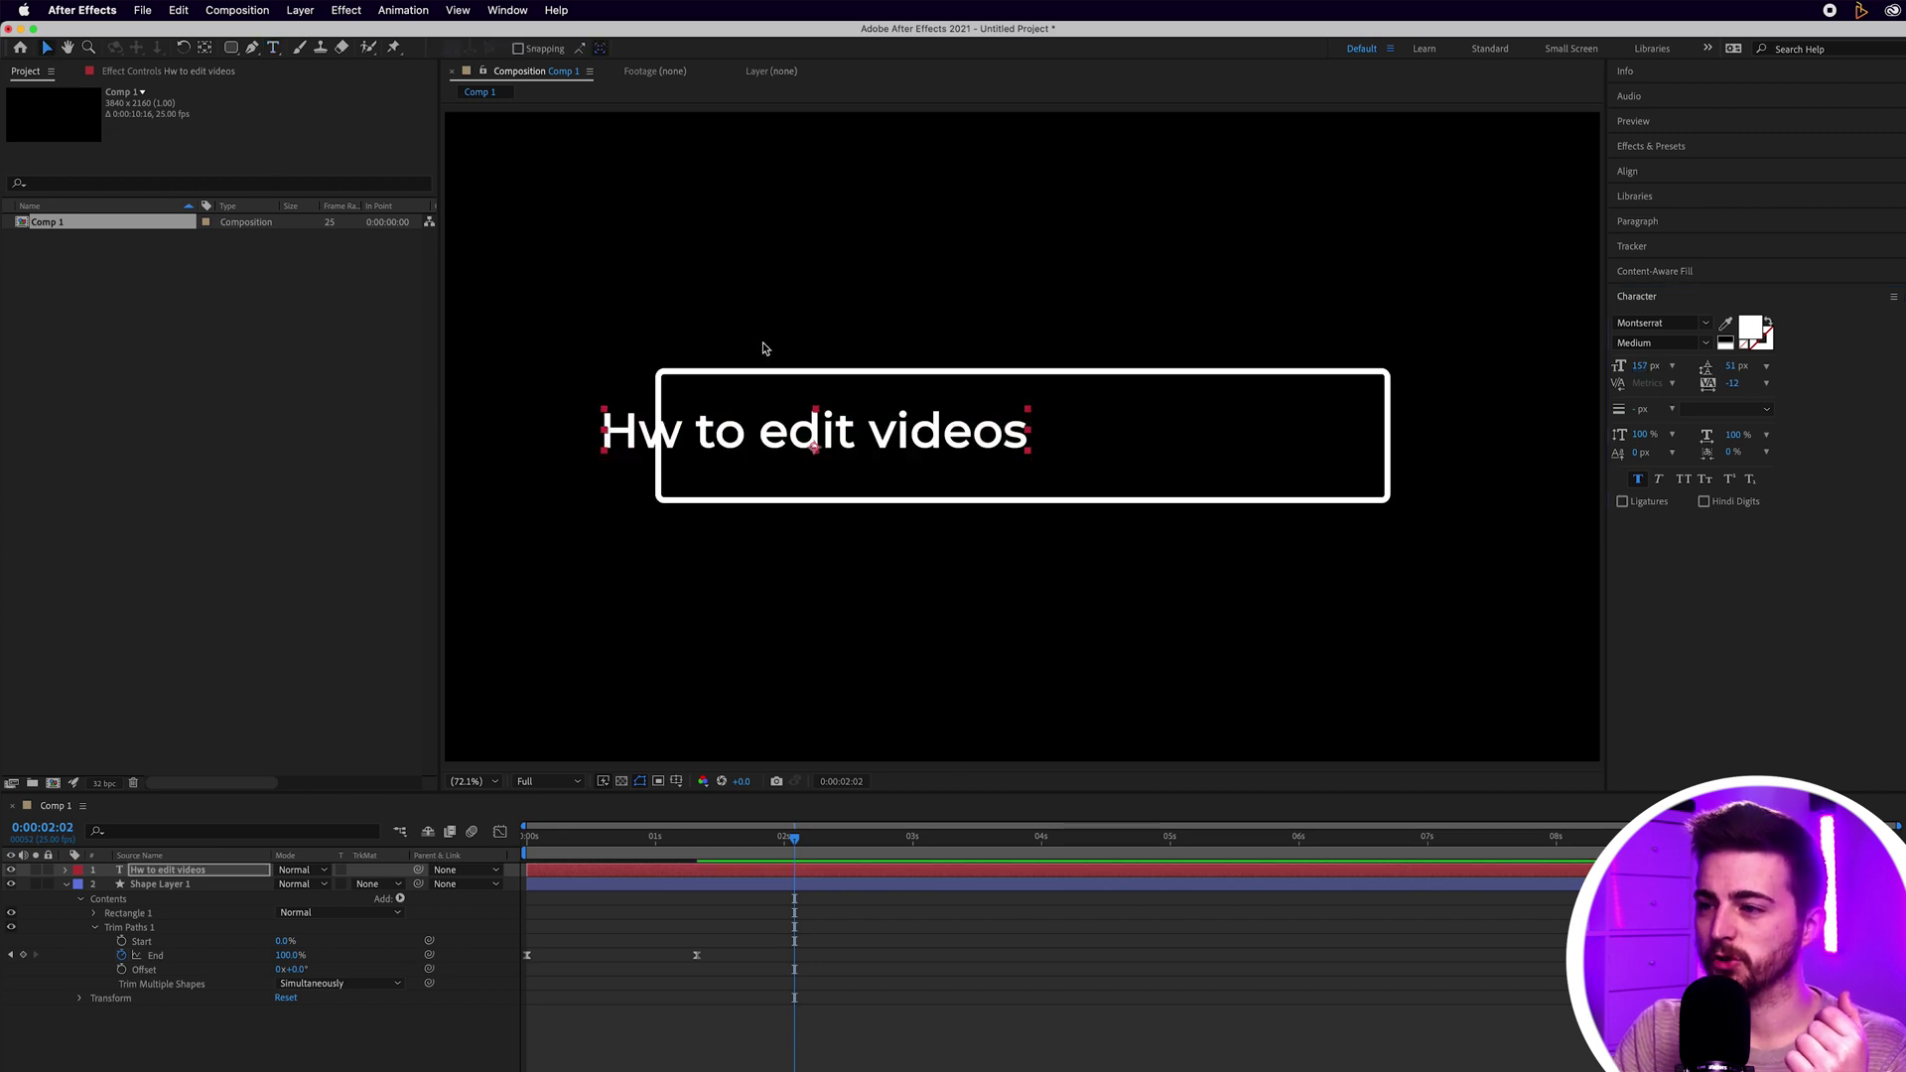
{"action": "left_click_drag", "start_coordinate": [866, 443], "coordinate": [1056, 451]}
{"action": "mouse_move", "coordinate": [1646, 366]}
{"action": "left_mouse_down"}
{"action": "mouse_move", "coordinate": [1749, 390]}
{"action": "mouse_move", "coordinate": [1574, 400]}
{"action": "mouse_move", "coordinate": [1851, 392]}
{"action": "mouse_move", "coordinate": [1781, 388]}
{"action": "left_mouse_up"}
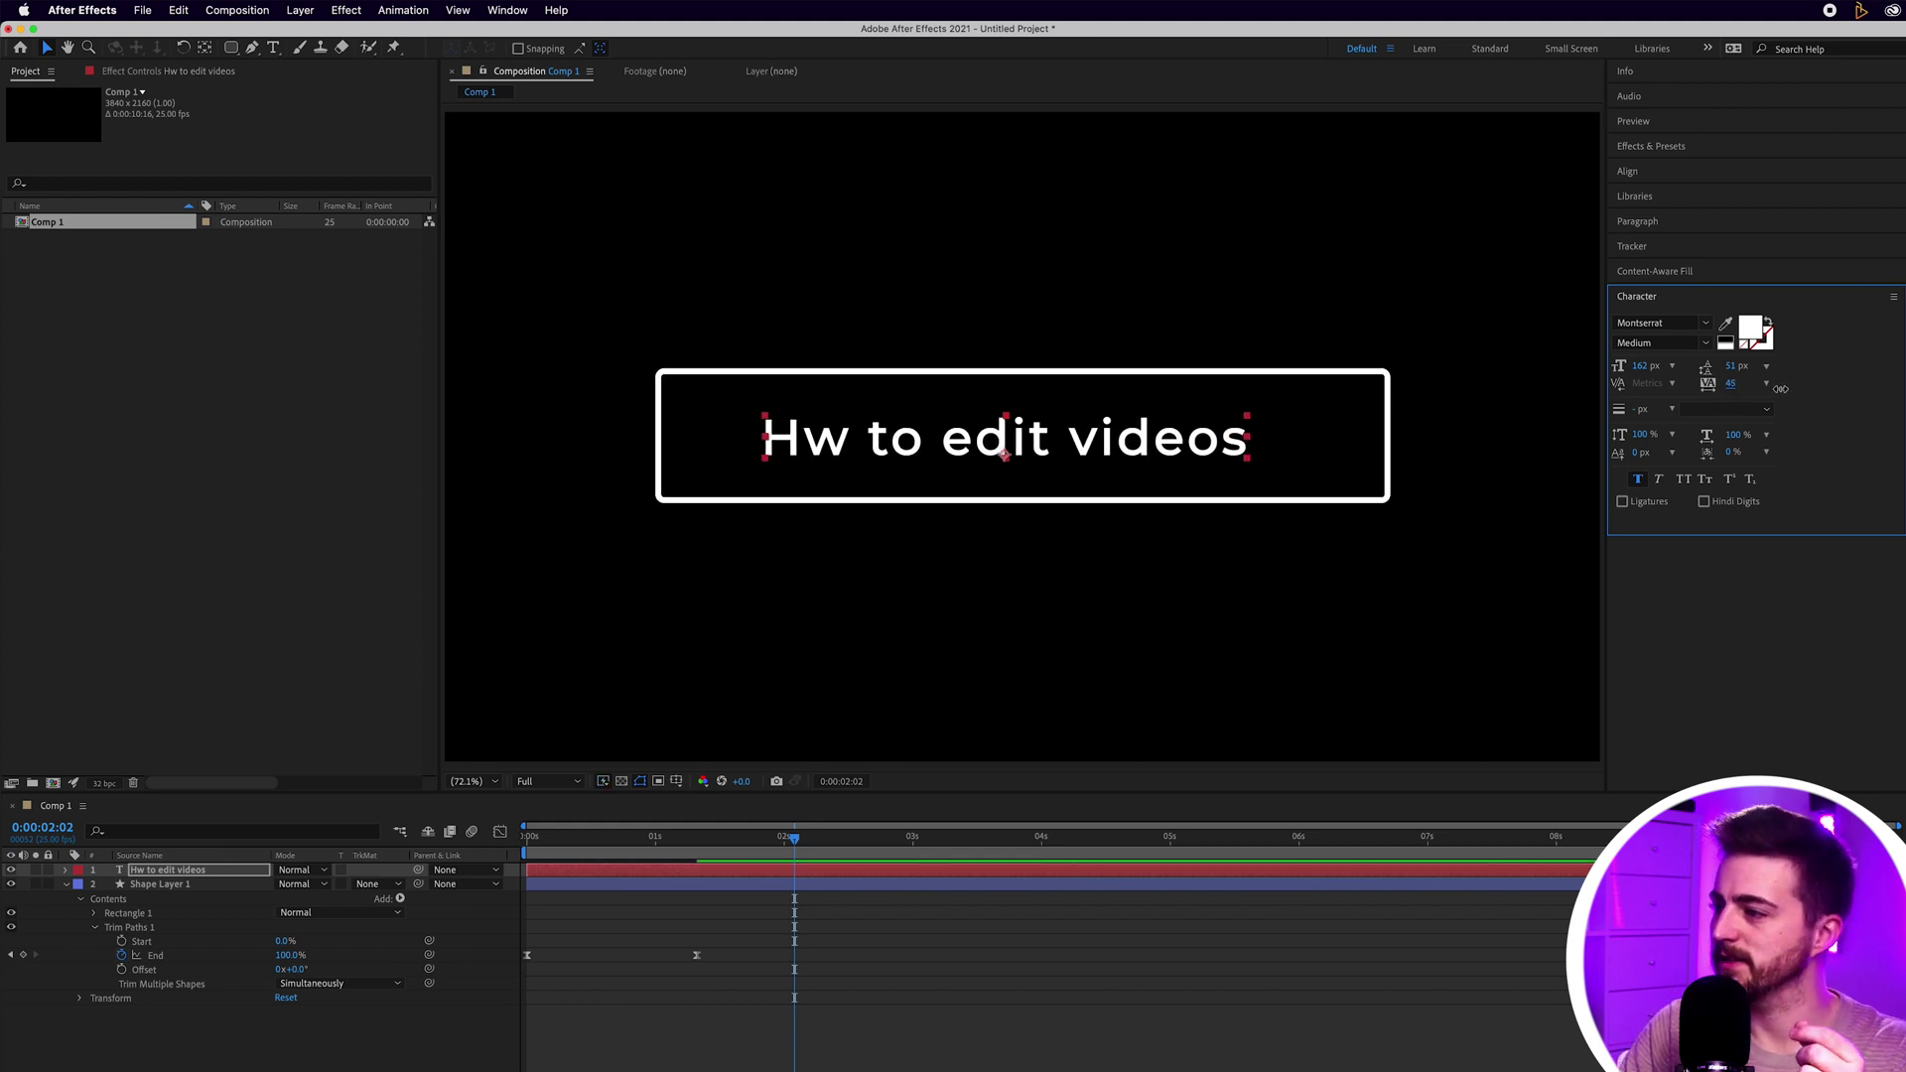
{"action": "left_click", "coordinate": [1639, 481]}
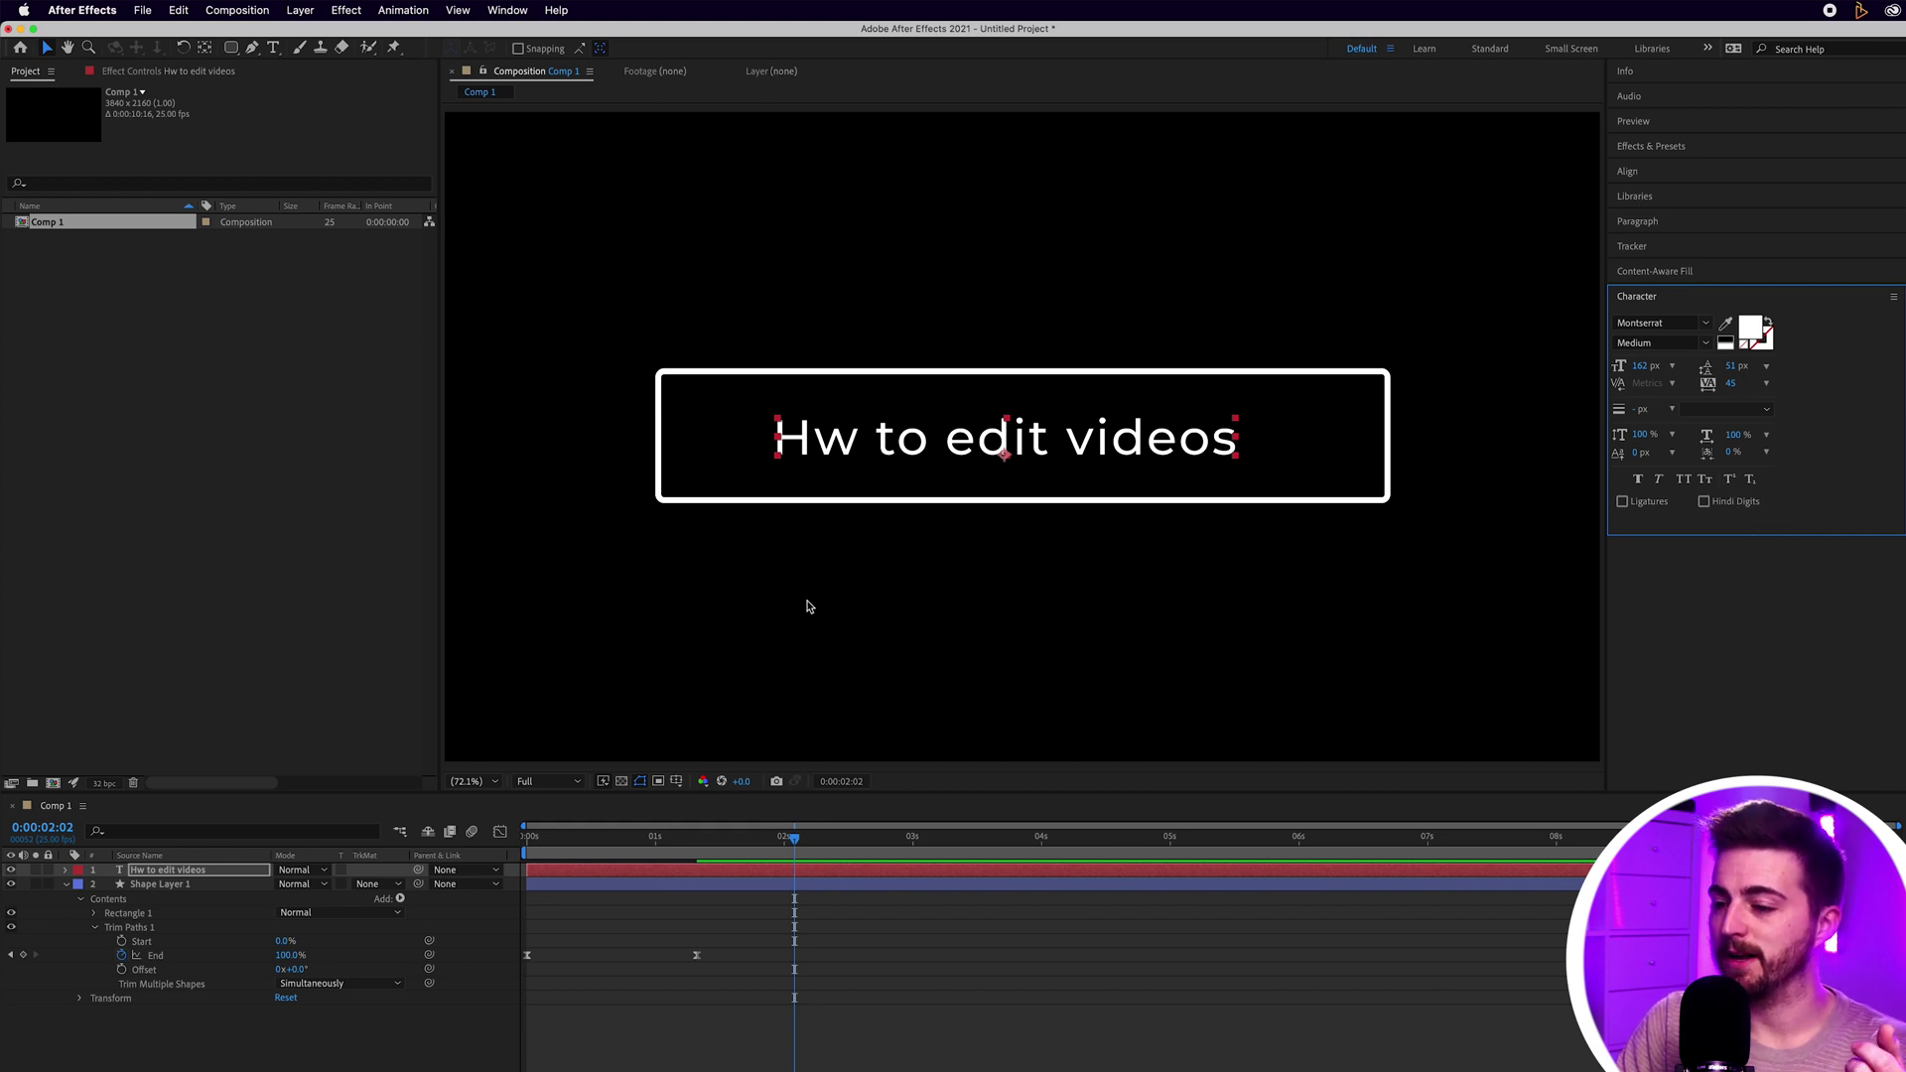
Step: With the proportional grid showing, insert the missing 'o' so the text reads 'How to edit videos'
{"action": "left_click", "coordinate": [690, 781]}
{"action": "left_click", "coordinate": [719, 820]}
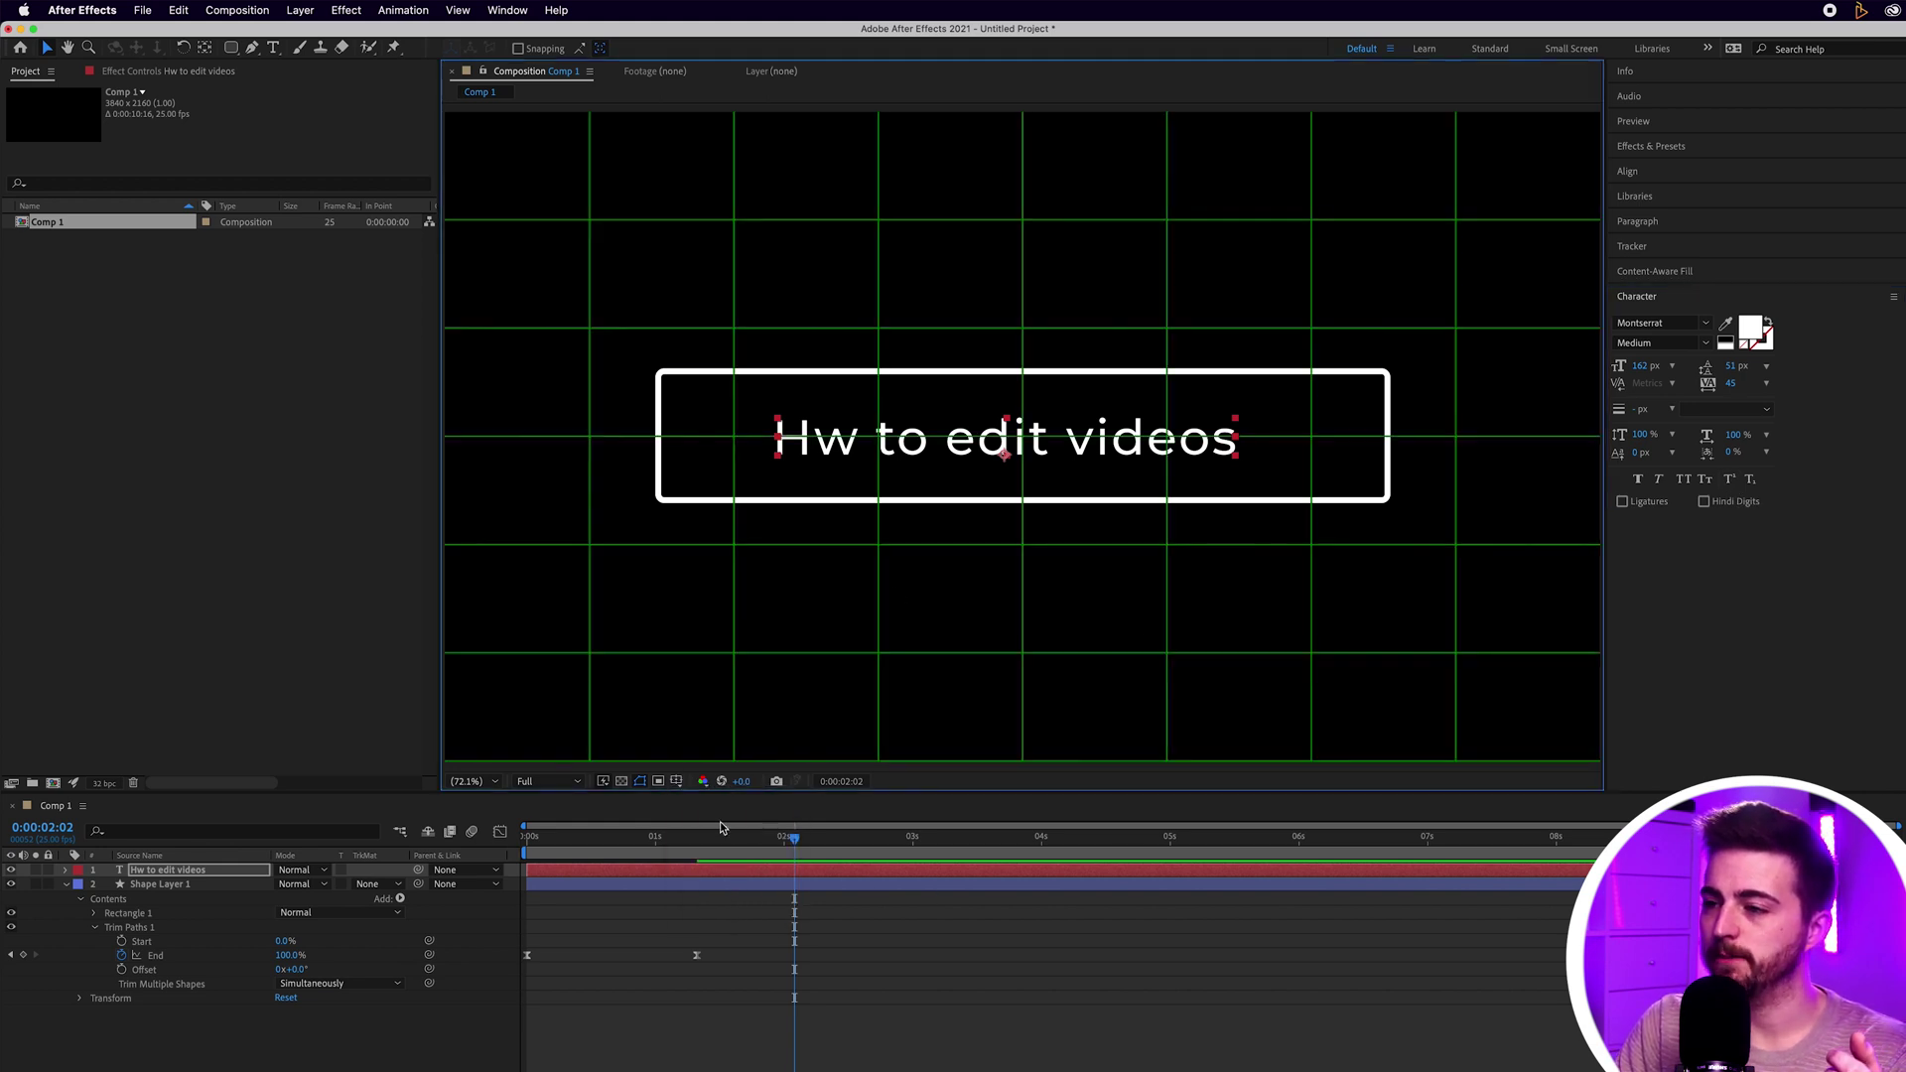
{"action": "double_click", "coordinate": [813, 440]}
{"action": "left_click", "coordinate": [815, 439]}
{"action": "type", "text": "o"}
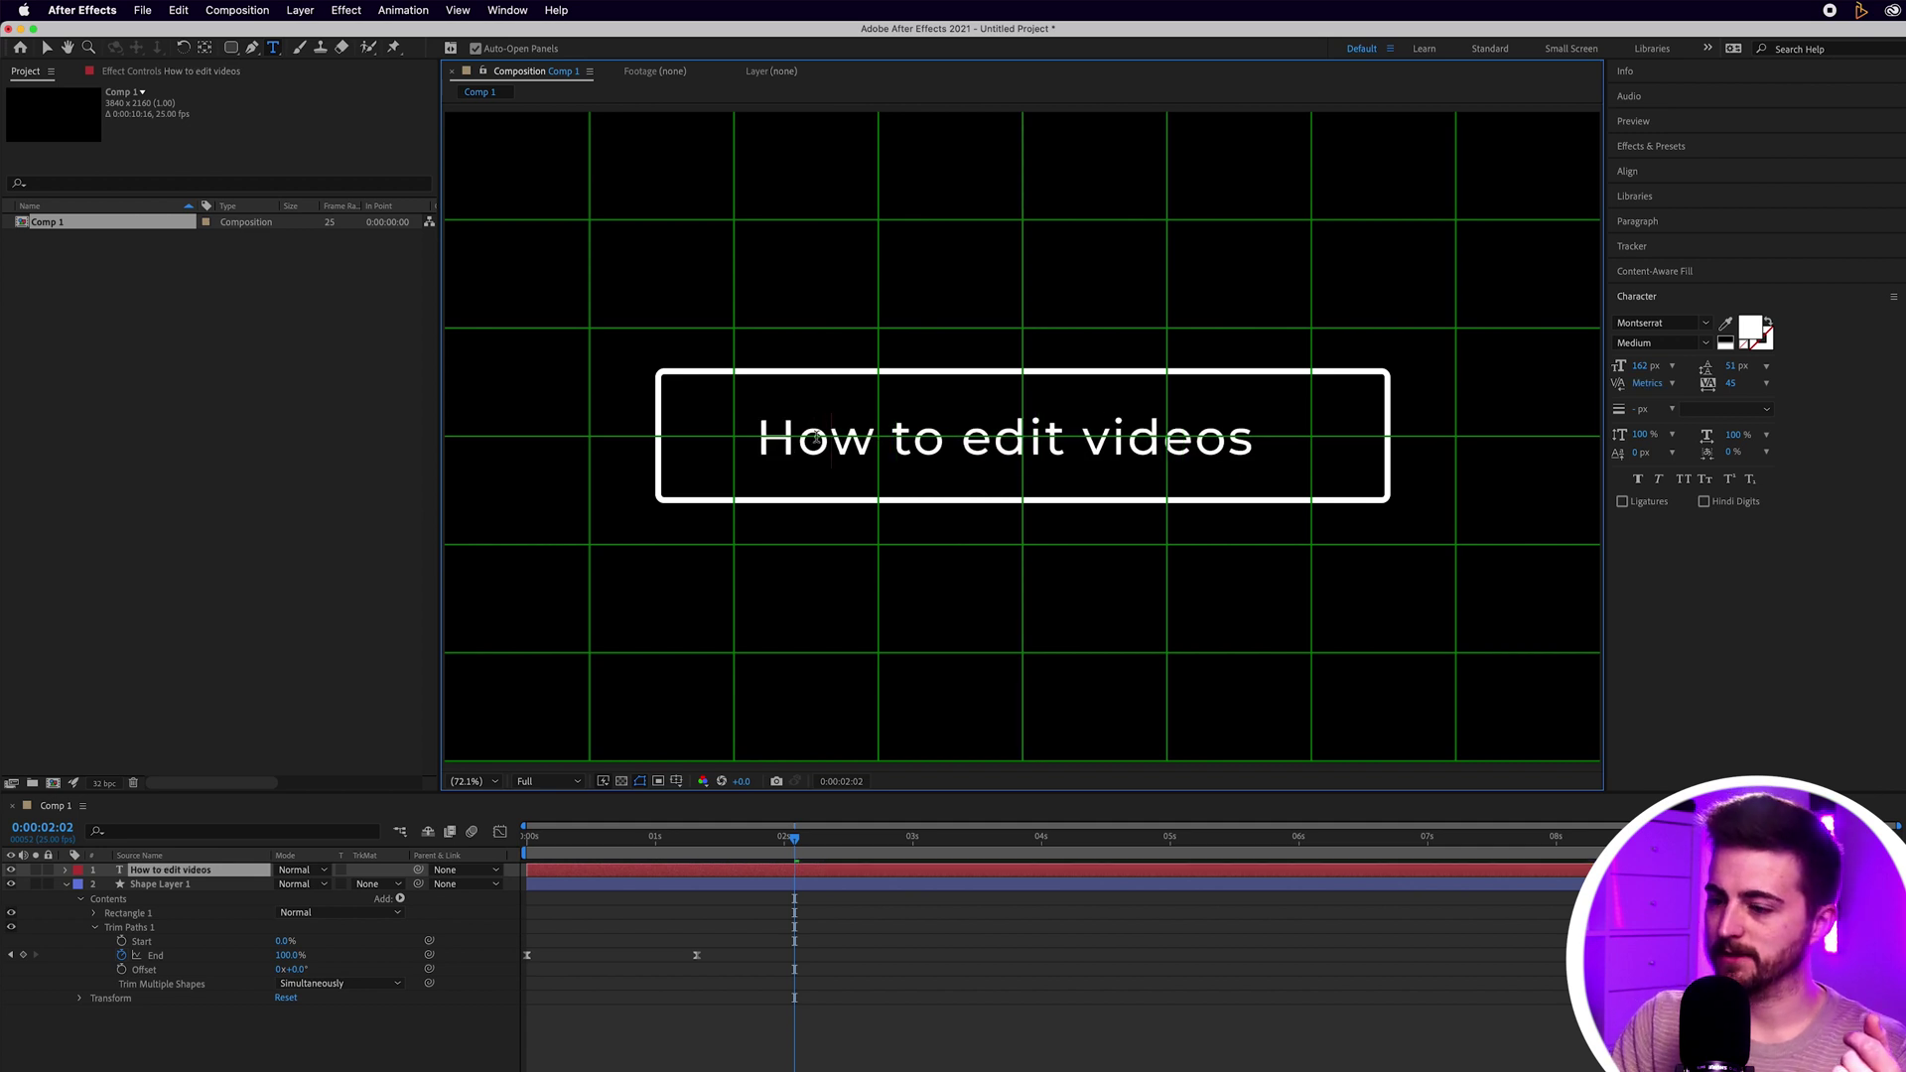
{"action": "key", "text": "Escape"}
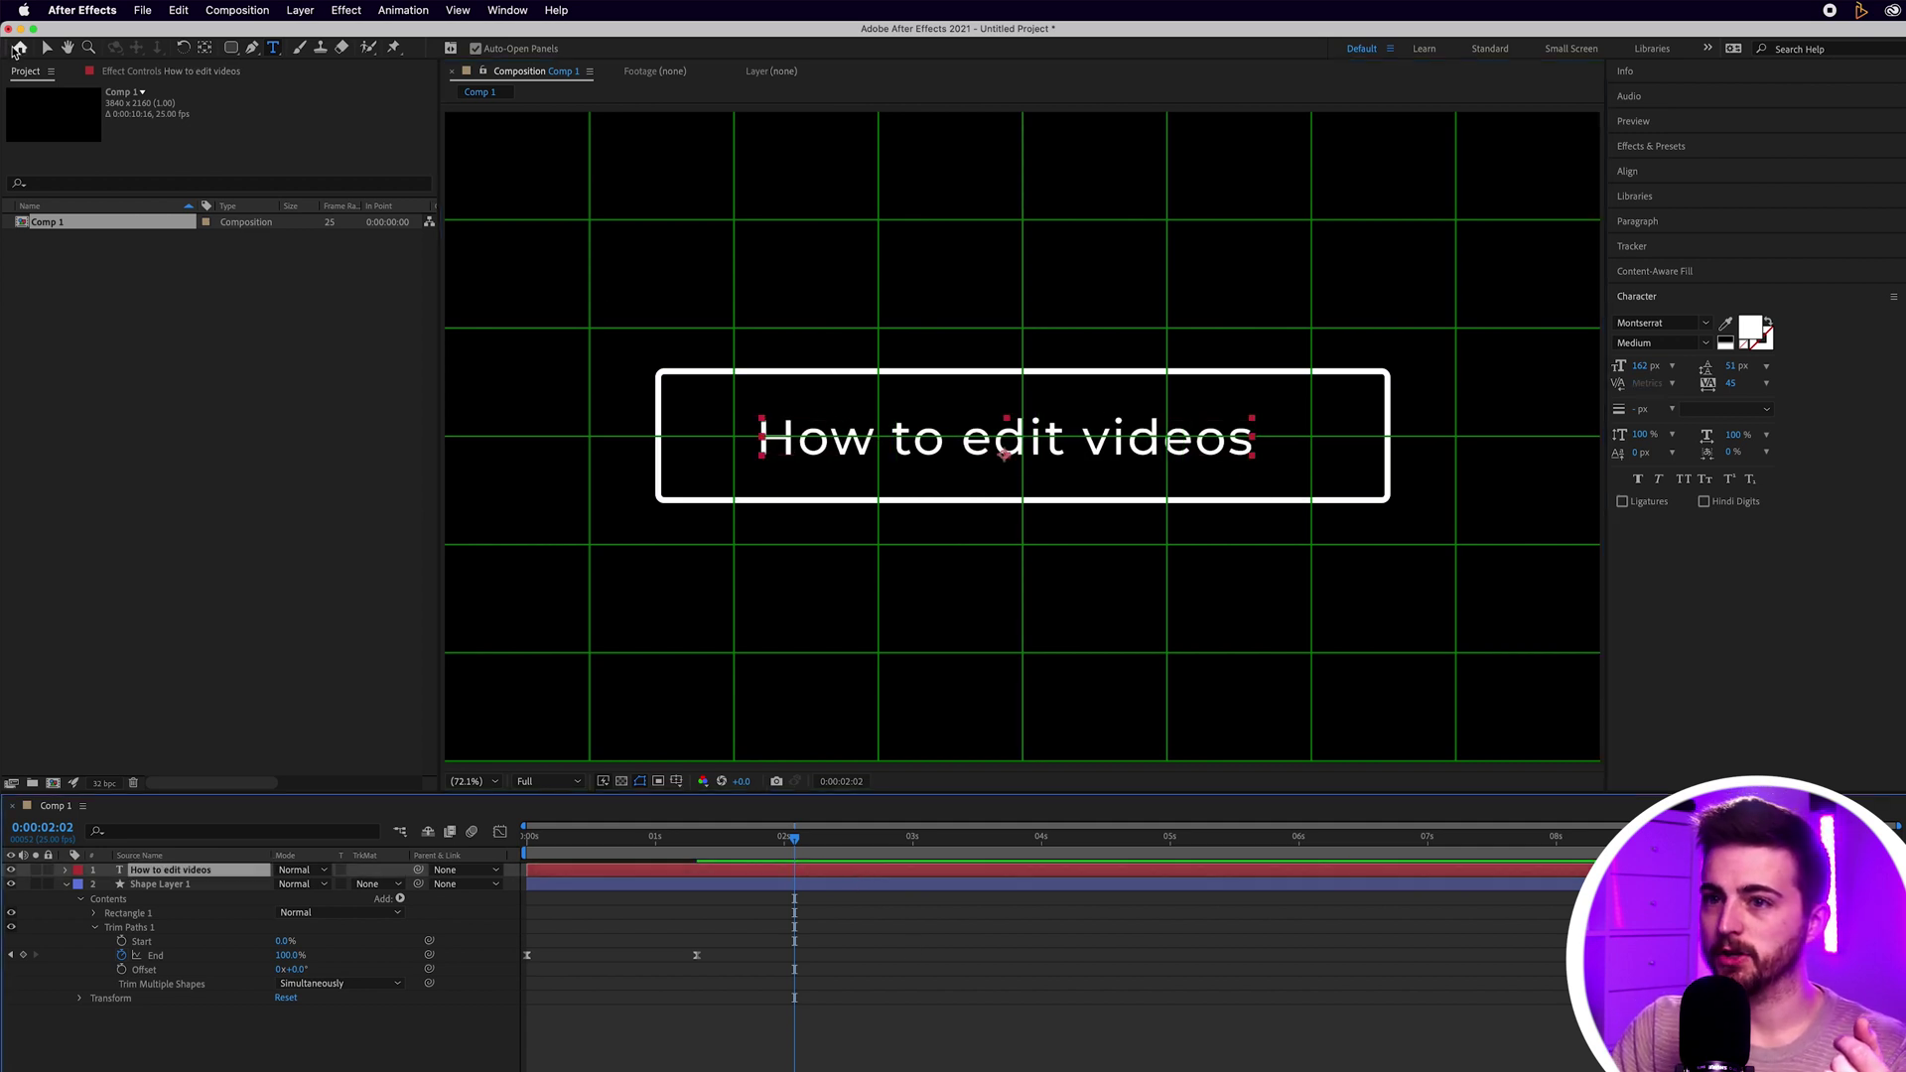
Step: Nudge the text layer slightly right to centre it, then open the grid menu to hide the grid
{"action": "left_click", "coordinate": [46, 47]}
{"action": "left_click_drag", "start_coordinate": [1074, 439], "coordinate": [1090, 439]}
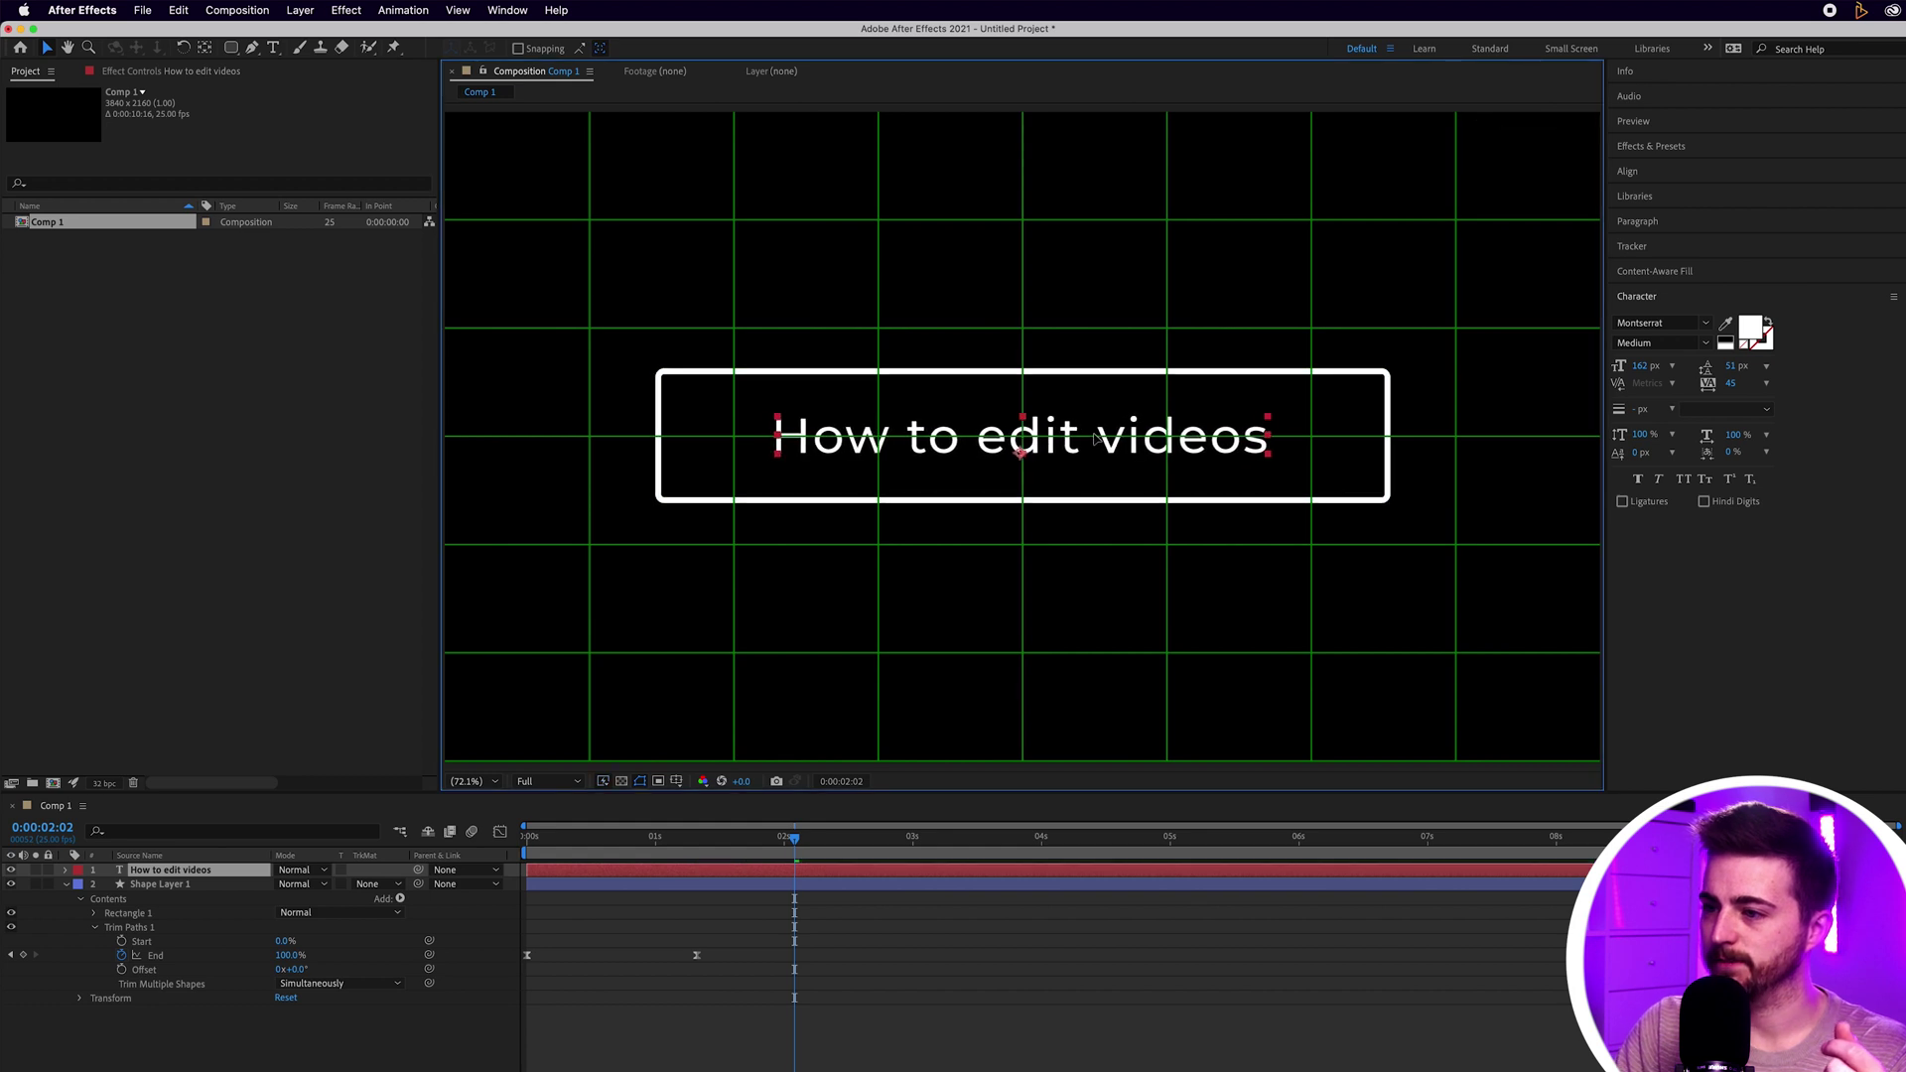
{"action": "left_click", "coordinate": [678, 781]}
{"action": "left_click", "coordinate": [720, 839]}
{"action": "left_click", "coordinate": [784, 850]}
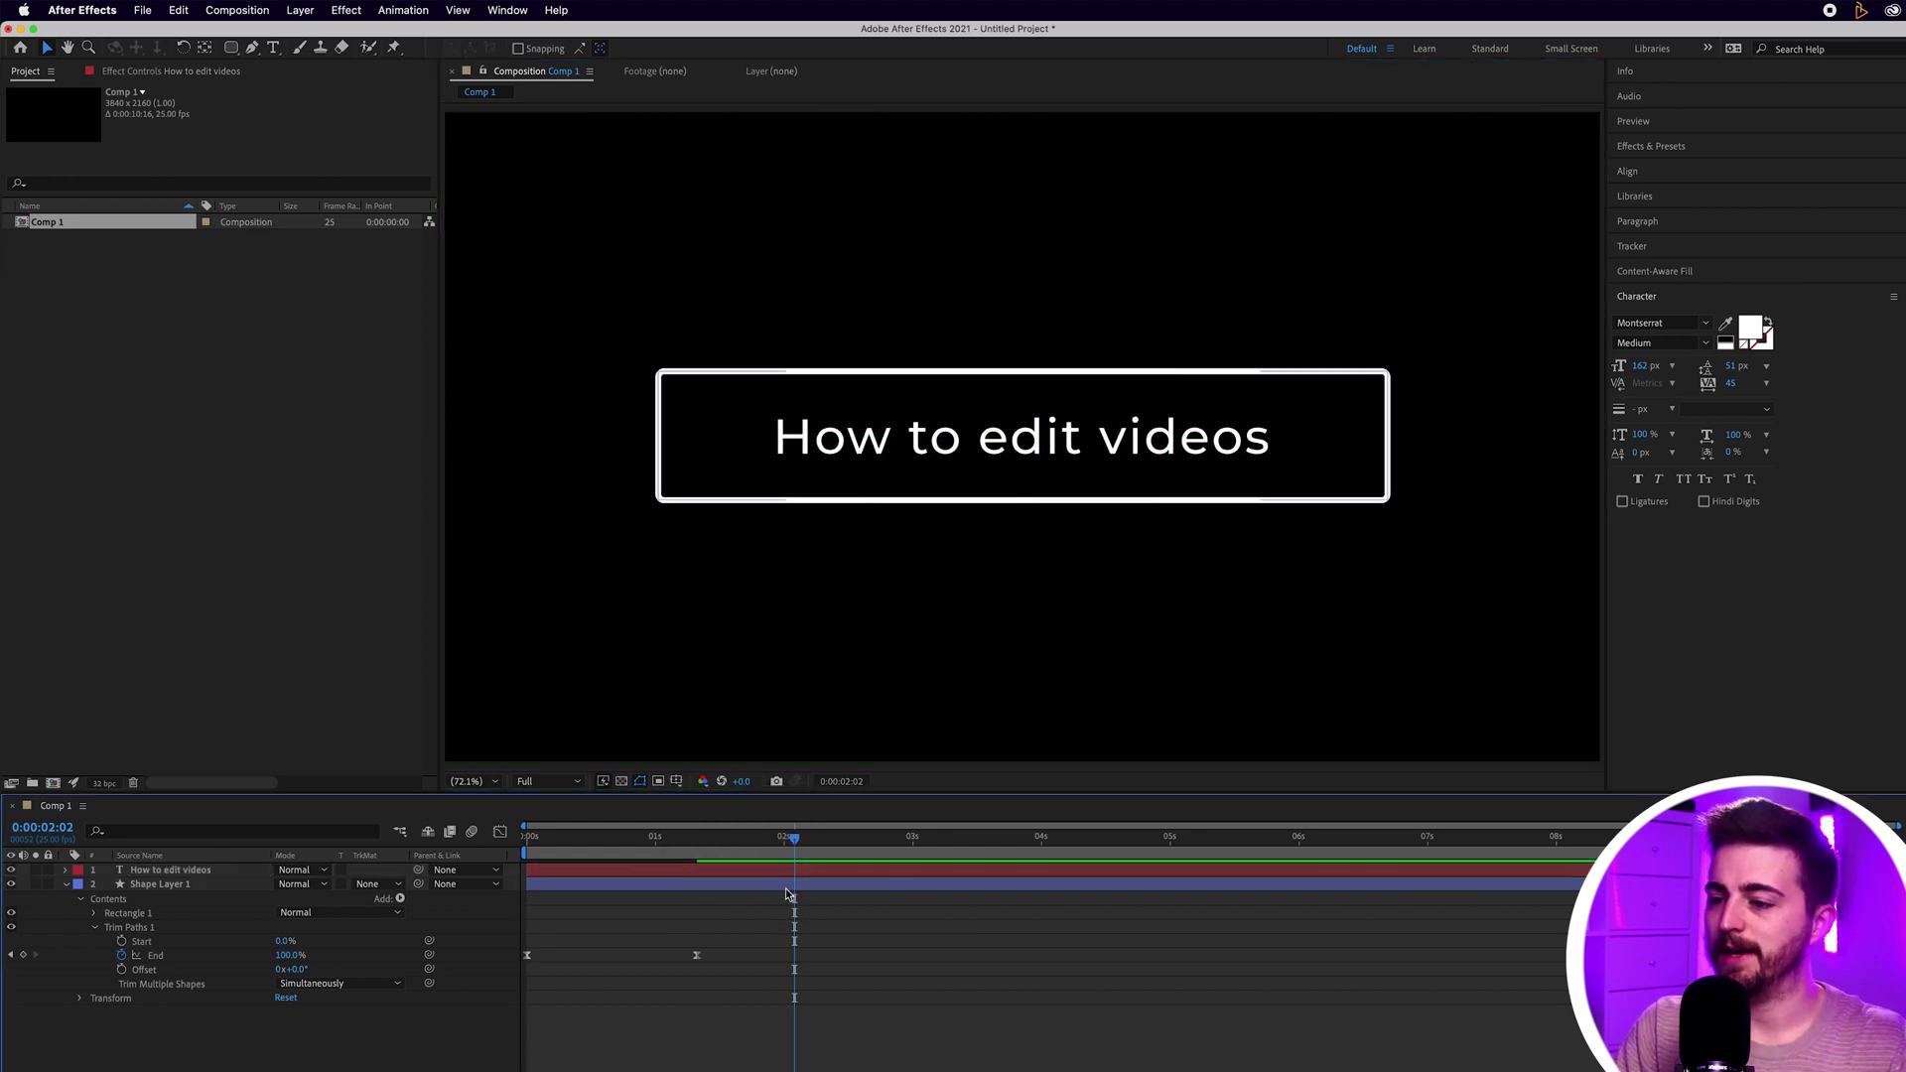
{"action": "left_click_drag", "start_coordinate": [782, 843], "coordinate": [390, 849]}
{"action": "key", "text": "space"}
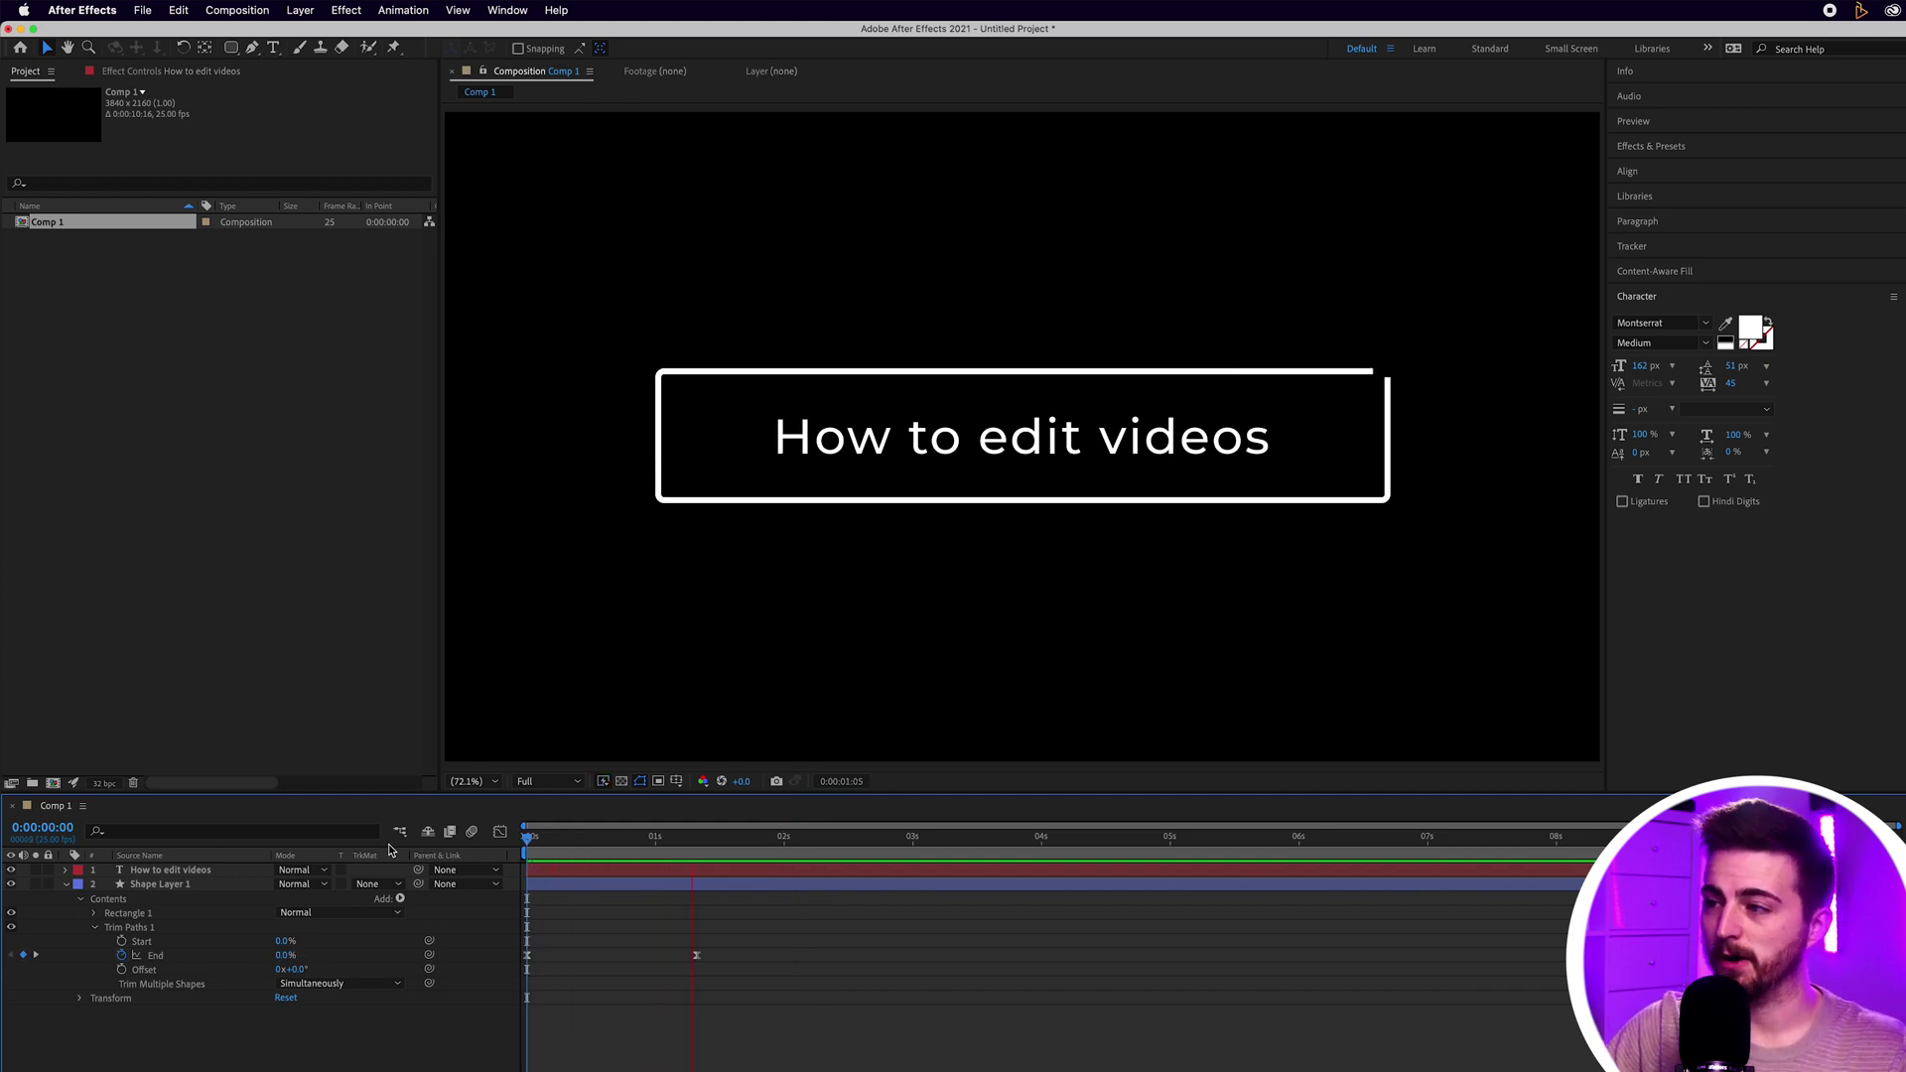
{"action": "key", "text": "space"}
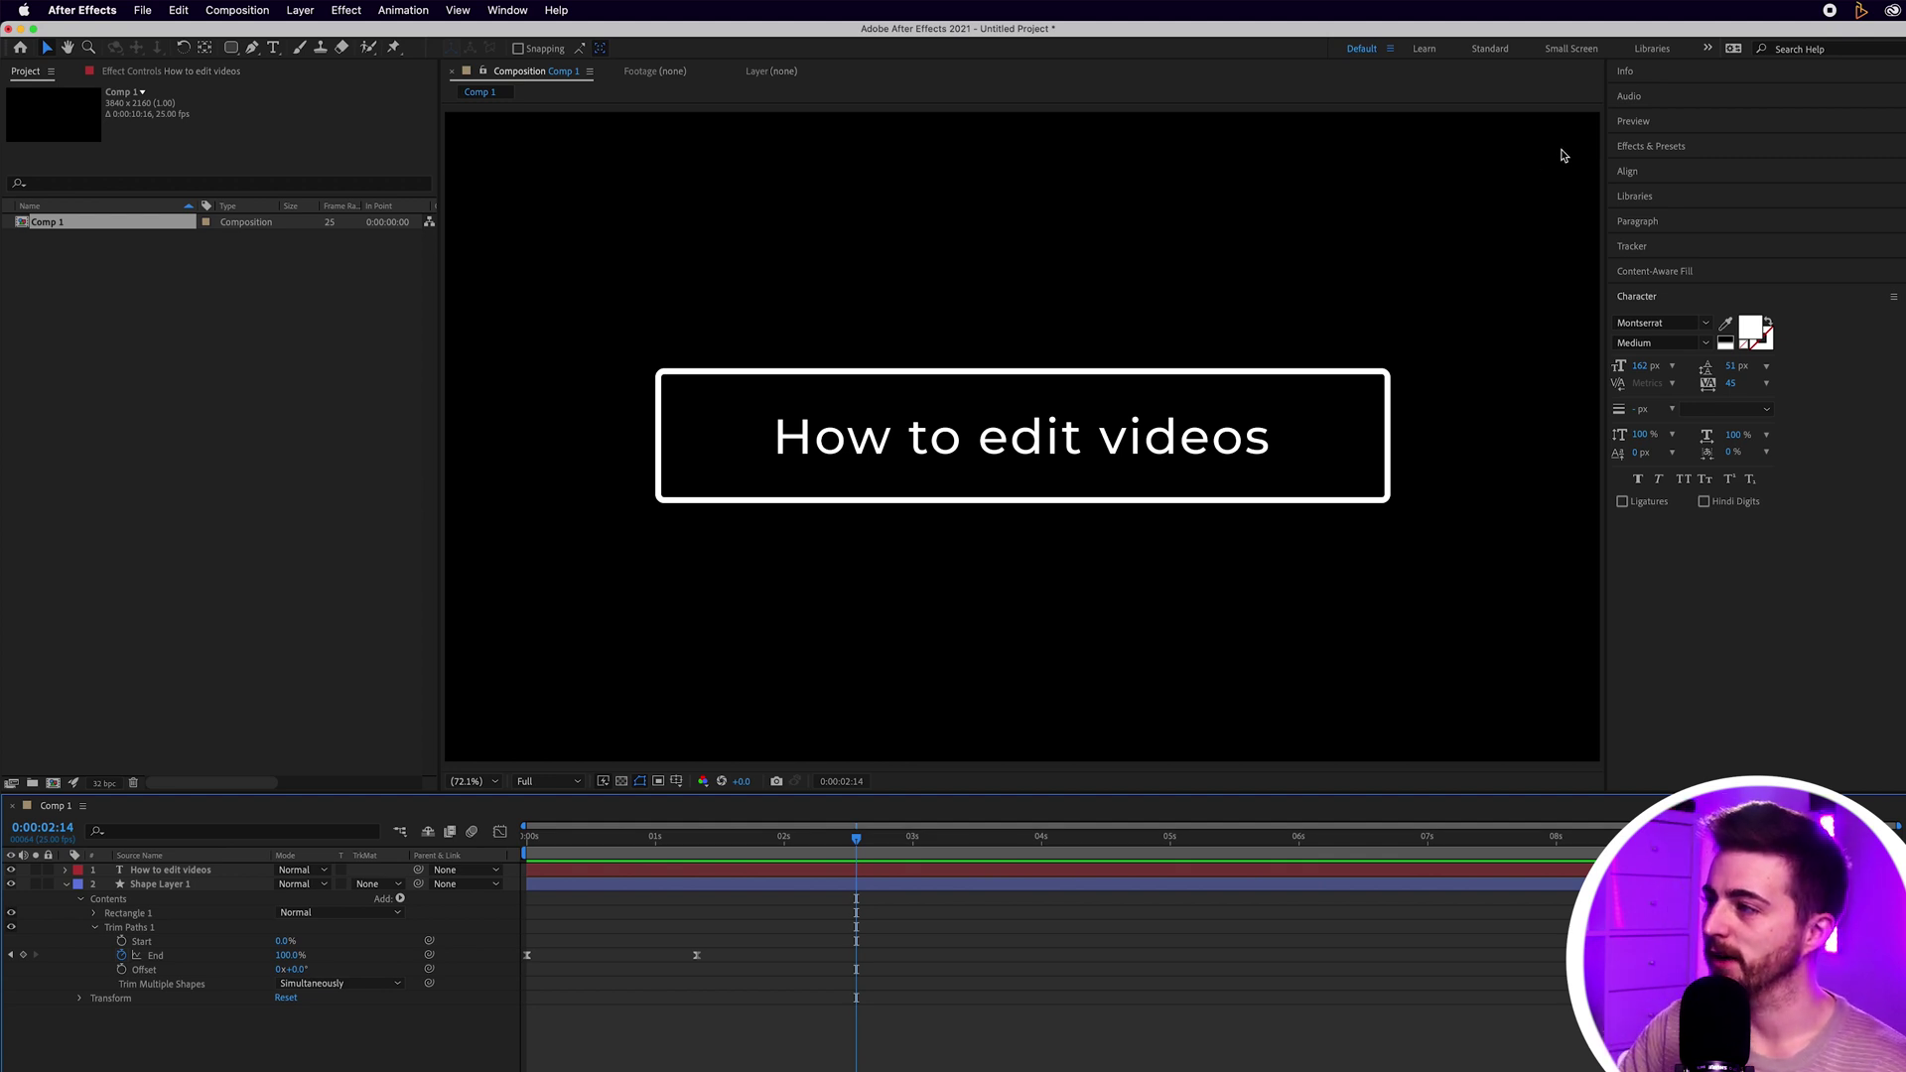
Step: Apply the Typewriter preset to the title text at 0:00:01:17 and preview the typing
{"action": "left_click", "coordinate": [1677, 146]}
{"action": "left_click", "coordinate": [1680, 169]}
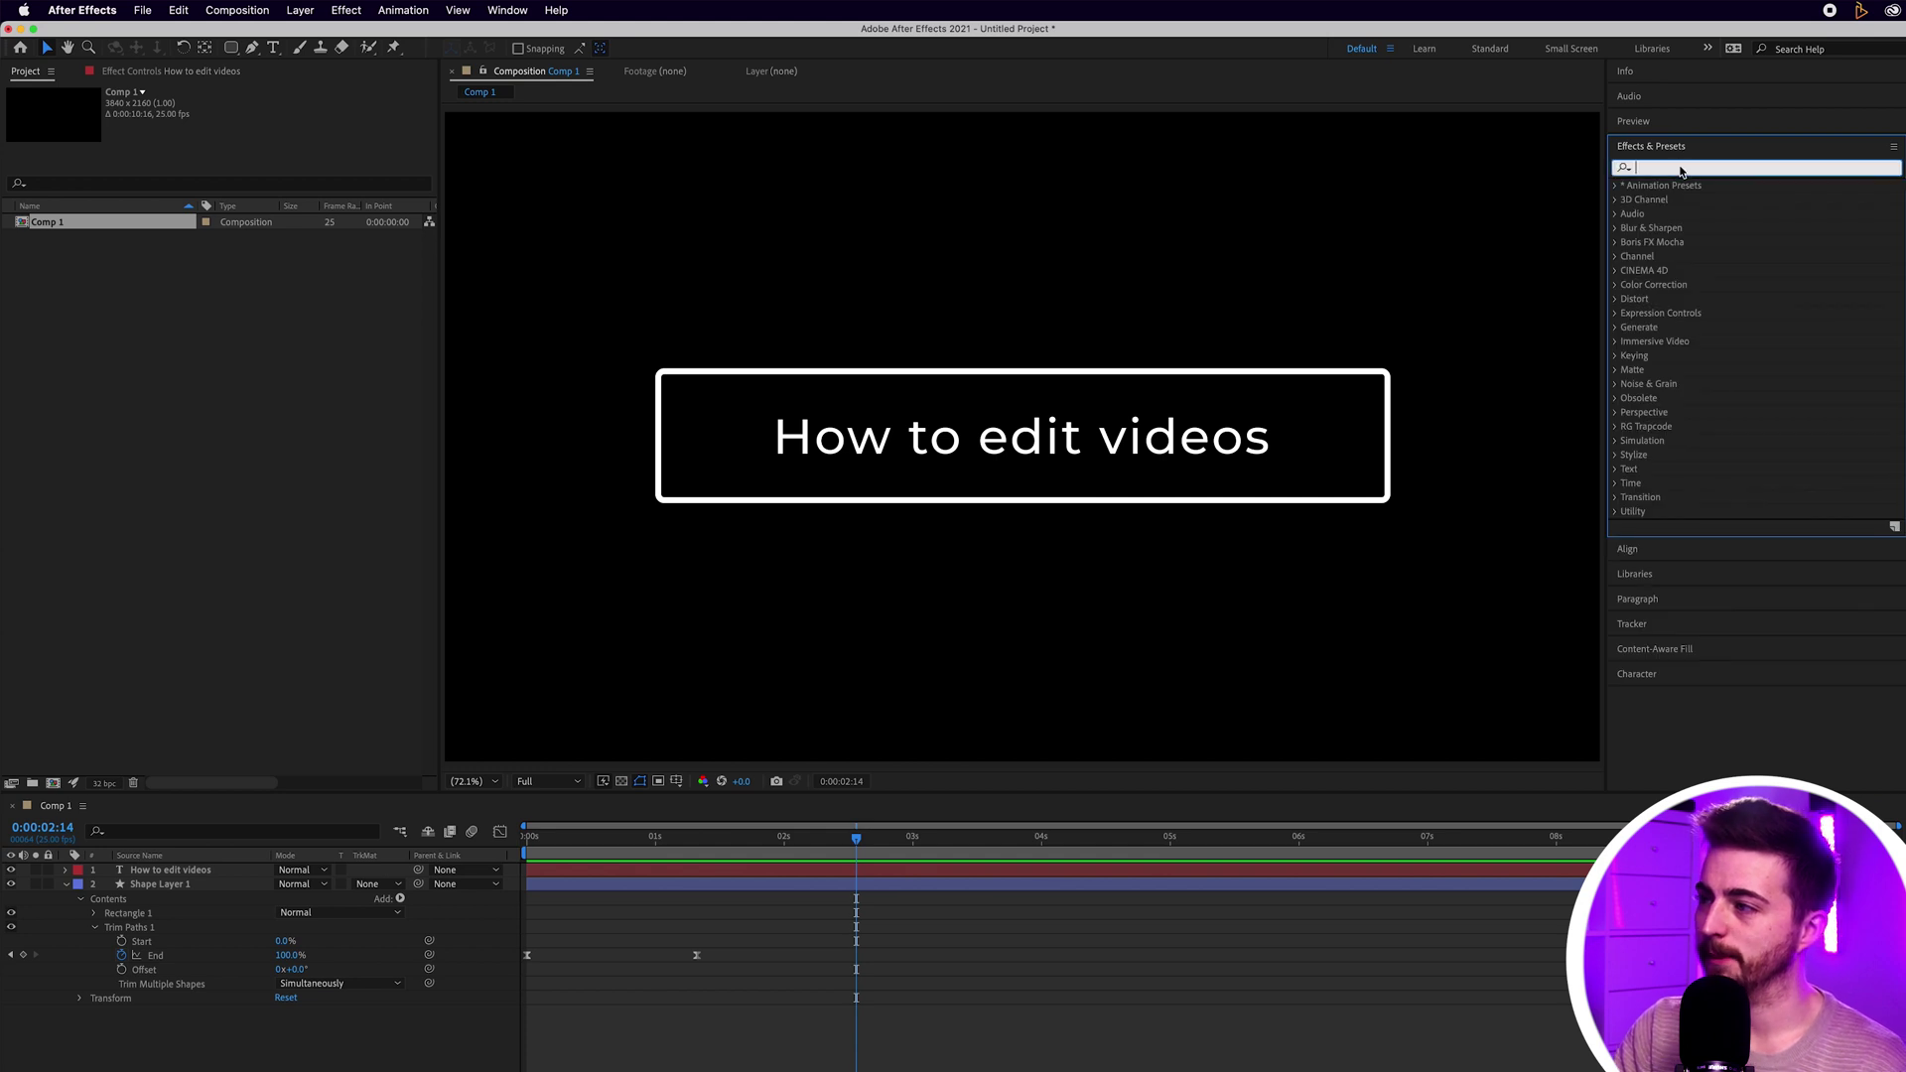
{"action": "type", "text": "type"}
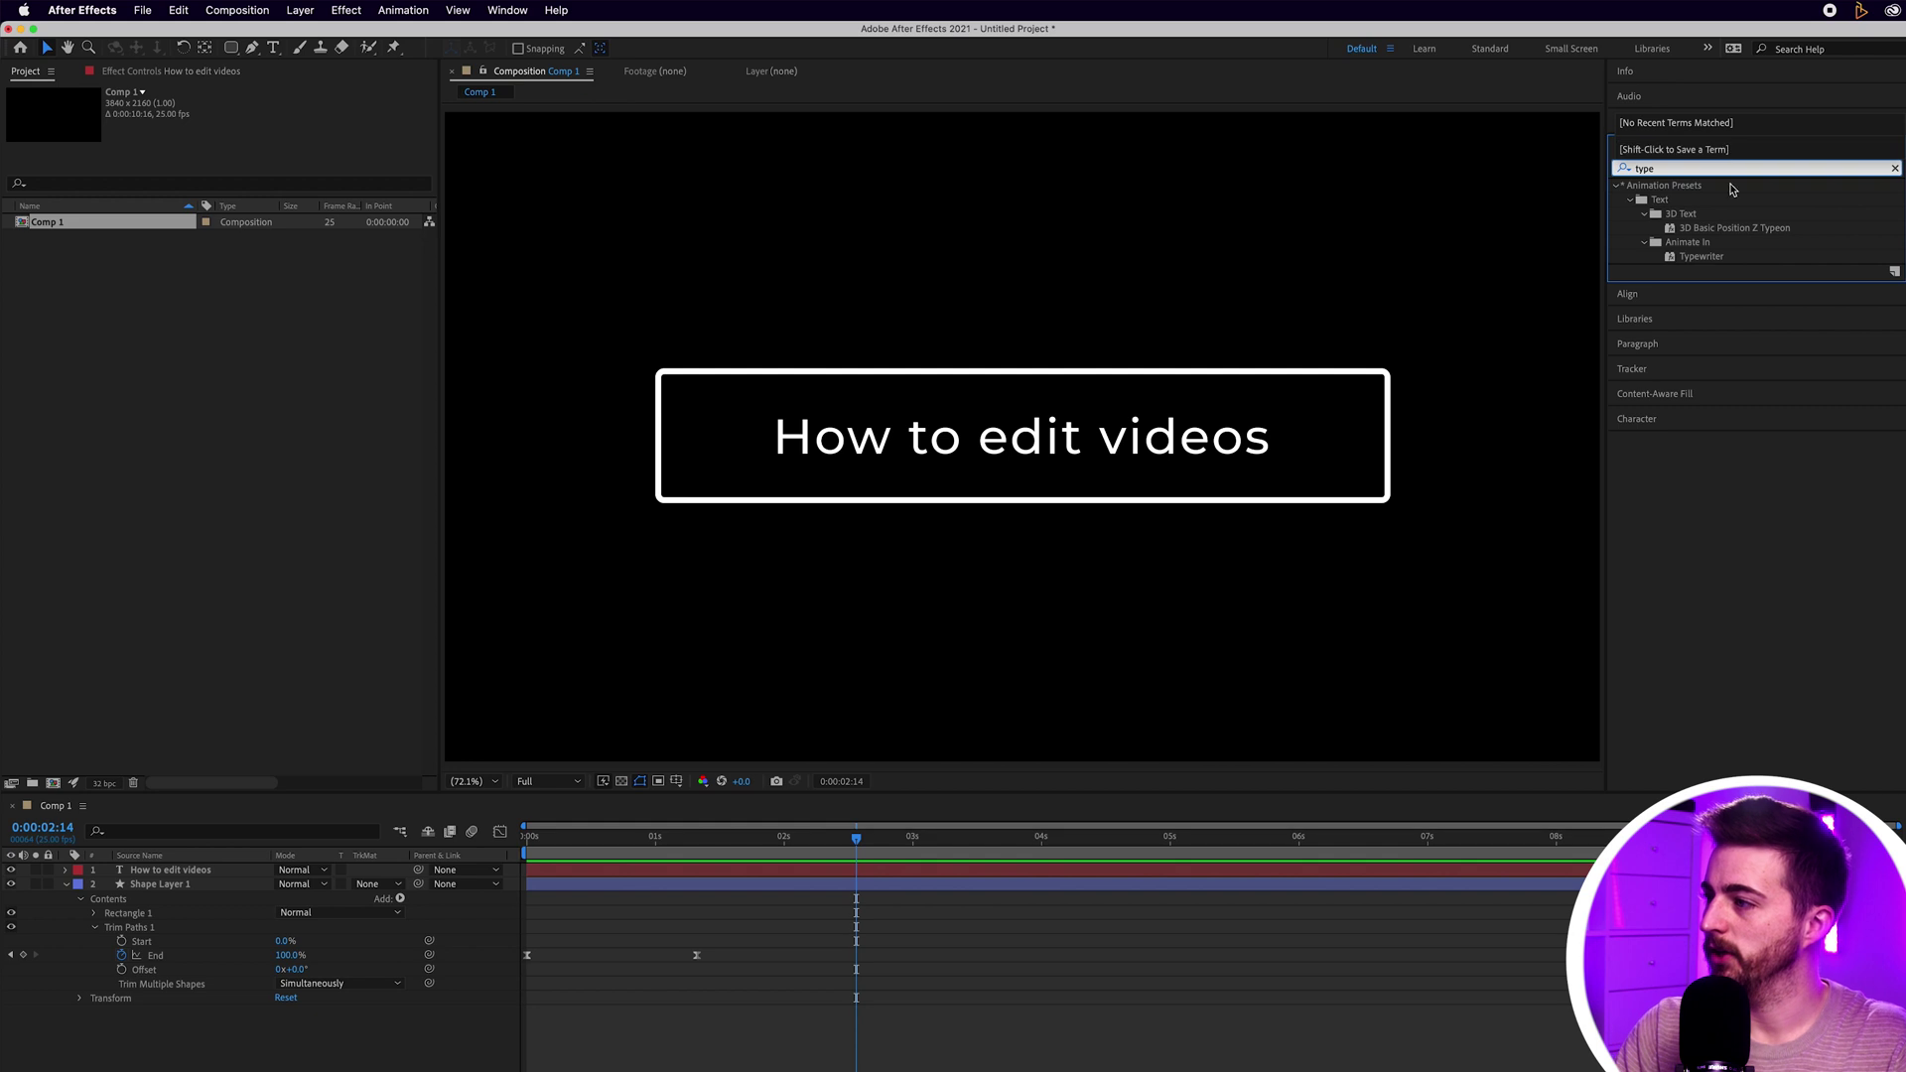
{"action": "left_click", "coordinate": [1704, 258]}
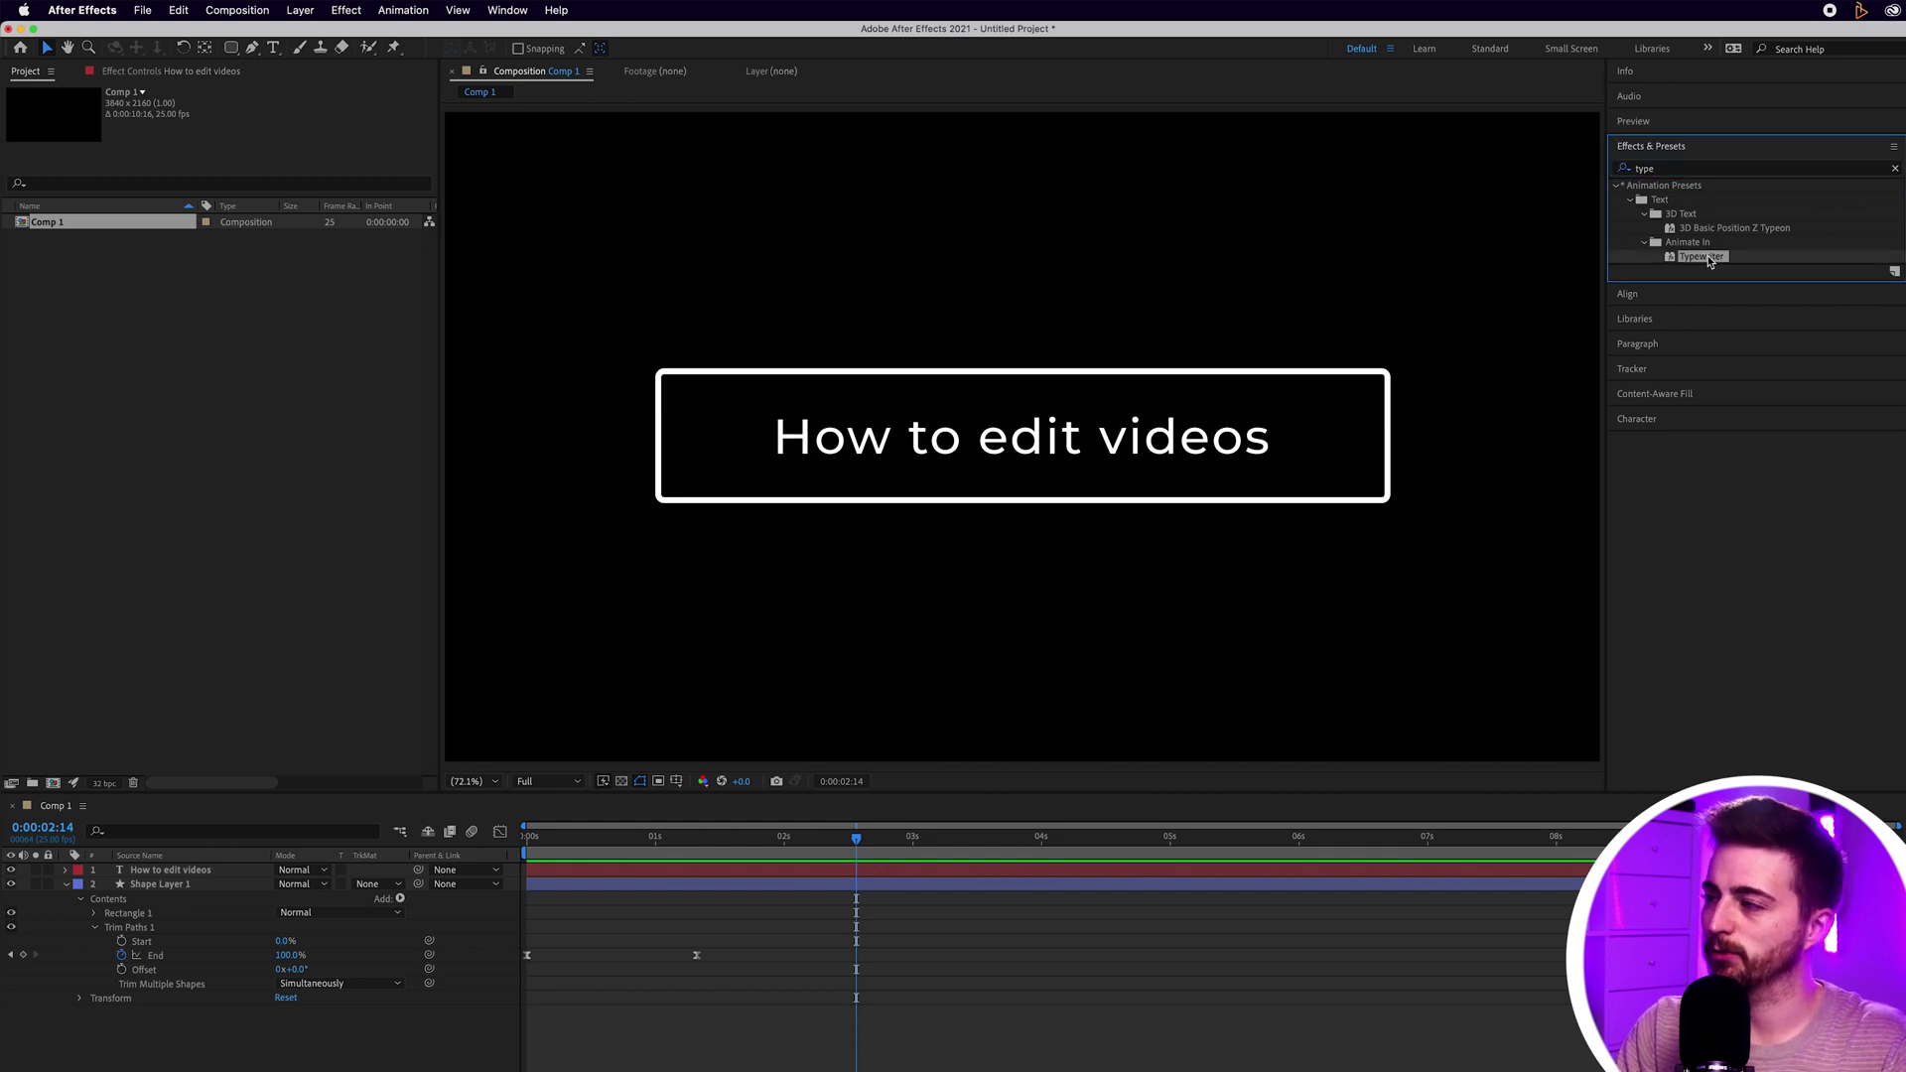
{"action": "left_click_drag", "start_coordinate": [838, 838], "coordinate": [743, 842]}
{"action": "left_click_drag", "start_coordinate": [1701, 257], "coordinate": [1608, 320]}
{"action": "left_click_drag", "start_coordinate": [1714, 274], "coordinate": [1078, 447]}
{"action": "key", "text": "space"}
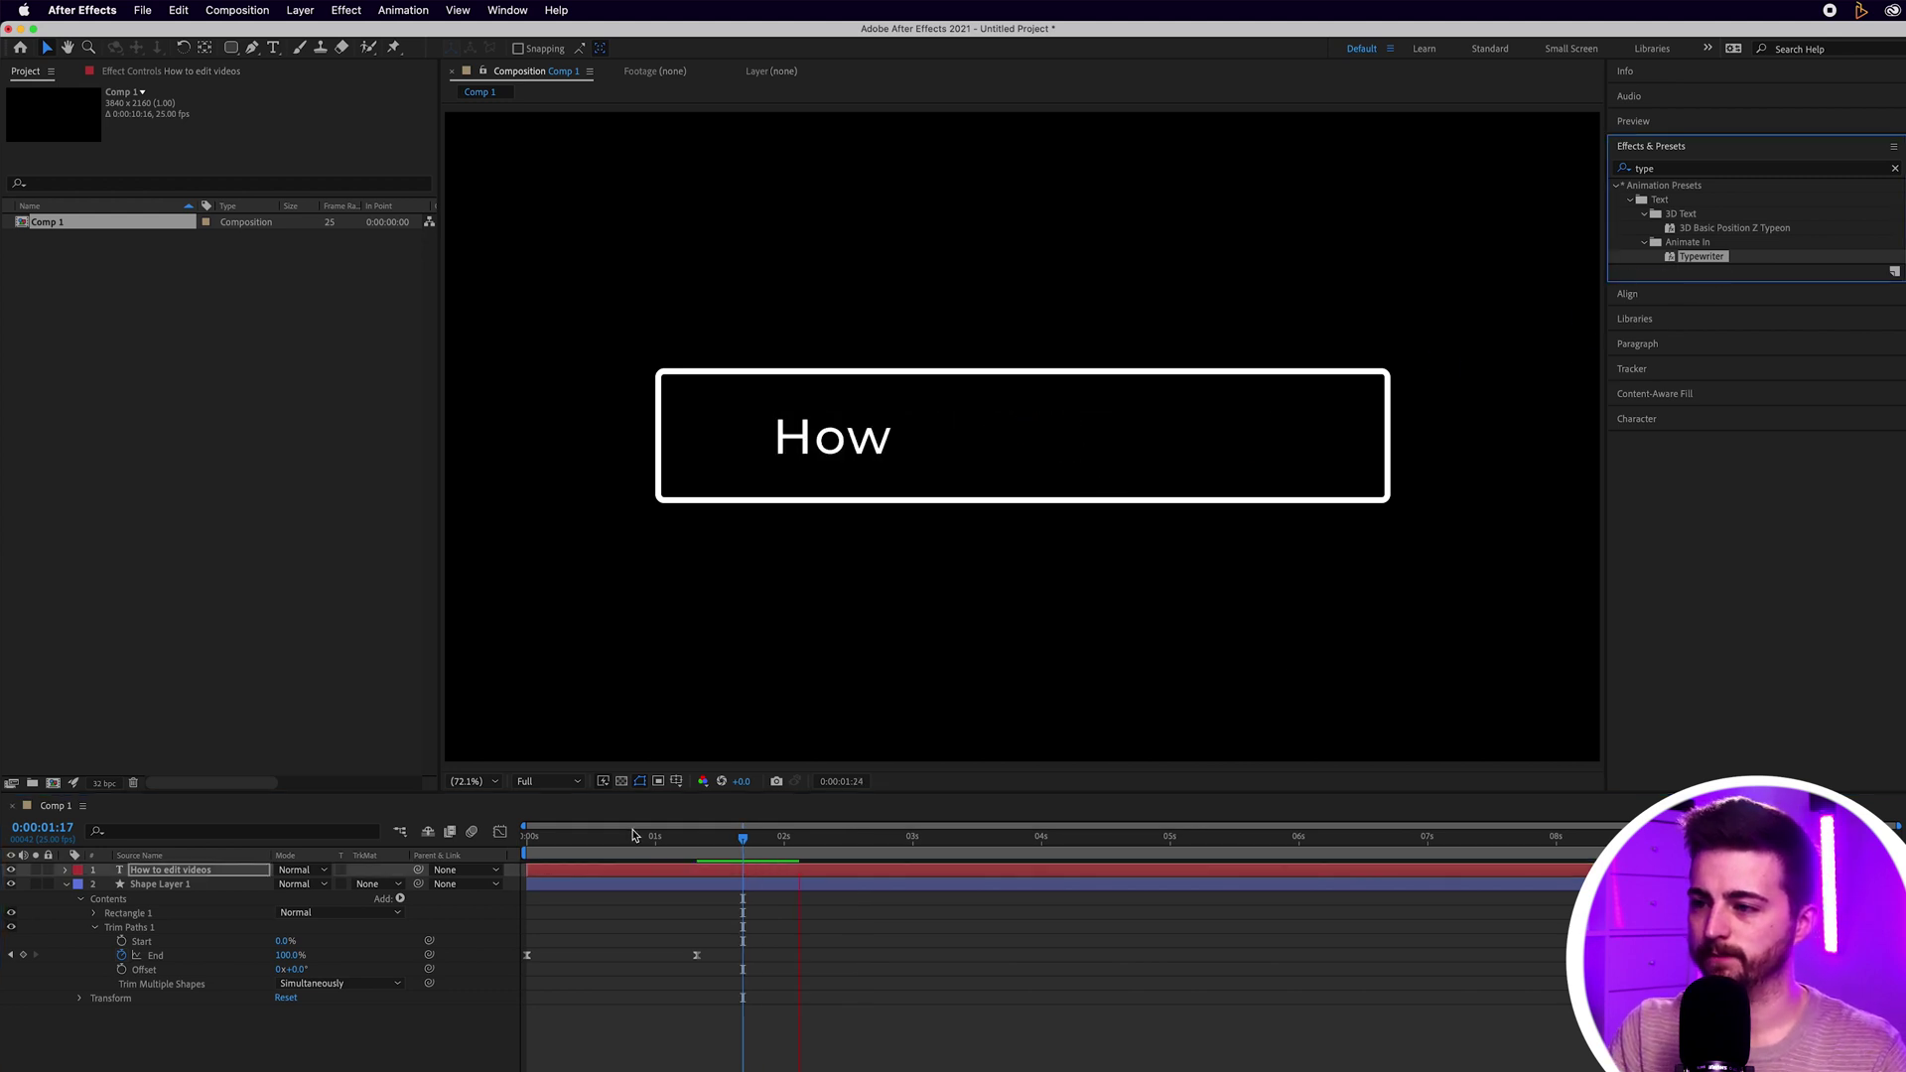
{"action": "left_click", "coordinate": [723, 841]}
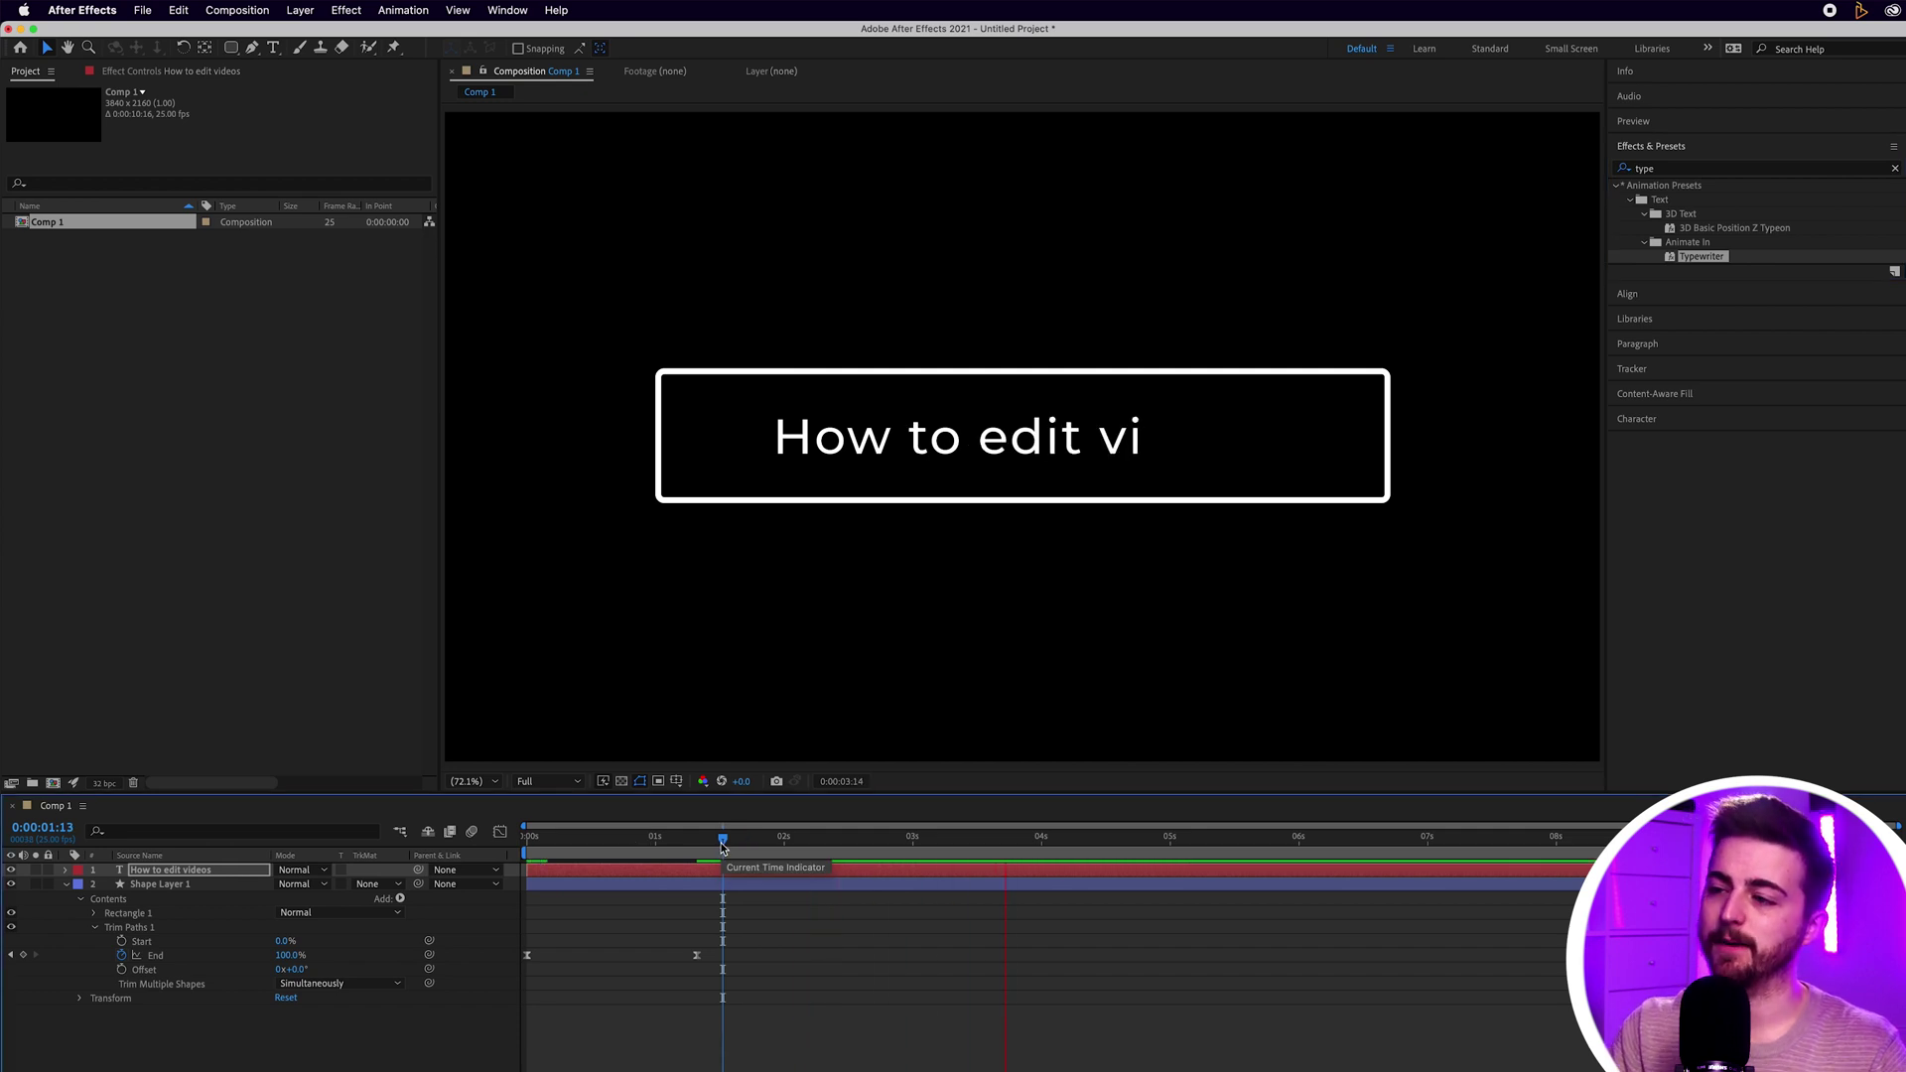
{"action": "key", "text": "space"}
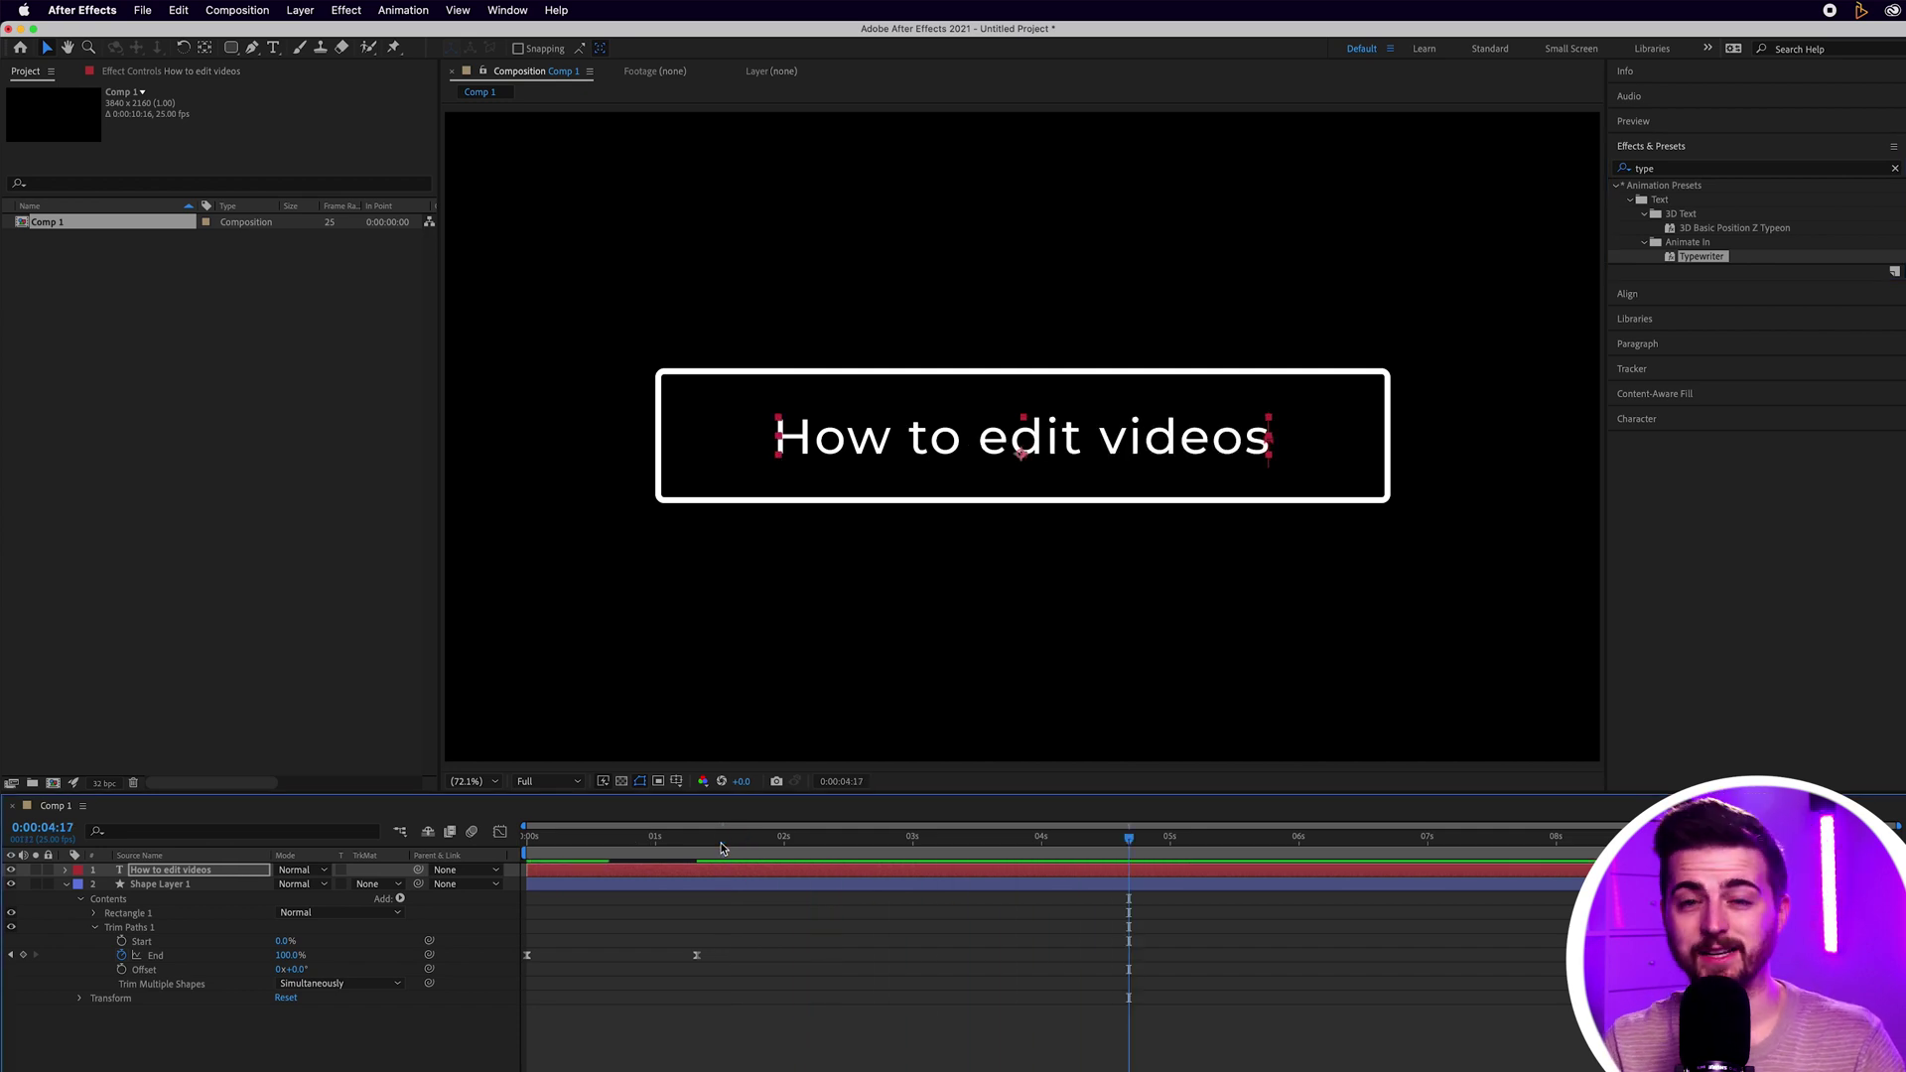
Step: Expand the text layer to reveal Animator 1's Range Selector 1 Start keyframes
{"action": "left_click", "coordinate": [137, 871]}
{"action": "left_click", "coordinate": [68, 871]}
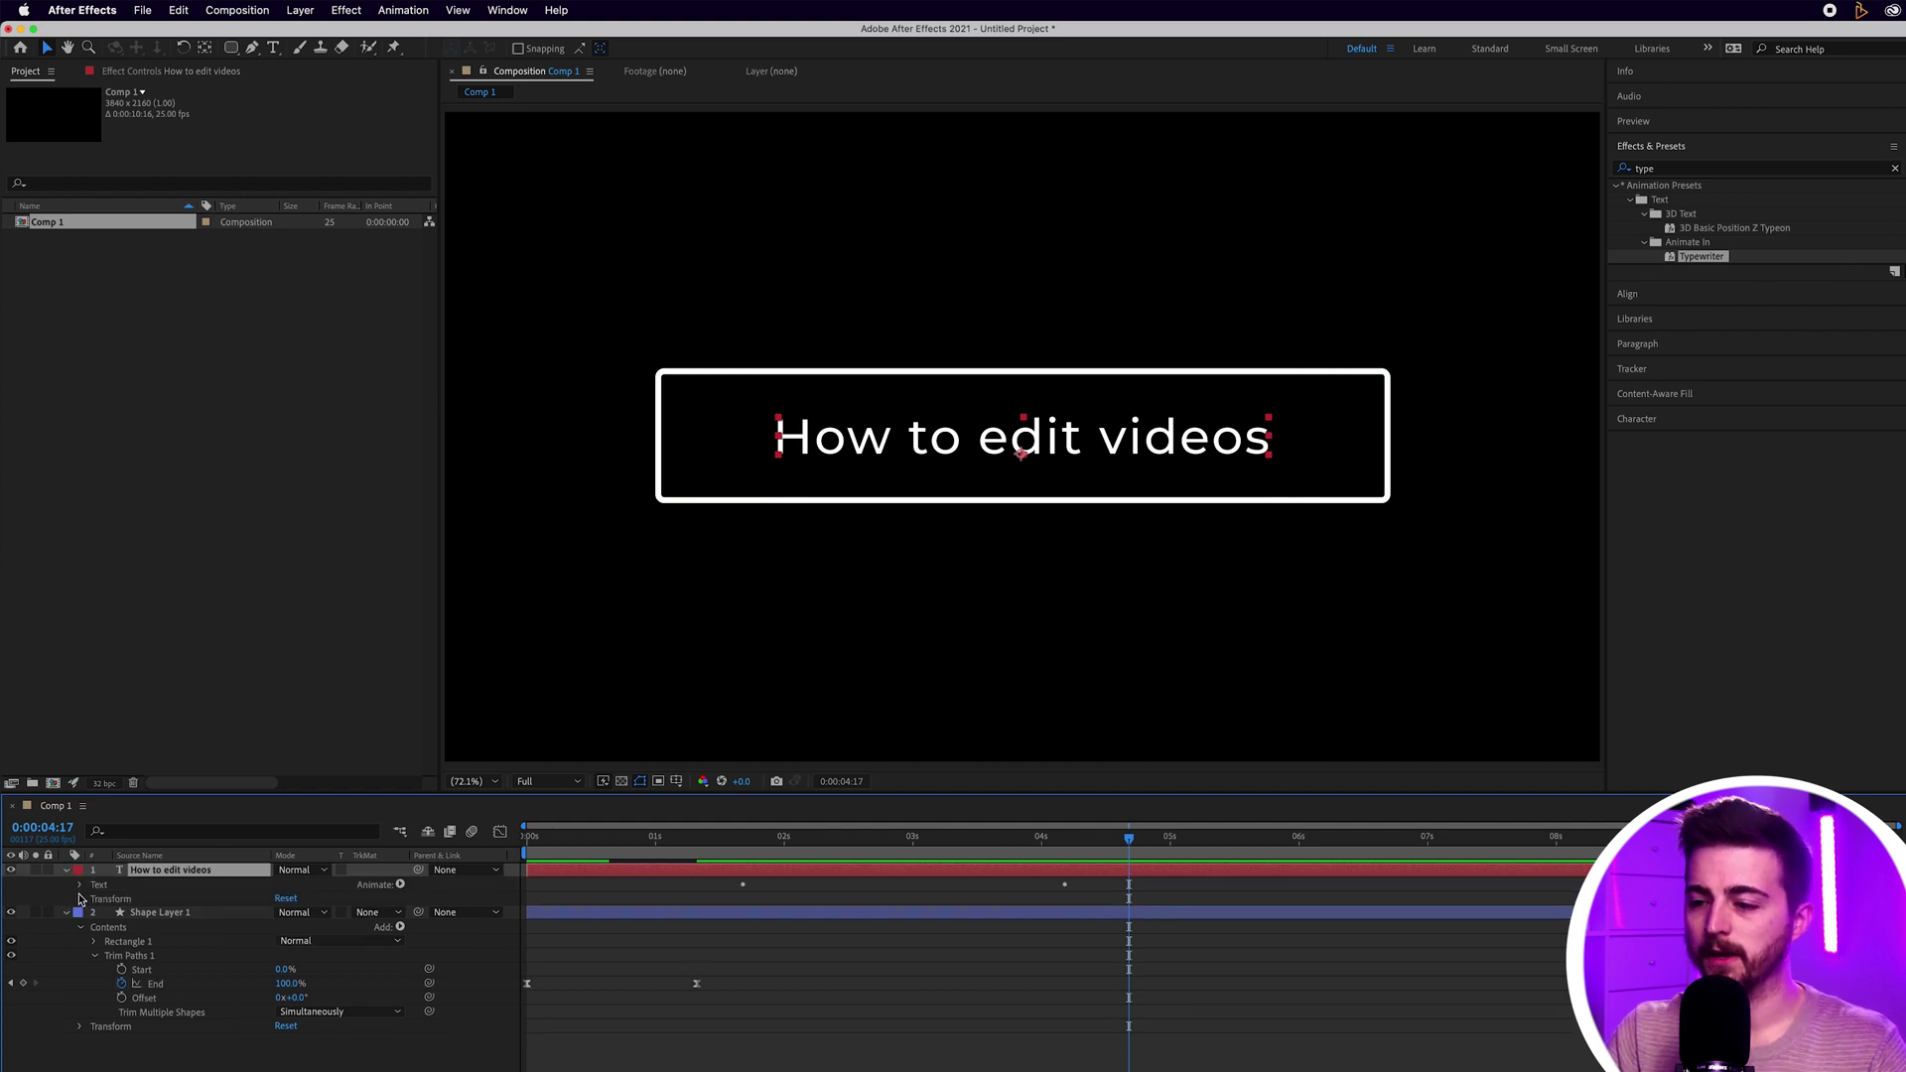
{"action": "left_click", "coordinate": [80, 885]}
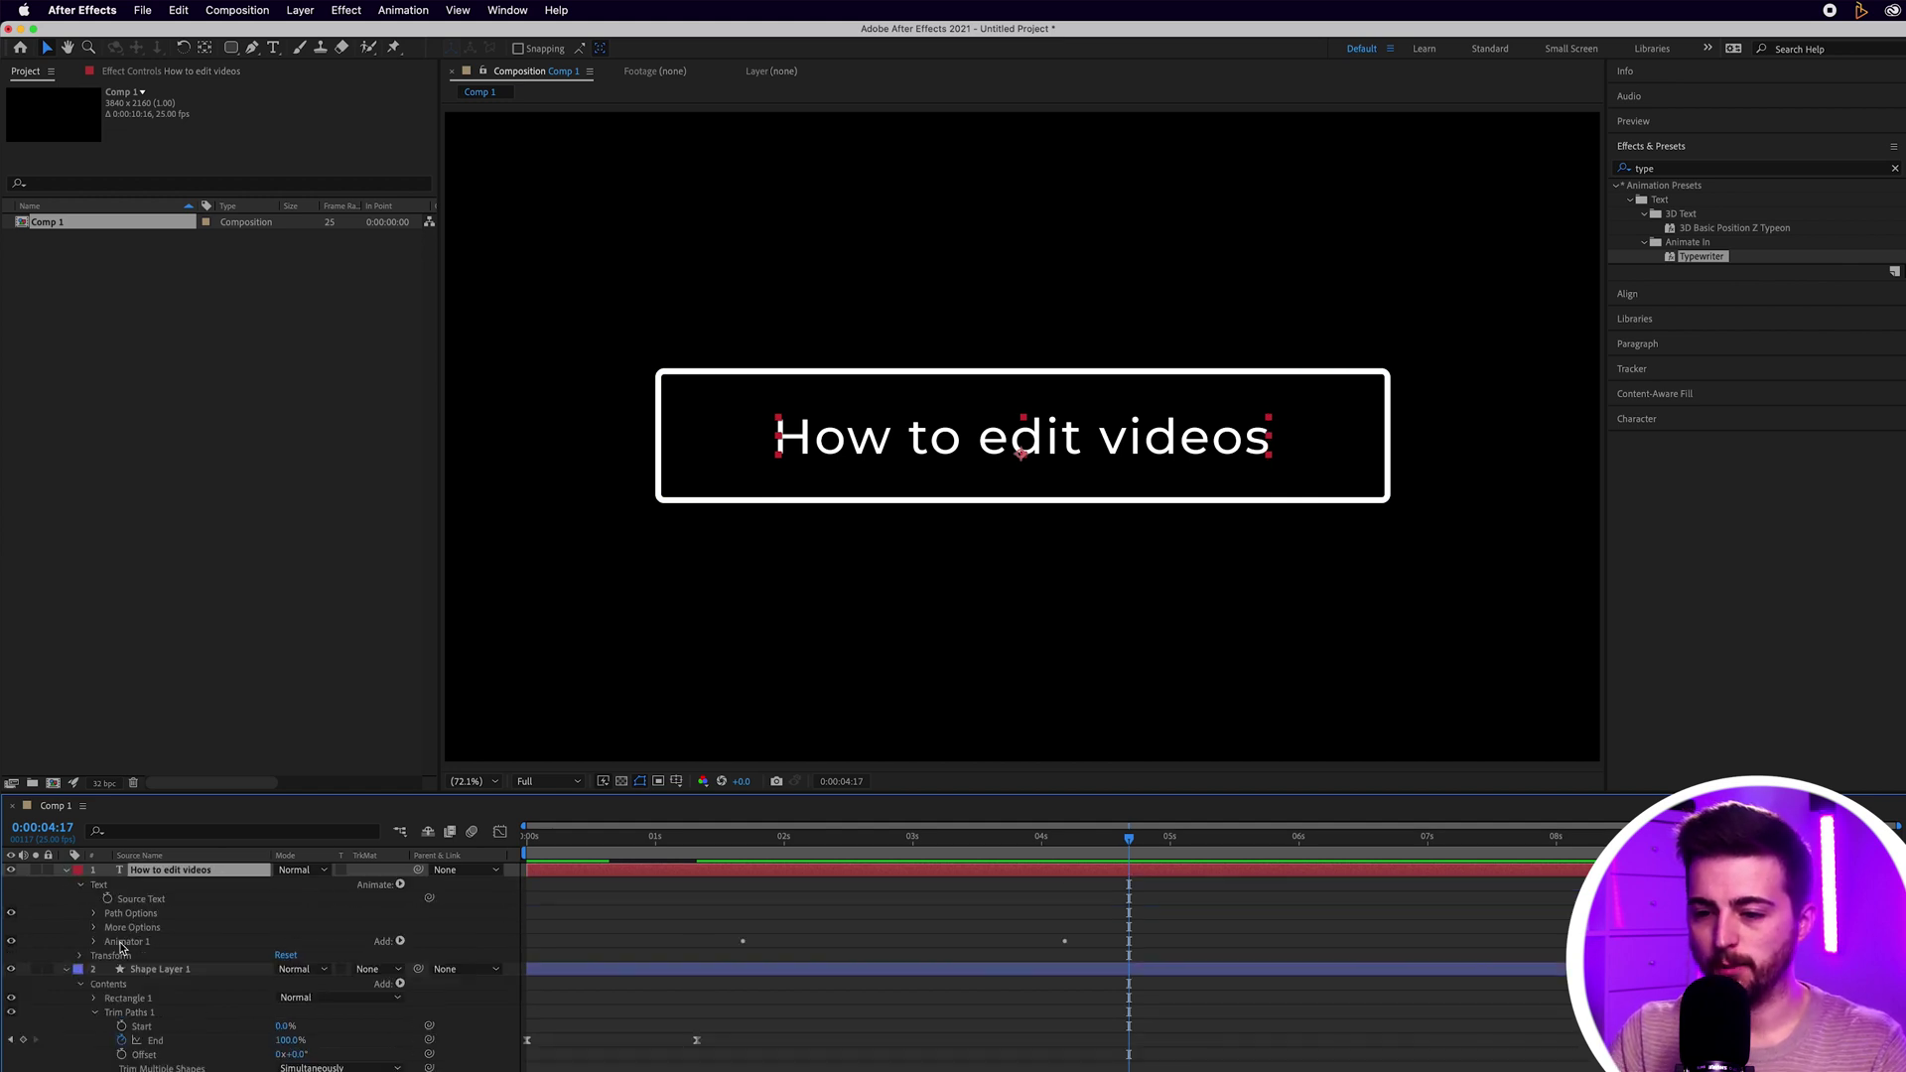
{"action": "left_click", "coordinate": [95, 943]}
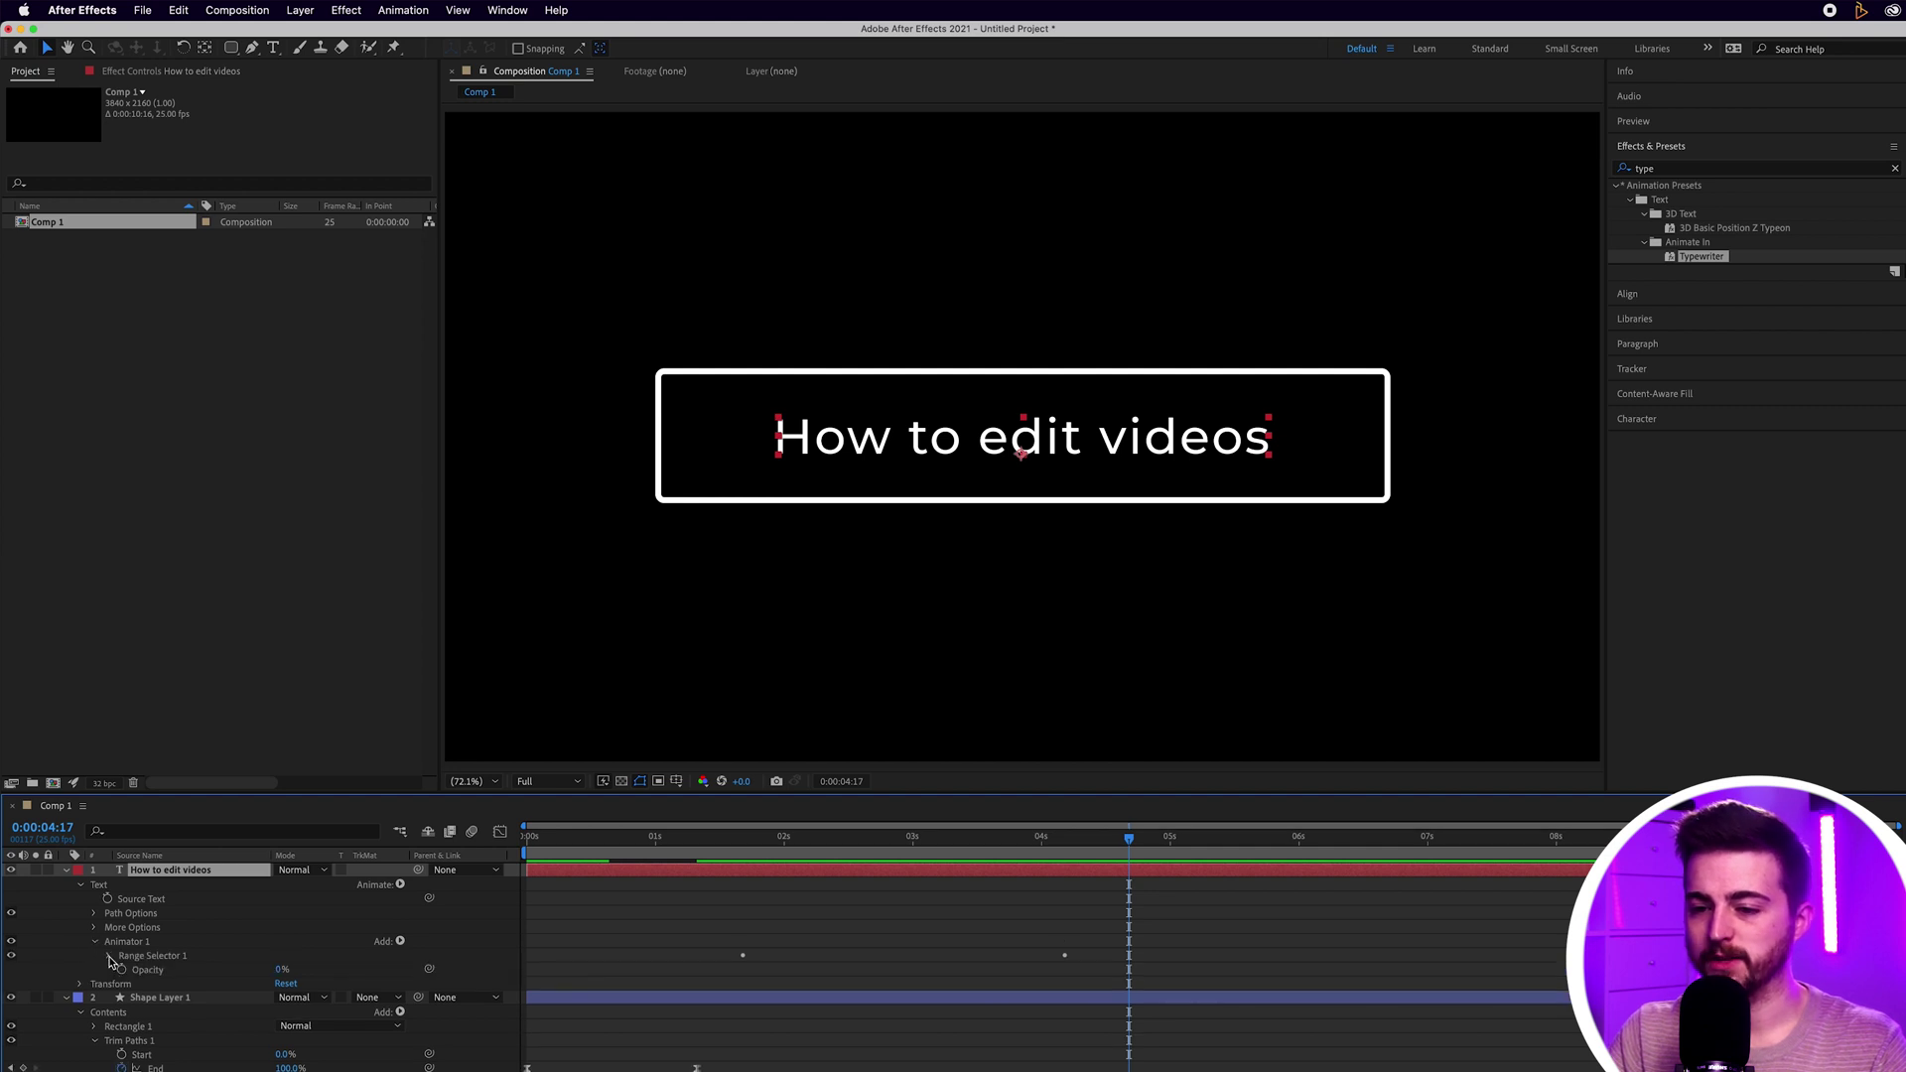
{"action": "left_click", "coordinate": [109, 957]}
Step: Move the Start keyframes earlier and closer together so the text types on sooner and faster
{"action": "left_click_drag", "start_coordinate": [1057, 848], "coordinate": [773, 846]}
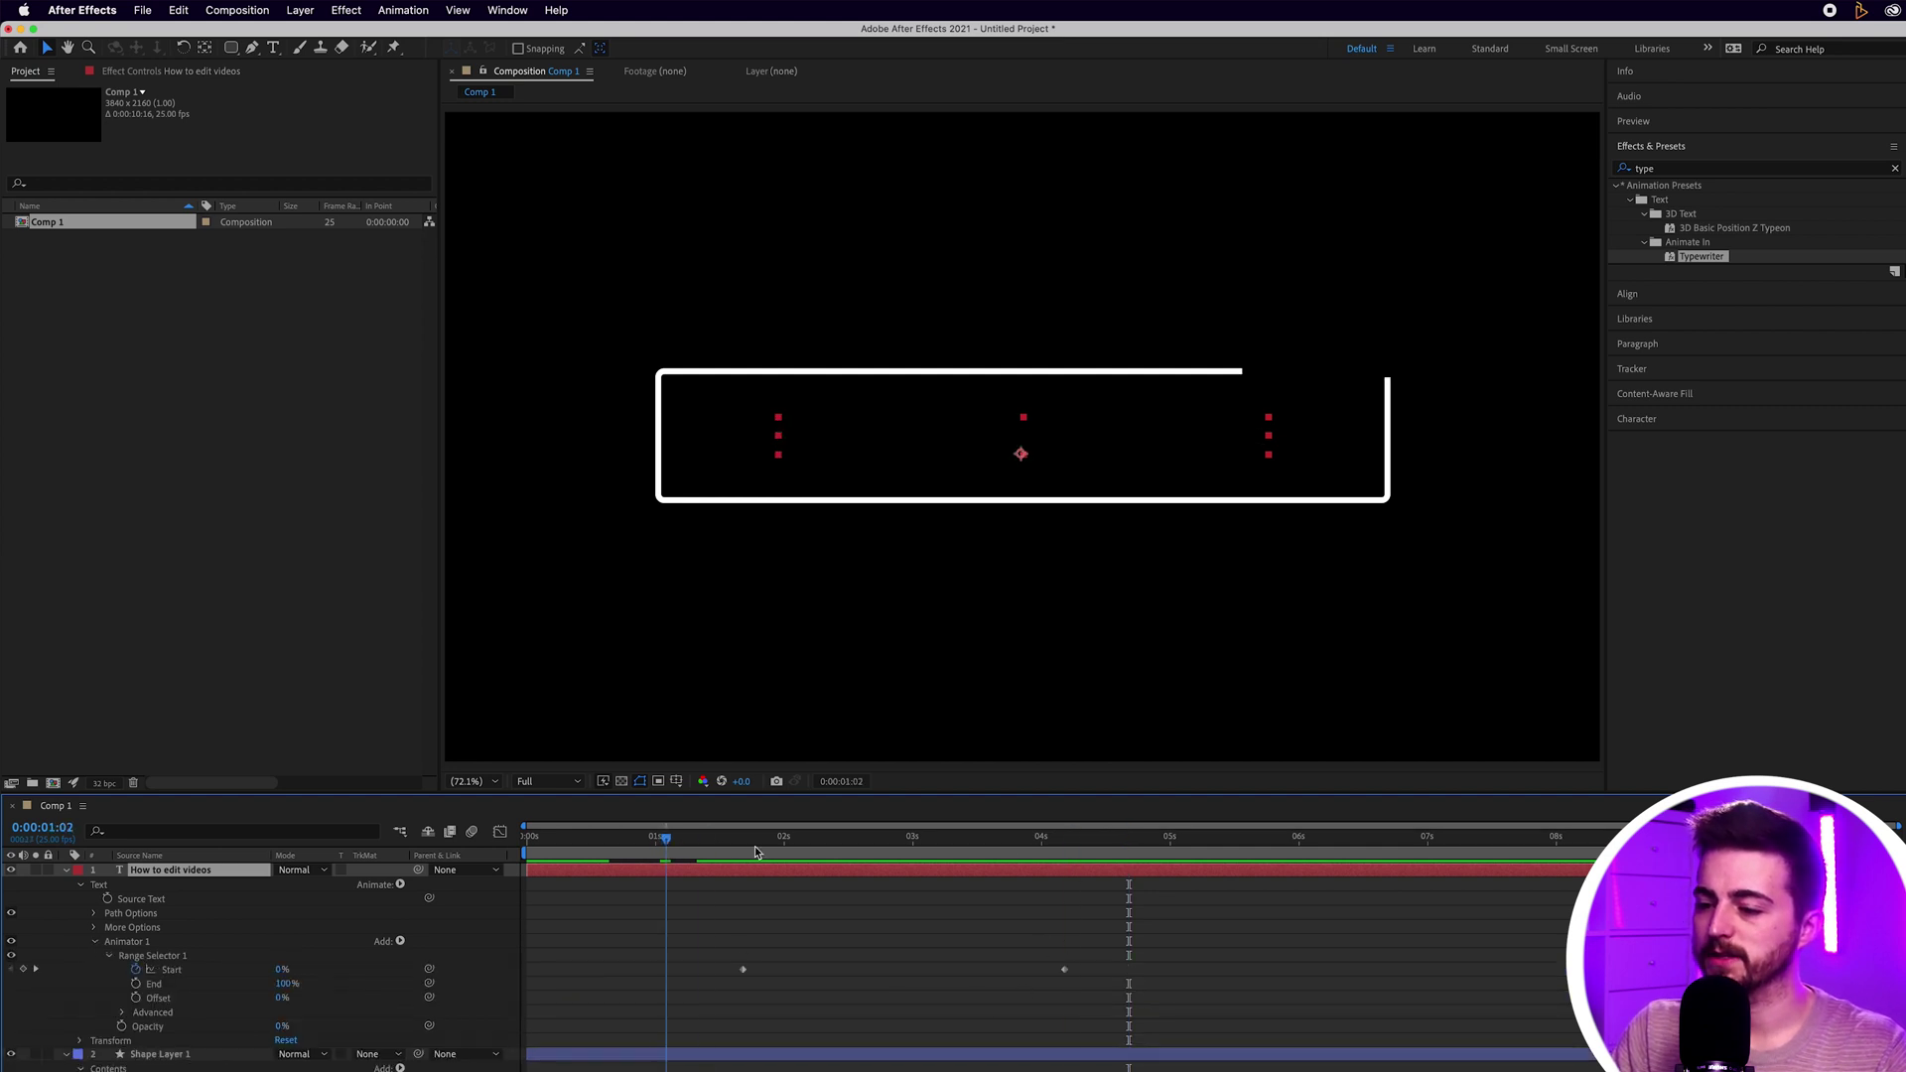
{"action": "left_click", "coordinate": [744, 968]}
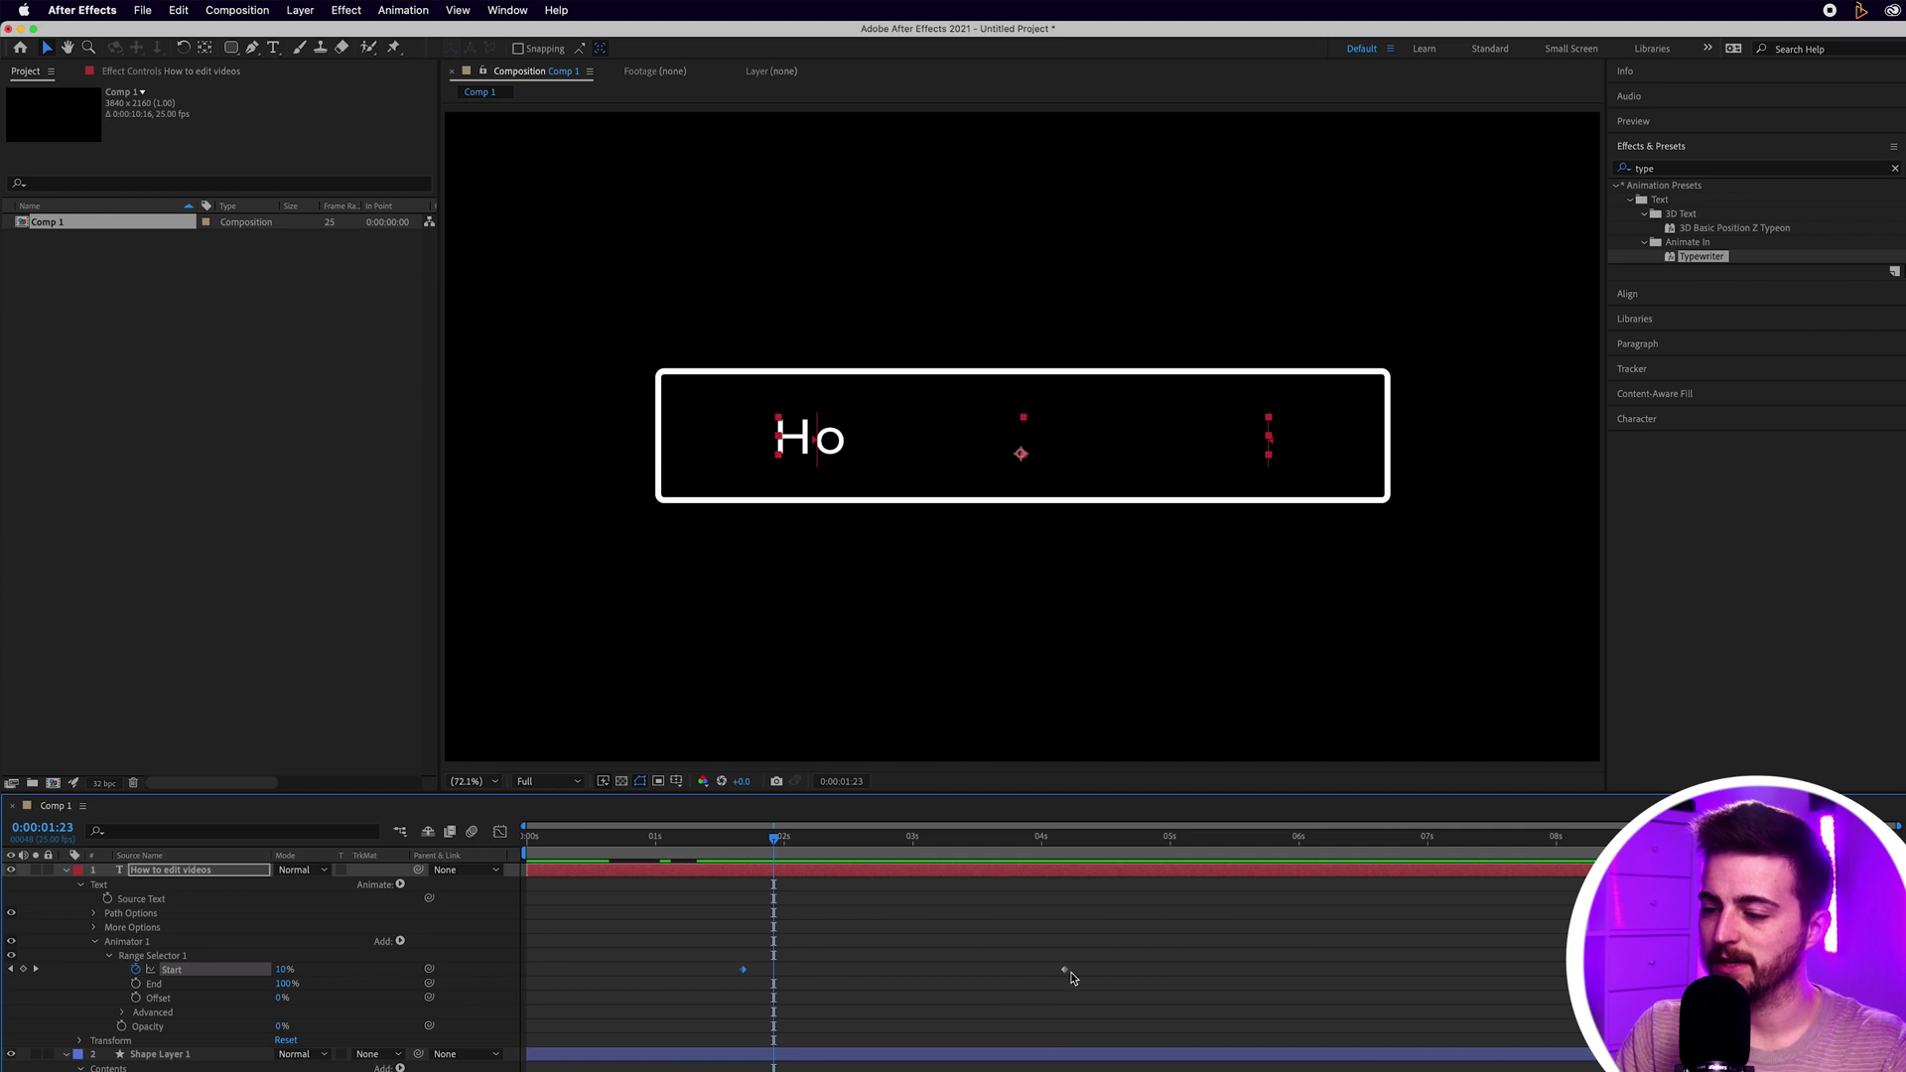
{"action": "left_click_drag", "start_coordinate": [1064, 969], "coordinate": [917, 968]}
{"action": "left_click_drag", "start_coordinate": [772, 843], "coordinate": [712, 846]}
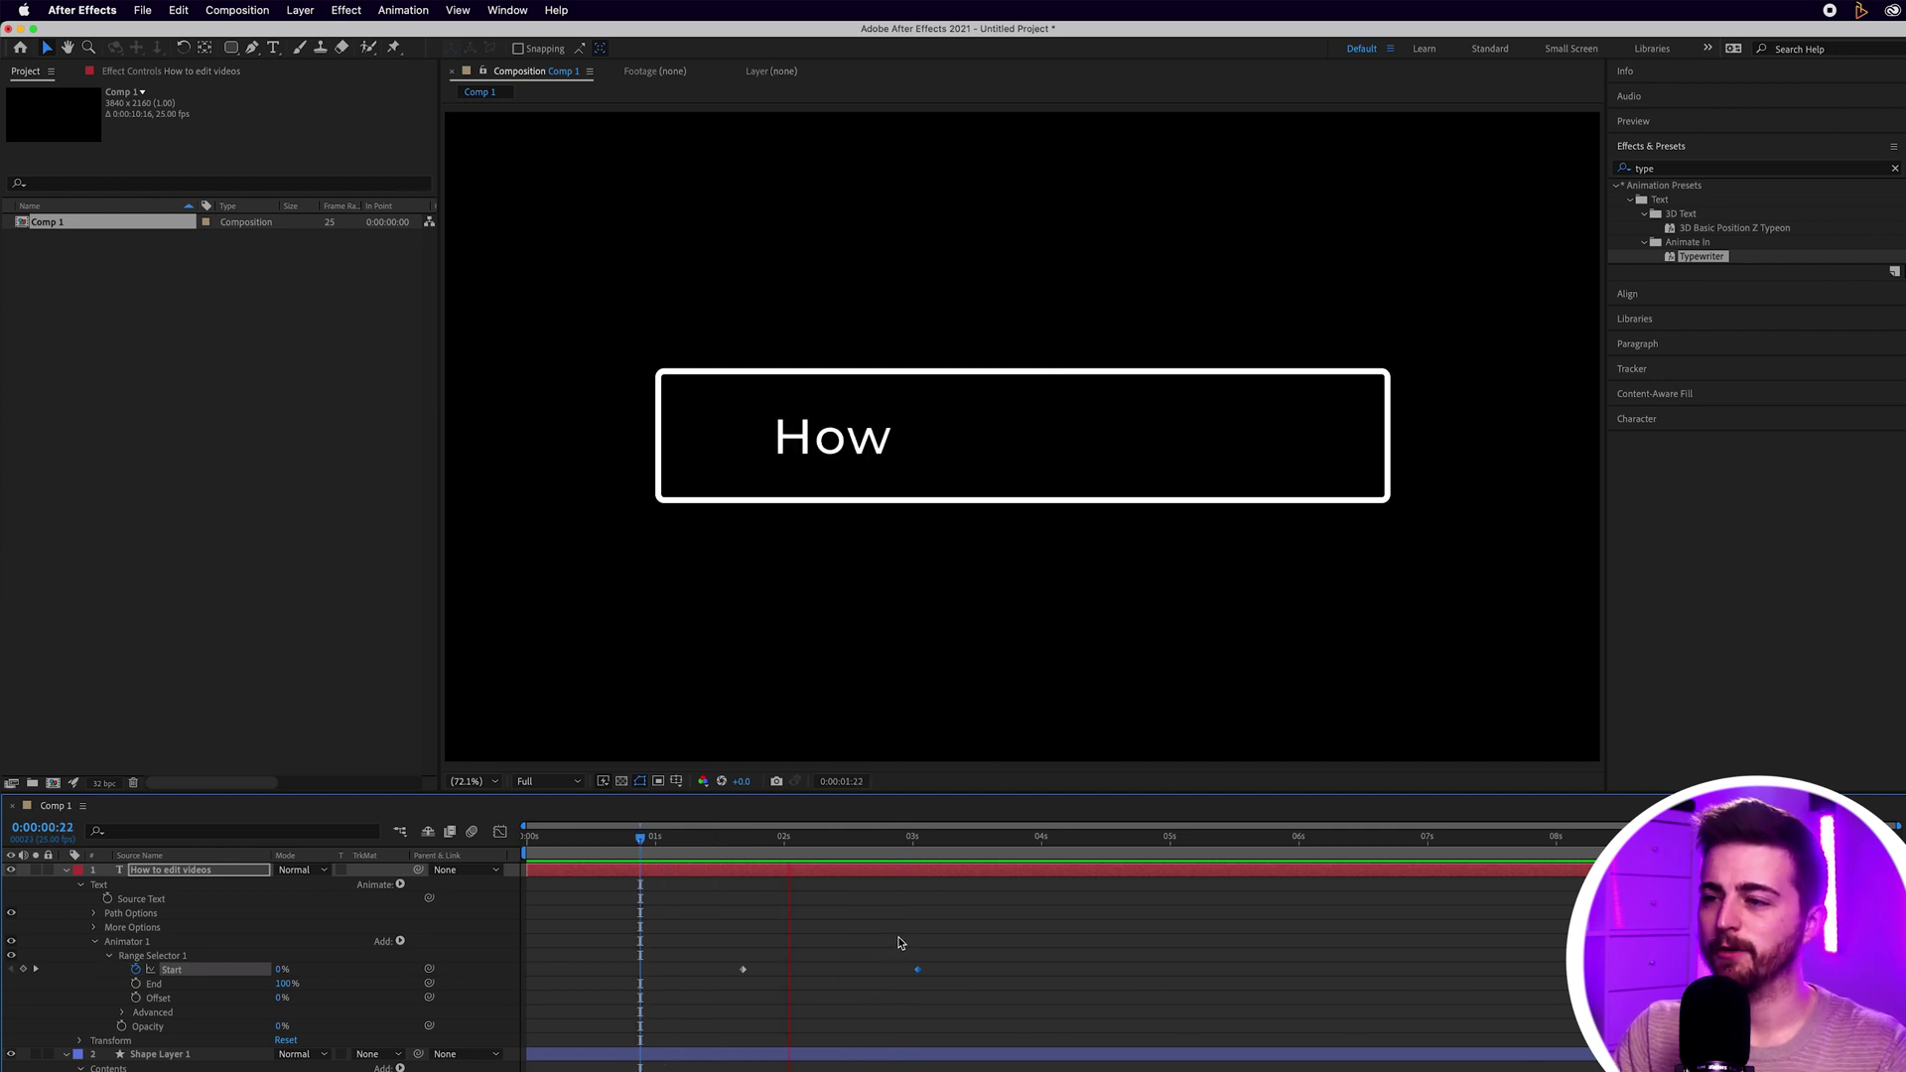
{"action": "key", "text": "space"}
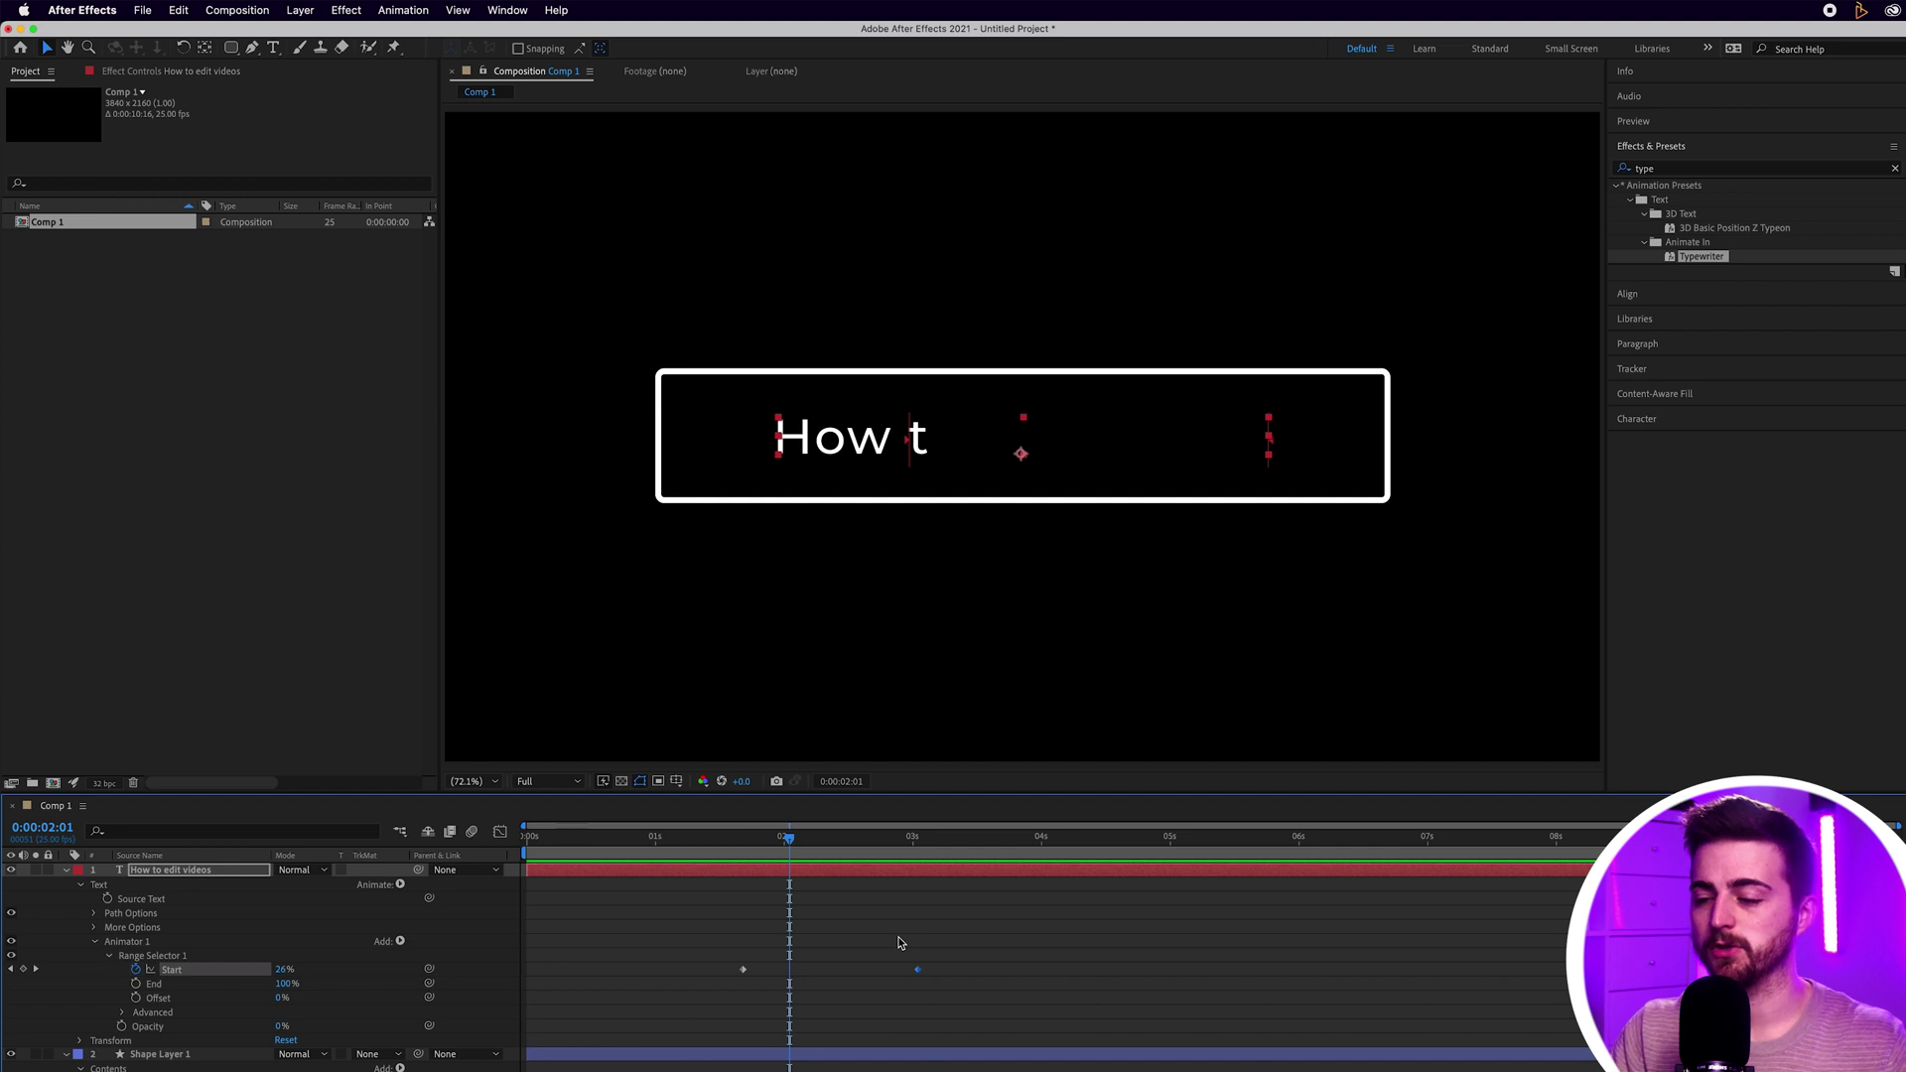
{"action": "left_click_drag", "start_coordinate": [1089, 955], "coordinate": [697, 970]}
{"action": "left_click", "coordinate": [762, 944]}
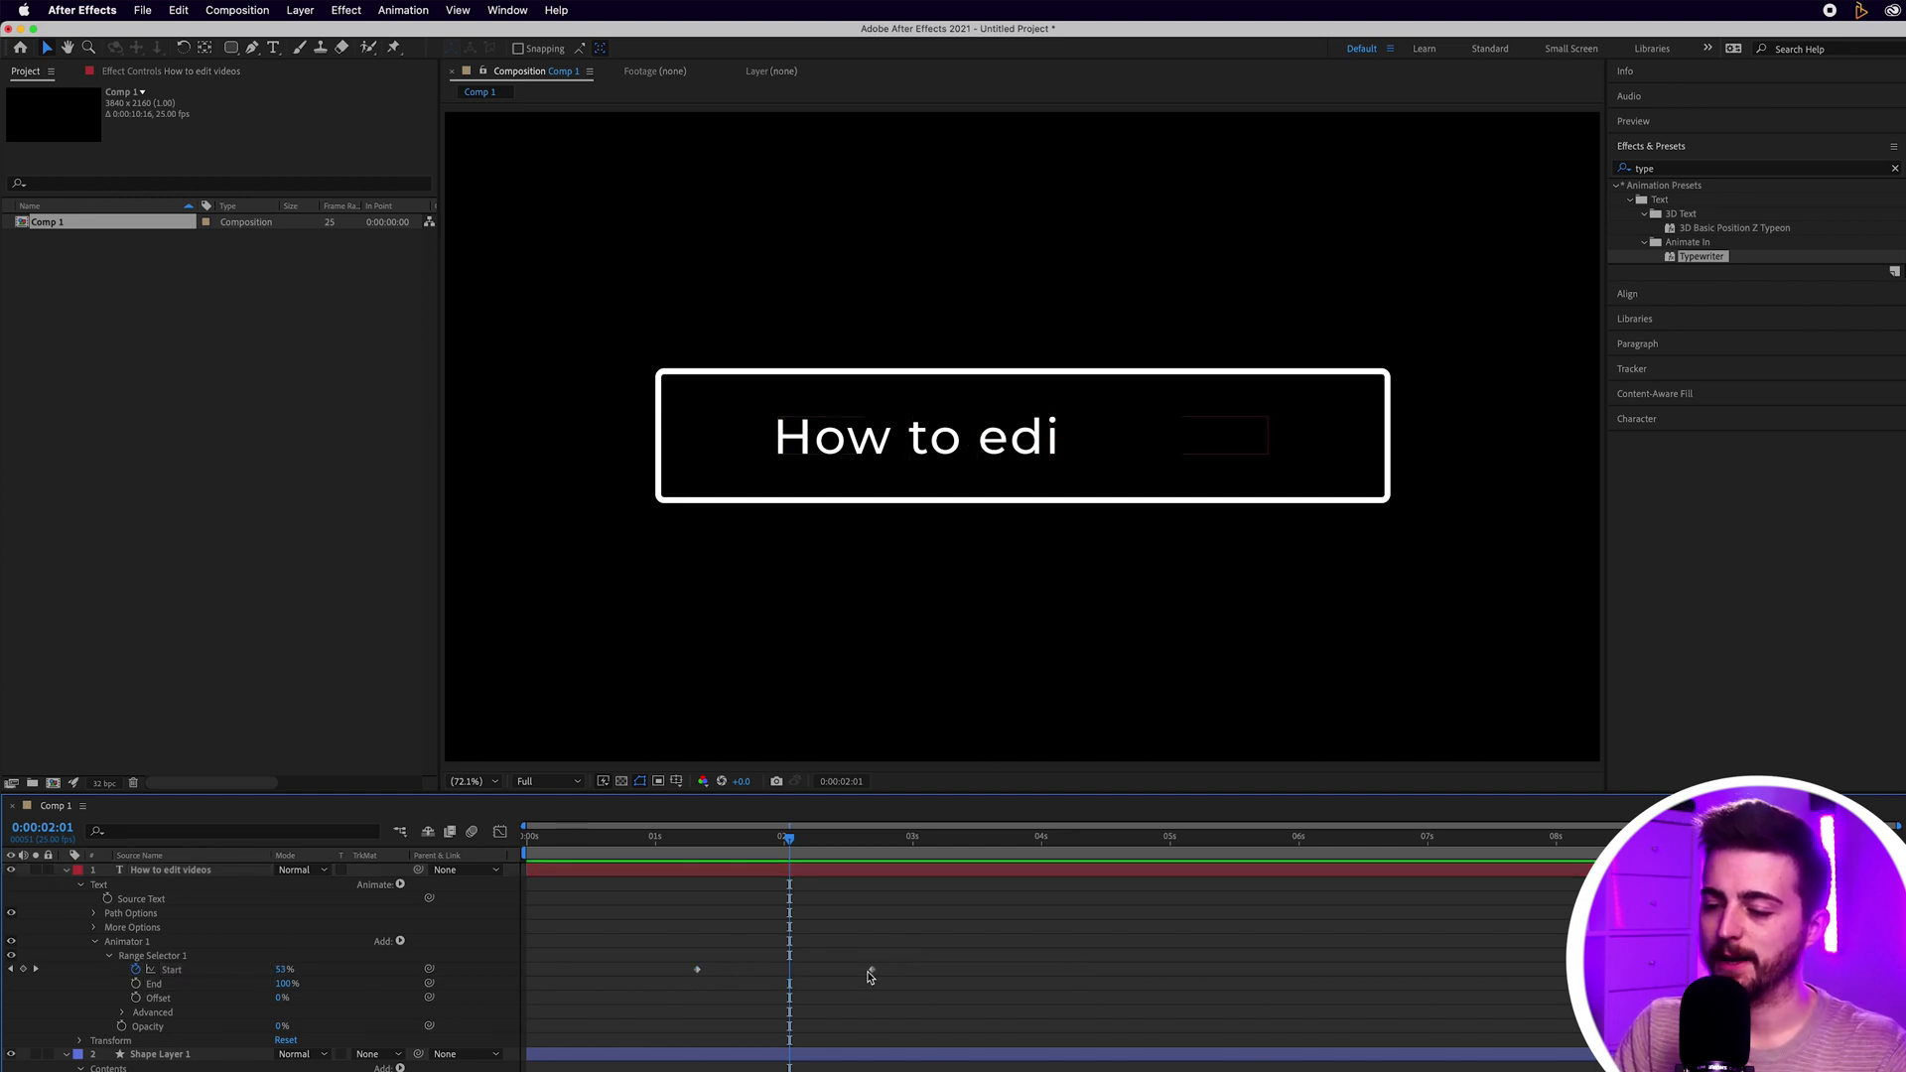
{"action": "mouse_move", "coordinate": [872, 969]}
{"action": "left_mouse_down"}
{"action": "mouse_move", "coordinate": [836, 967]}
{"action": "mouse_move", "coordinate": [905, 932]}
{"action": "mouse_move", "coordinate": [672, 988]}
{"action": "mouse_move", "coordinate": [692, 981]}
{"action": "left_mouse_up"}
Step: Apply Easy Ease to both Start keyframes and play back the timing
{"action": "right_click", "coordinate": [697, 975]}
{"action": "mouse_move", "coordinate": [834, 1069]}
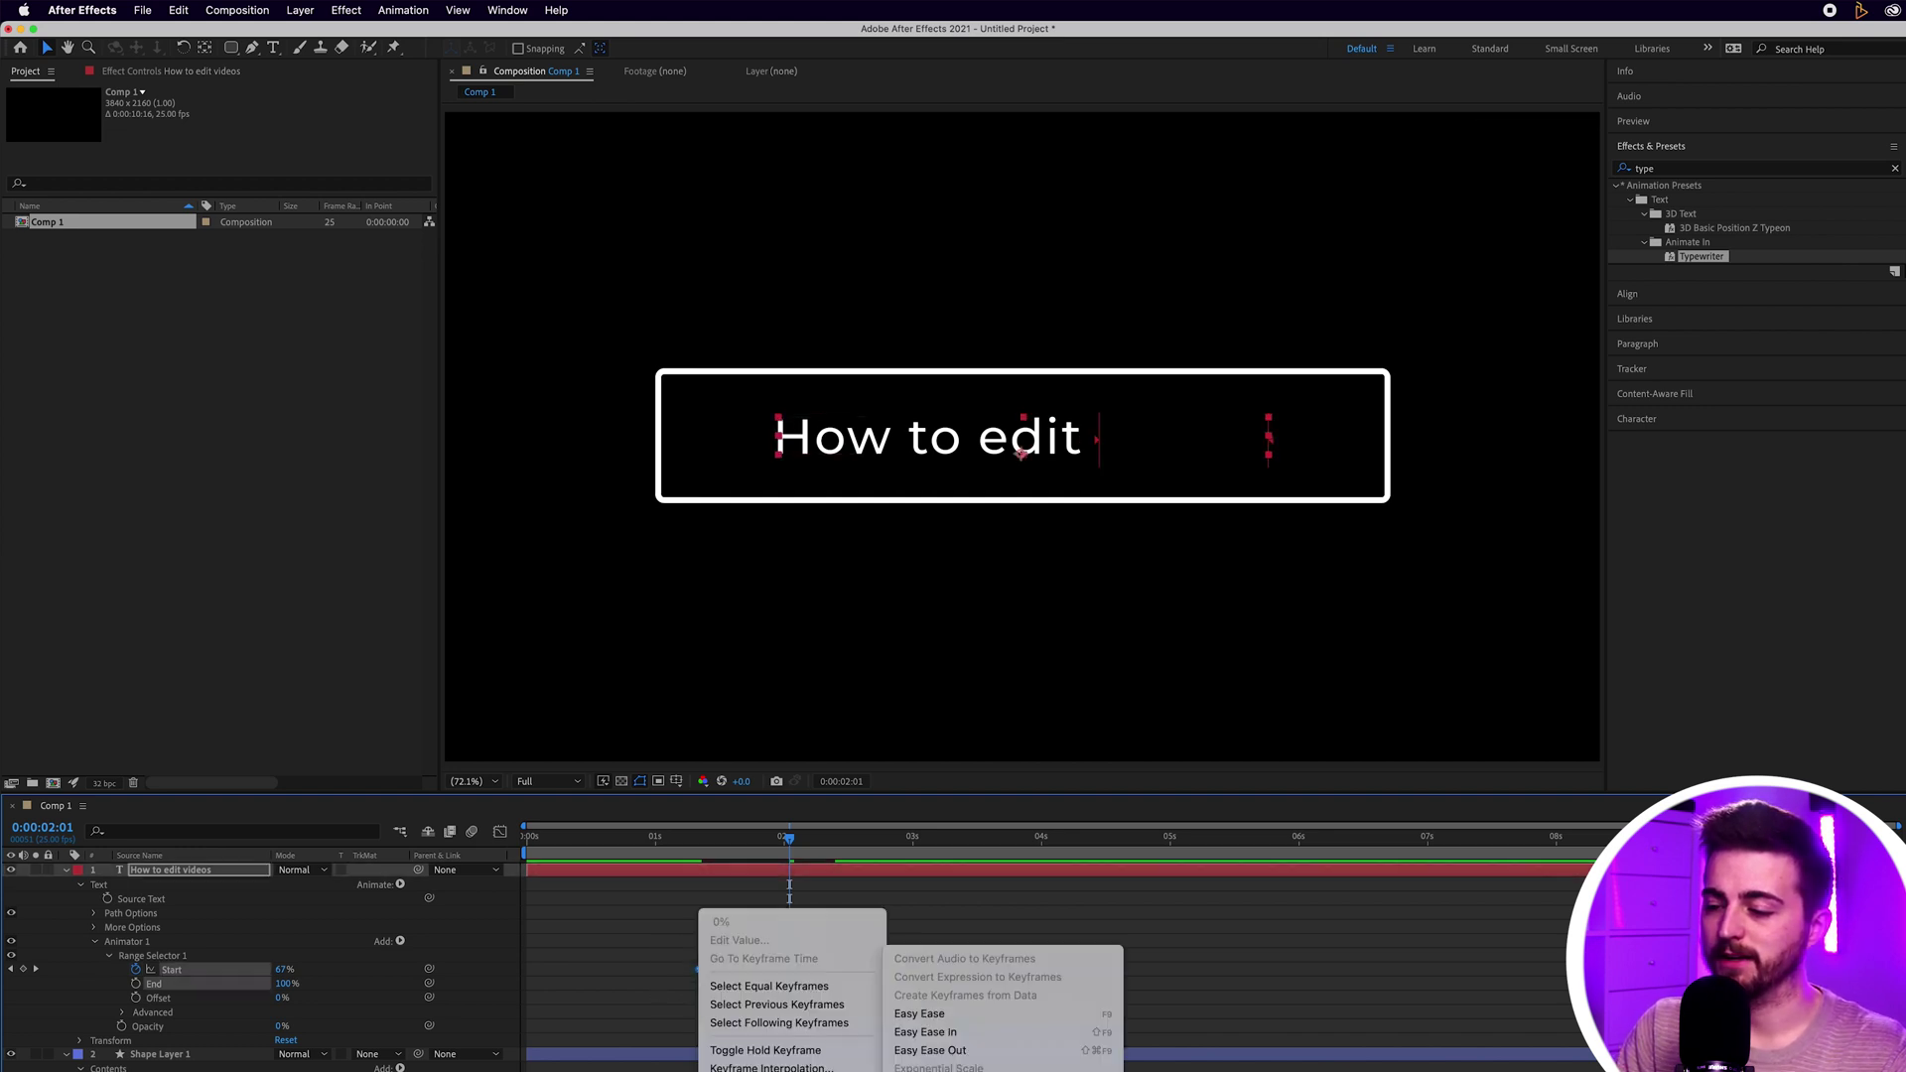
{"action": "left_click", "coordinate": [959, 1014]}
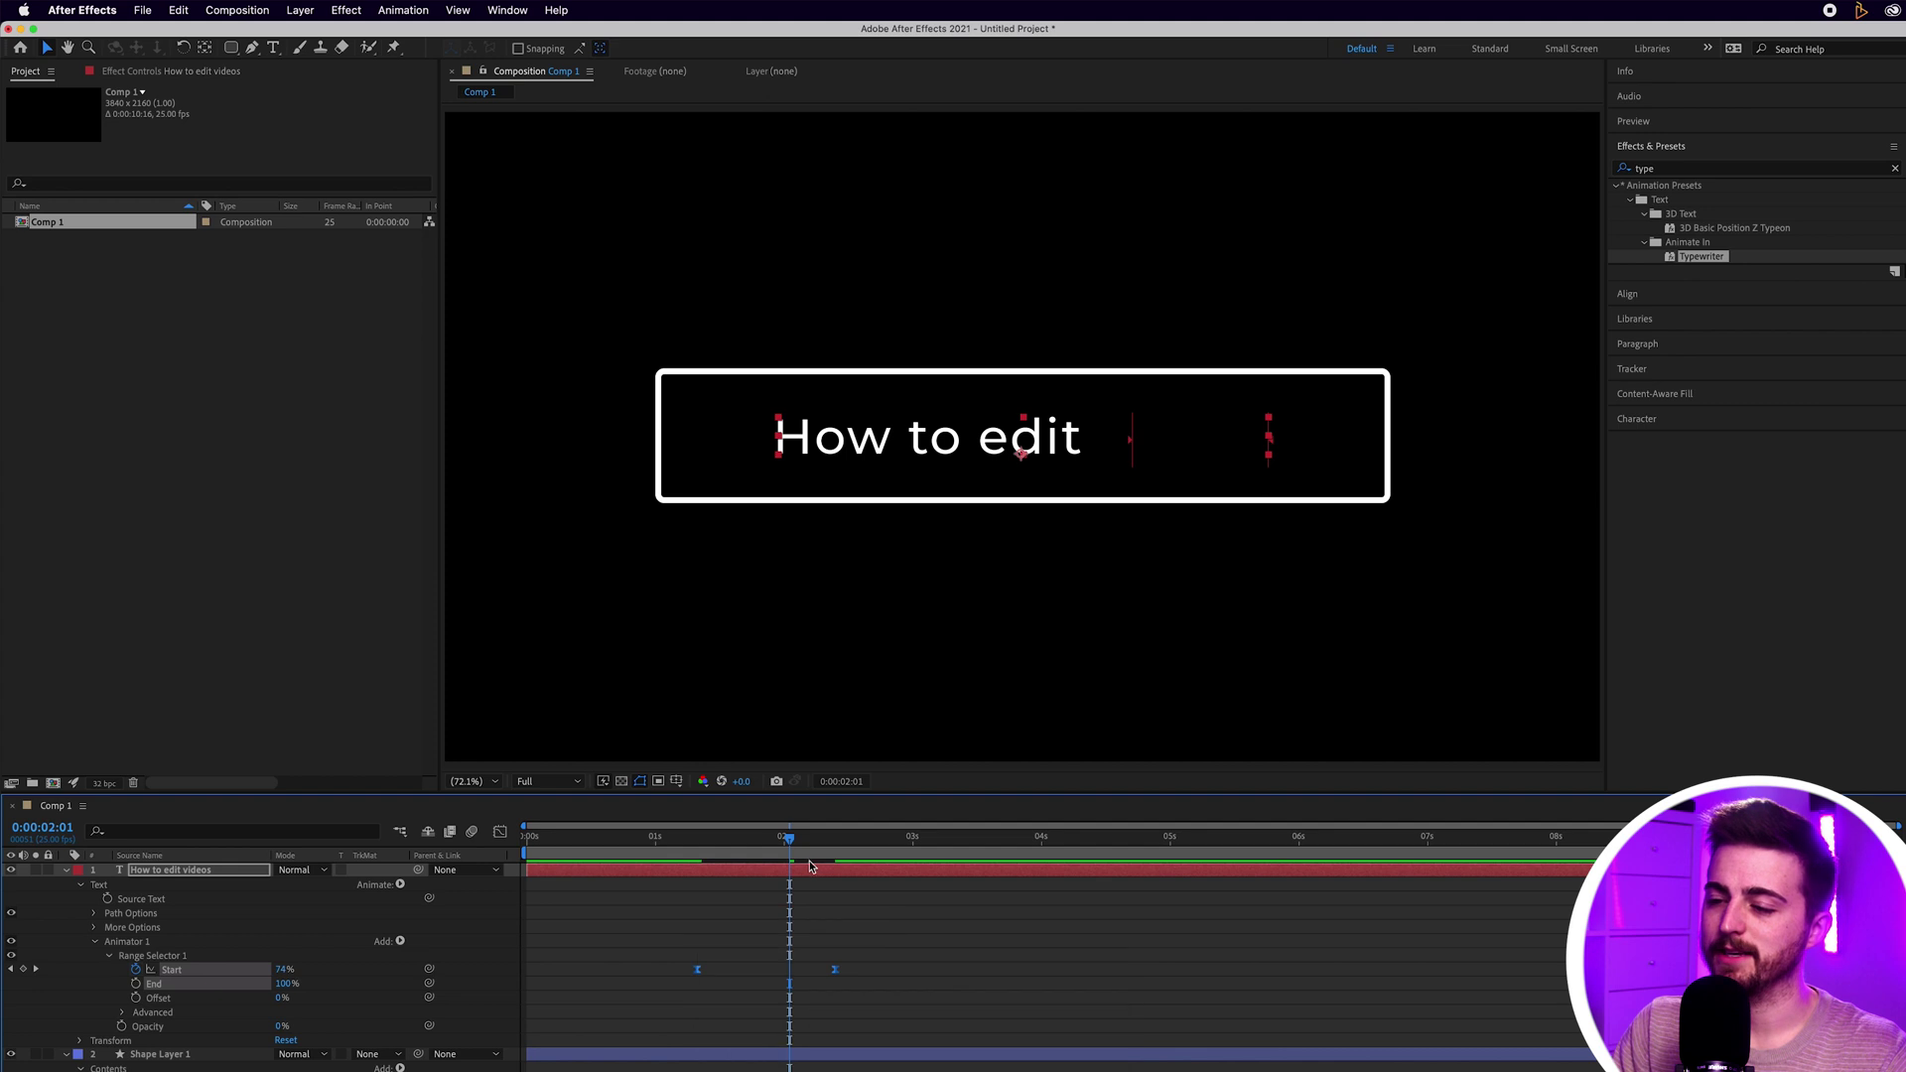
{"action": "key", "text": "space"}
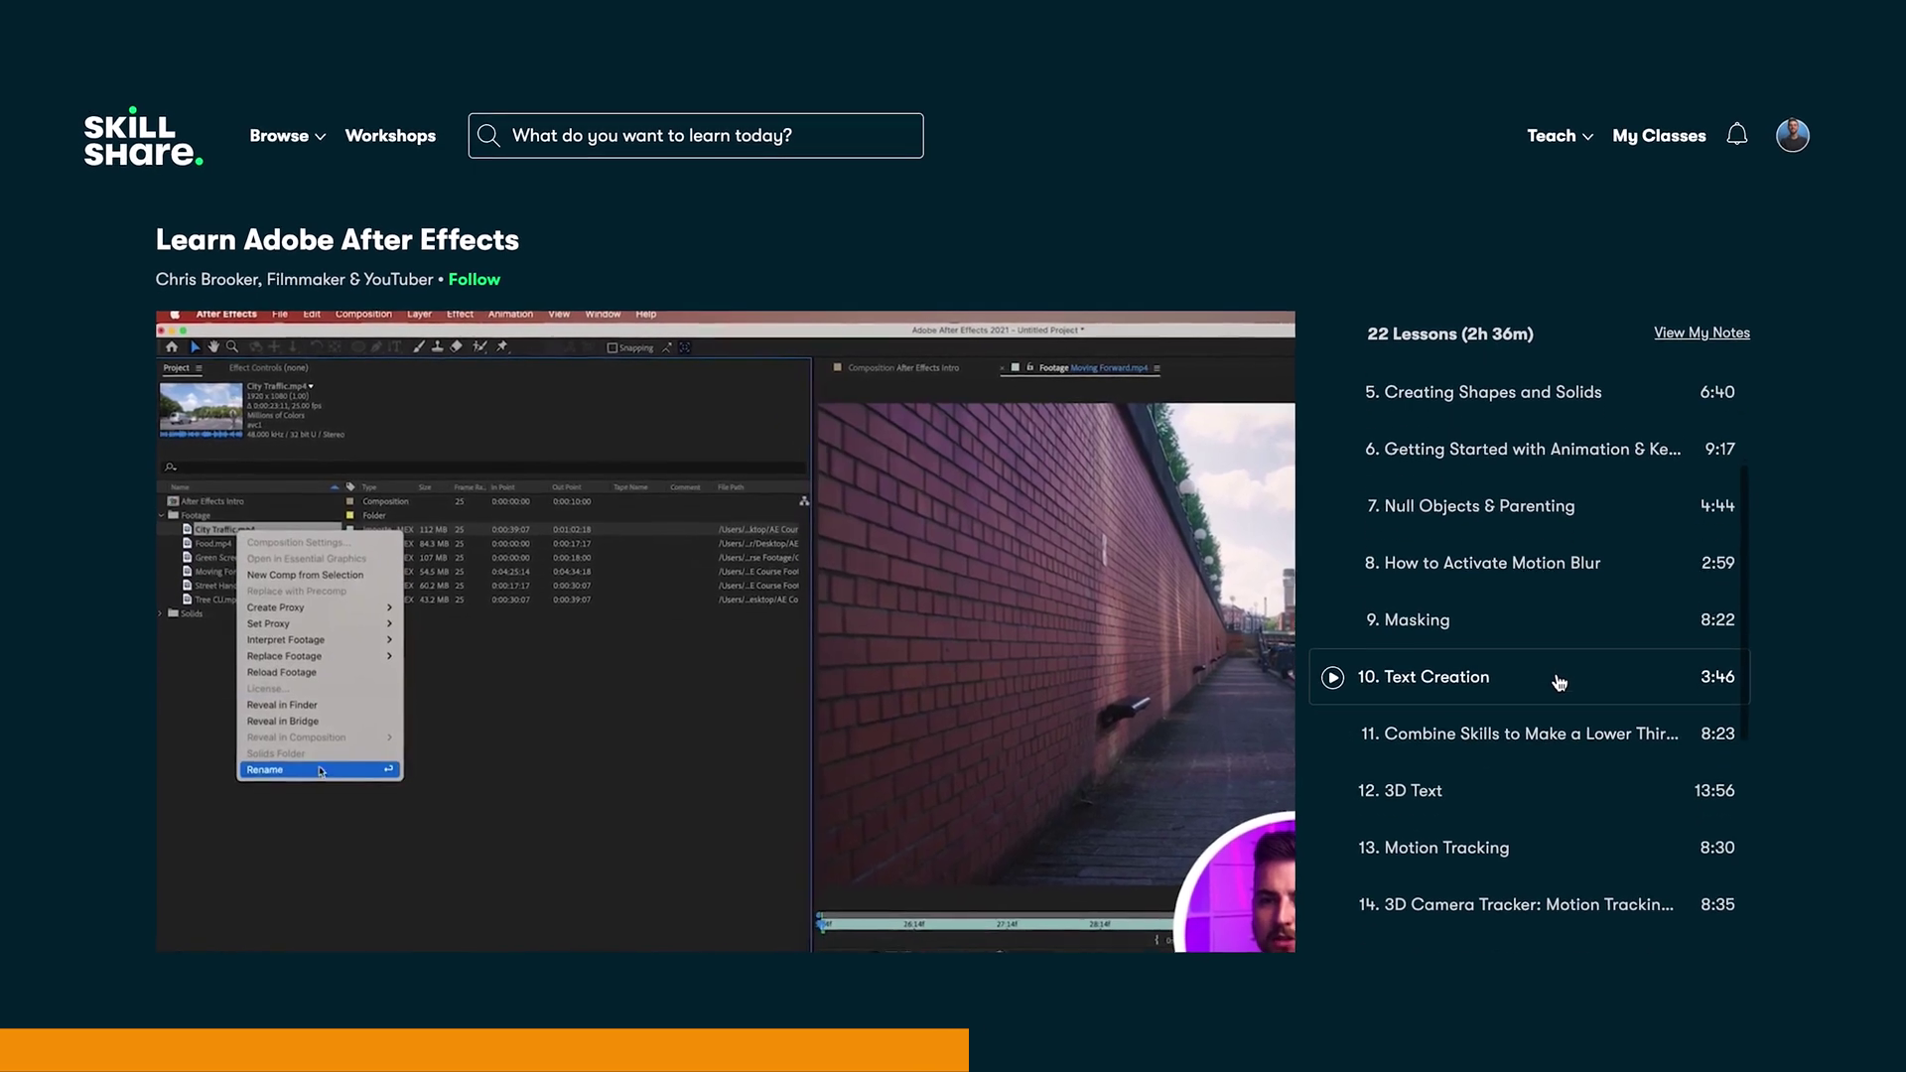
{"action": "scroll", "coordinate": [1558, 682], "scroll_direction": "down", "scroll_amount": 5}
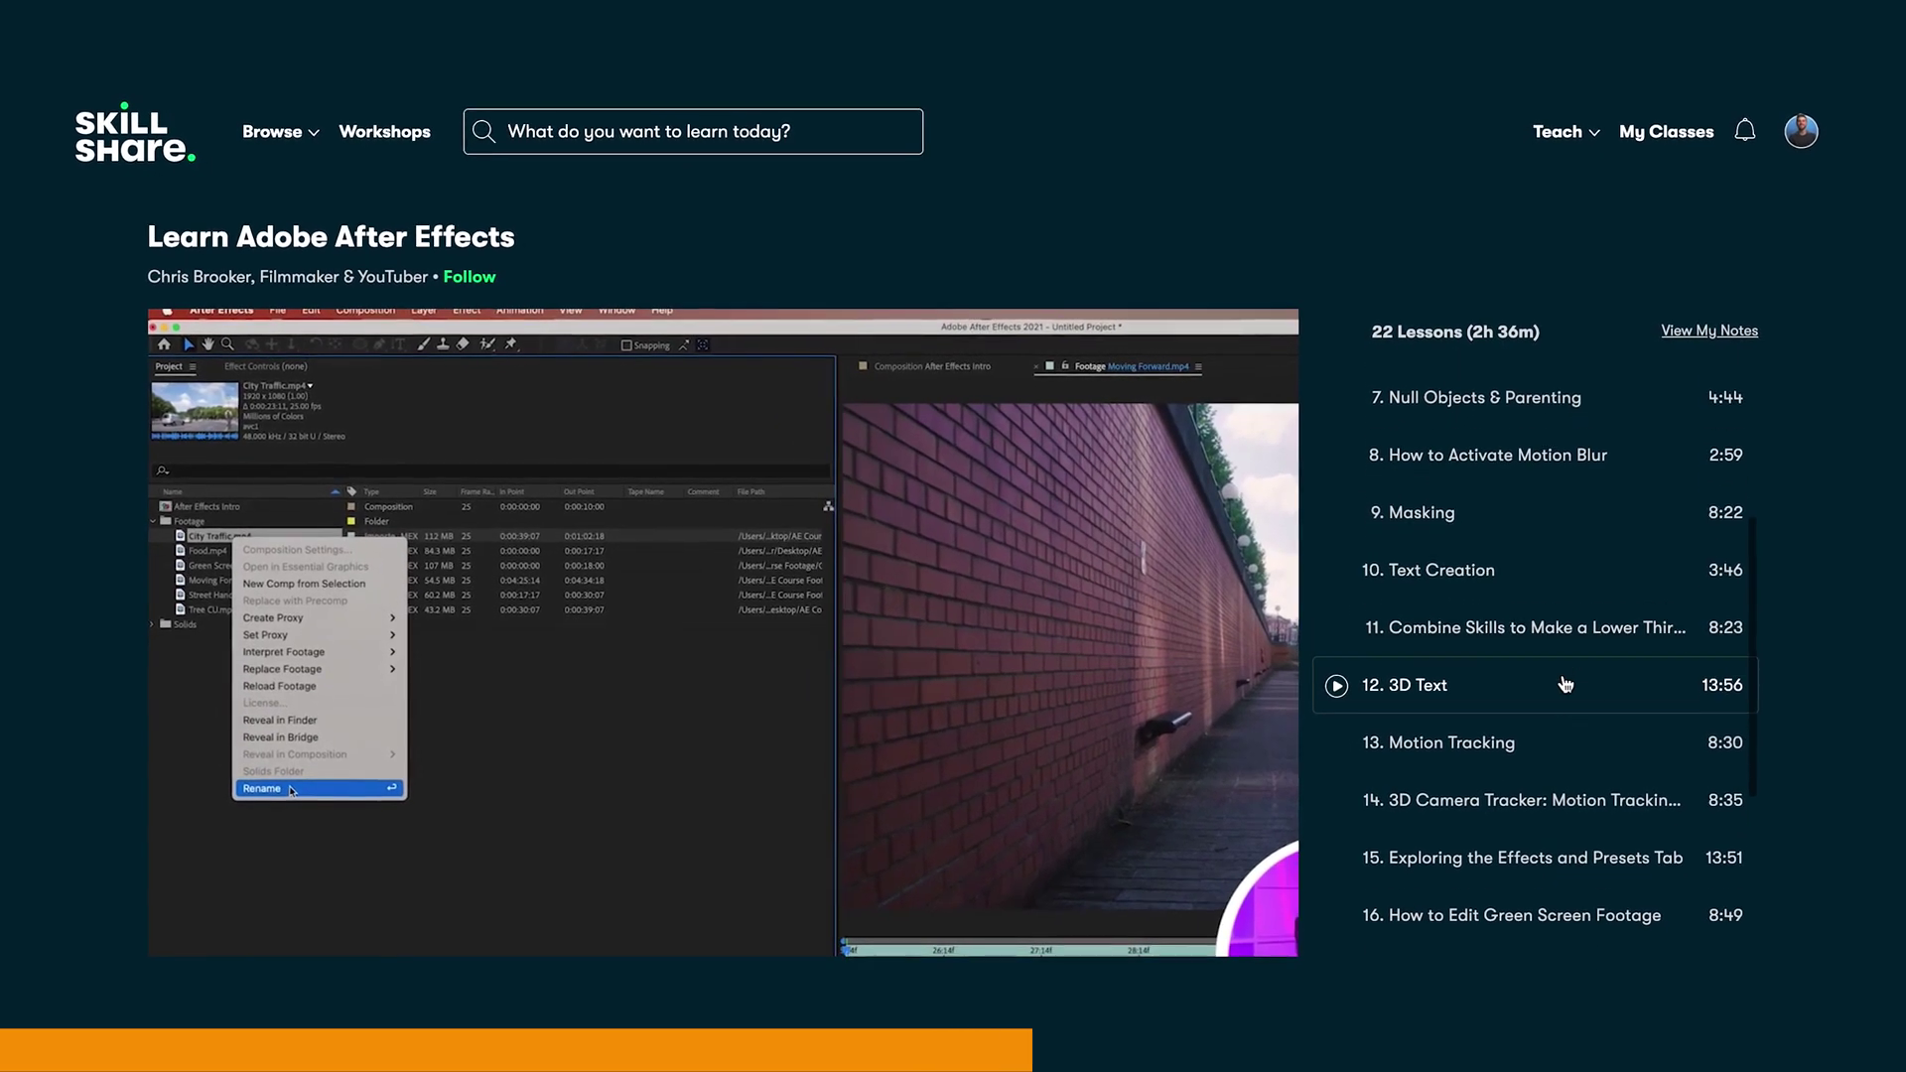
{"action": "scroll", "coordinate": [1572, 685], "scroll_direction": "down", "scroll_amount": 3}
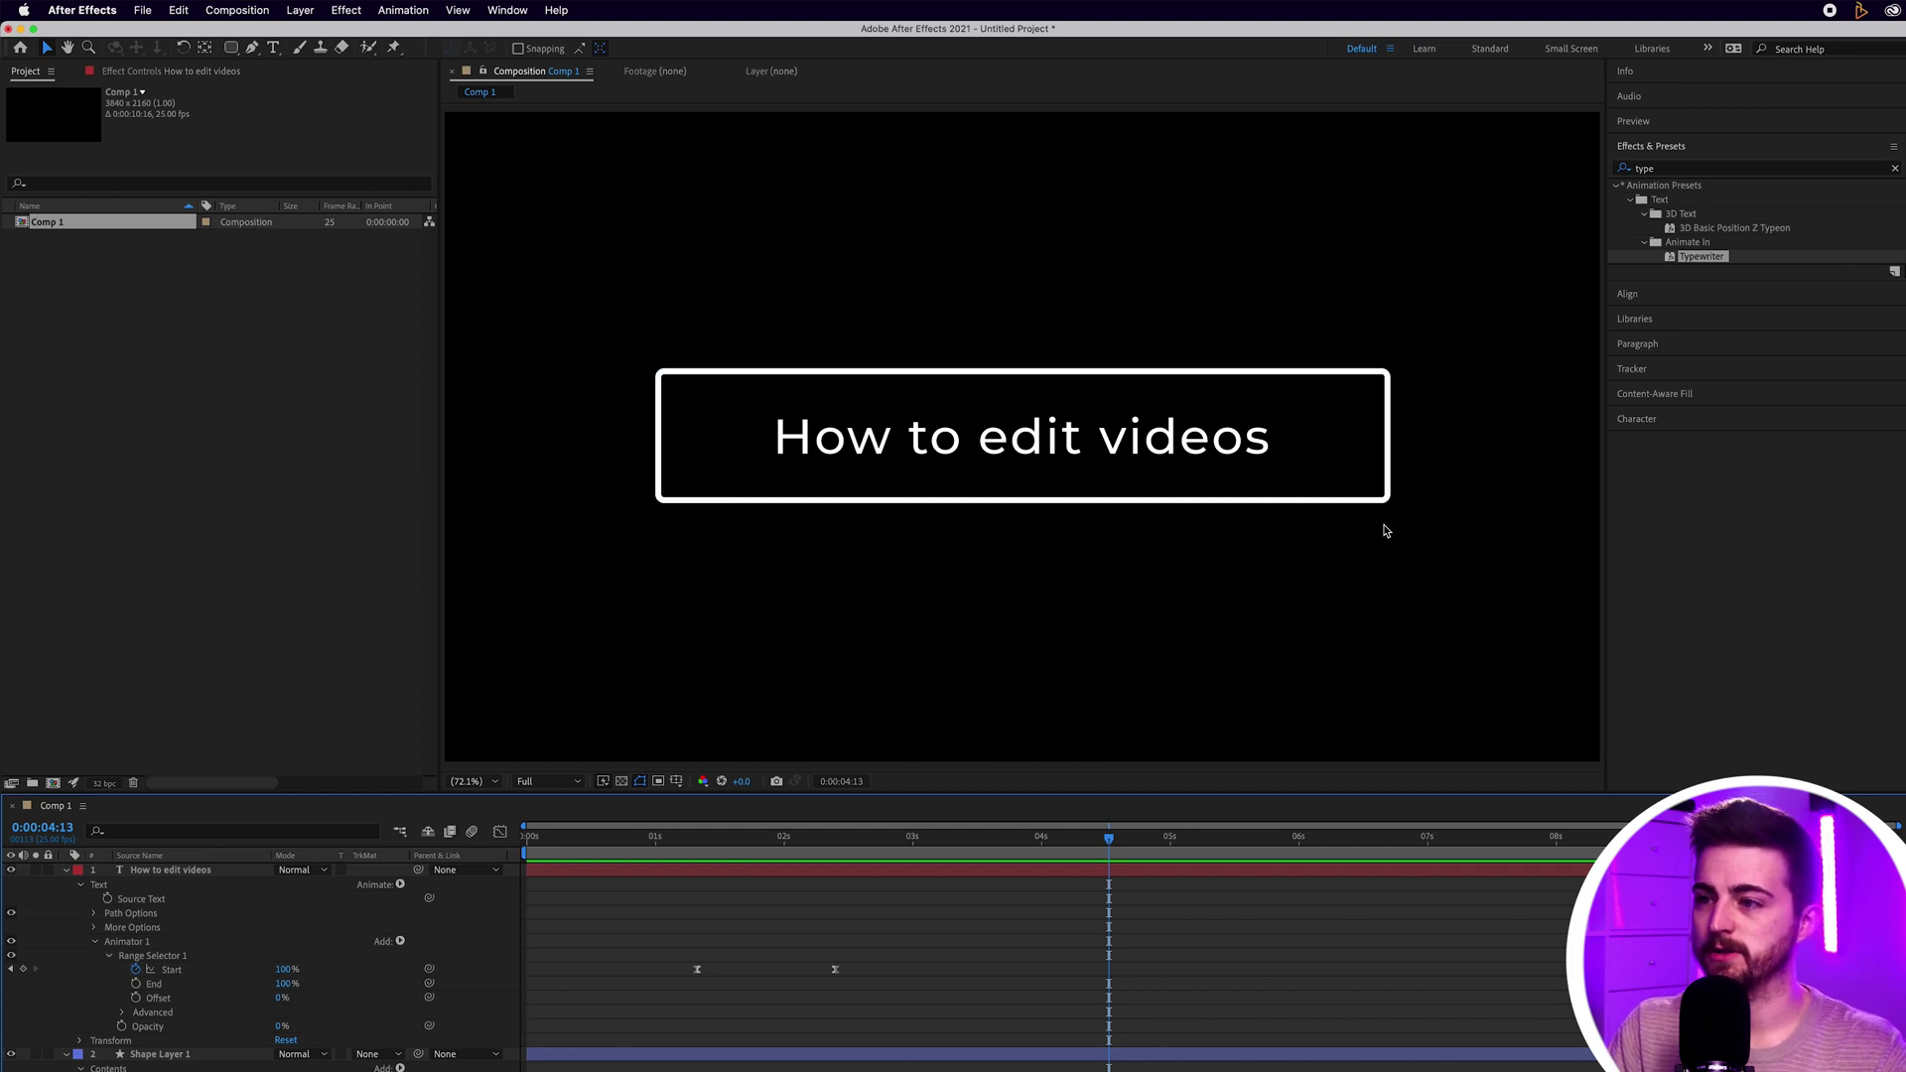
Step: With the Pen tool, draw a magnifier handle and curved lens loop below the search box
{"action": "left_click", "coordinate": [252, 47]}
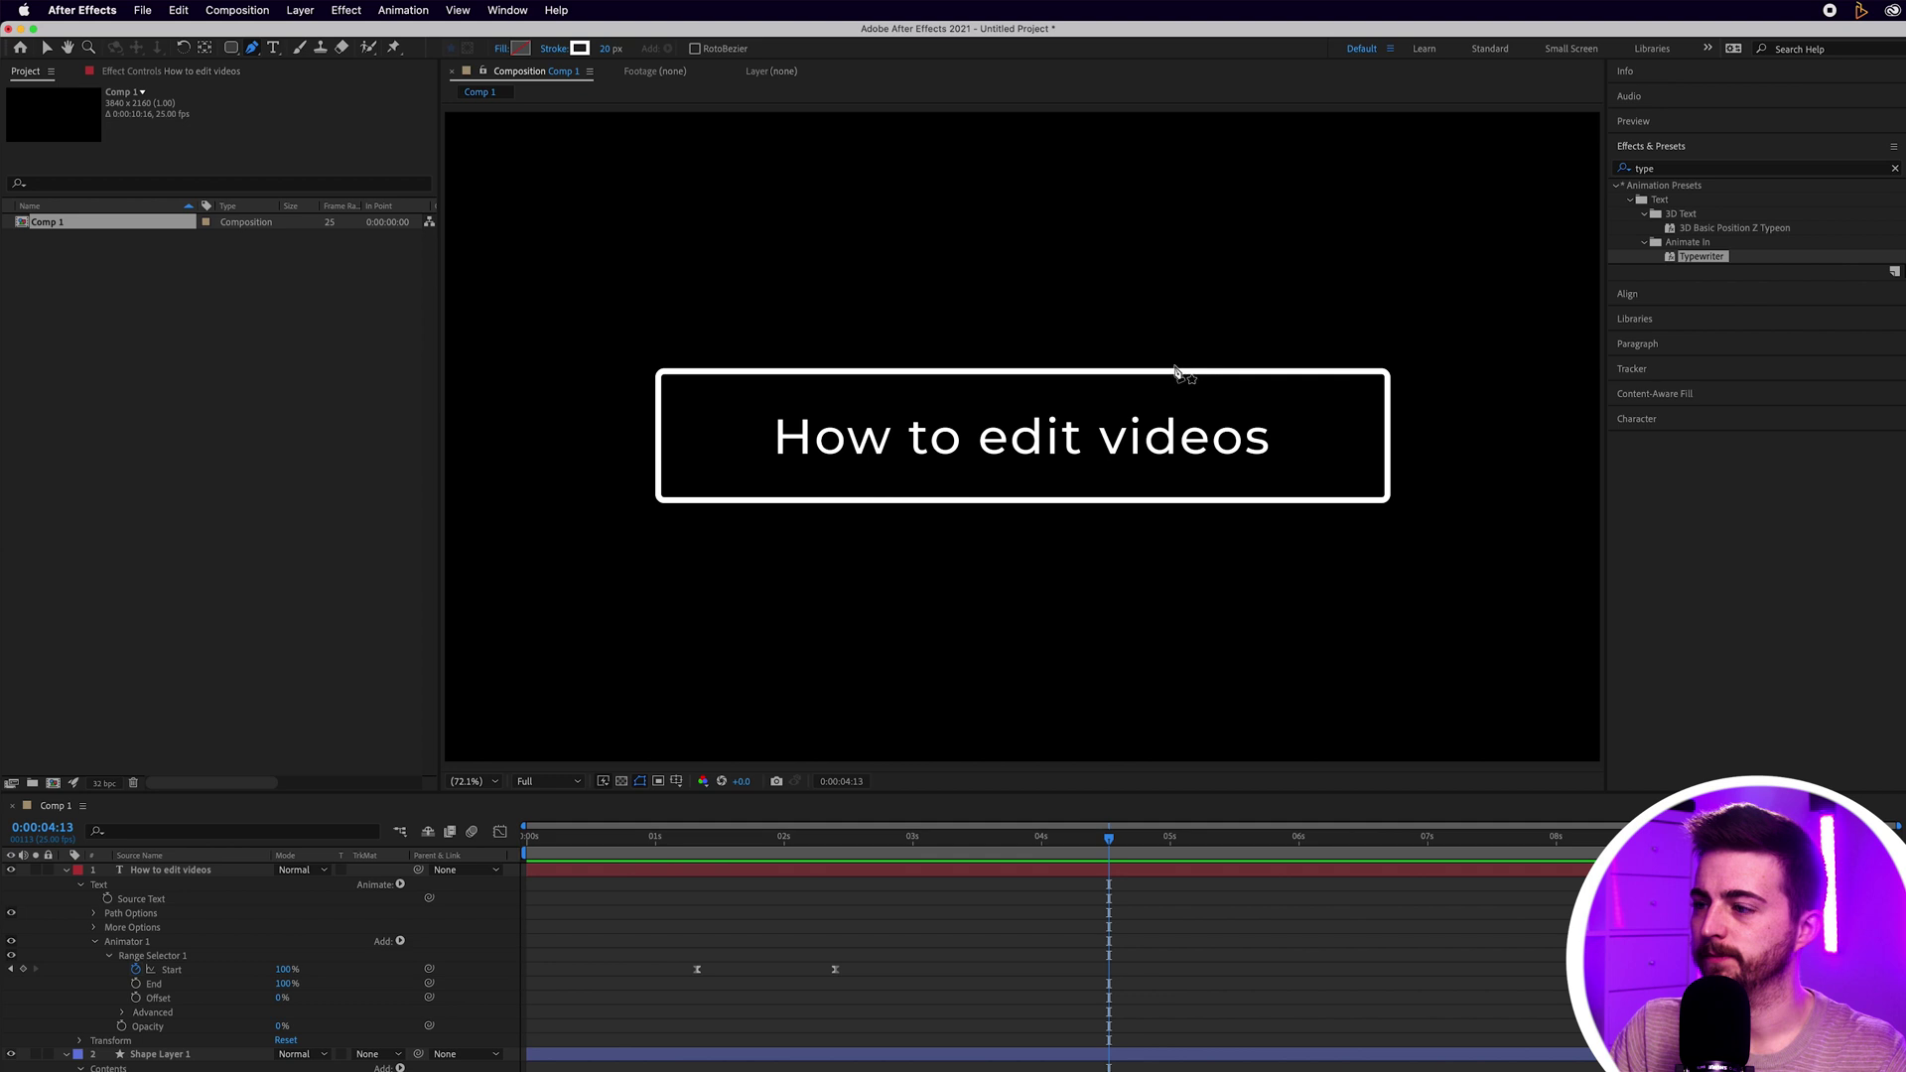
{"action": "left_click", "coordinate": [925, 690]}
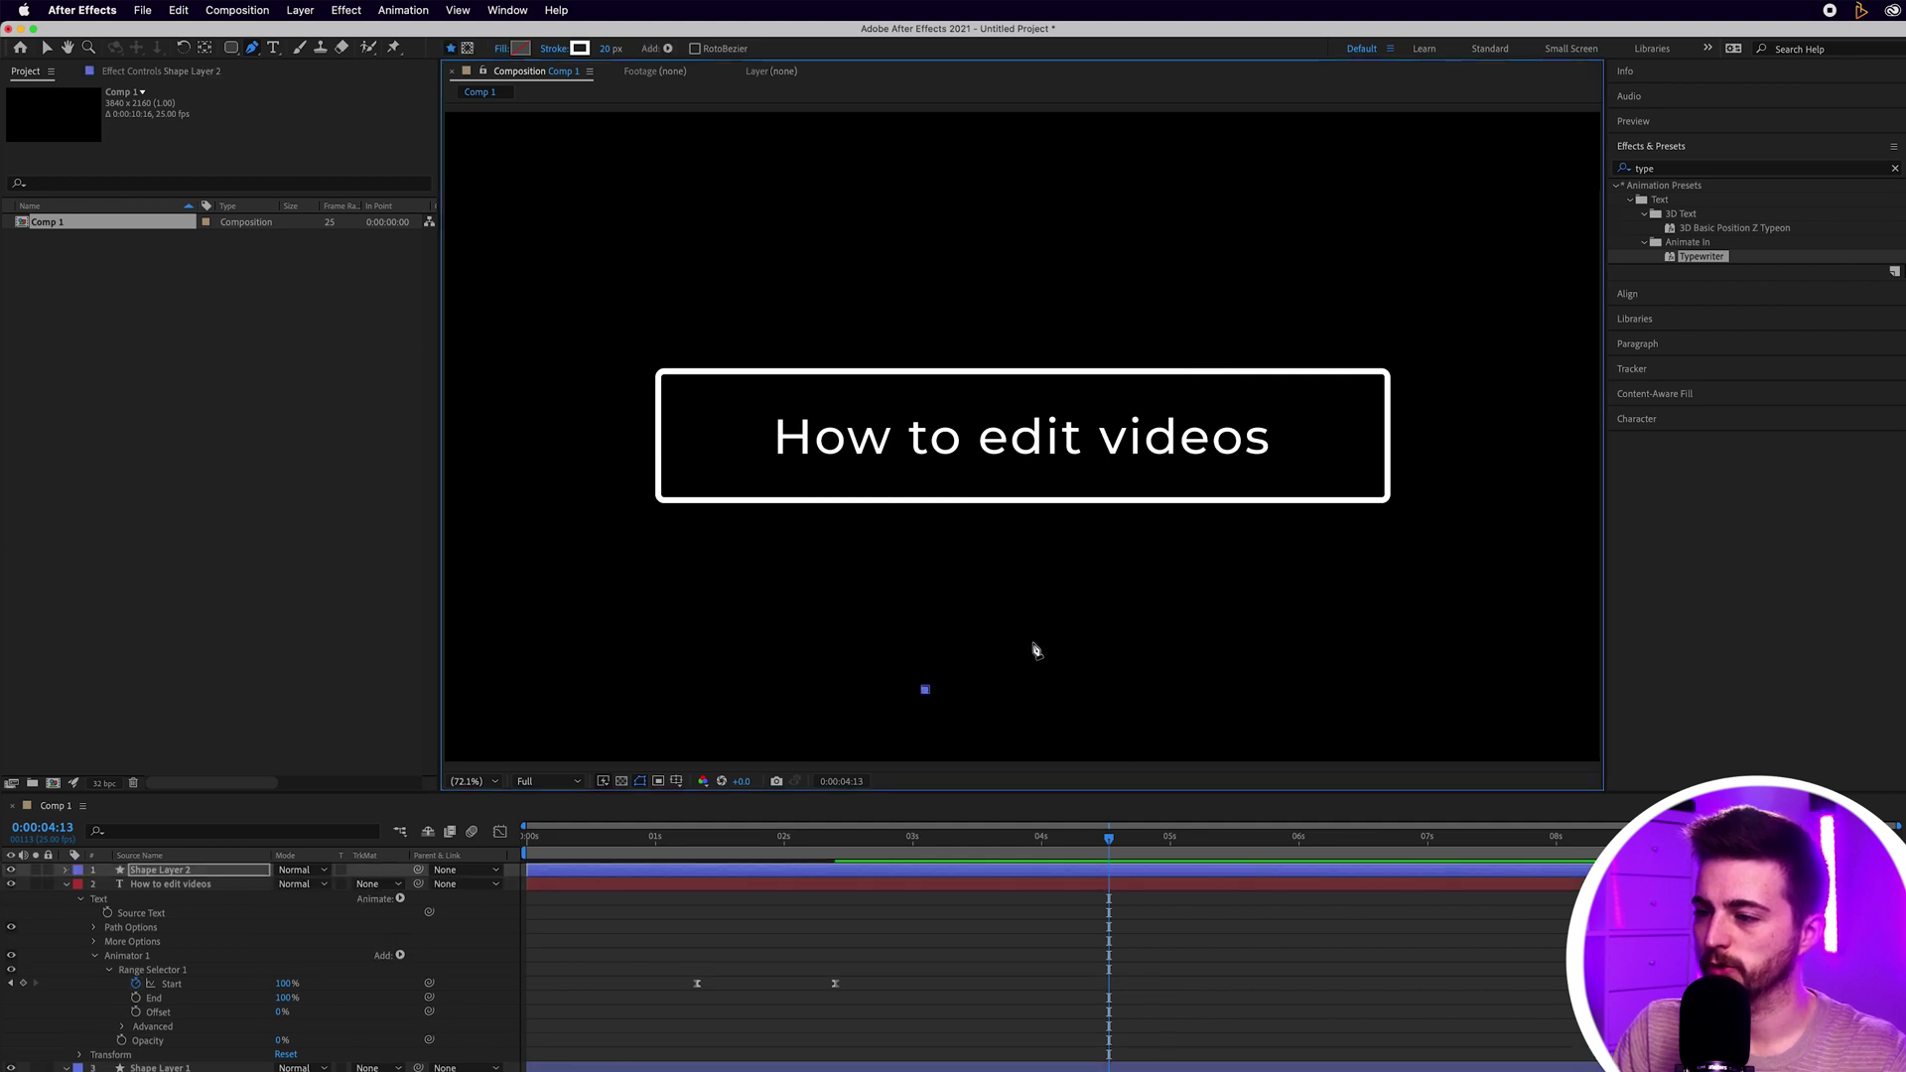
{"action": "left_click", "coordinate": [1060, 622]}
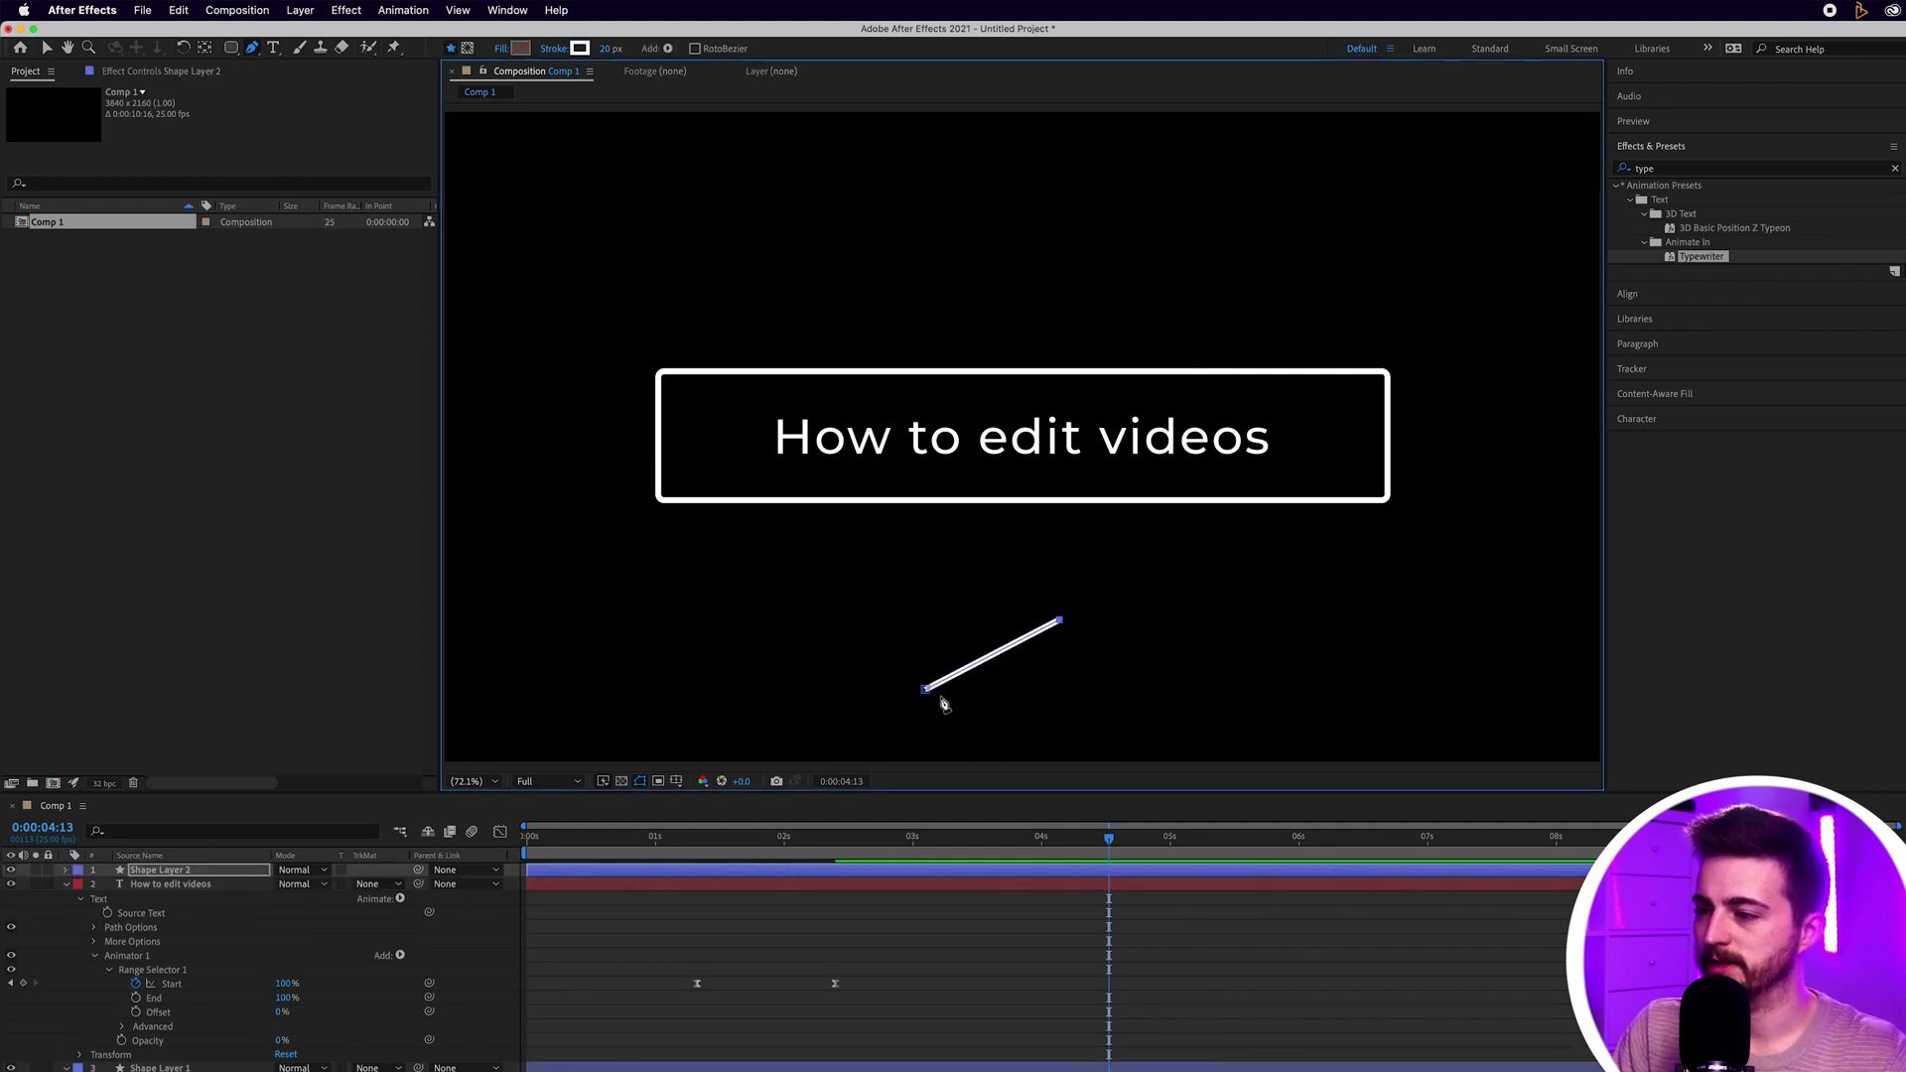
{"action": "left_click_drag", "start_coordinate": [1059, 549], "coordinate": [1142, 537]}
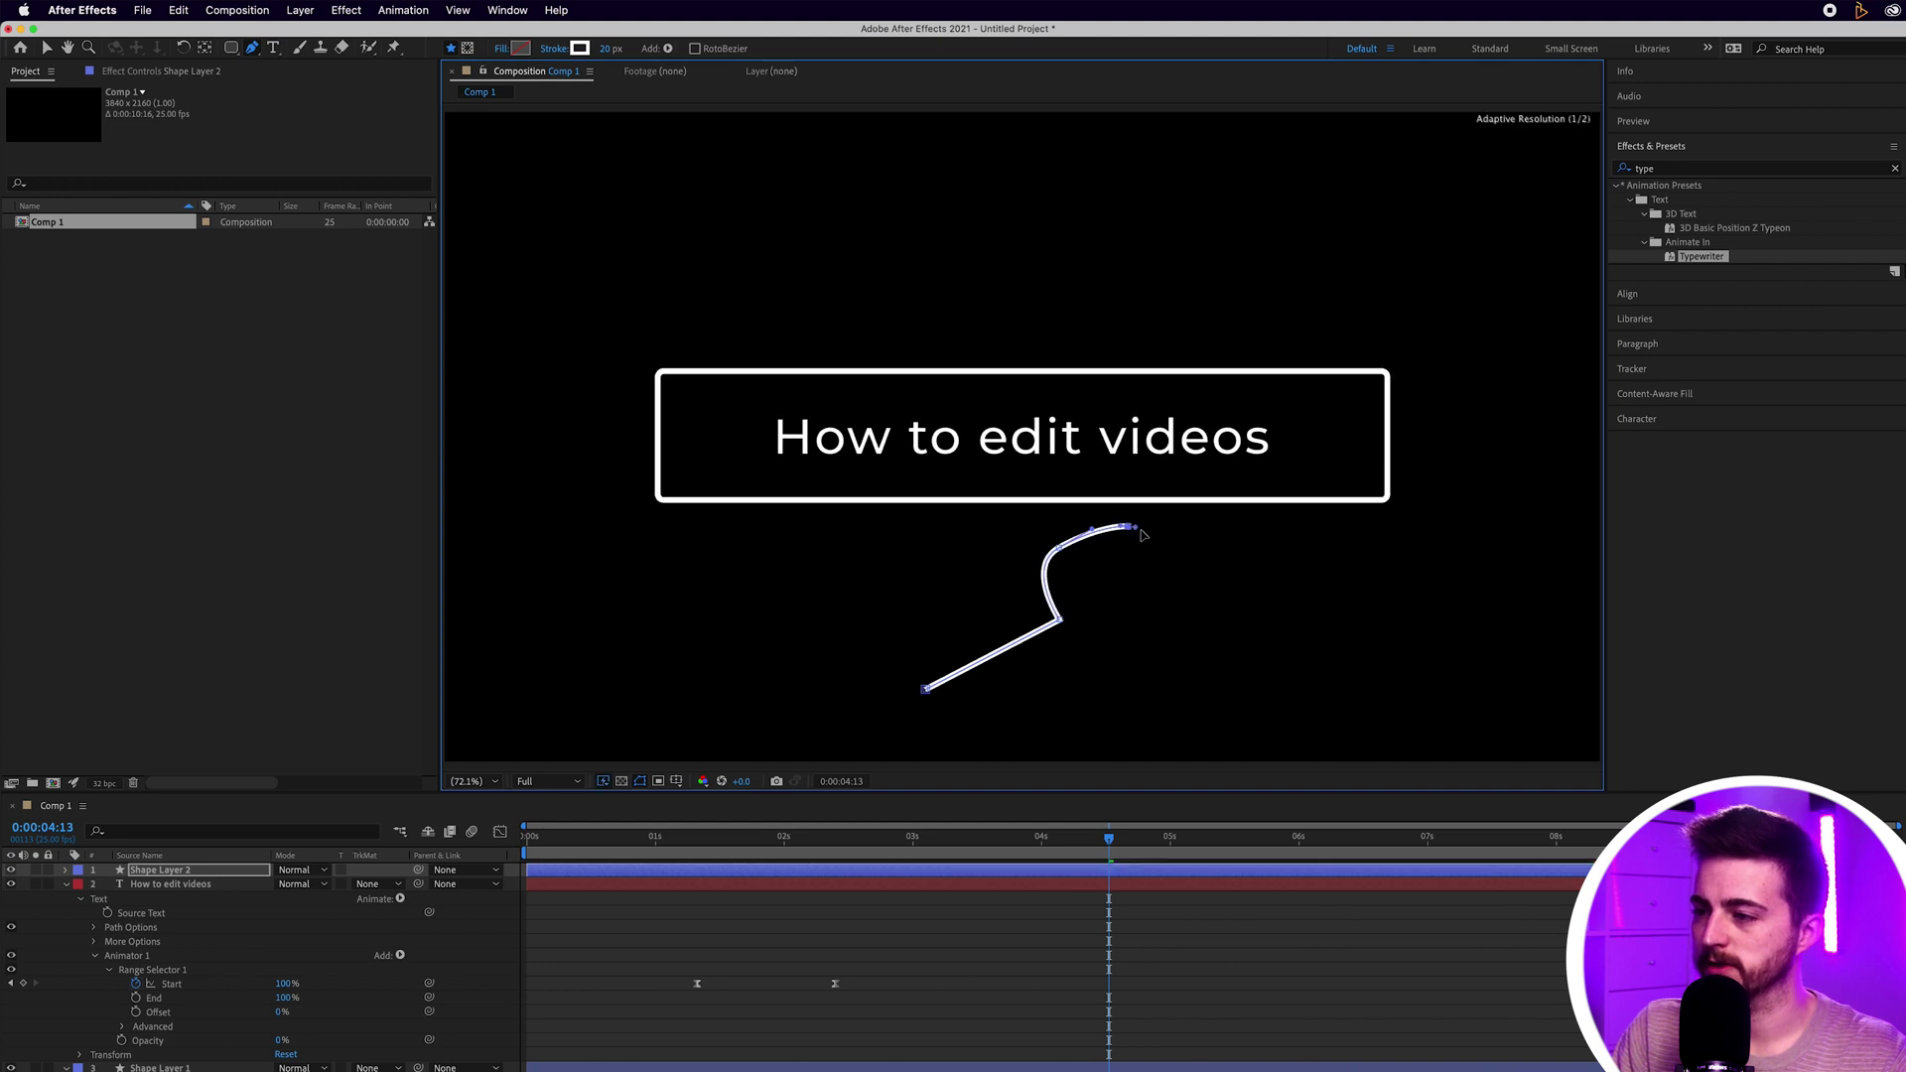
{"action": "left_click", "coordinate": [1166, 594]}
{"action": "left_click_drag", "start_coordinate": [1132, 647], "coordinate": [1082, 660]}
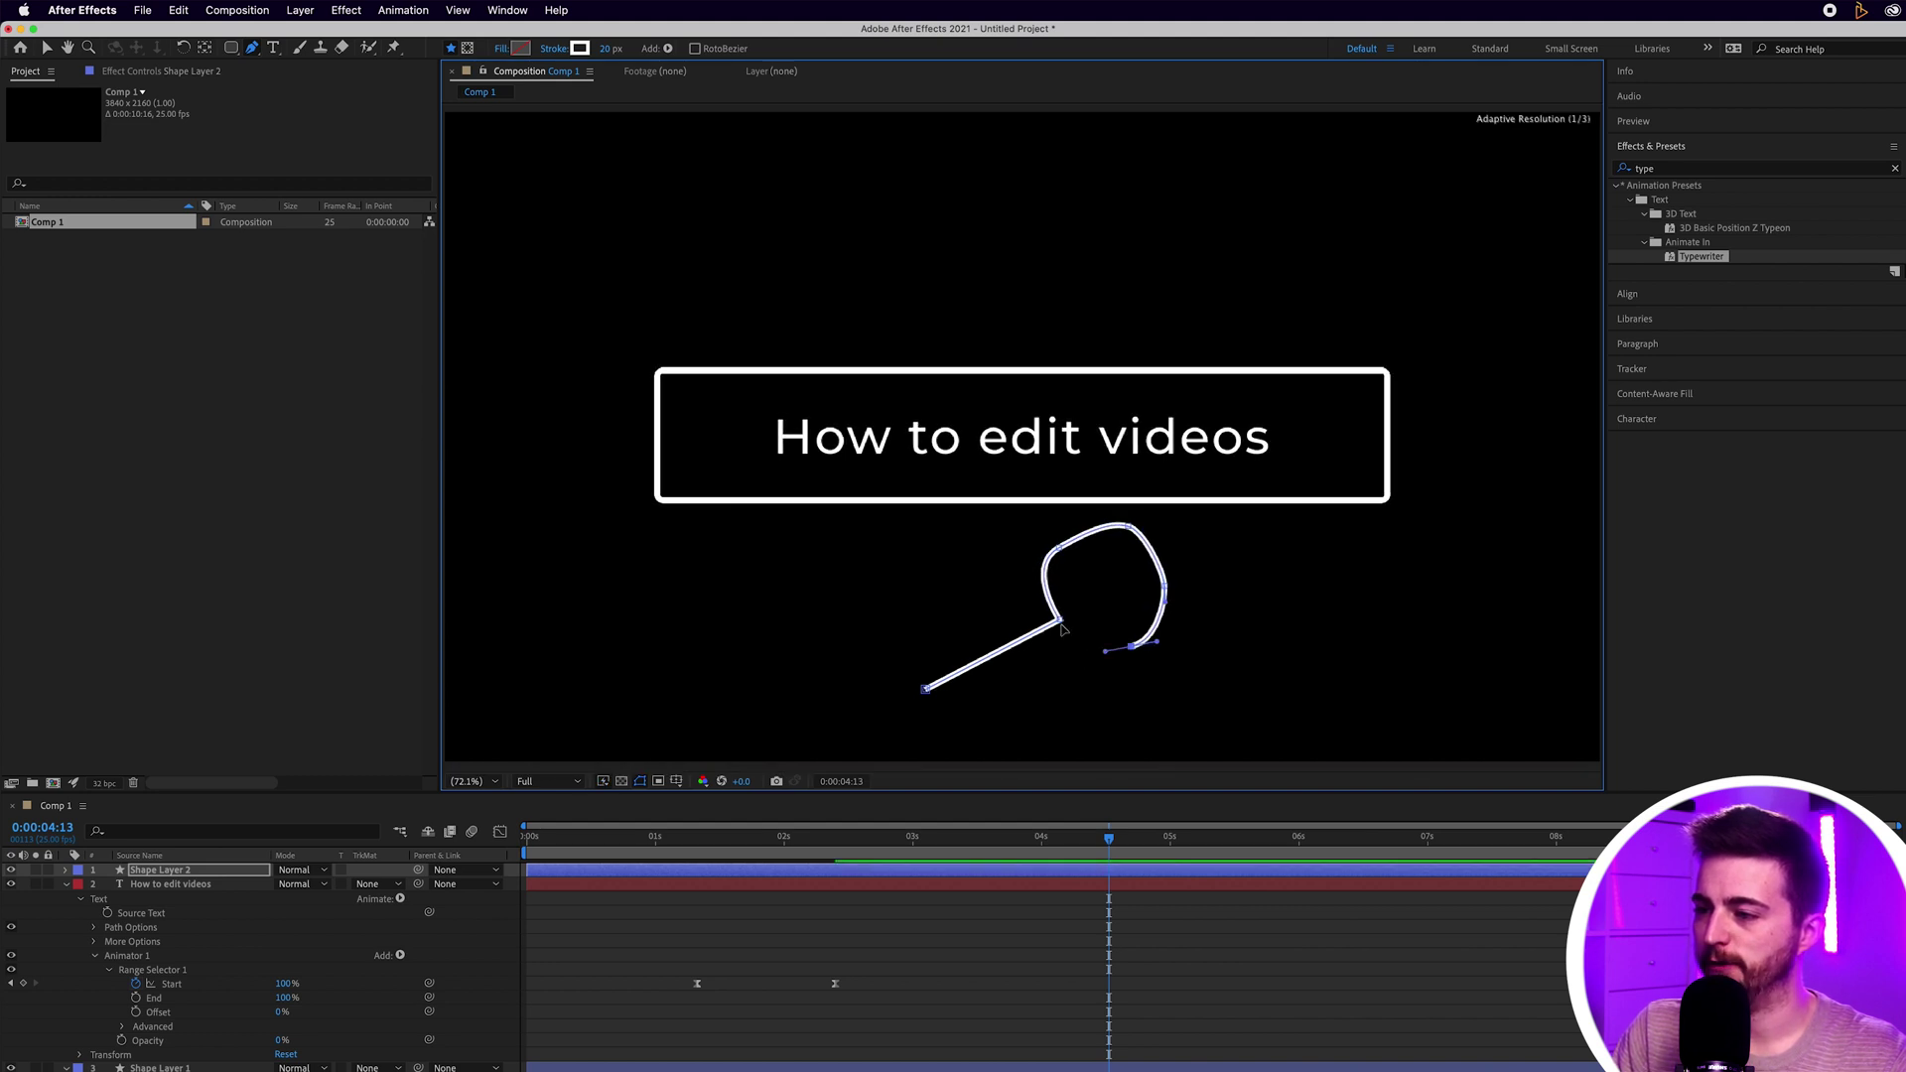
{"action": "left_click", "coordinate": [1064, 625]}
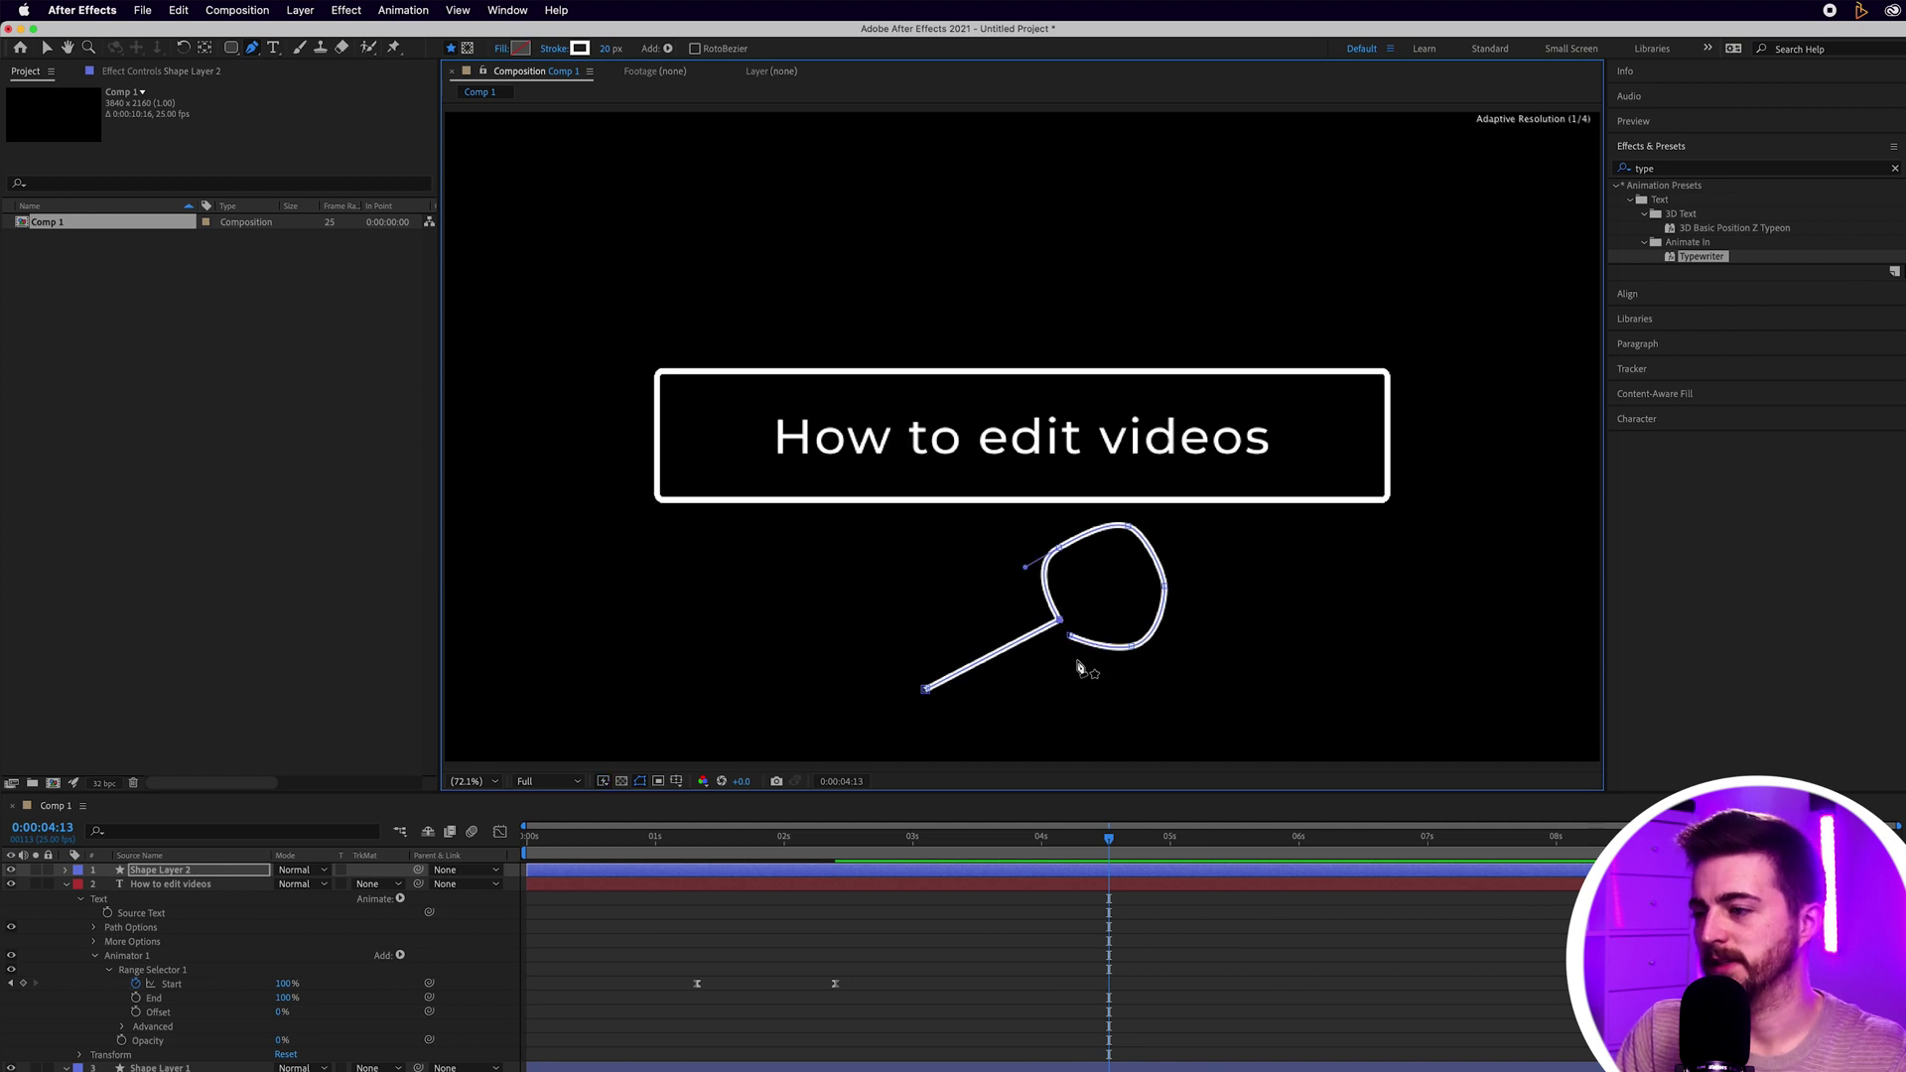
Step: Close the lens, smooth its curves, and thicken the white stroke to about 105 px
{"action": "key", "text": "period"}
{"action": "key", "text": "period"}
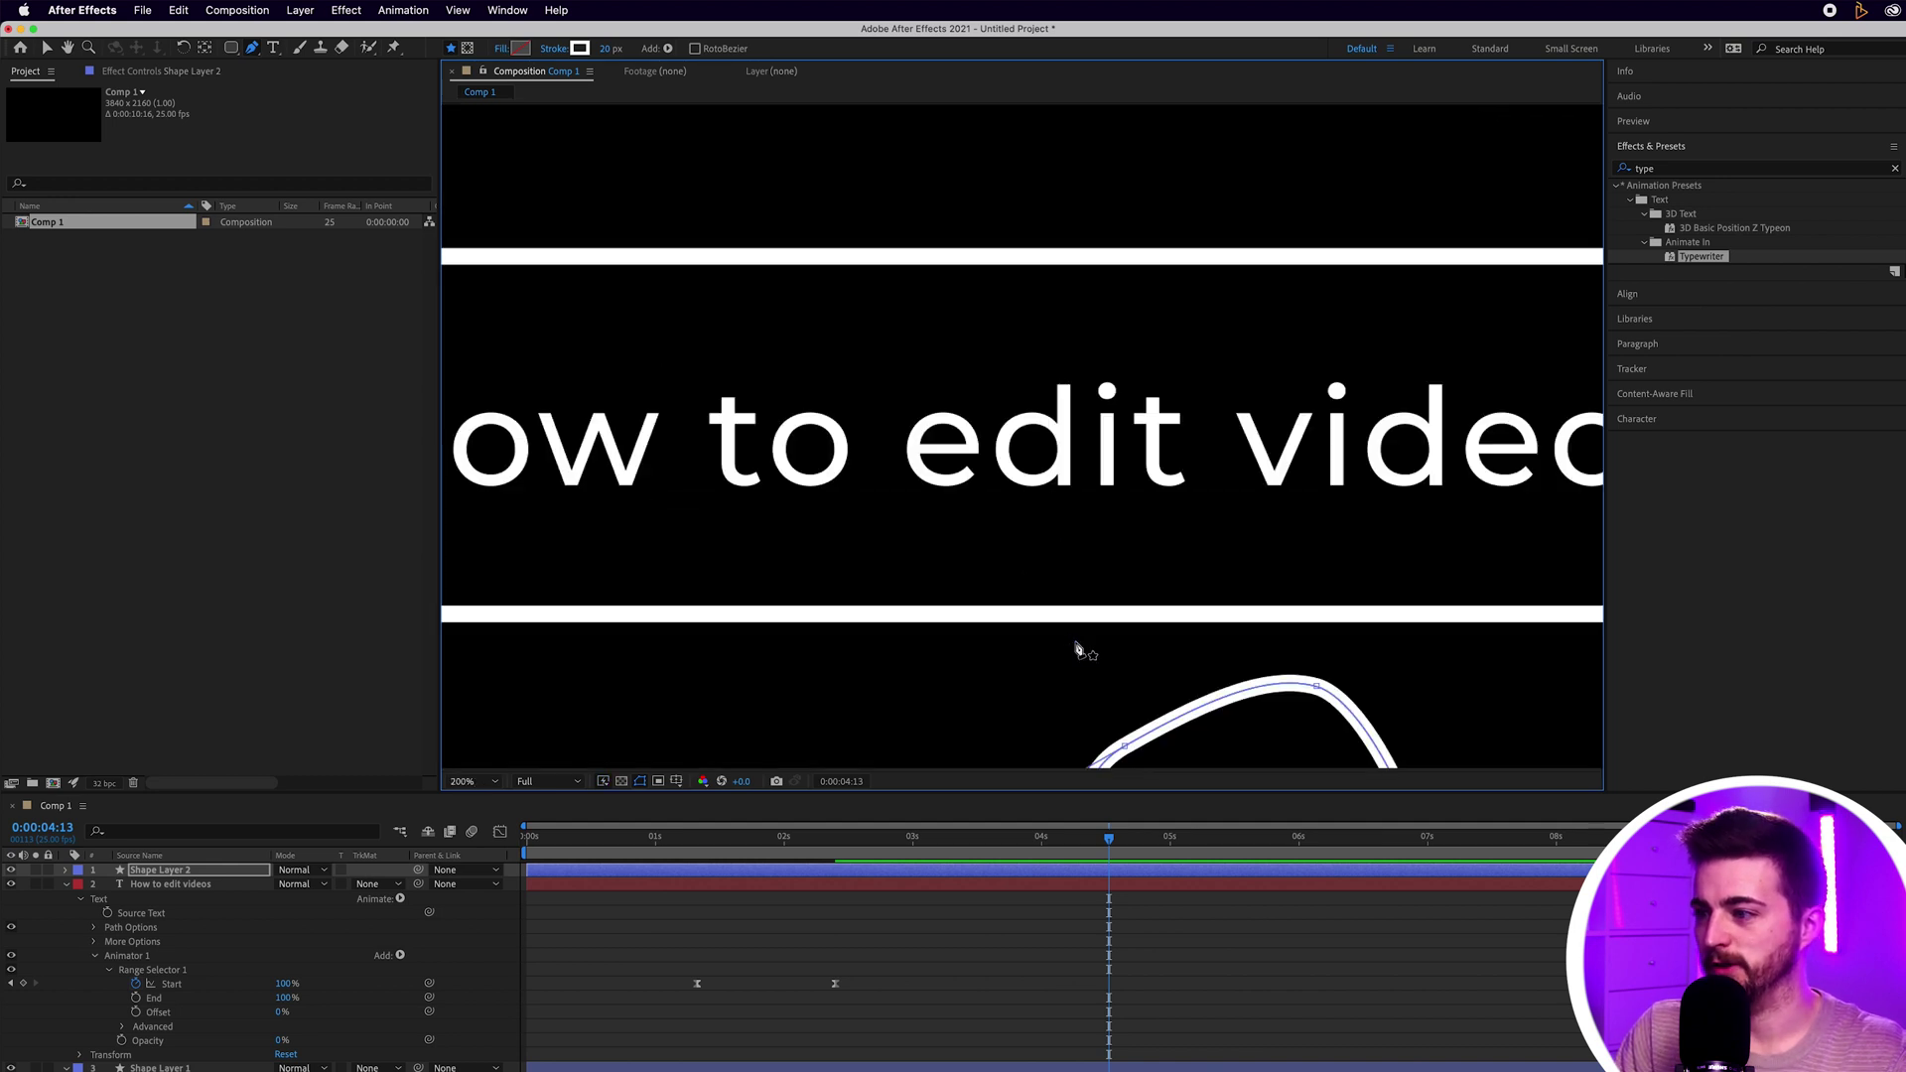
{"action": "scroll", "coordinate": [1141, 638], "scroll_direction": "down", "scroll_amount": 5}
{"action": "left_click", "coordinate": [1080, 600]}
{"action": "left_click", "coordinate": [1047, 556]}
{"action": "left_click_drag", "start_coordinate": [1247, 625], "coordinate": [1248, 600]}
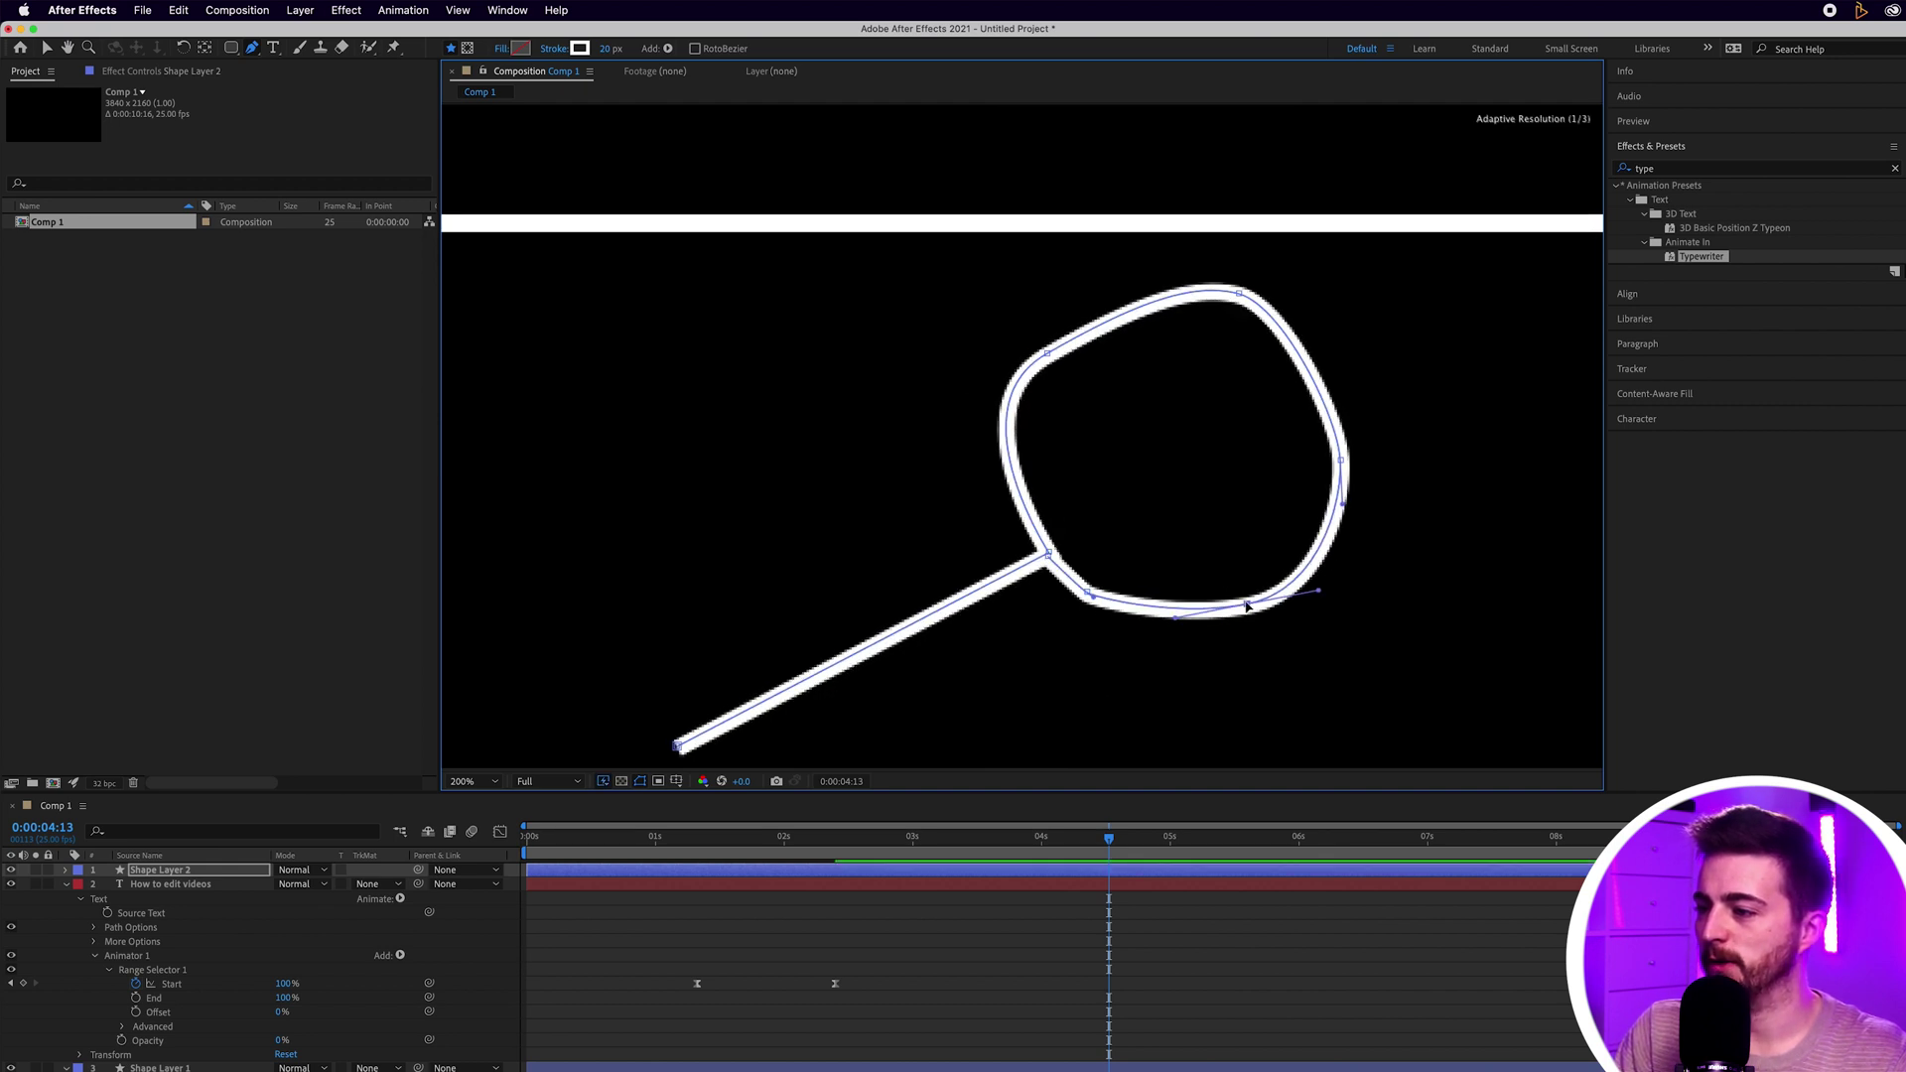
{"action": "left_click_drag", "start_coordinate": [1051, 354], "coordinate": [999, 391]}
{"action": "left_click", "coordinate": [1238, 309]}
{"action": "left_click_drag", "start_coordinate": [1238, 310], "coordinate": [1296, 318]}
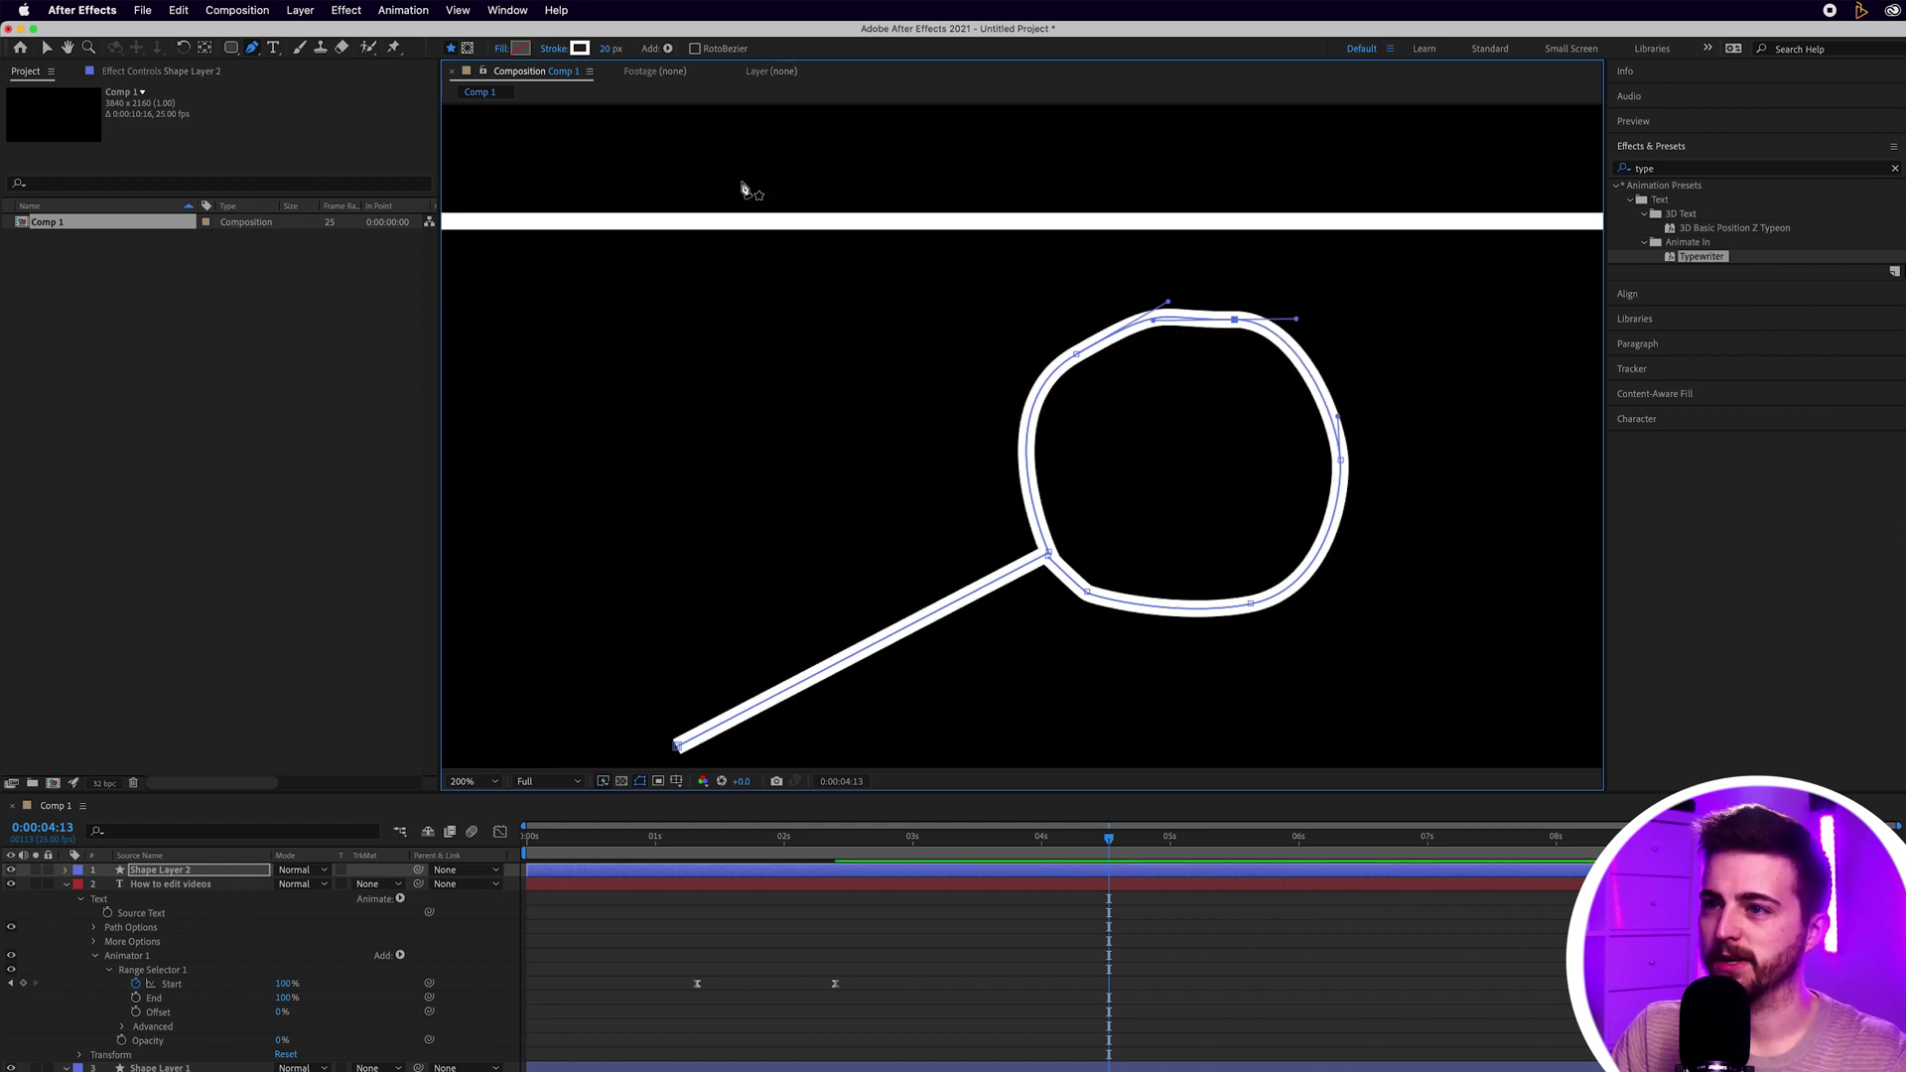
{"action": "left_click_drag", "start_coordinate": [609, 50], "coordinate": [685, 58]}
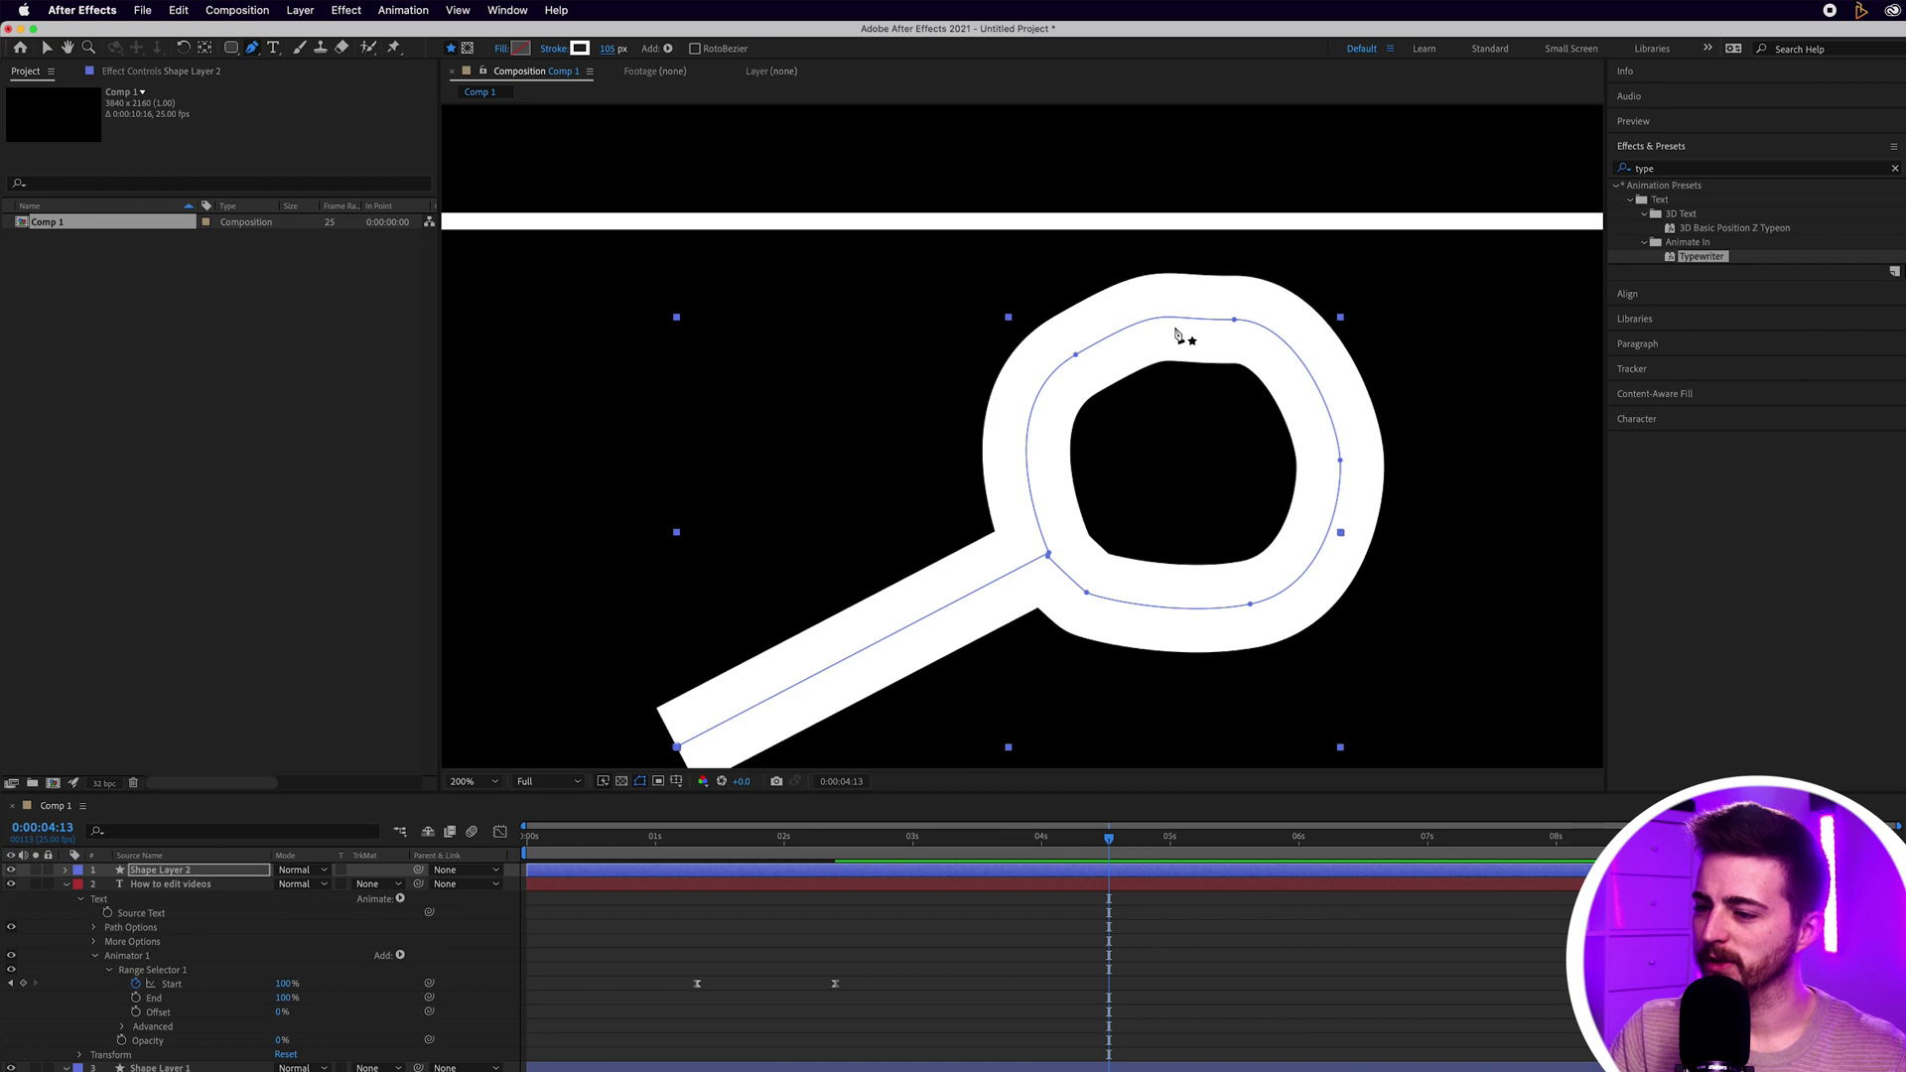
{"action": "key", "text": "shift+slash"}
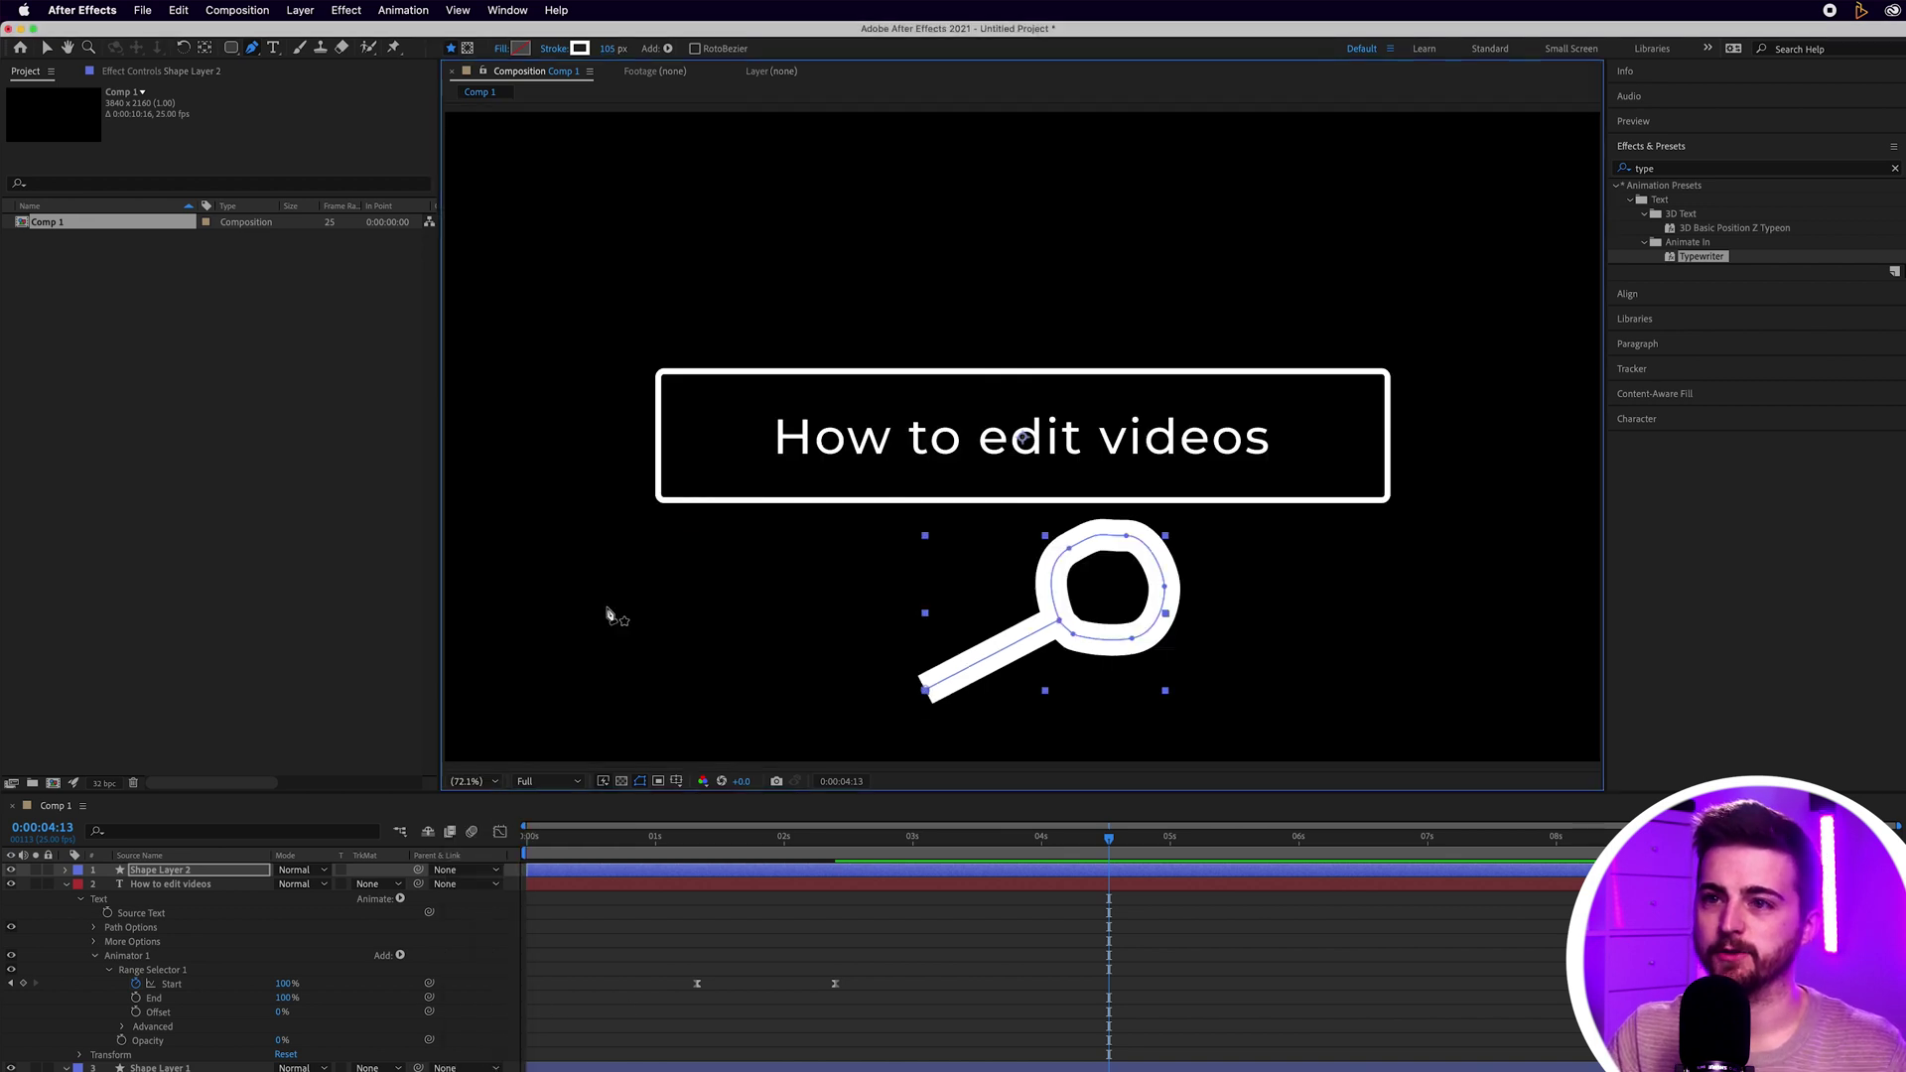
Step: Shrink the magnifier to about 20% scale and move it beside the word 'videos'
{"action": "left_click", "coordinate": [47, 50]}
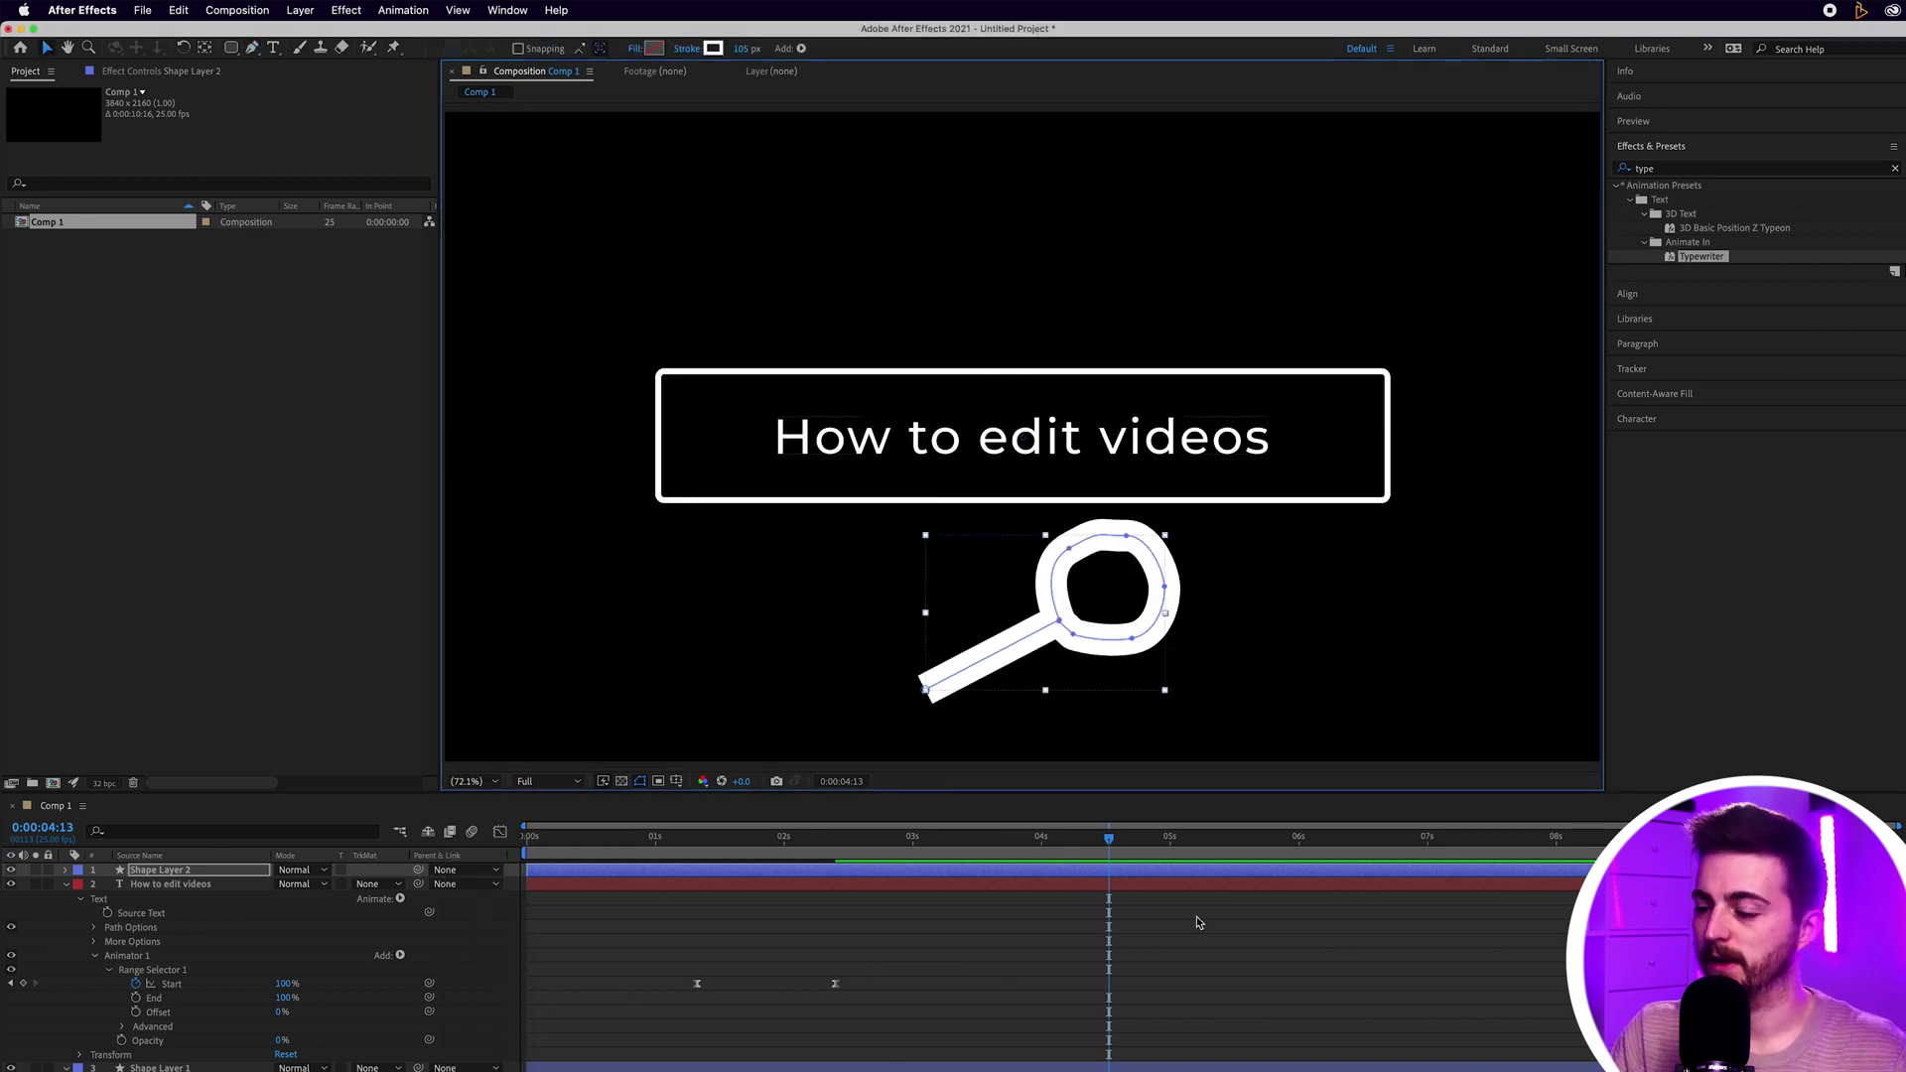
{"action": "left_click", "coordinate": [1105, 602]}
{"action": "left_click", "coordinate": [976, 645]}
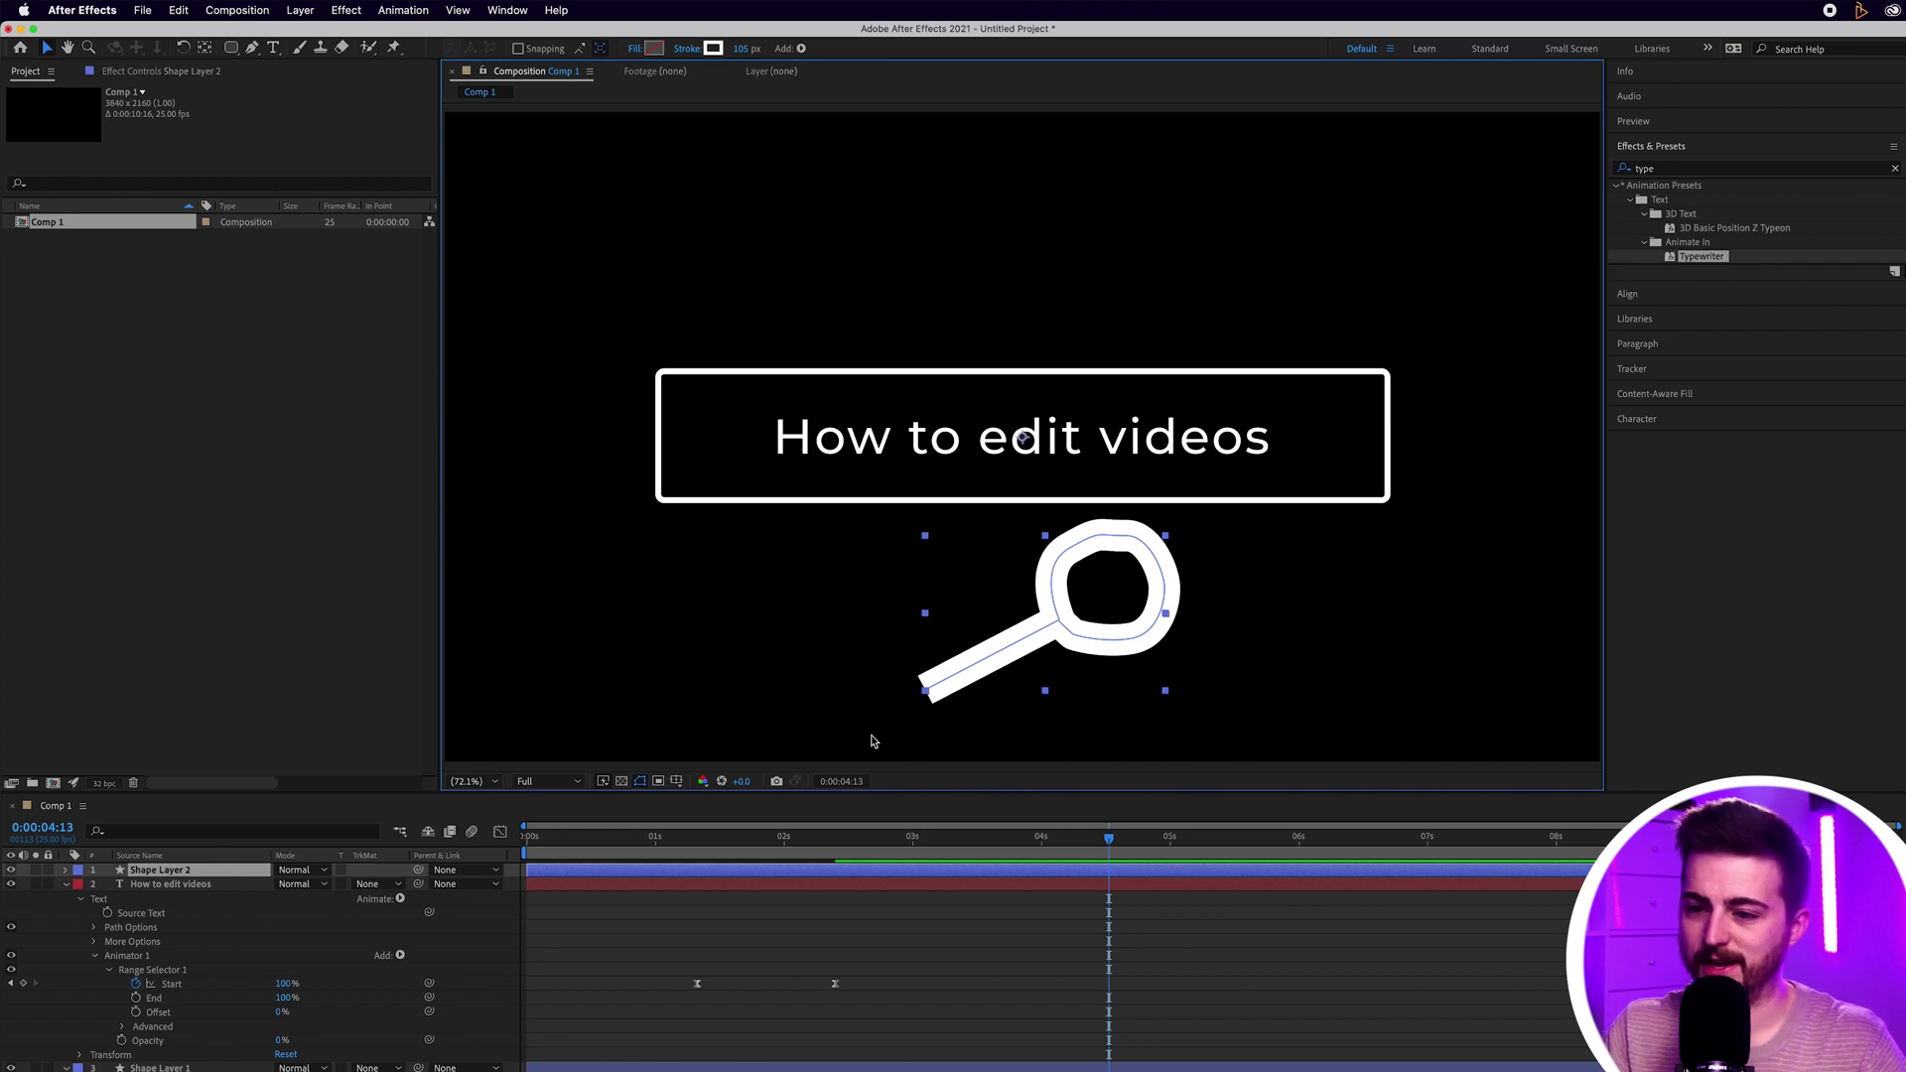
{"action": "key", "text": "s"}
{"action": "left_click_drag", "start_coordinate": [302, 883], "coordinate": [243, 892]}
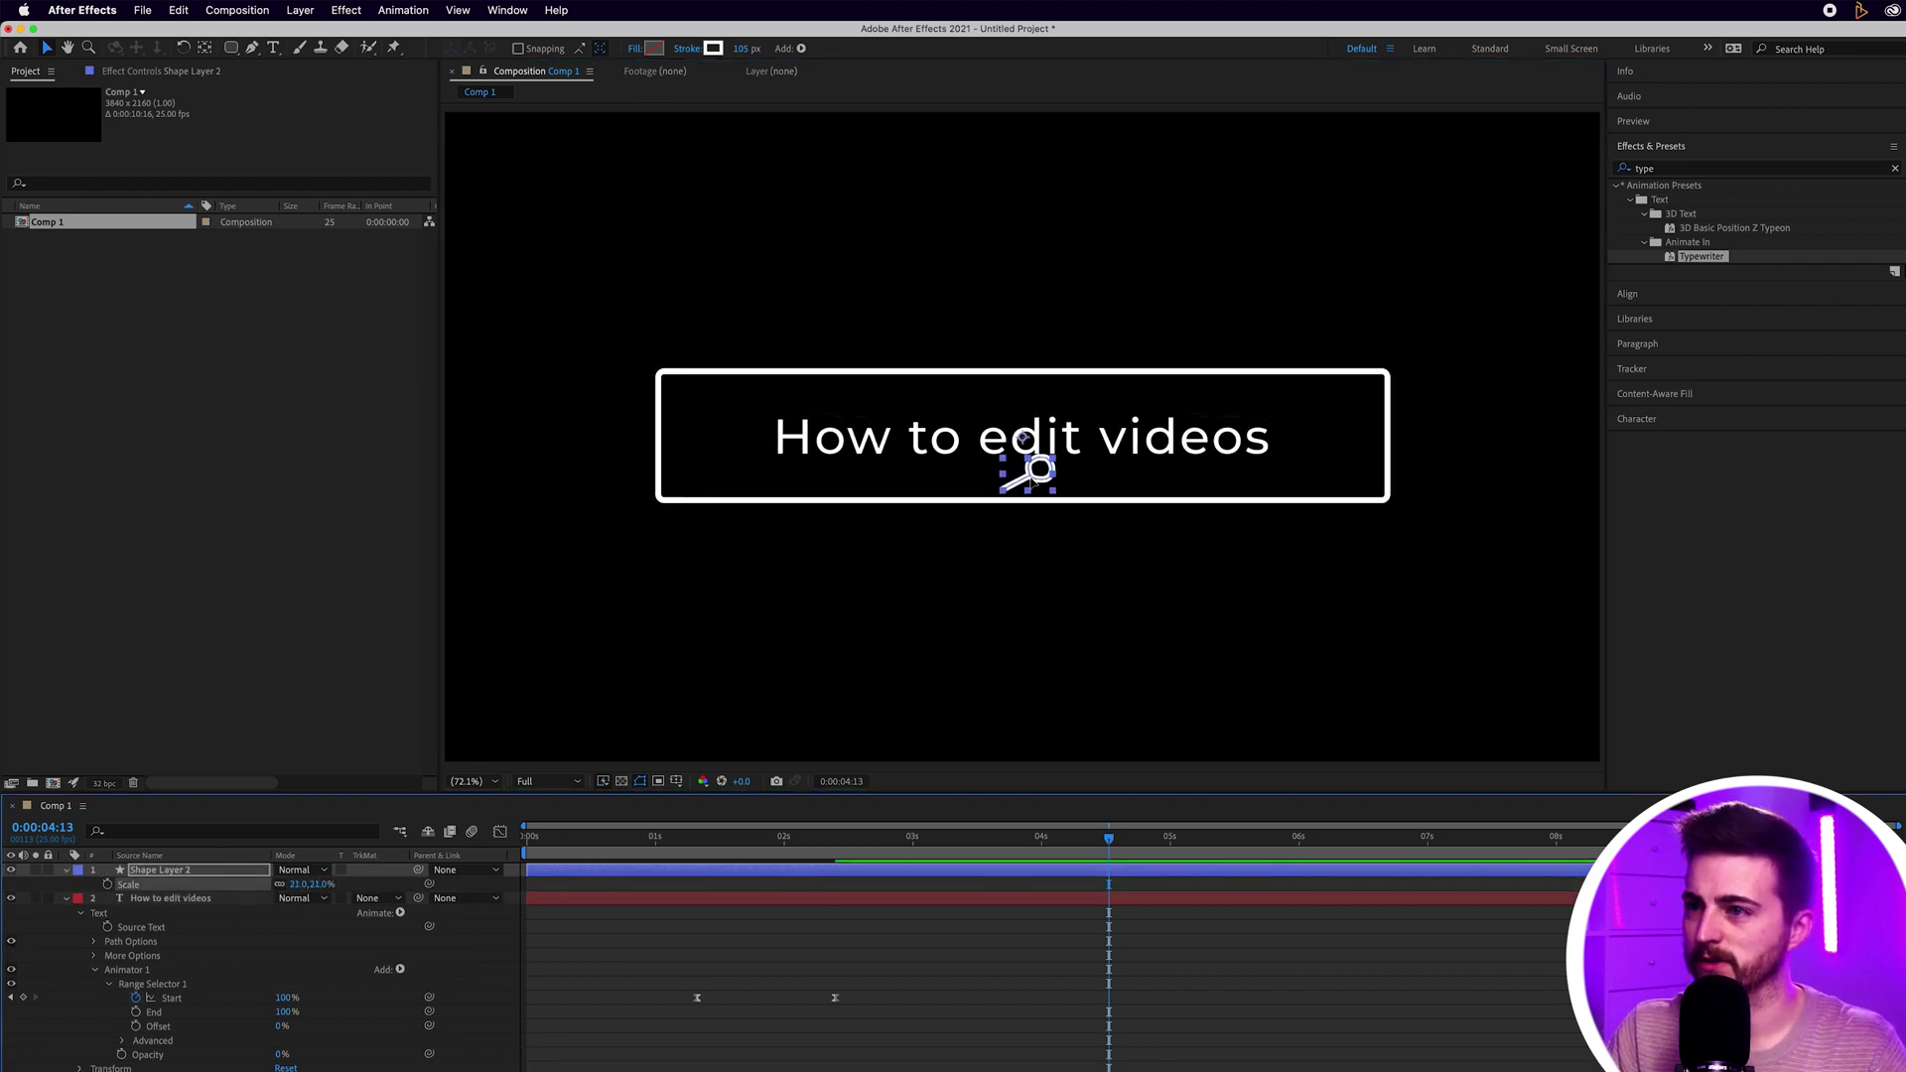
{"action": "left_click_drag", "start_coordinate": [1027, 473], "coordinate": [1324, 448]}
Step: Rotate the magnifier -26°, place it left of 'How', and thin its stroke to 76 px
{"action": "key", "text": "r"}
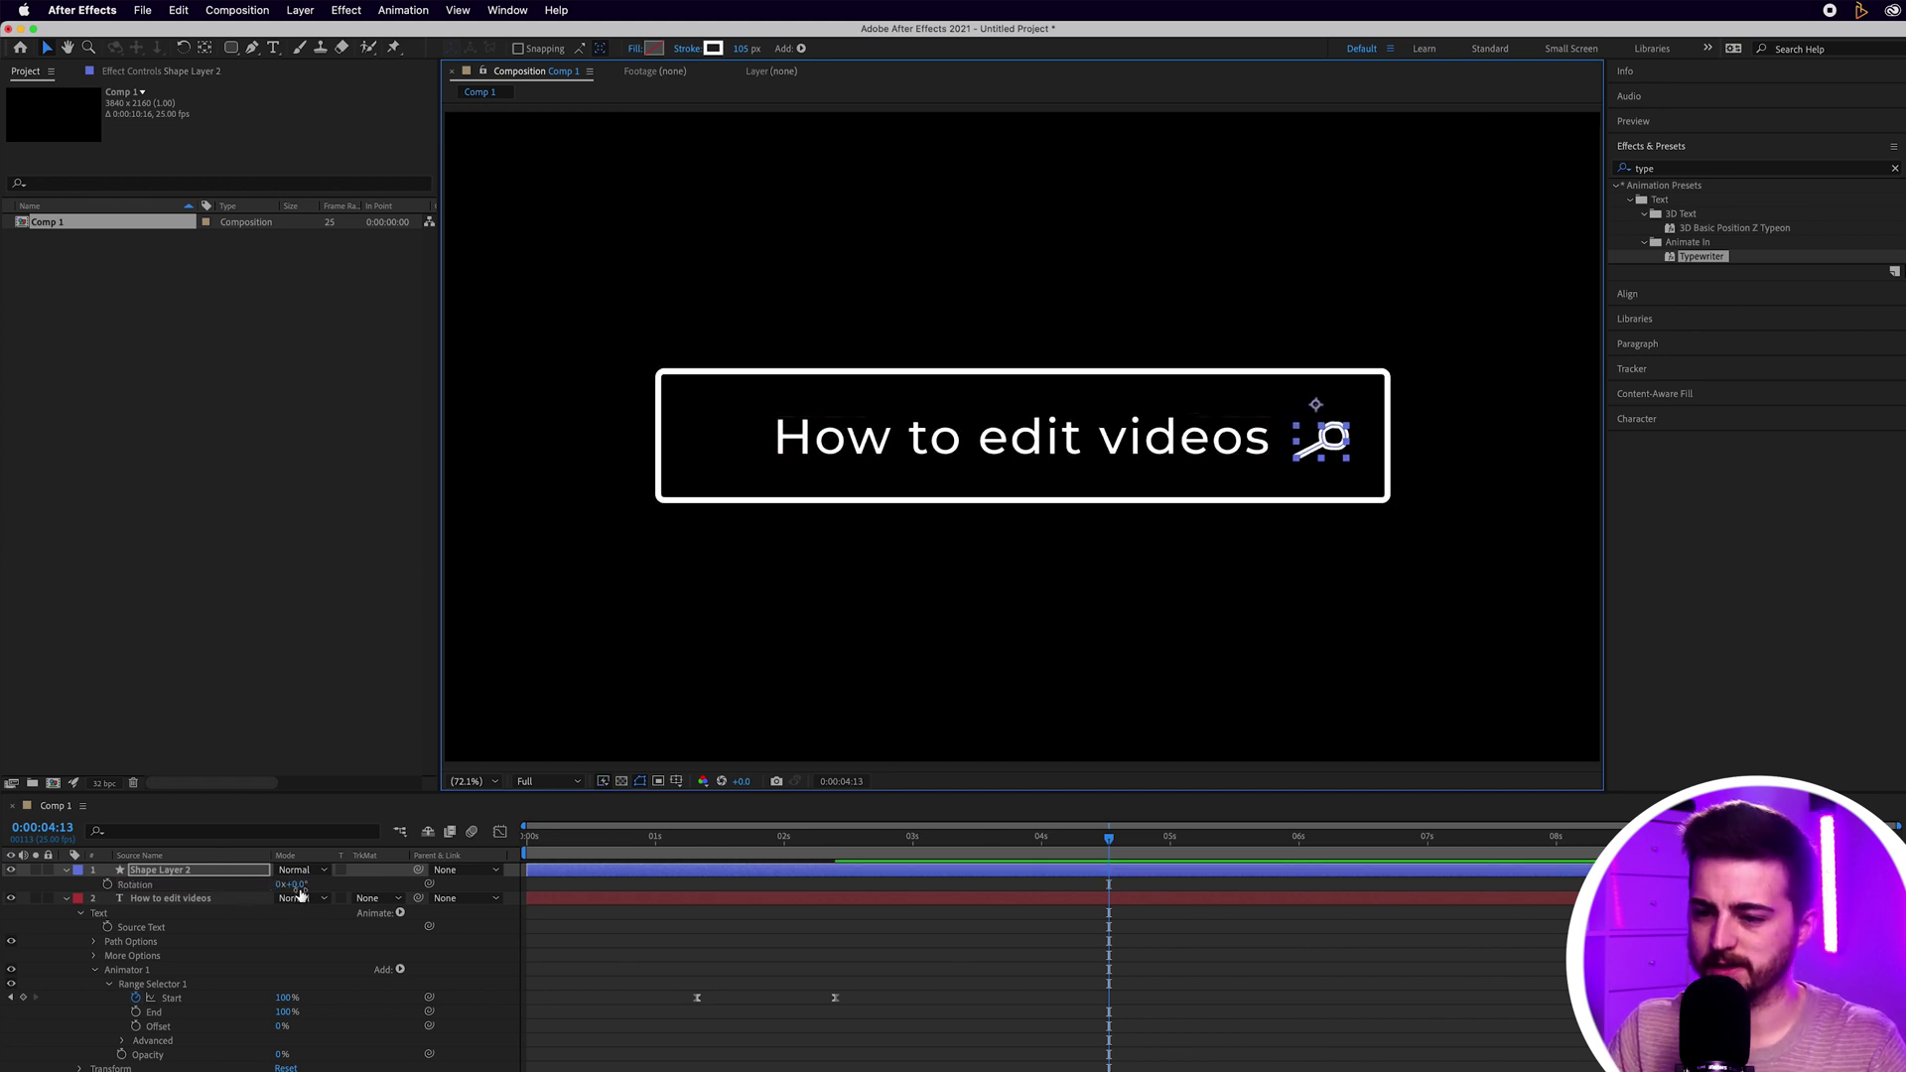
{"action": "left_click_drag", "start_coordinate": [295, 883], "coordinate": [270, 883]}
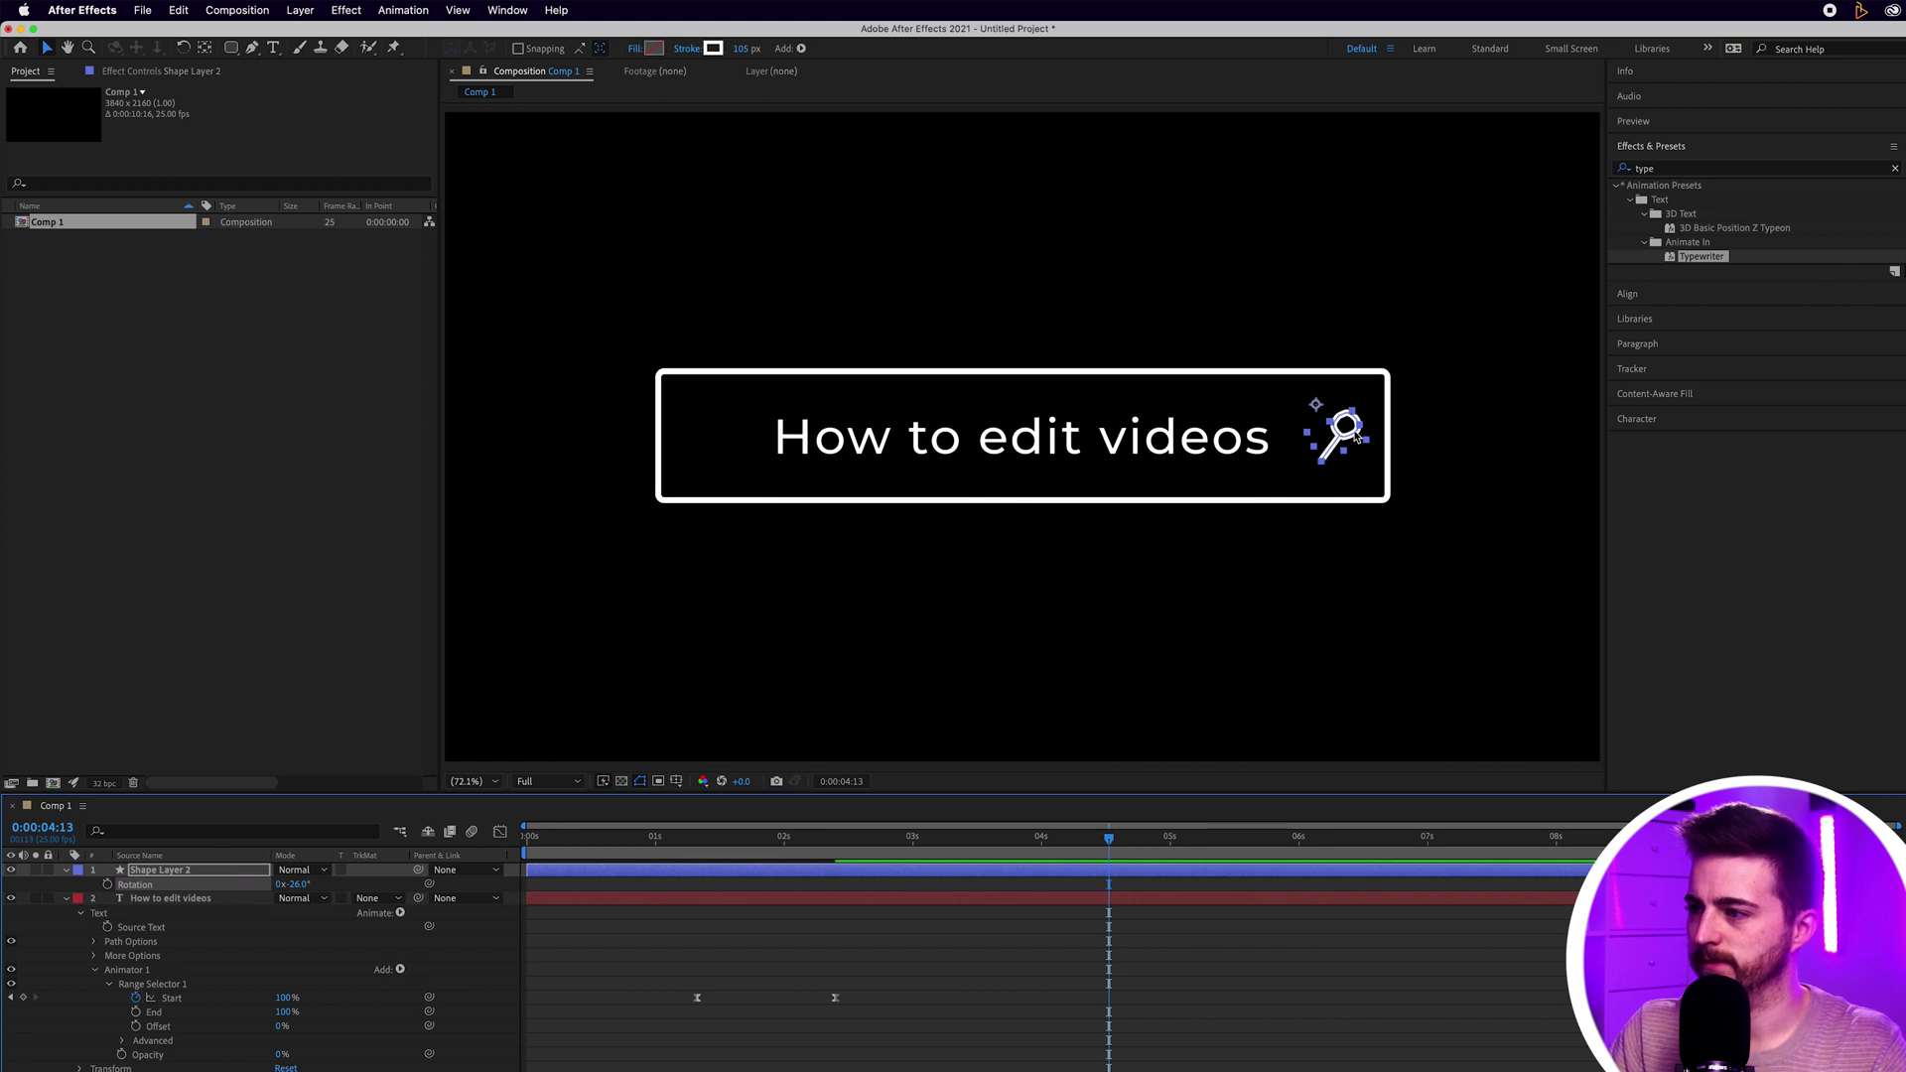
{"action": "left_click", "coordinate": [1520, 439]}
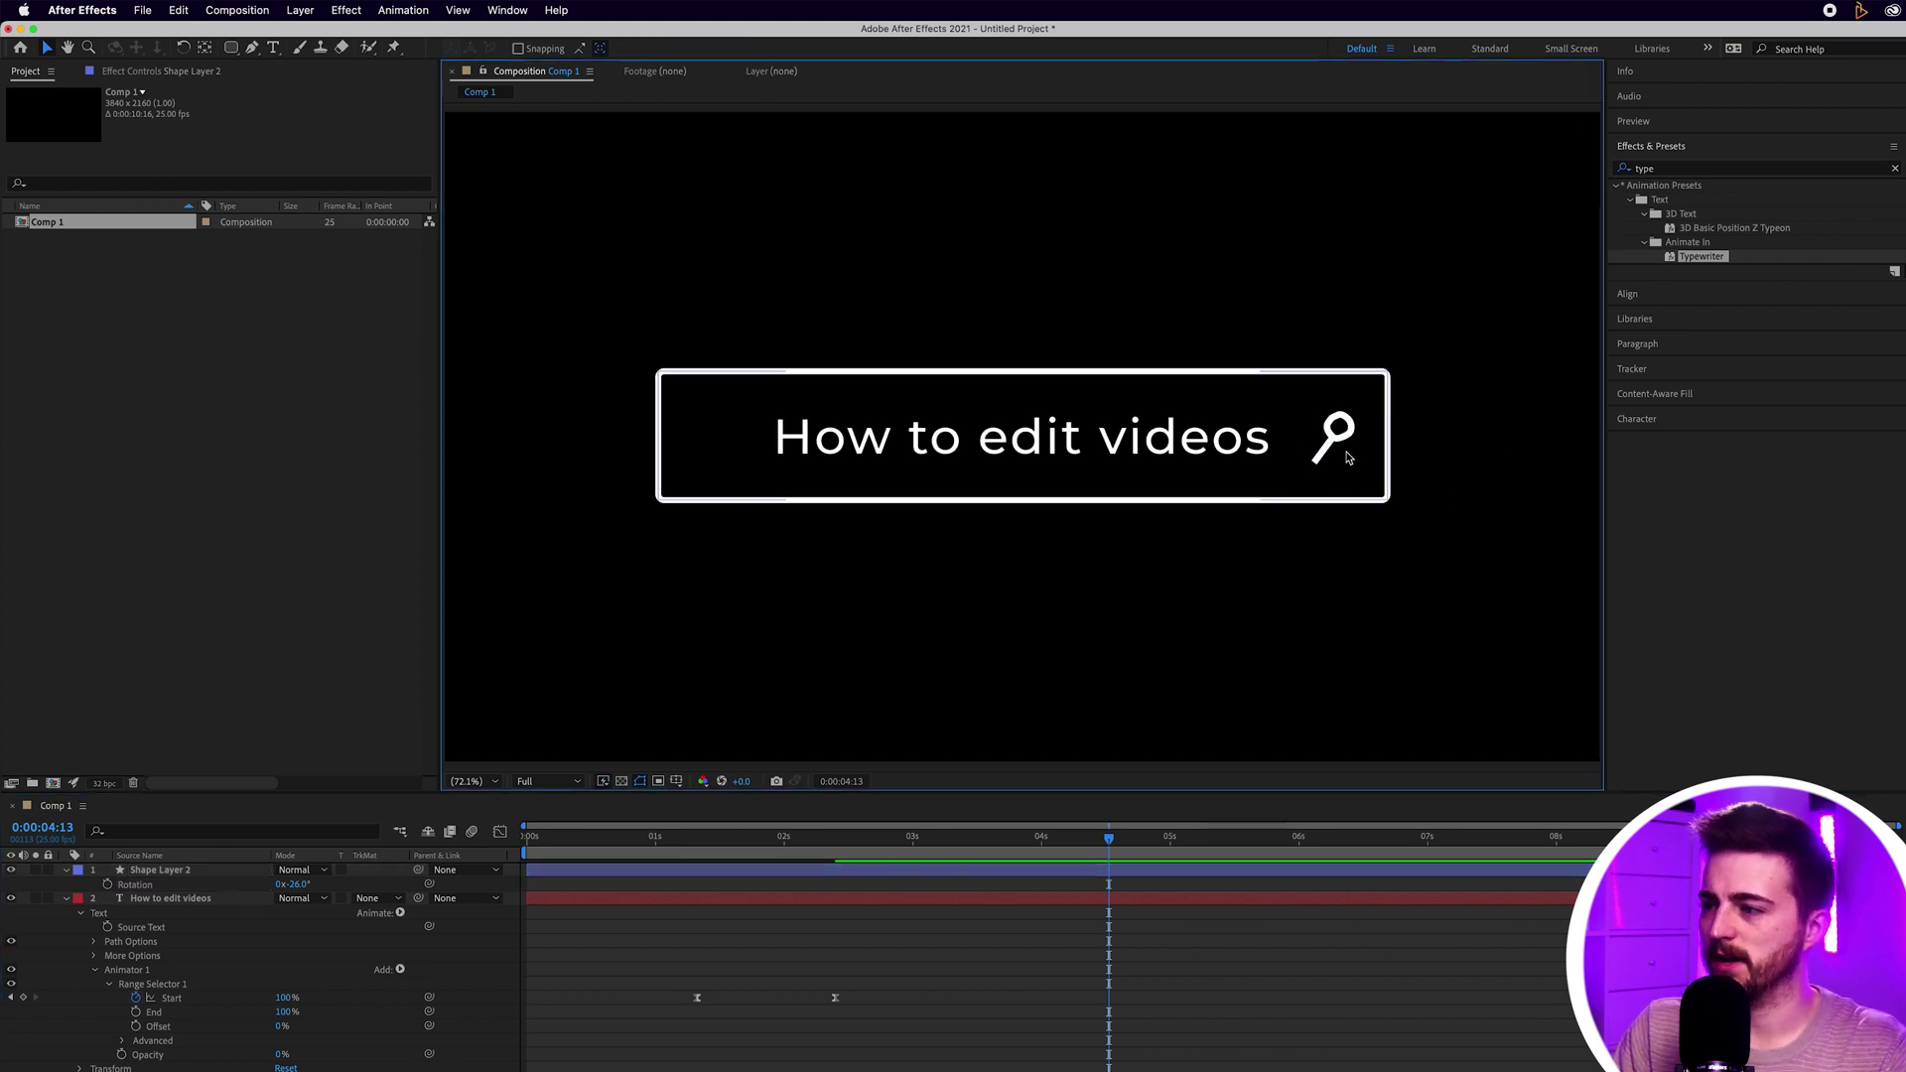
{"action": "left_click", "coordinate": [164, 870]}
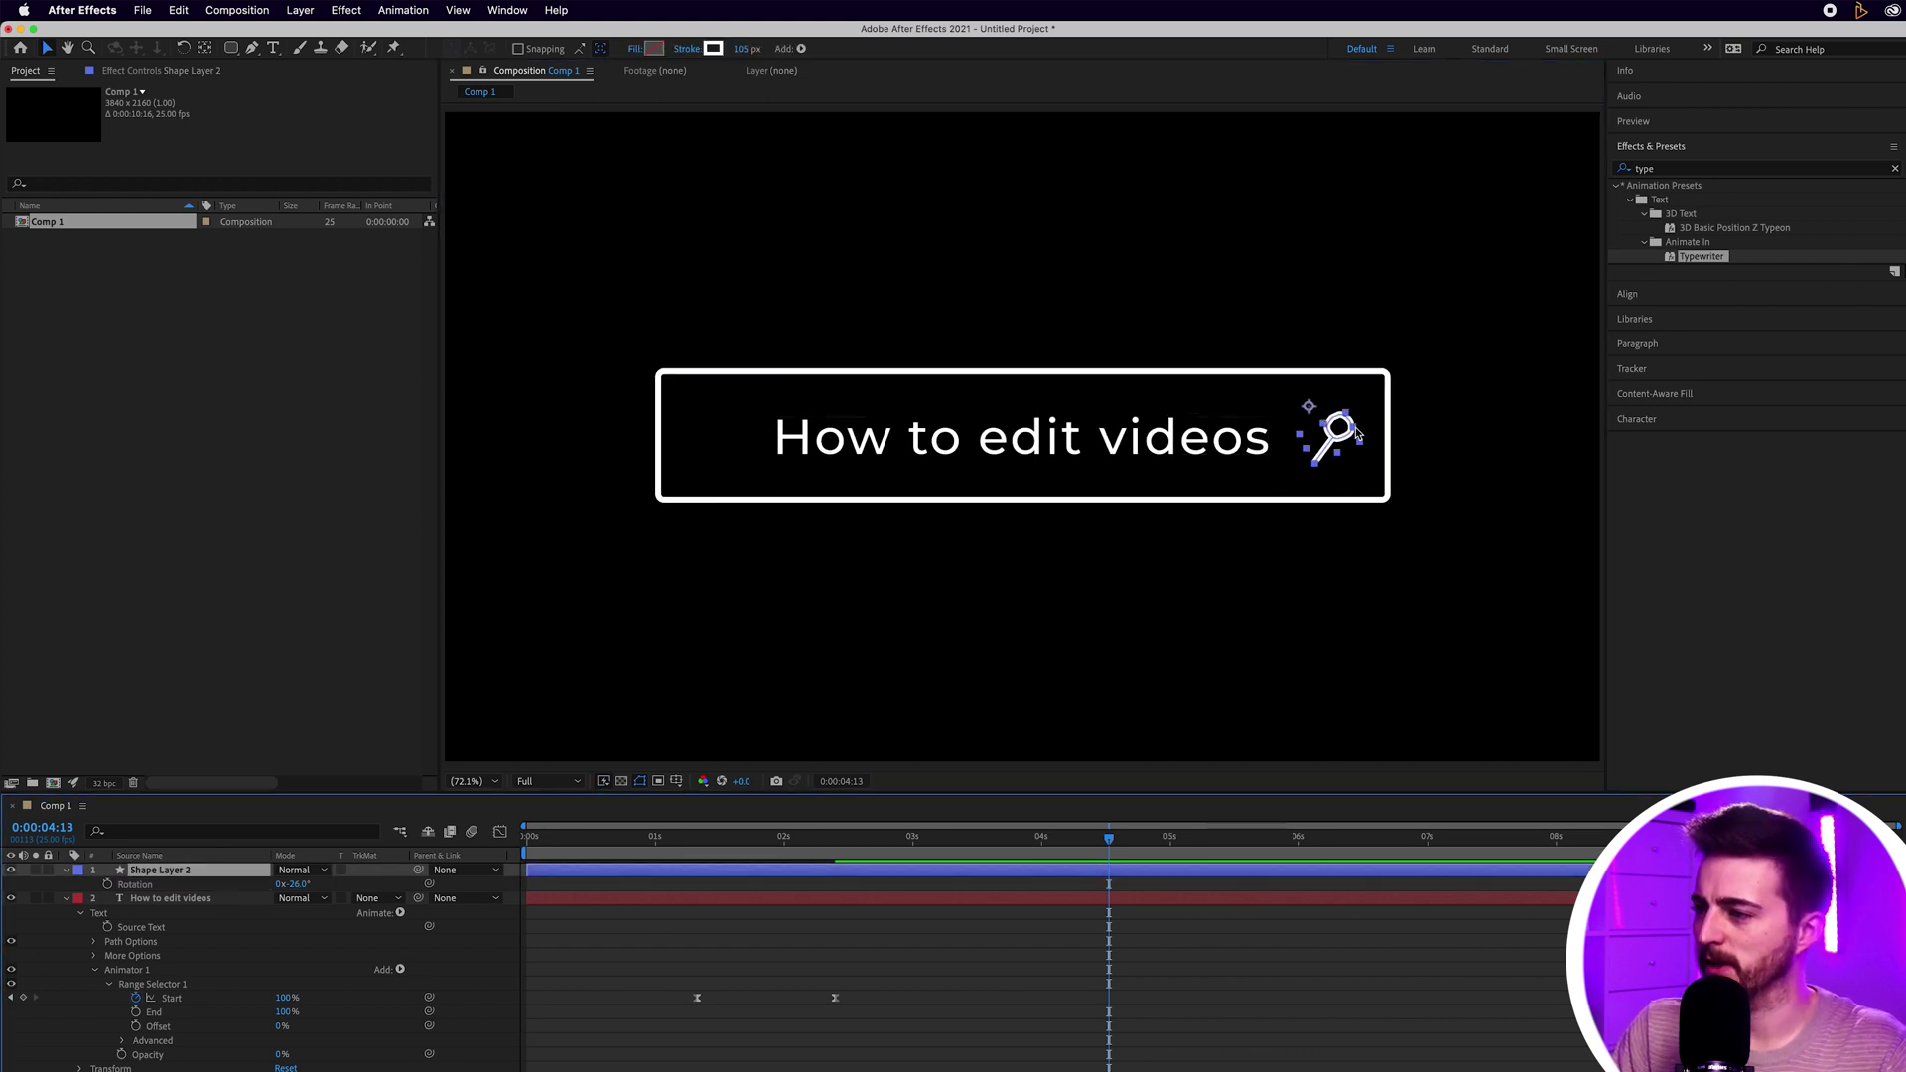
{"action": "left_click_drag", "start_coordinate": [1342, 437], "coordinate": [734, 435]}
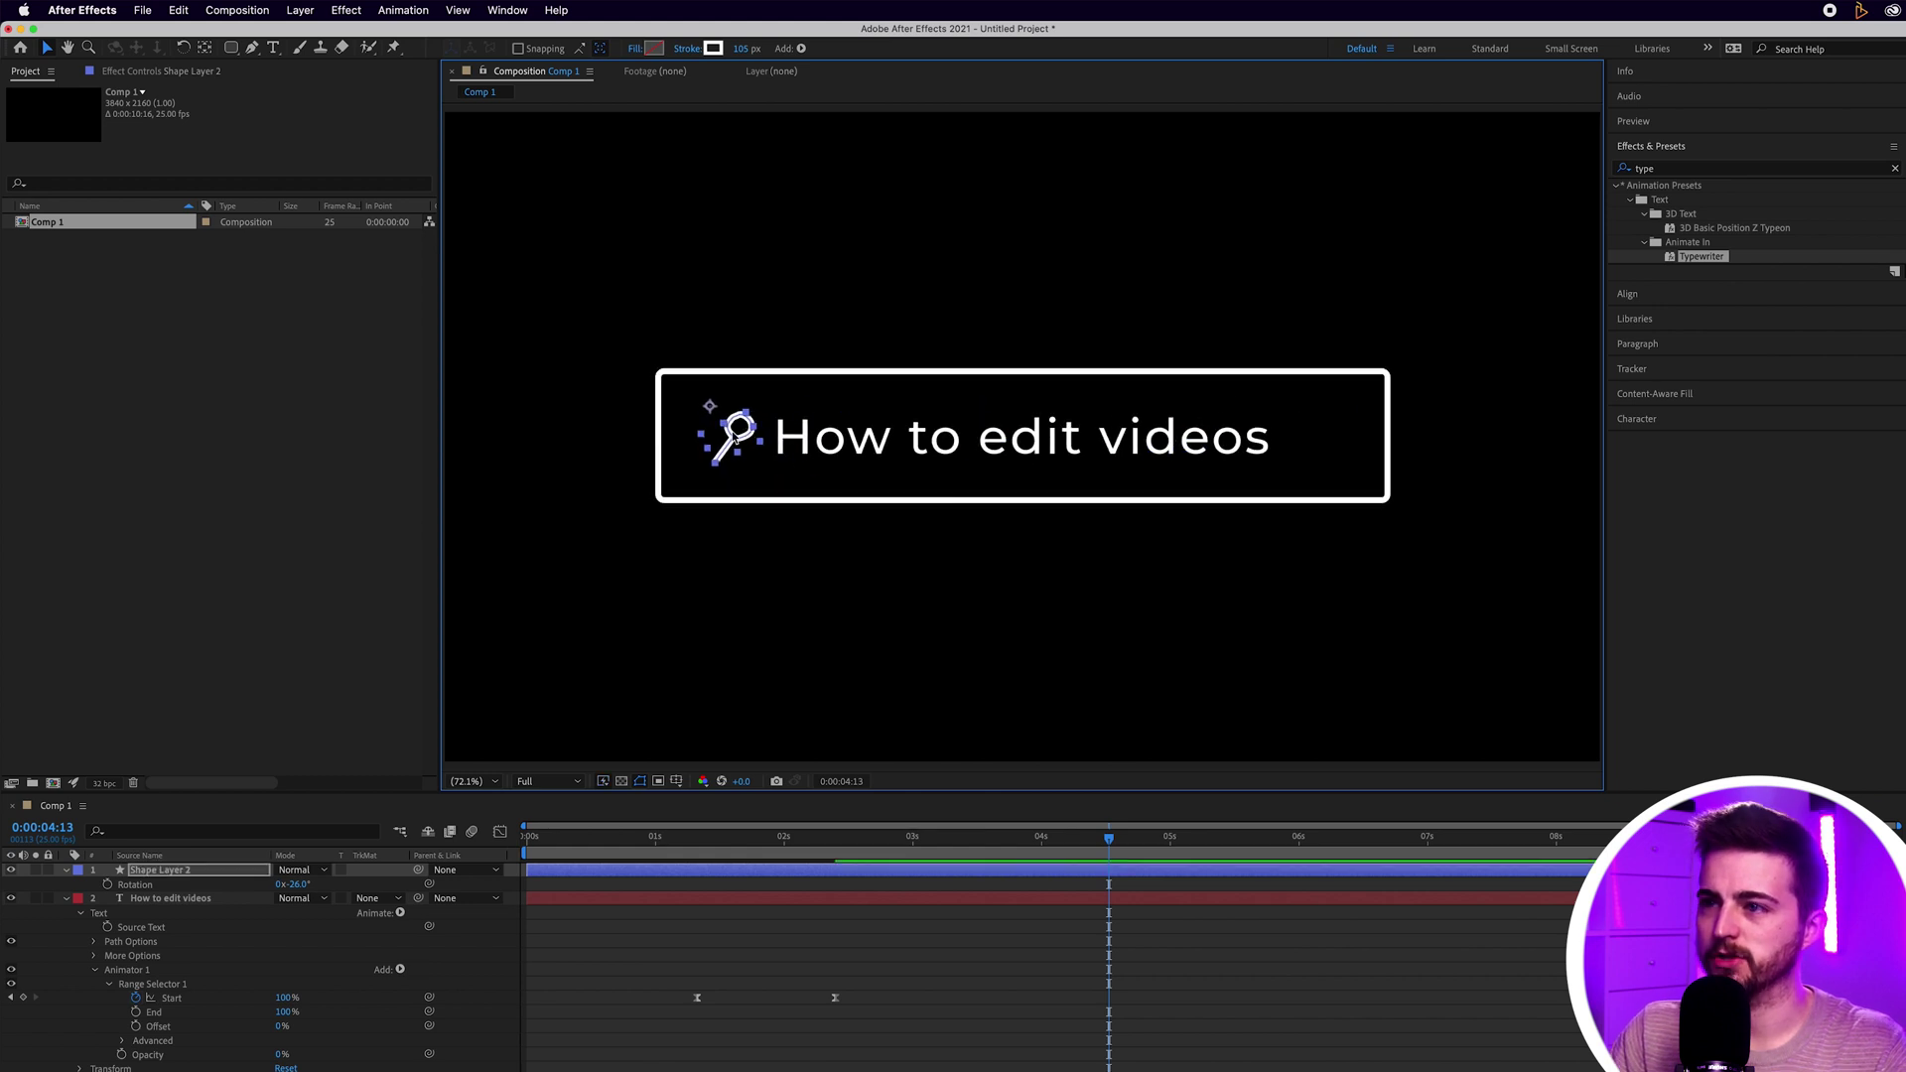
{"action": "left_click_drag", "start_coordinate": [739, 57], "coordinate": [711, 58]}
Step: Scale the magnifier to 13% and align it inside the box using the proportional grid
{"action": "left_click", "coordinate": [1219, 1023]}
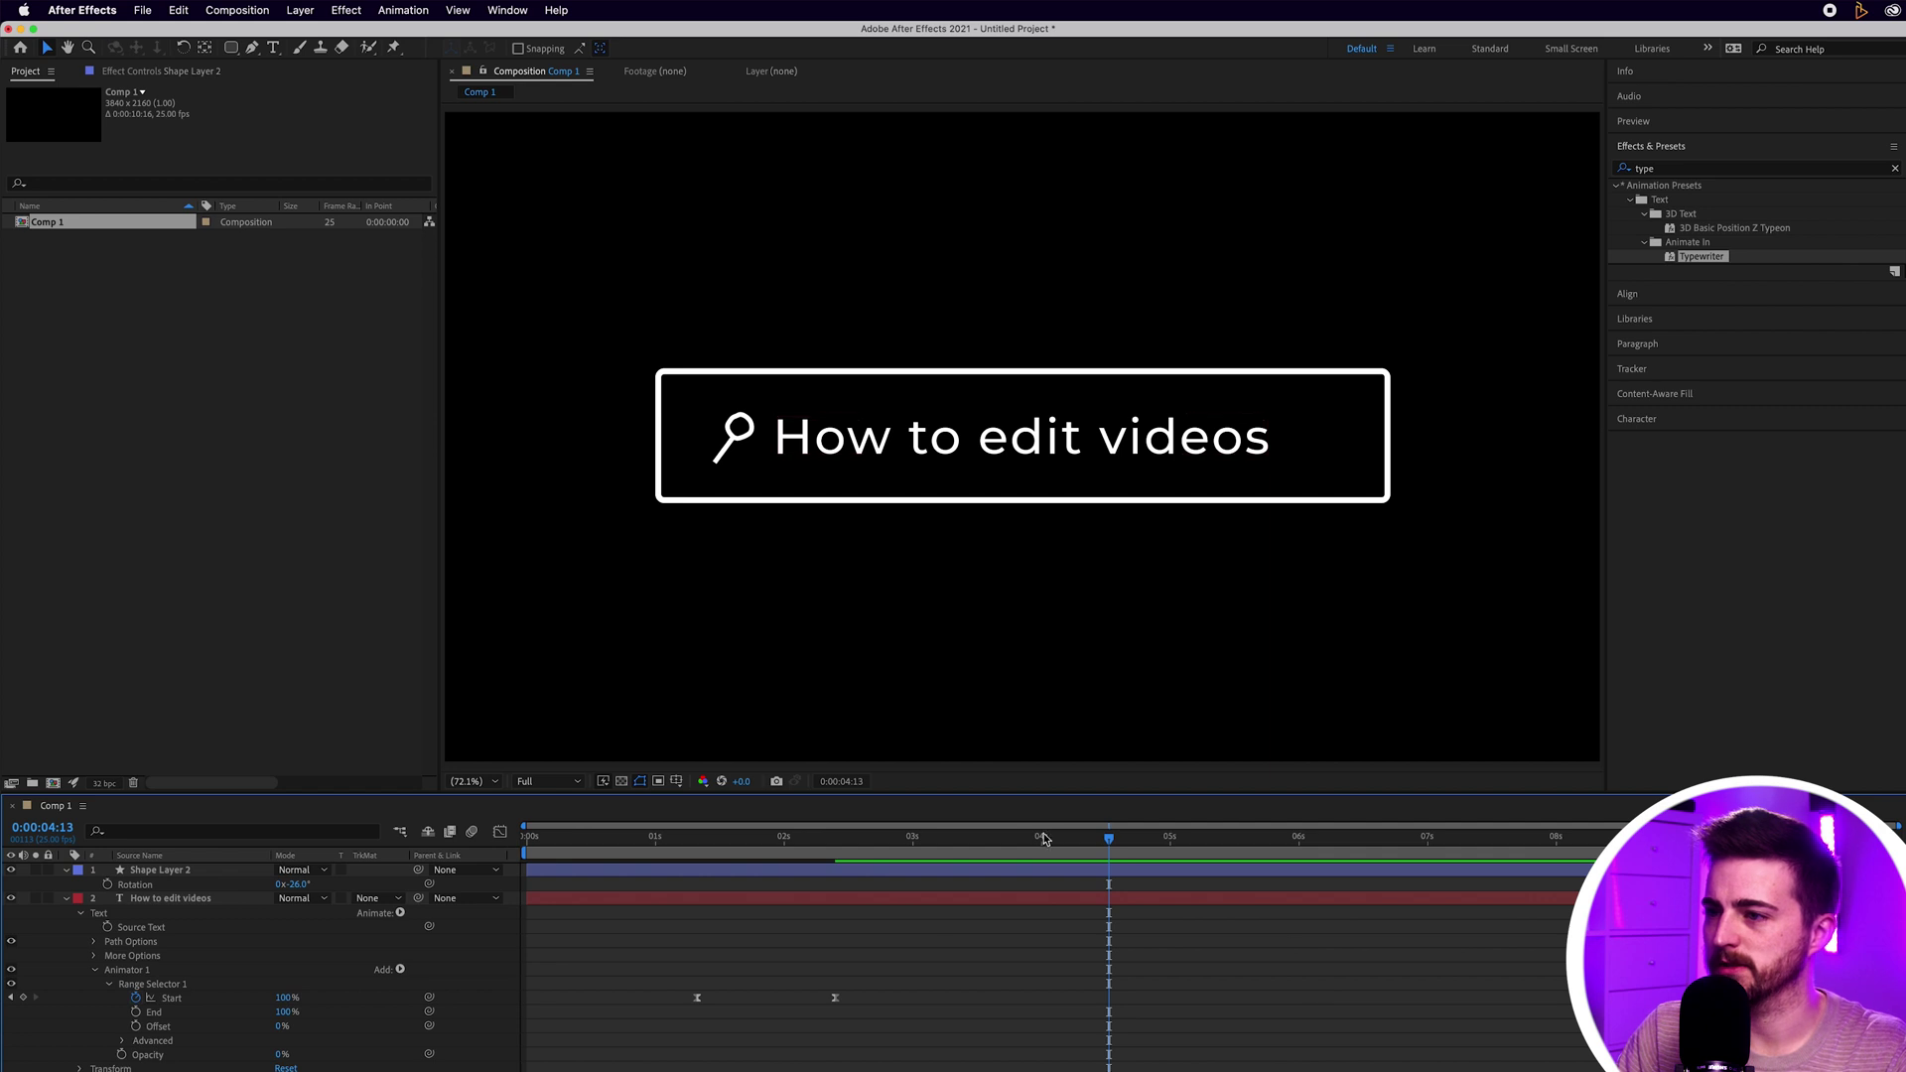
{"action": "left_click", "coordinate": [733, 442]}
{"action": "key", "text": "s"}
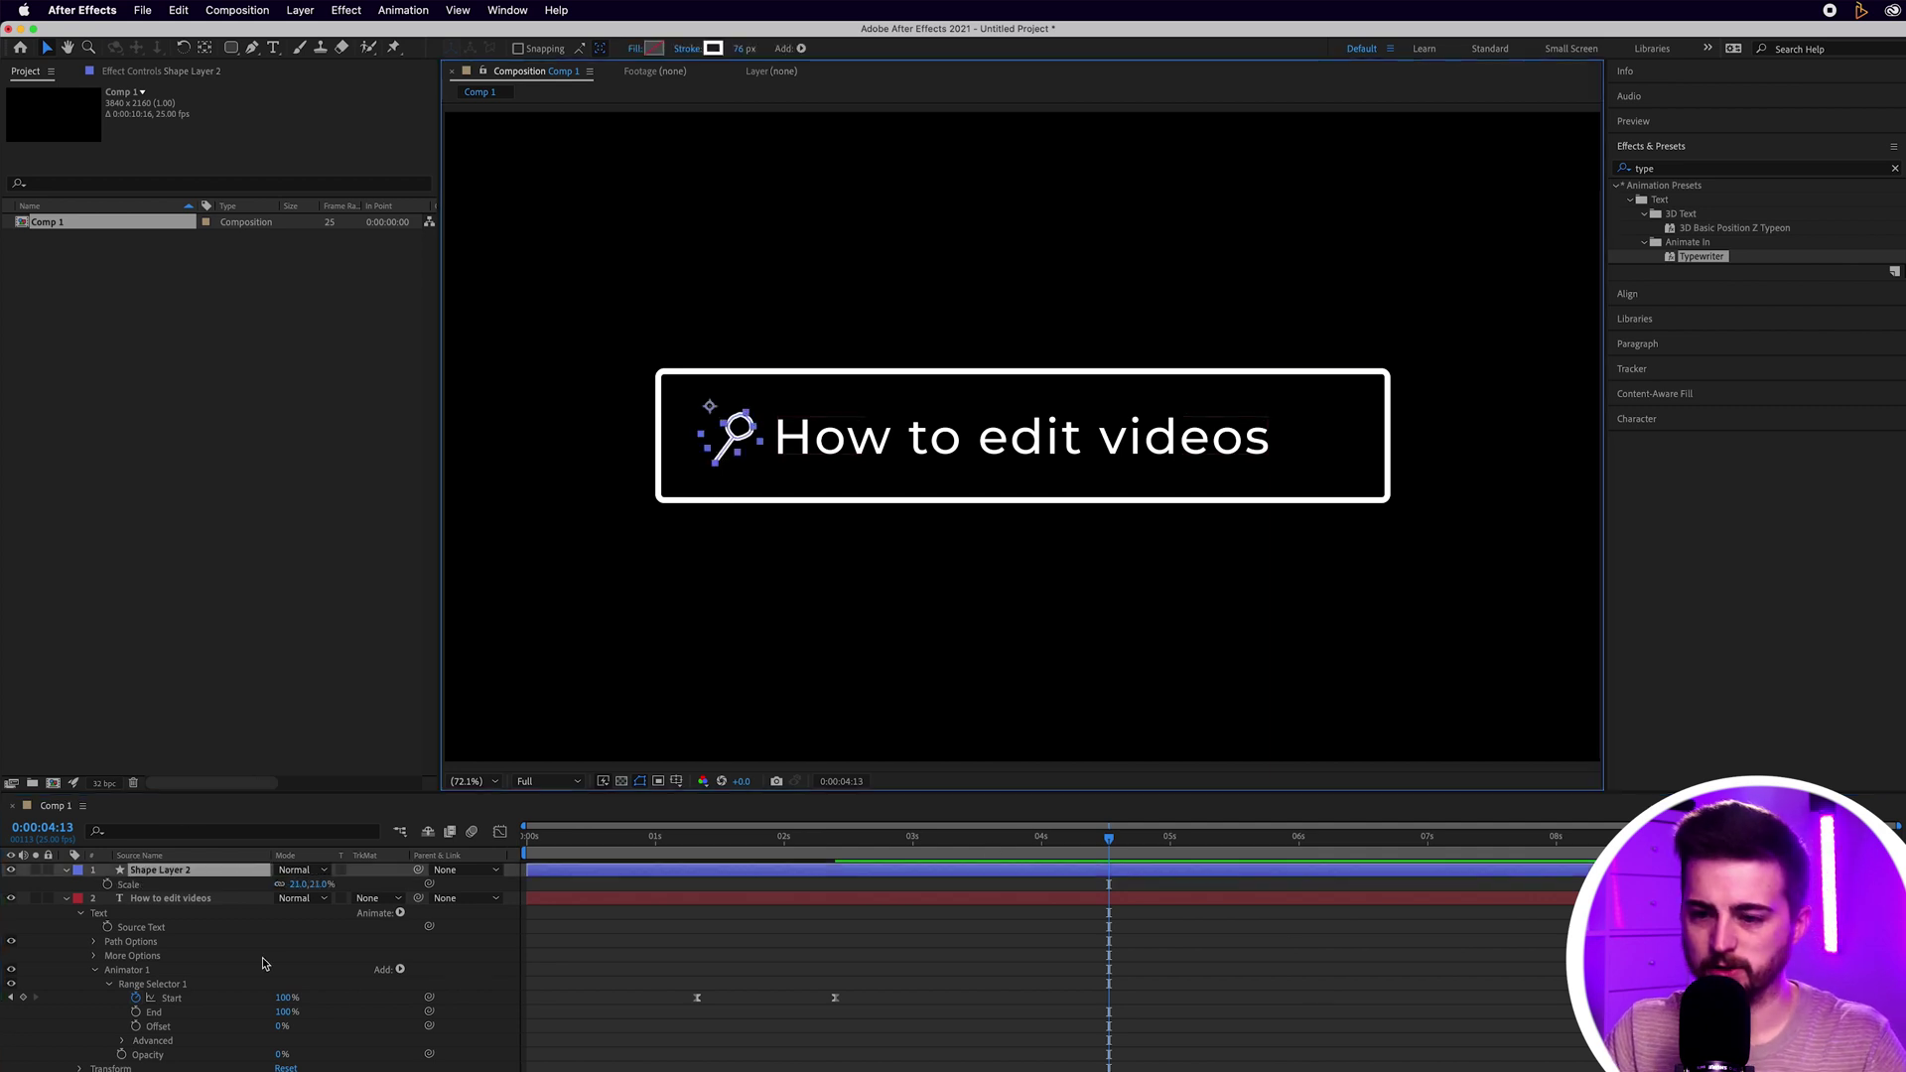
{"action": "left_click_drag", "start_coordinate": [296, 884], "coordinate": [288, 884]}
{"action": "scroll", "coordinate": [739, 538], "scroll_direction": "up", "scroll_amount": 5}
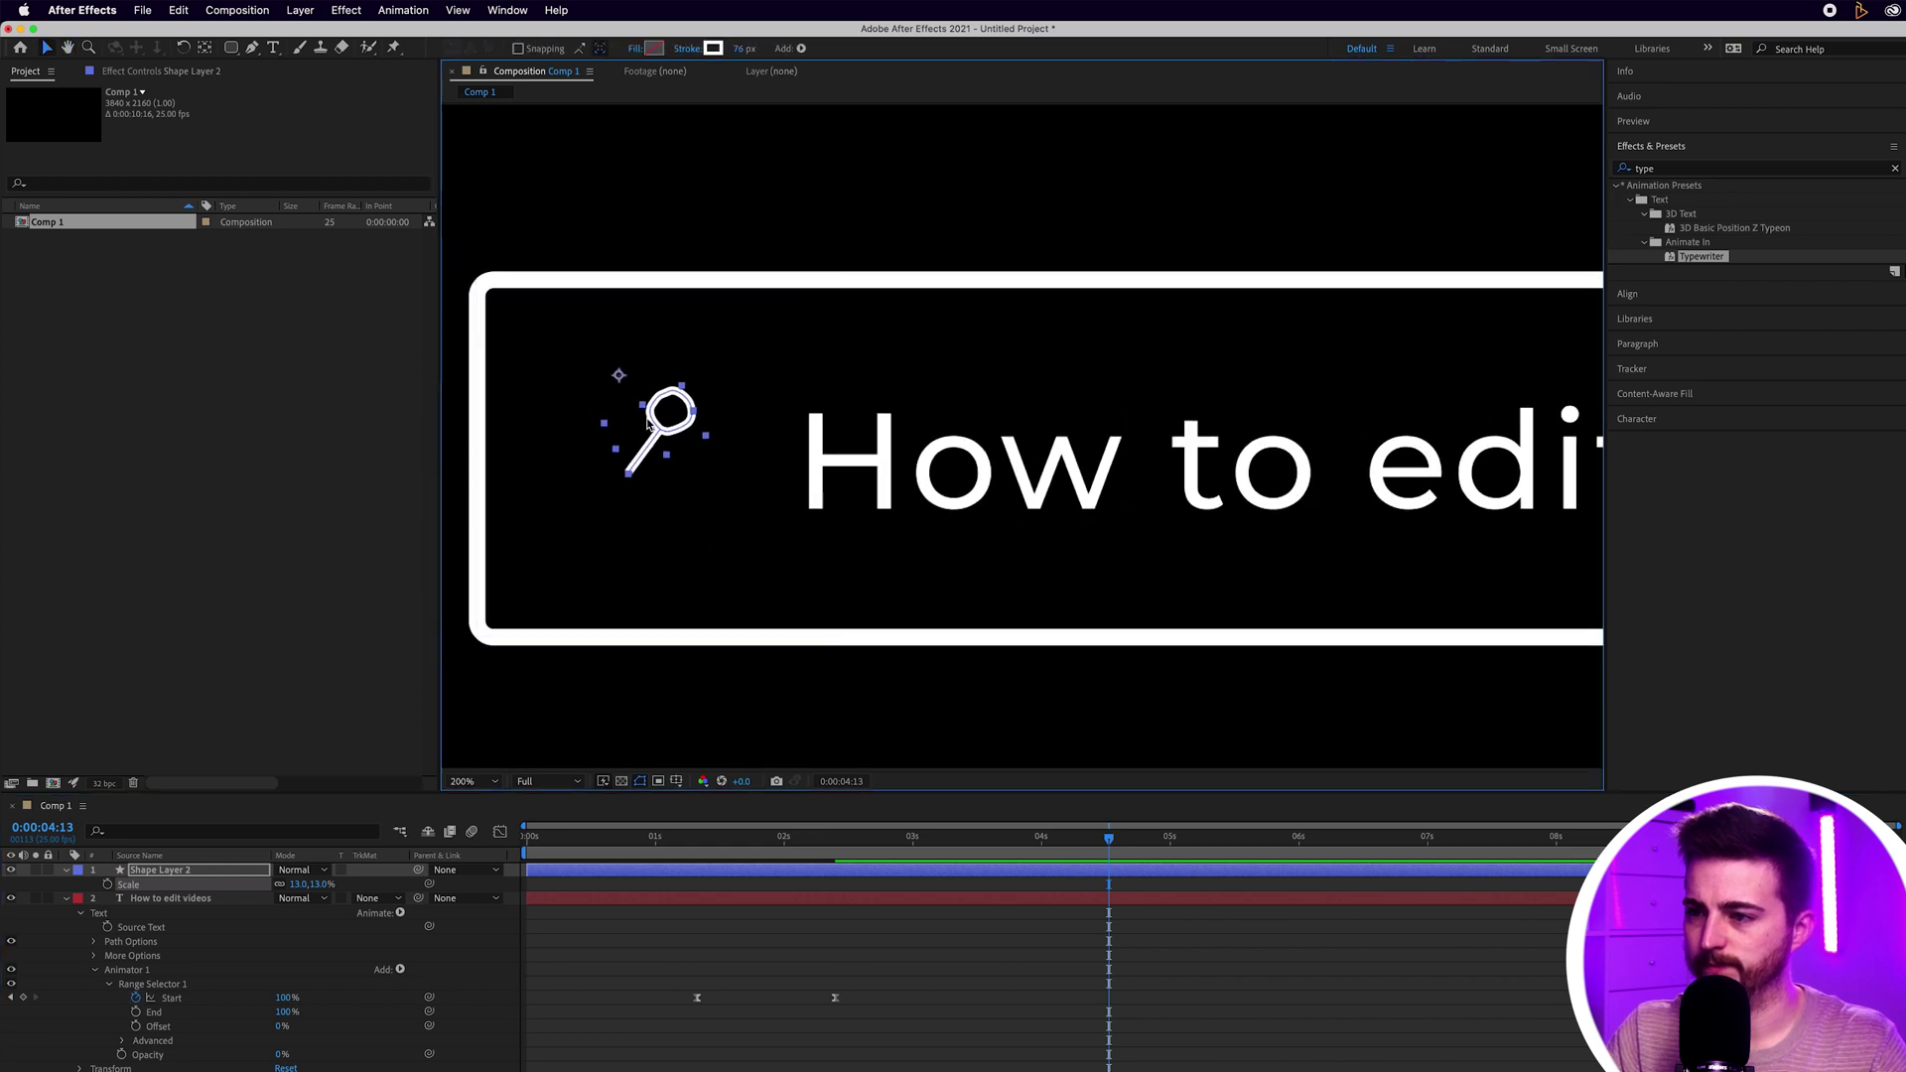
{"action": "left_click", "coordinate": [677, 782]}
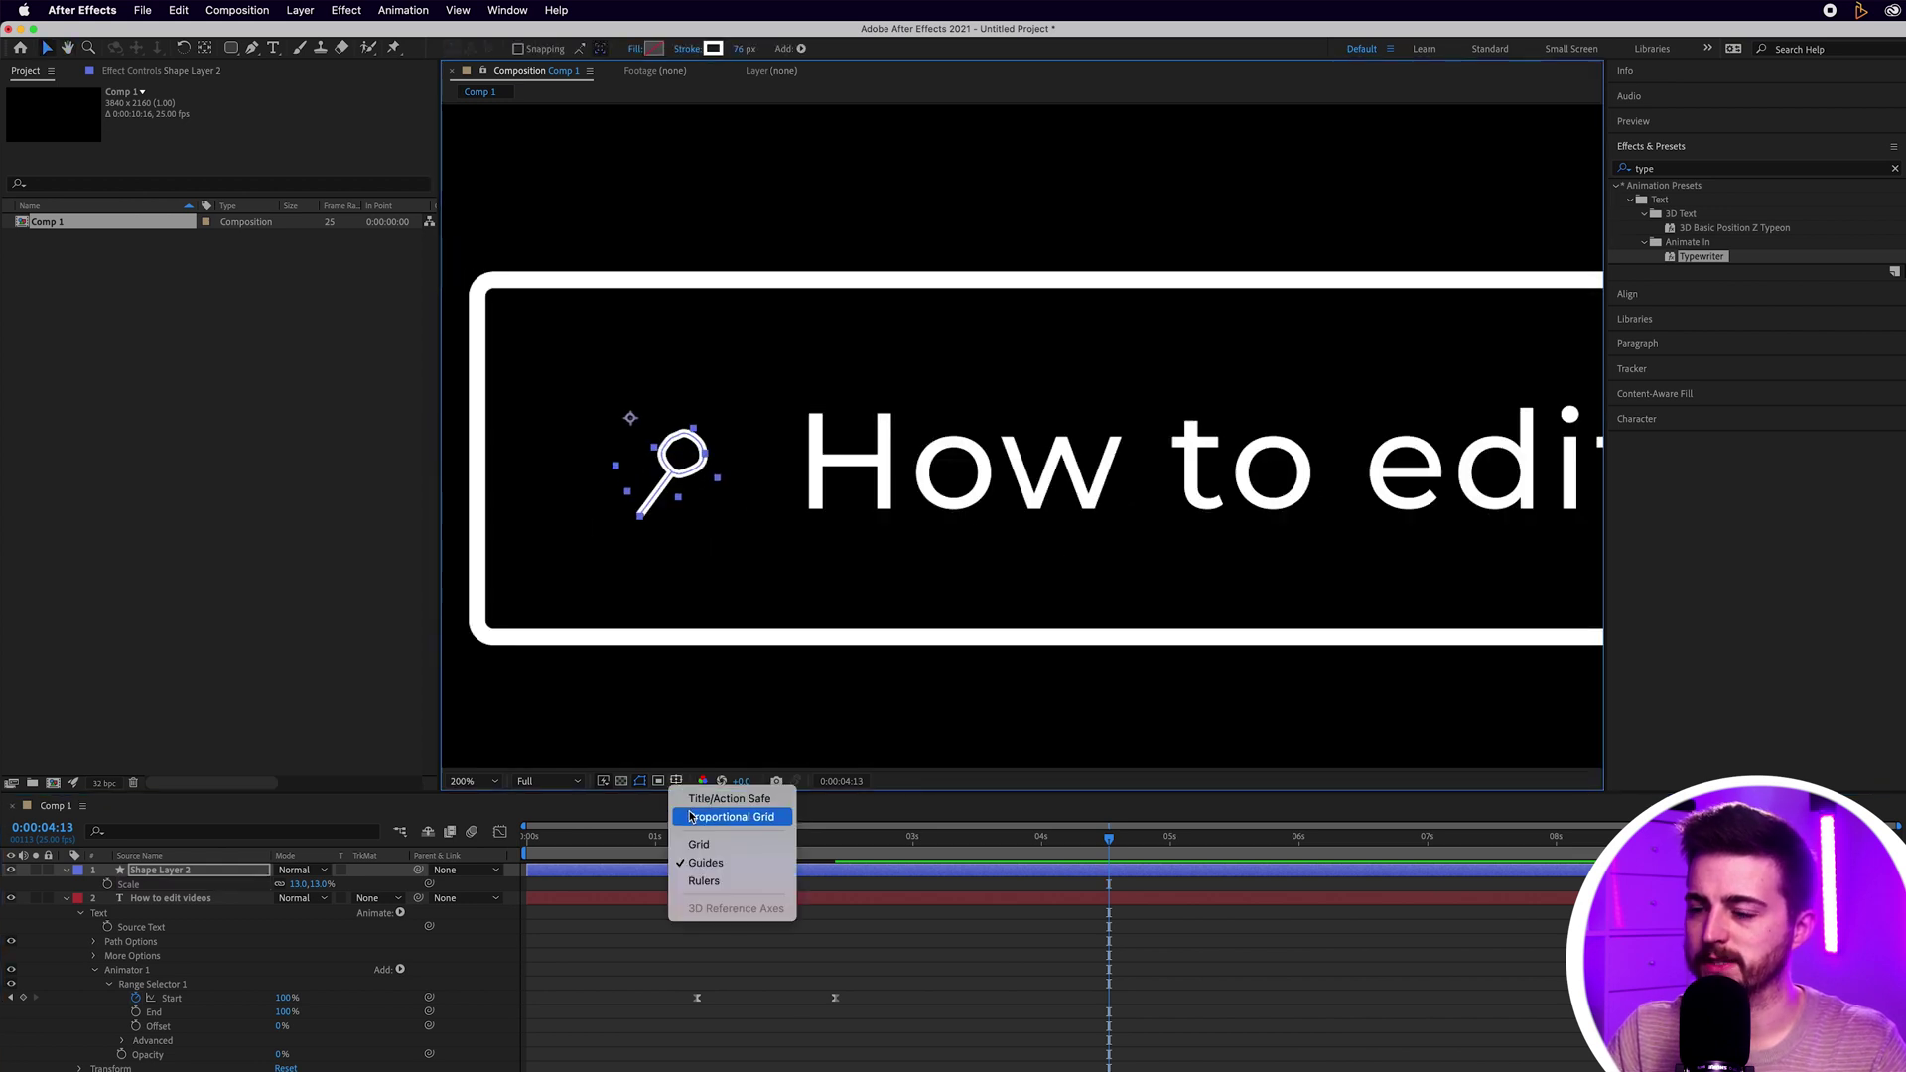
{"action": "left_click", "coordinate": [692, 808]}
{"action": "left_click_drag", "start_coordinate": [675, 467], "coordinate": [678, 458]}
{"action": "scroll", "coordinate": [678, 458], "scroll_direction": "down", "scroll_amount": 5}
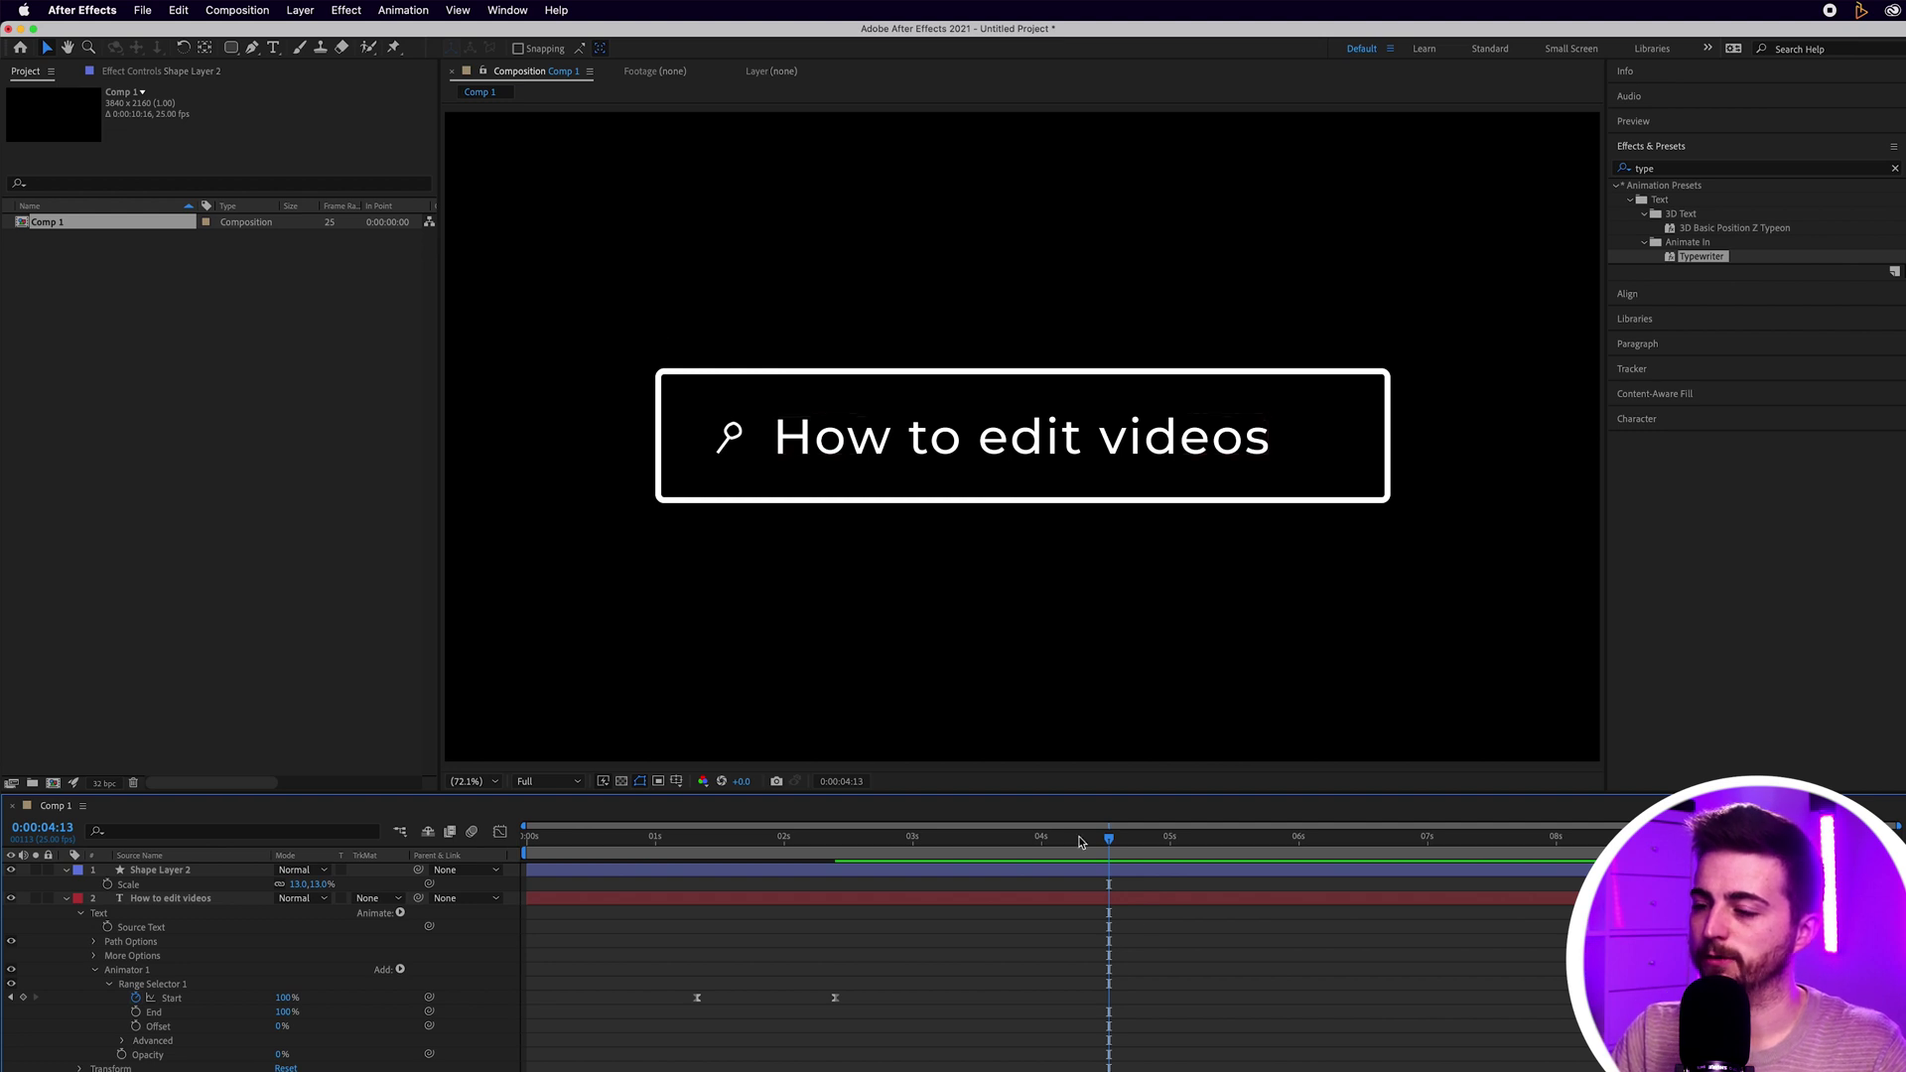
{"action": "left_click_drag", "start_coordinate": [1033, 836], "coordinate": [5, 831]}
{"action": "key", "text": "space"}
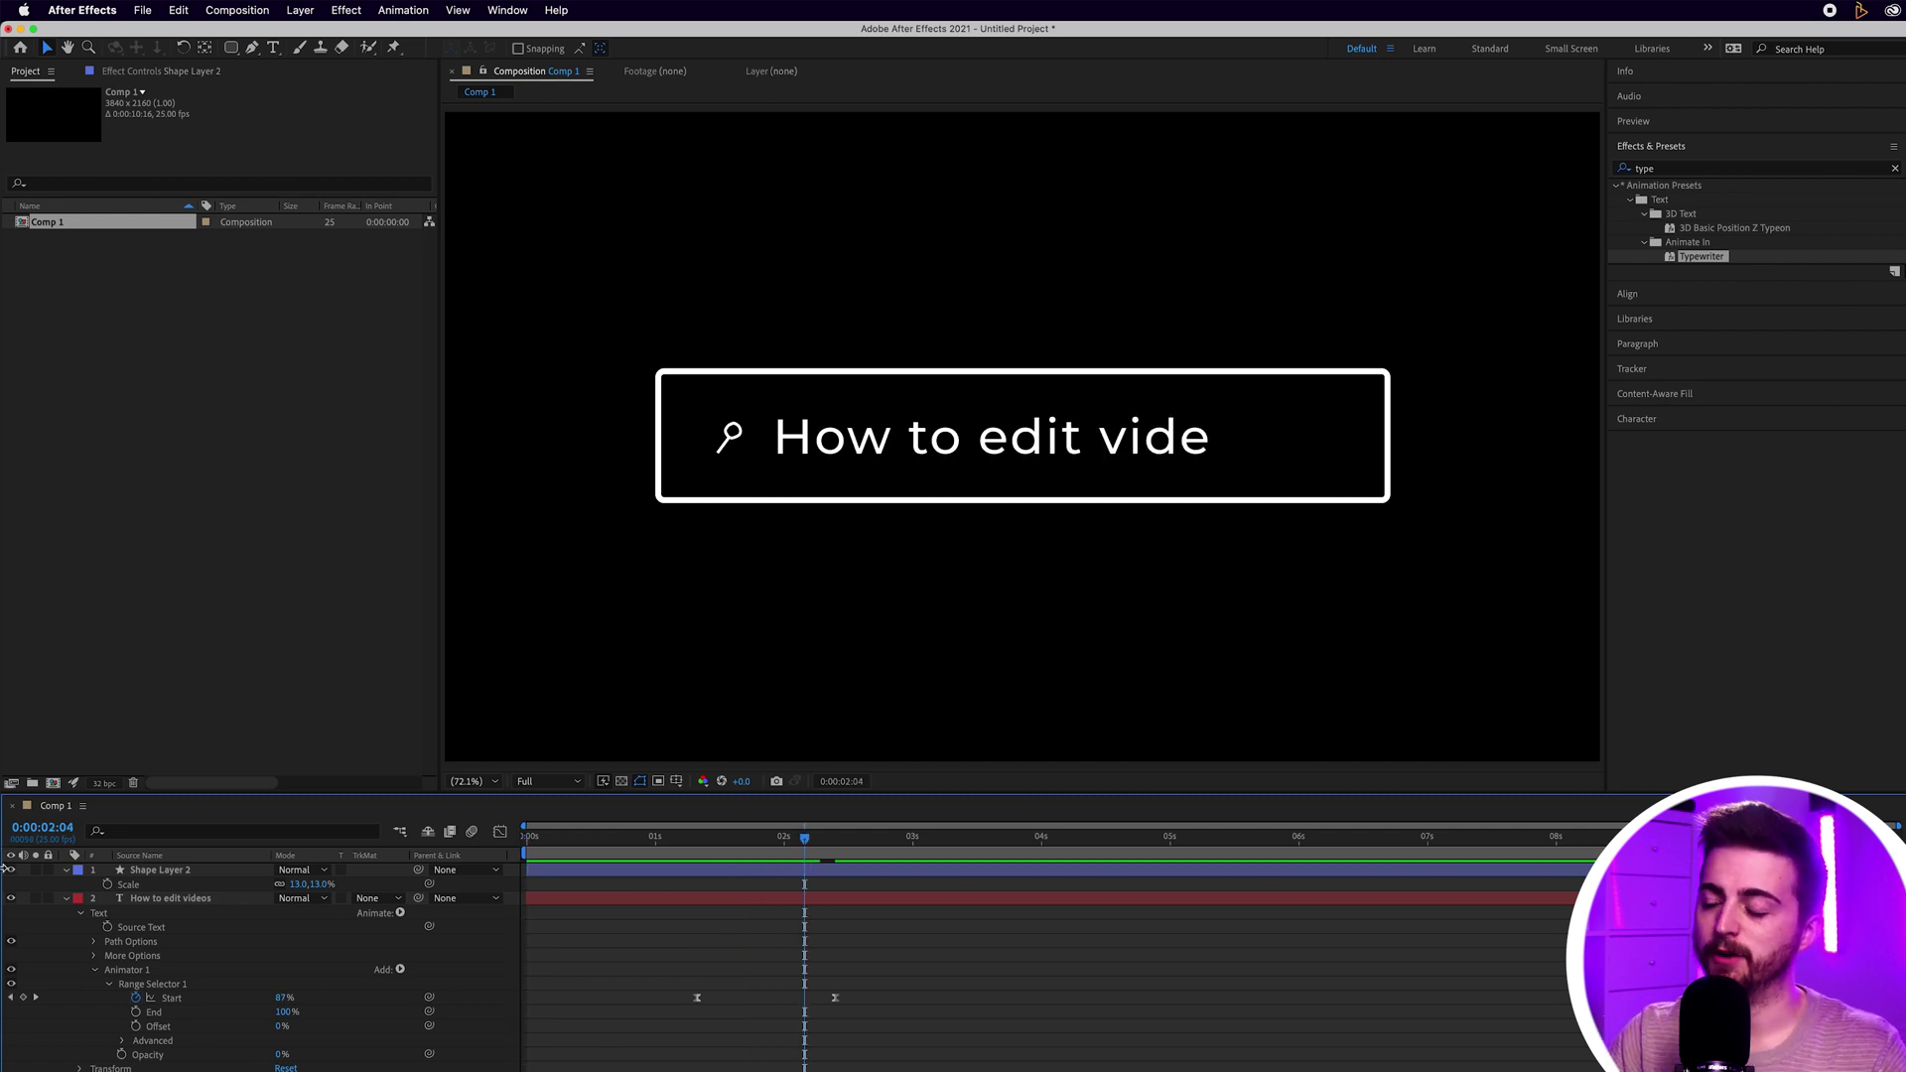
{"action": "left_click_drag", "start_coordinate": [801, 843], "coordinate": [635, 844]}
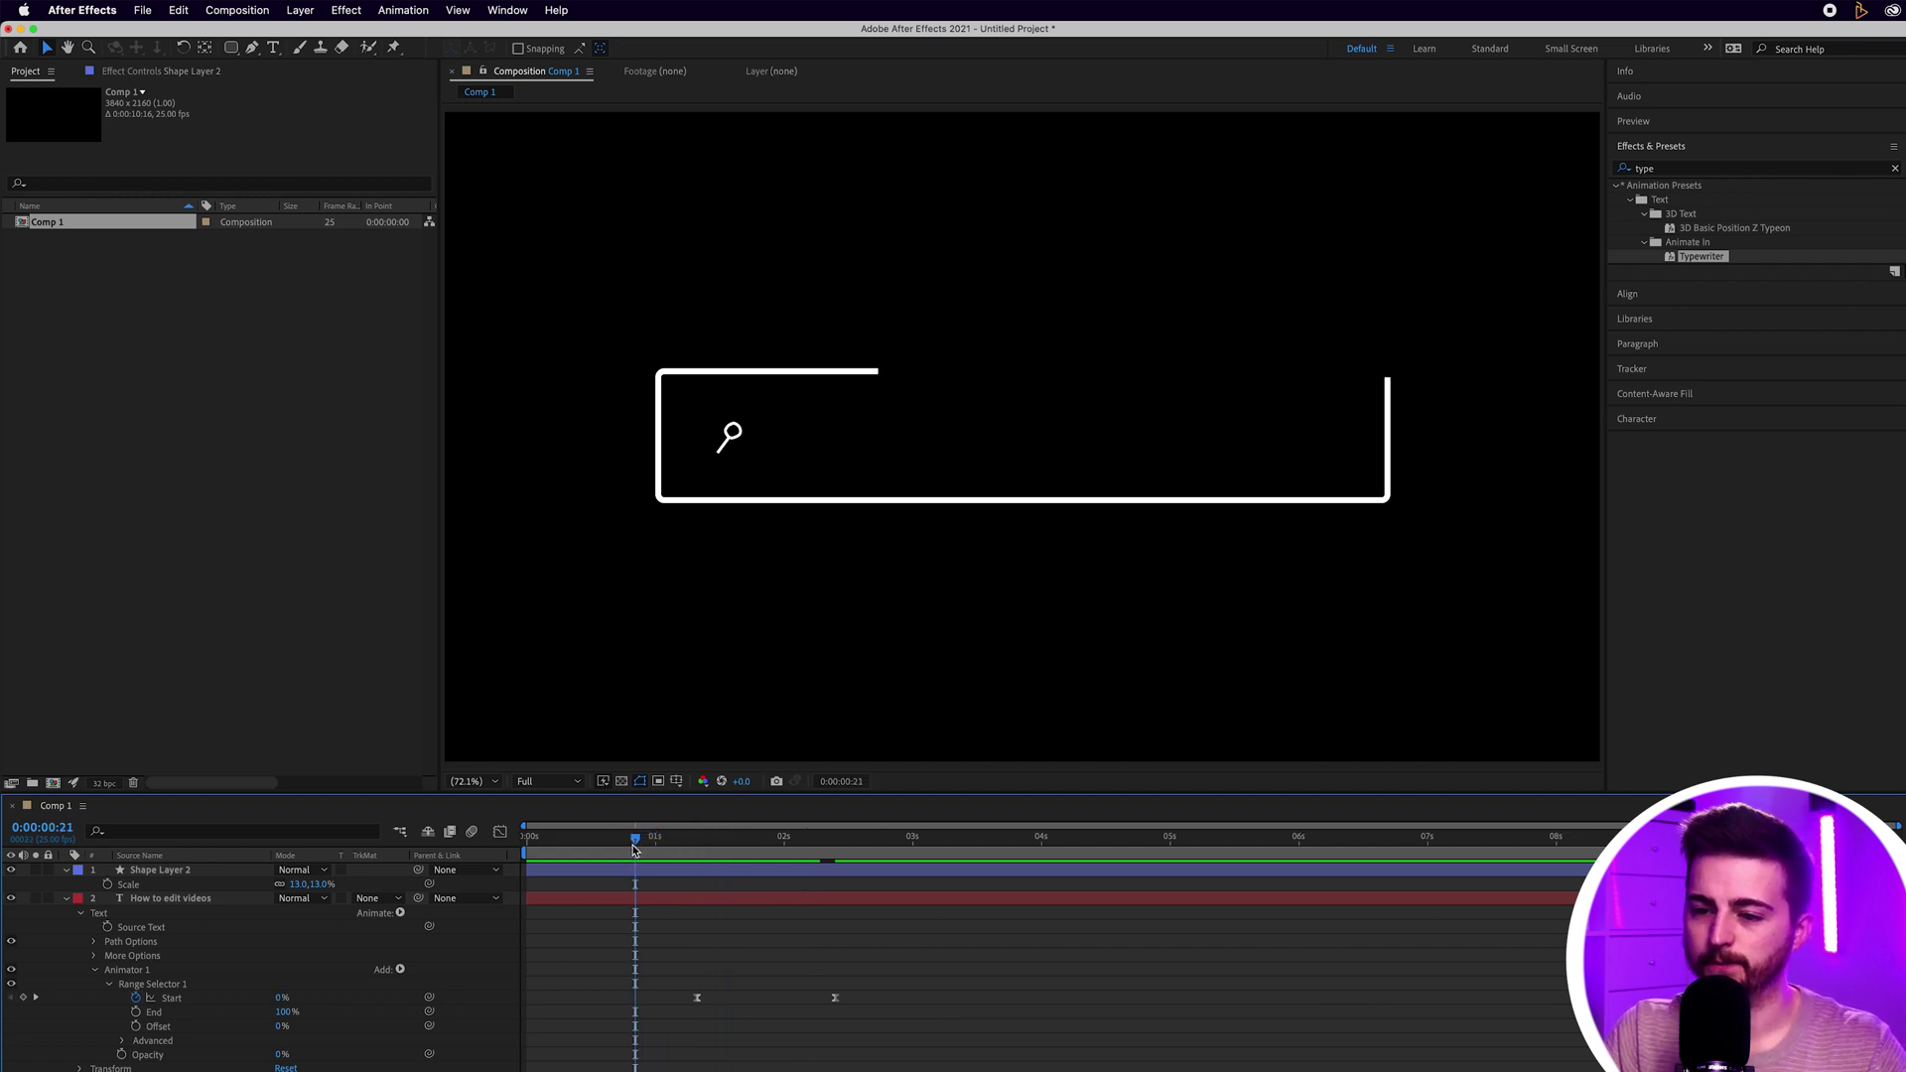
Step: Add Trim Paths to the magnifier and keyframe End from 0% to 100% starting at 0:00:00:21
{"action": "left_click", "coordinate": [189, 870]}
{"action": "left_click", "coordinate": [67, 871]}
{"action": "left_click", "coordinate": [68, 871]}
{"action": "left_click", "coordinate": [399, 886]}
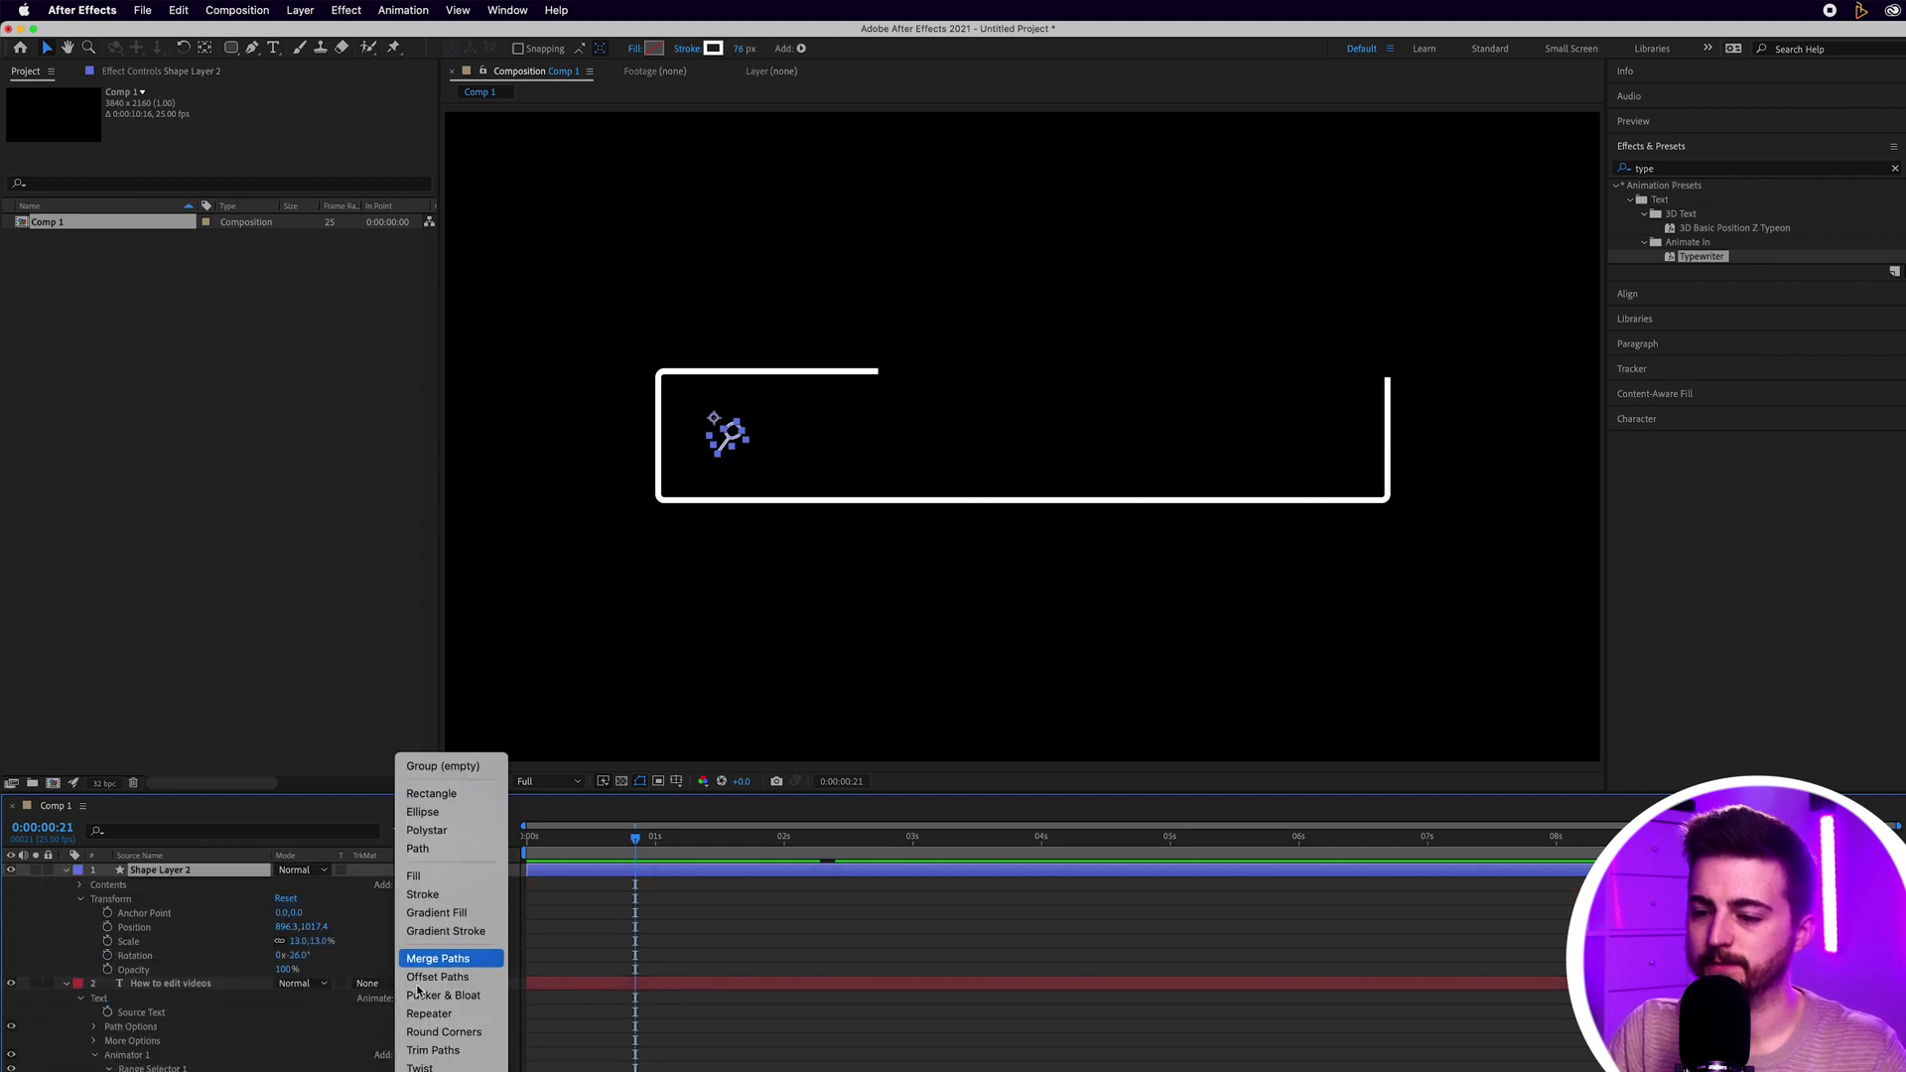
{"action": "left_click", "coordinate": [432, 1051]}
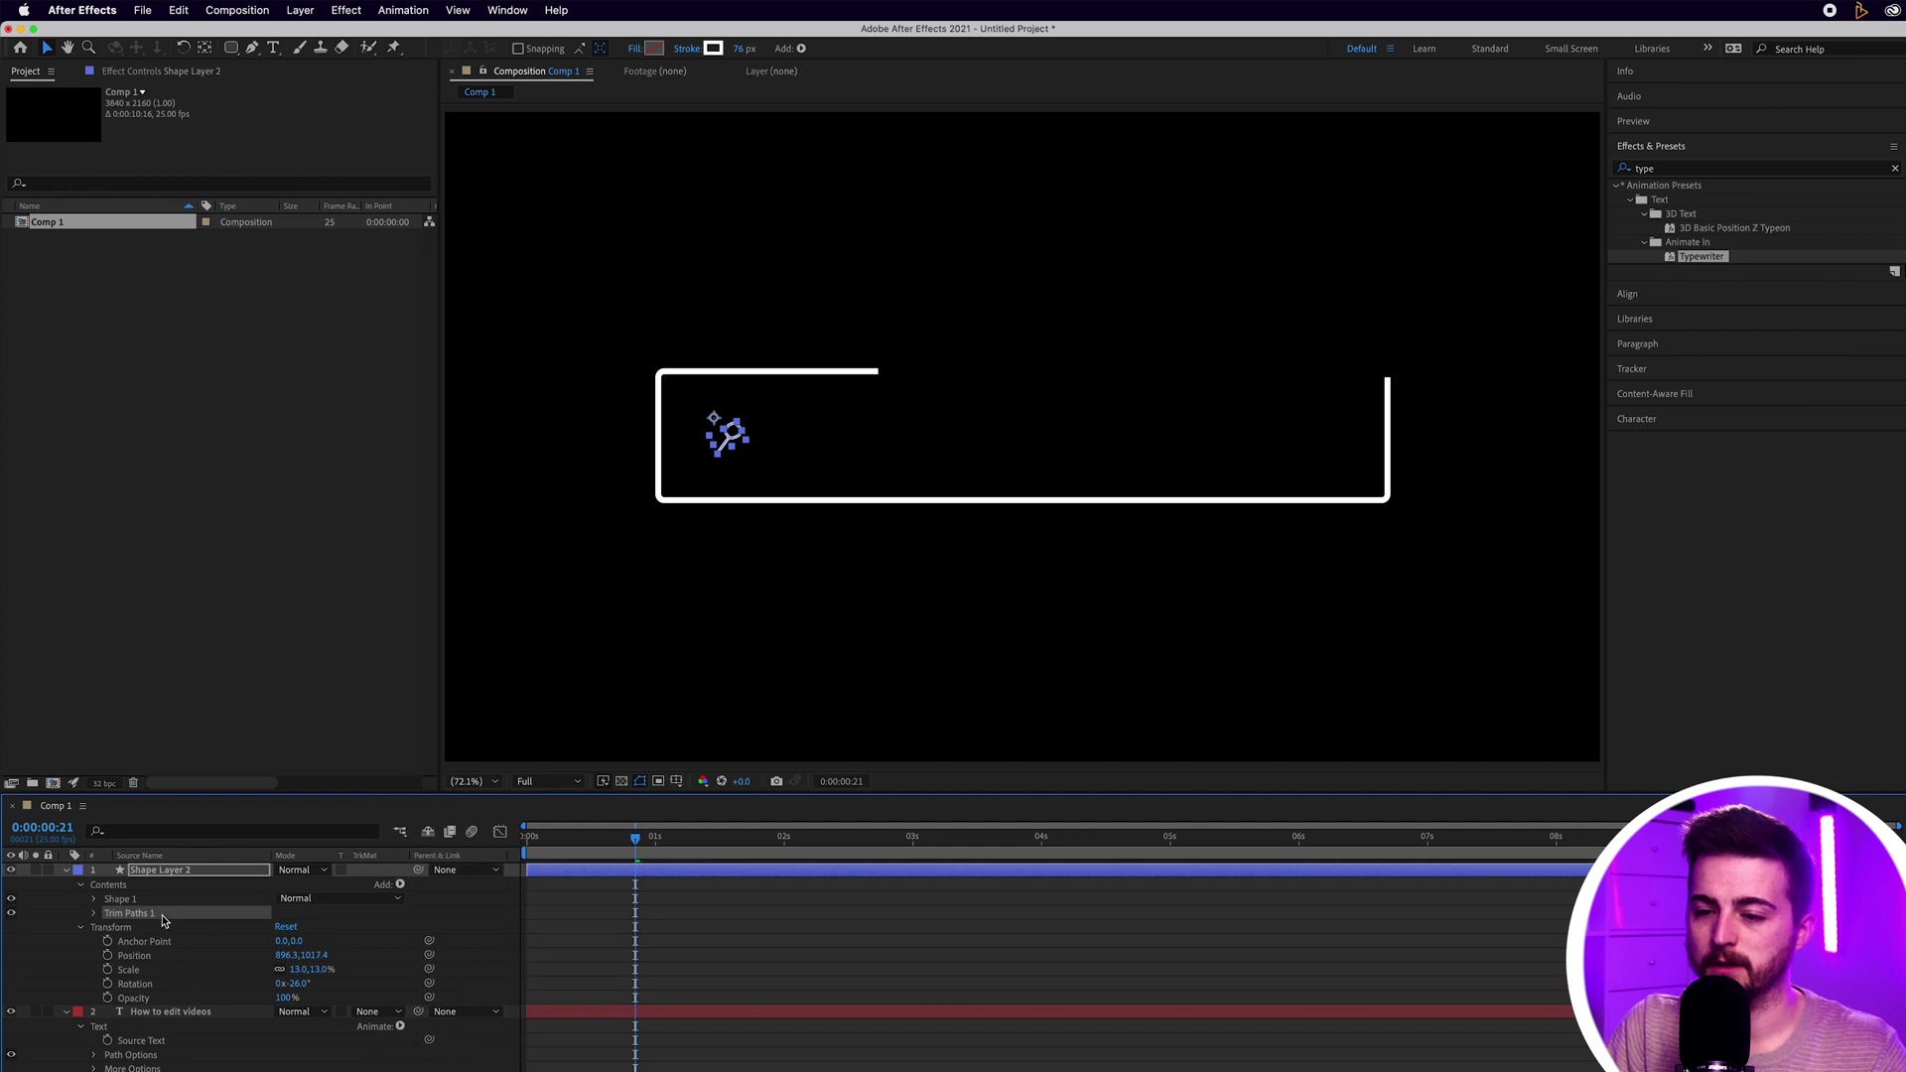
{"action": "left_click", "coordinate": [96, 913]}
{"action": "left_click_drag", "start_coordinate": [290, 941], "coordinate": [132, 945]}
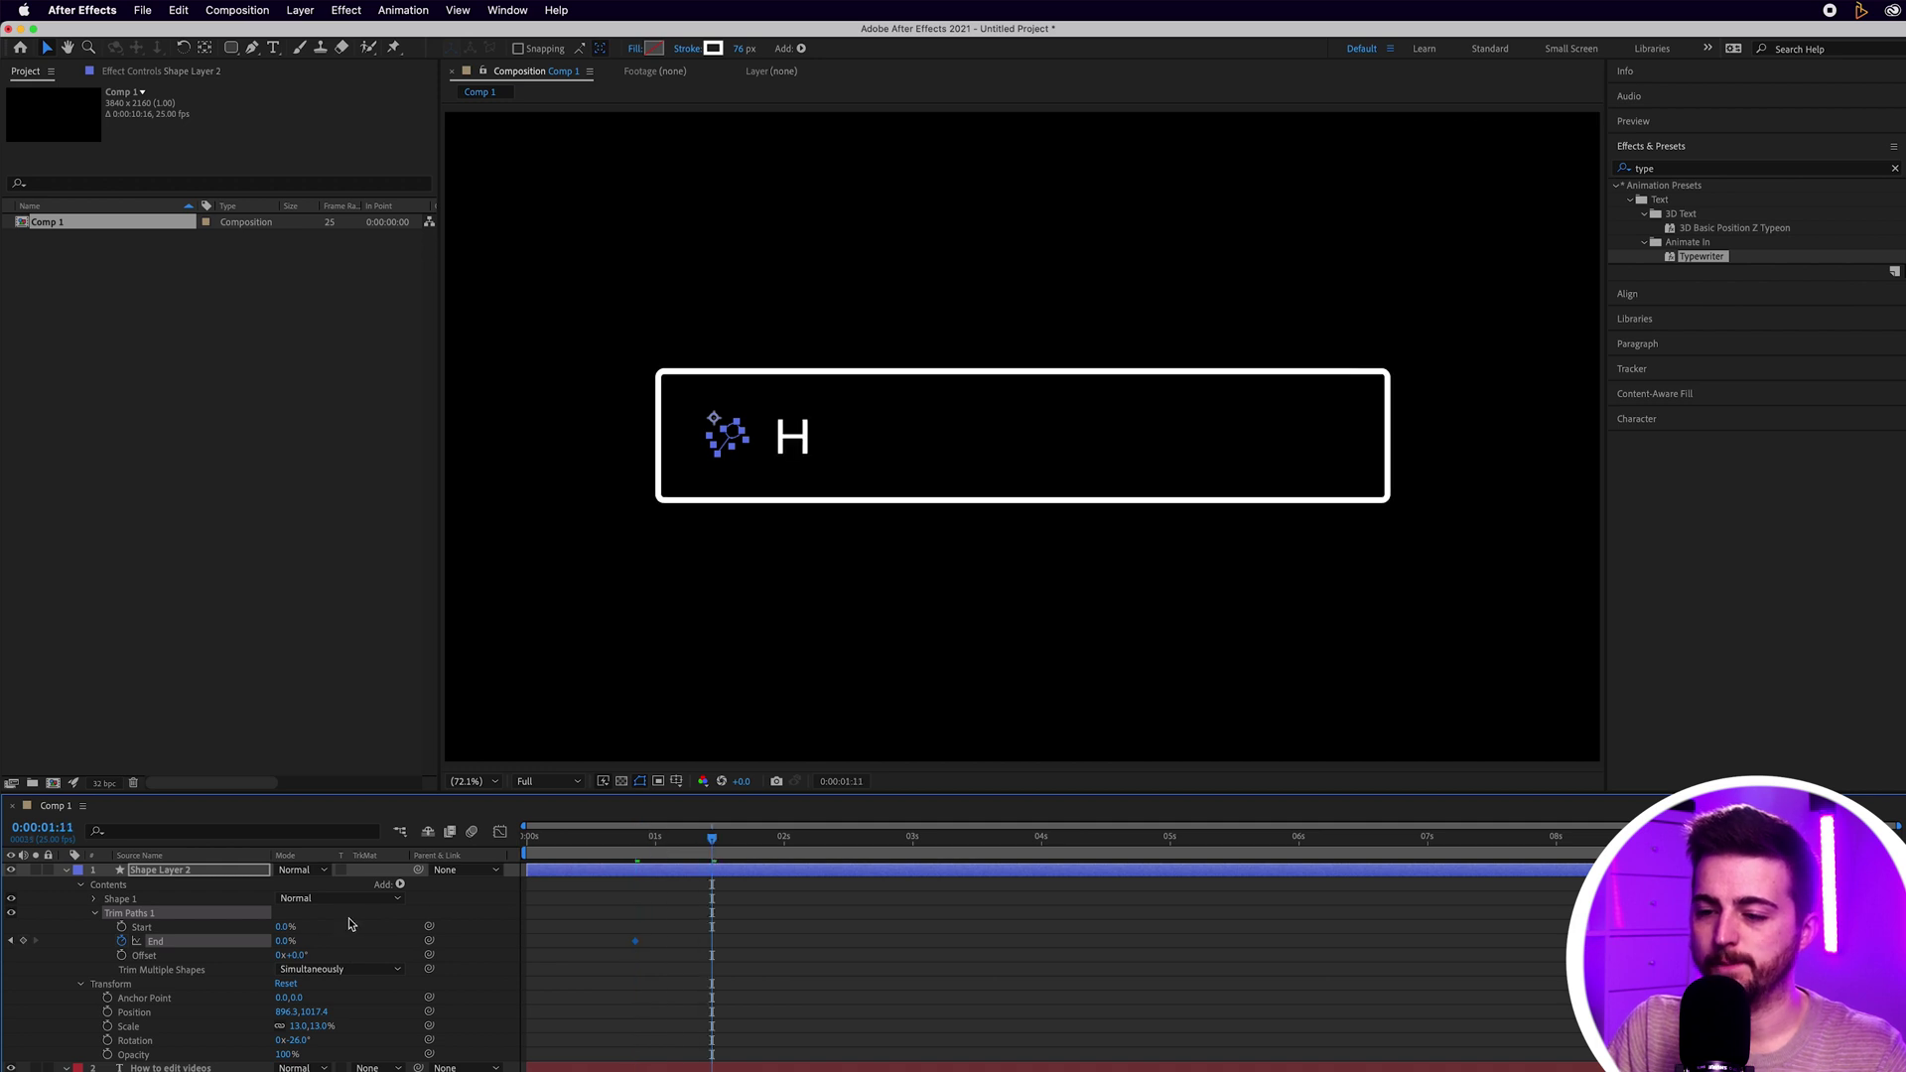
{"action": "left_click_drag", "start_coordinate": [281, 941], "coordinate": [378, 941]}
Step: Apply Easy Ease to both Trim Paths End keyframes
{"action": "left_click_drag", "start_coordinate": [816, 925], "coordinate": [623, 951]}
{"action": "right_click", "coordinate": [634, 943]}
{"action": "mouse_move", "coordinate": [774, 1071]}
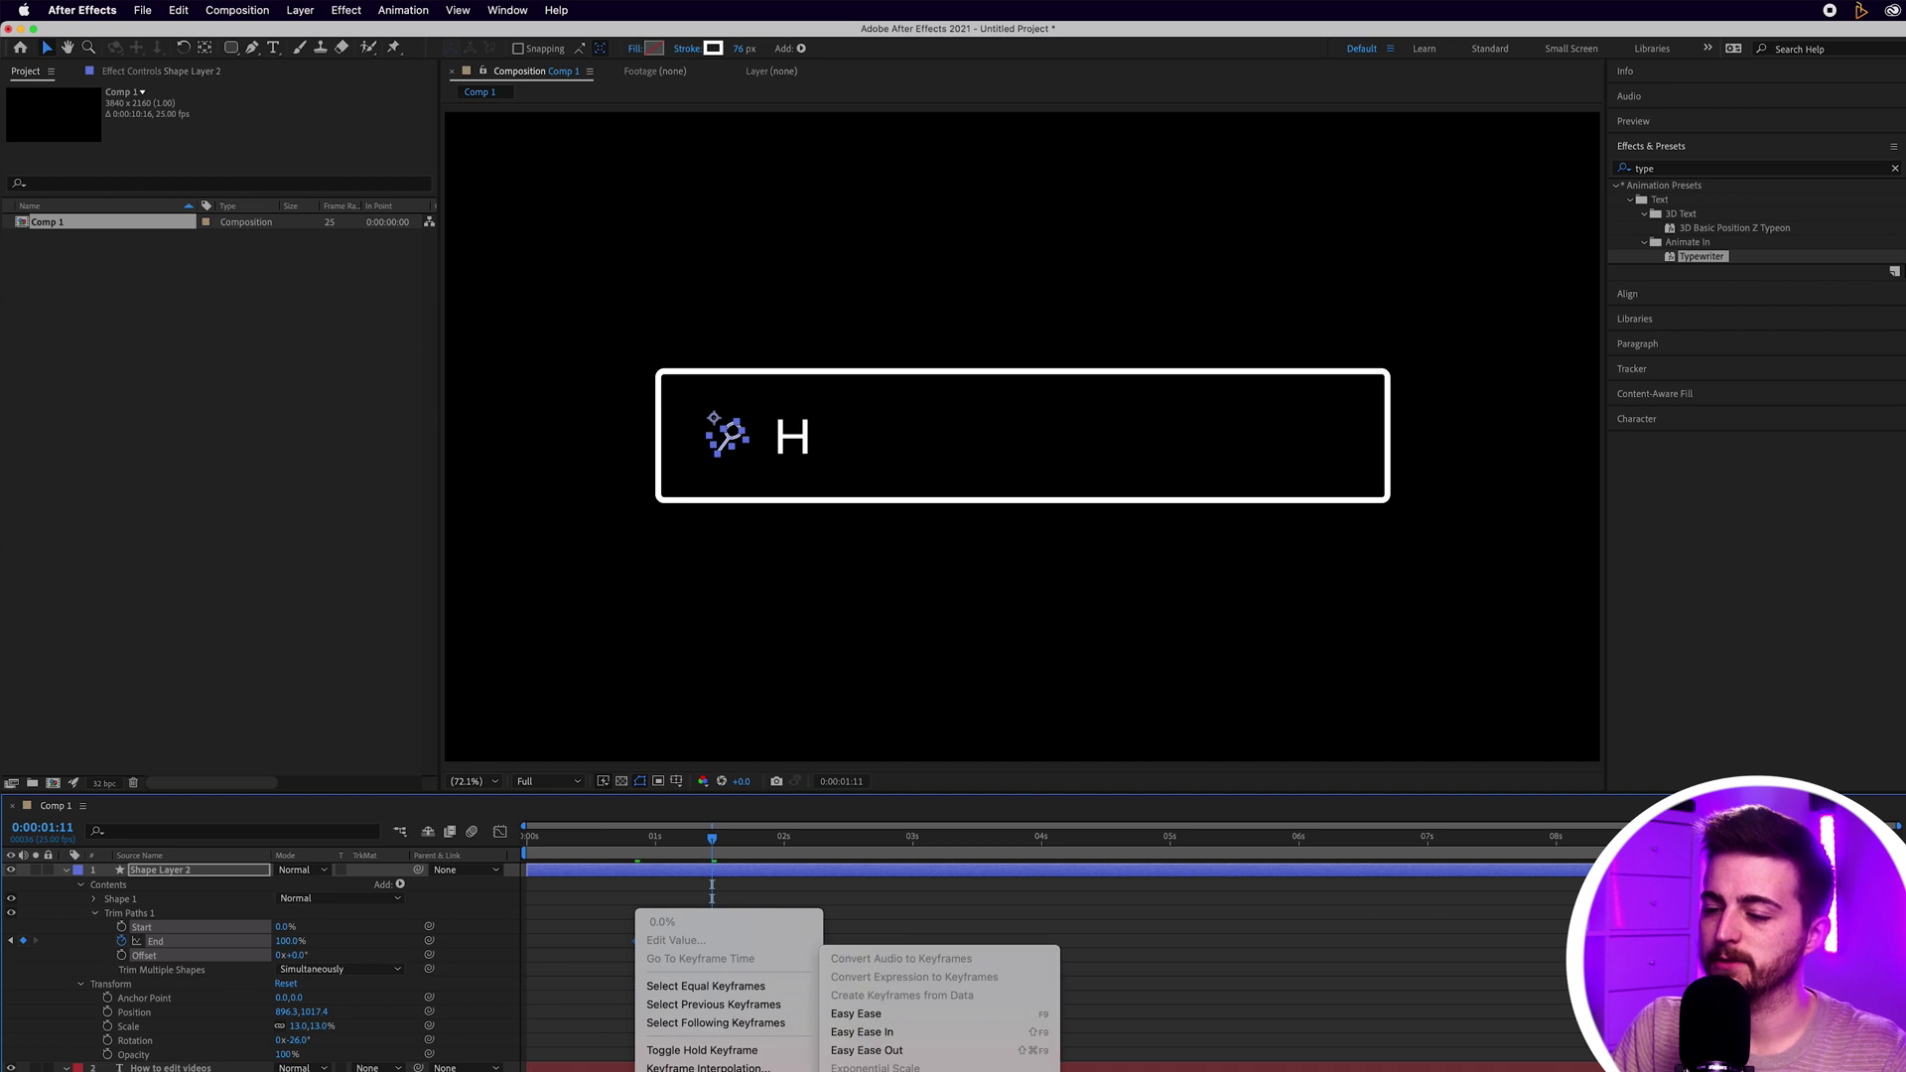
{"action": "left_click", "coordinate": [882, 1022]}
Step: Preview the draw-on from the start, then collapse the magnifier and text layer properties
{"action": "key", "text": "Home"}
{"action": "key", "text": "space"}
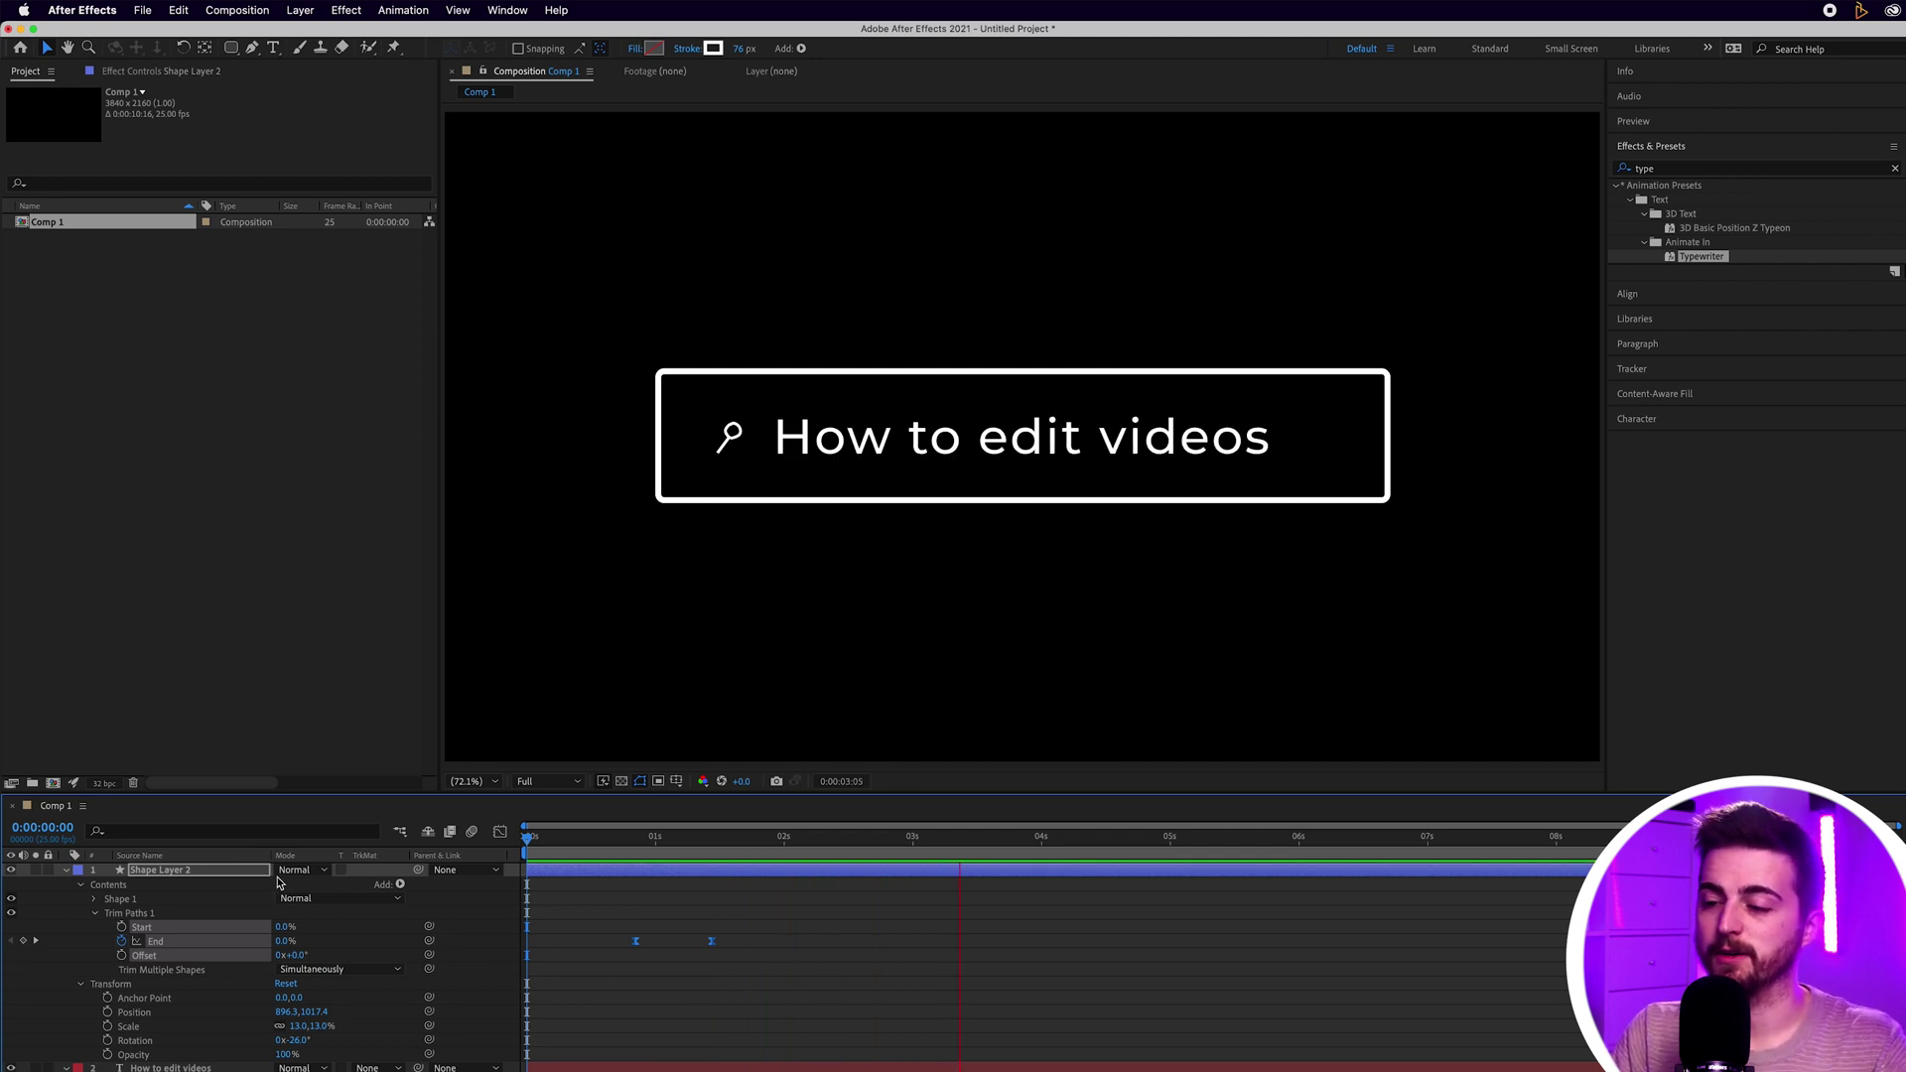
{"action": "key", "text": "space"}
{"action": "left_click", "coordinate": [254, 906]}
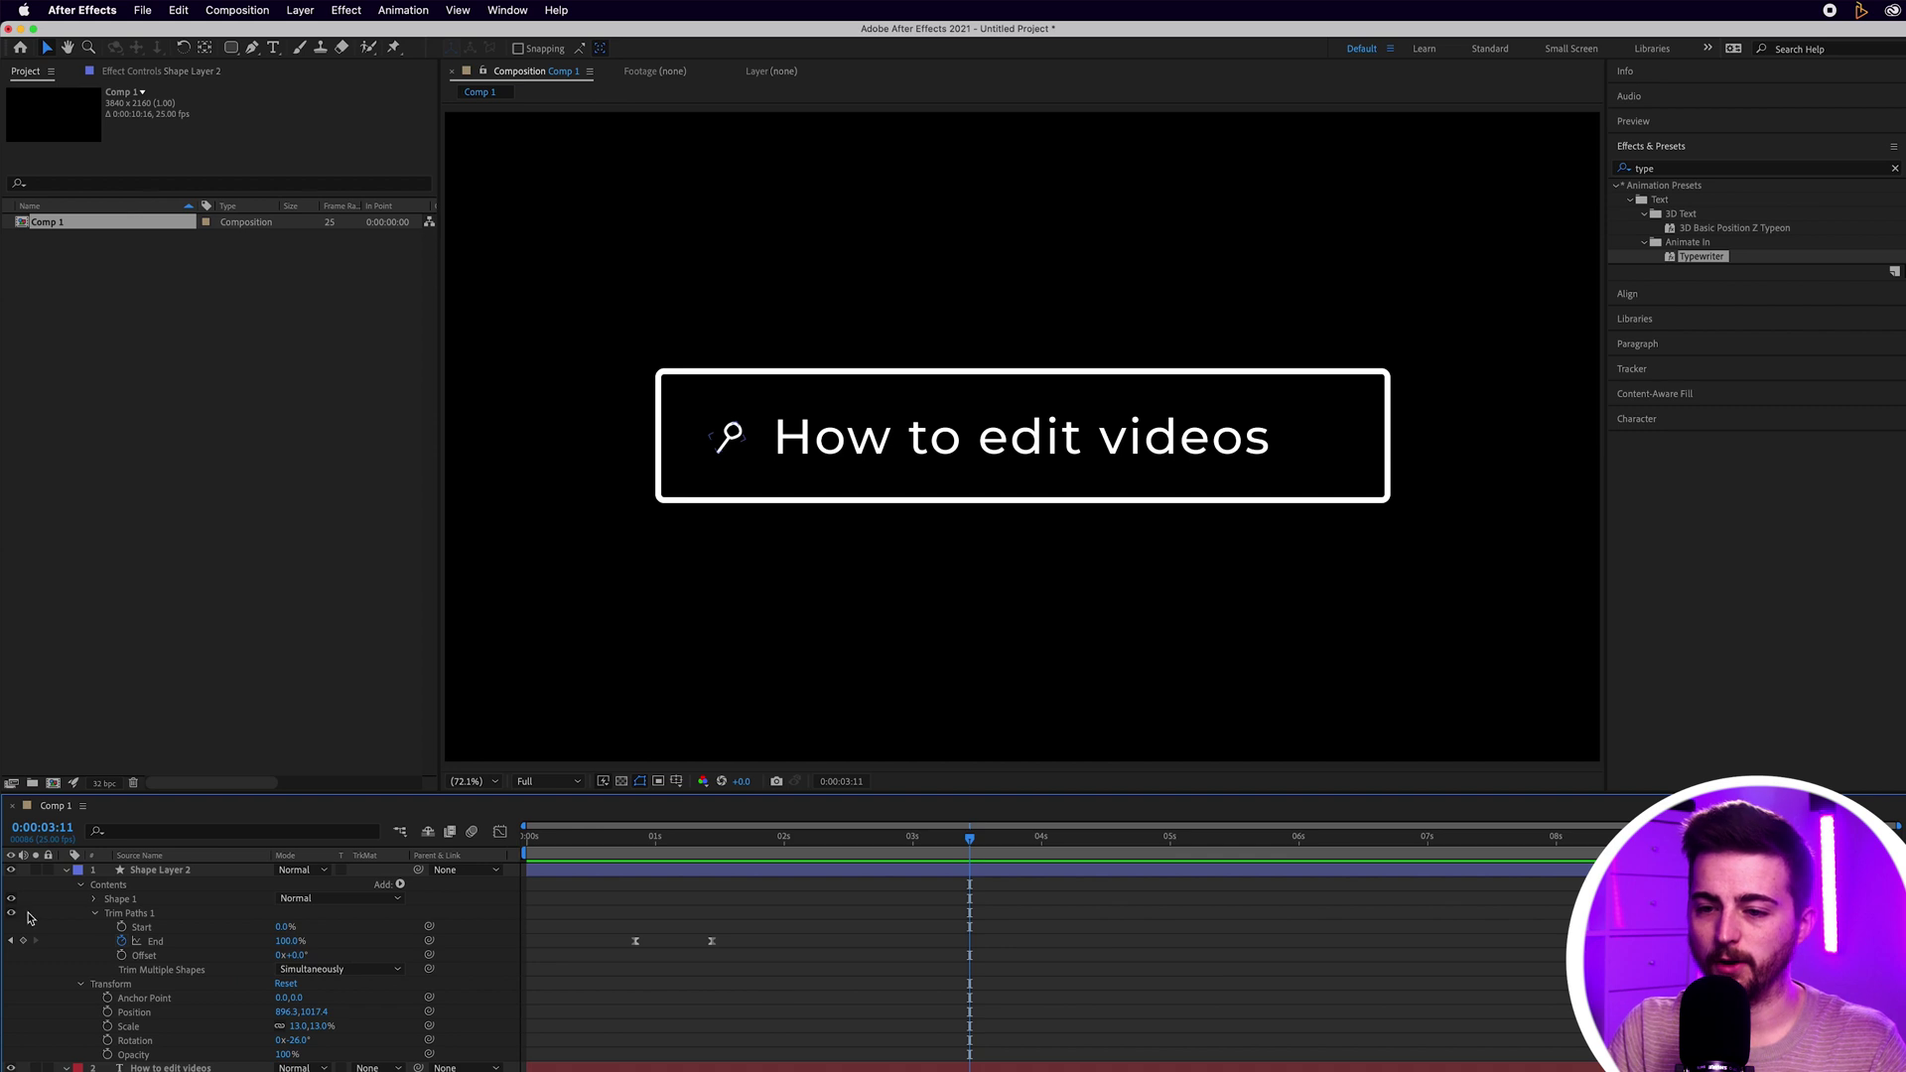
{"action": "left_click", "coordinate": [67, 872]}
{"action": "left_click", "coordinate": [66, 884]}
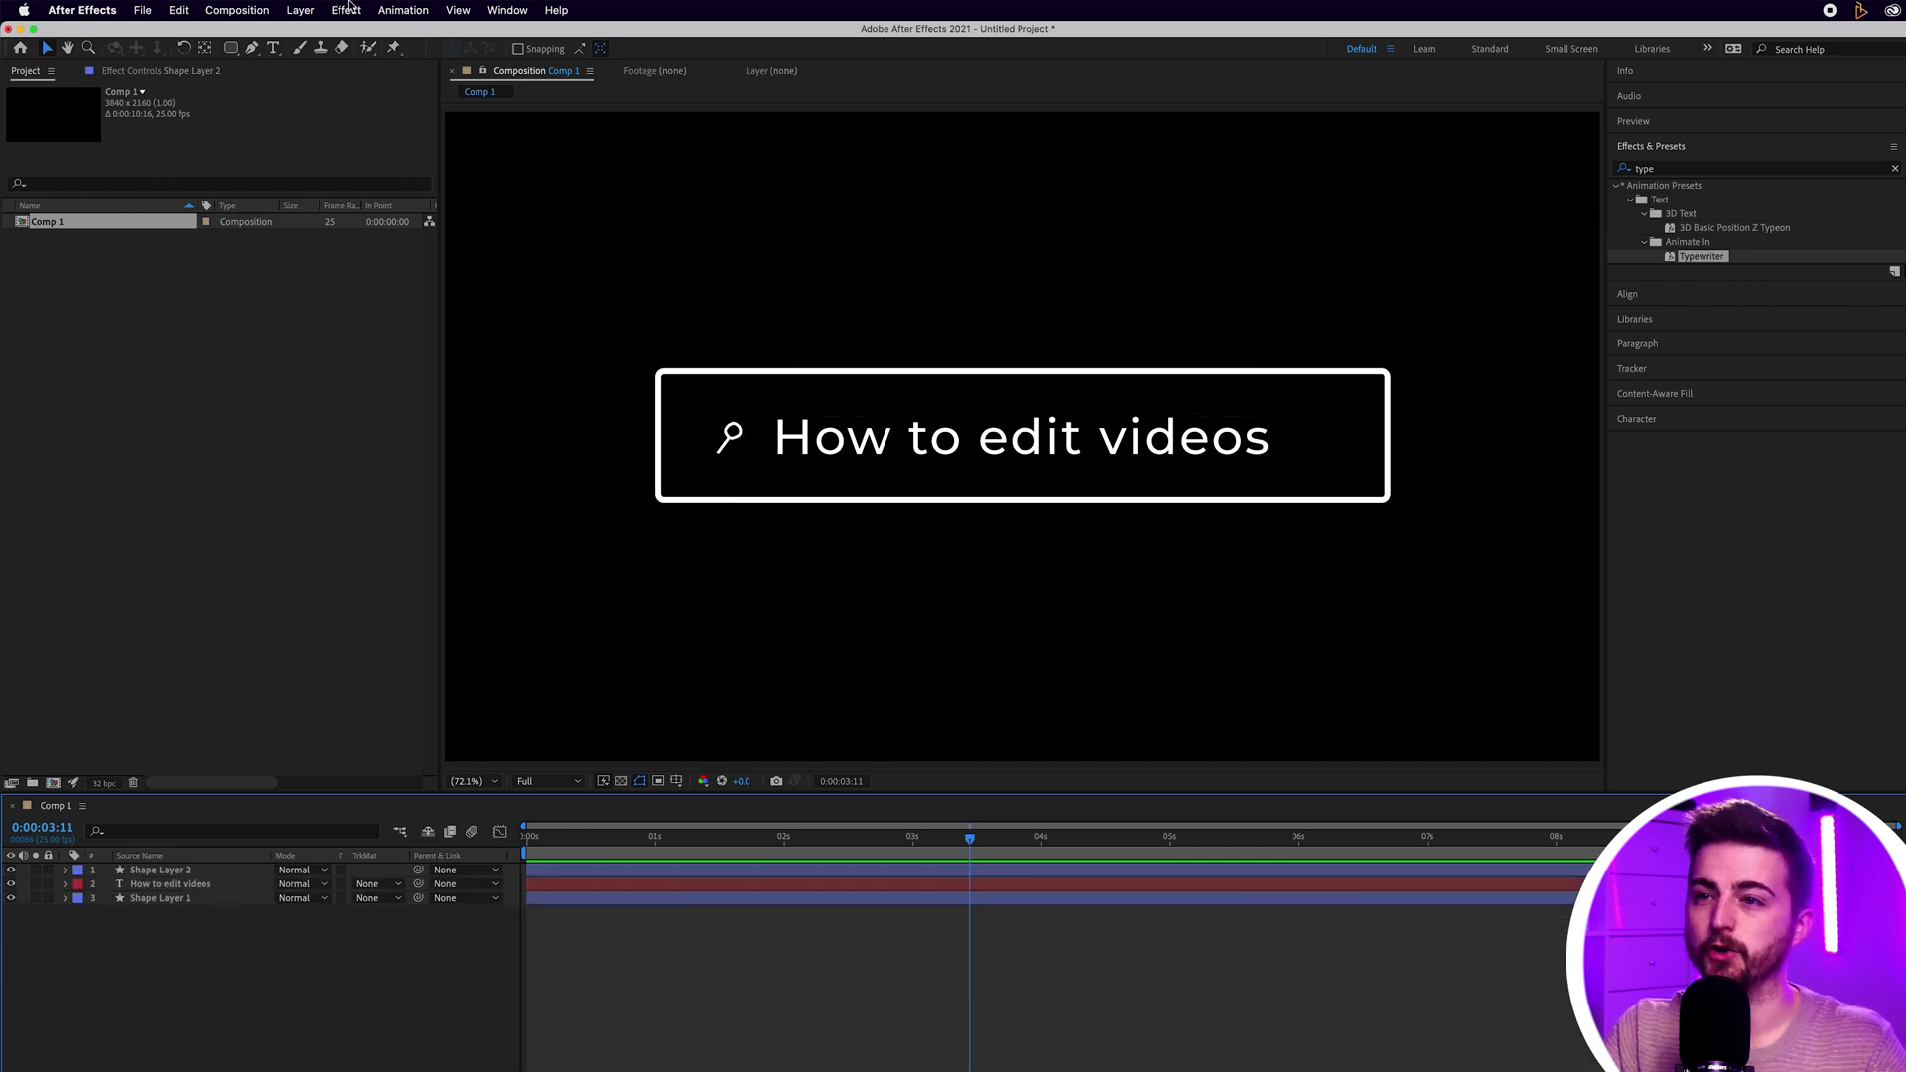
Step: Create a new Null Object layer via Layer > New
{"action": "left_click", "coordinate": [300, 10]}
{"action": "mouse_move", "coordinate": [348, 35]}
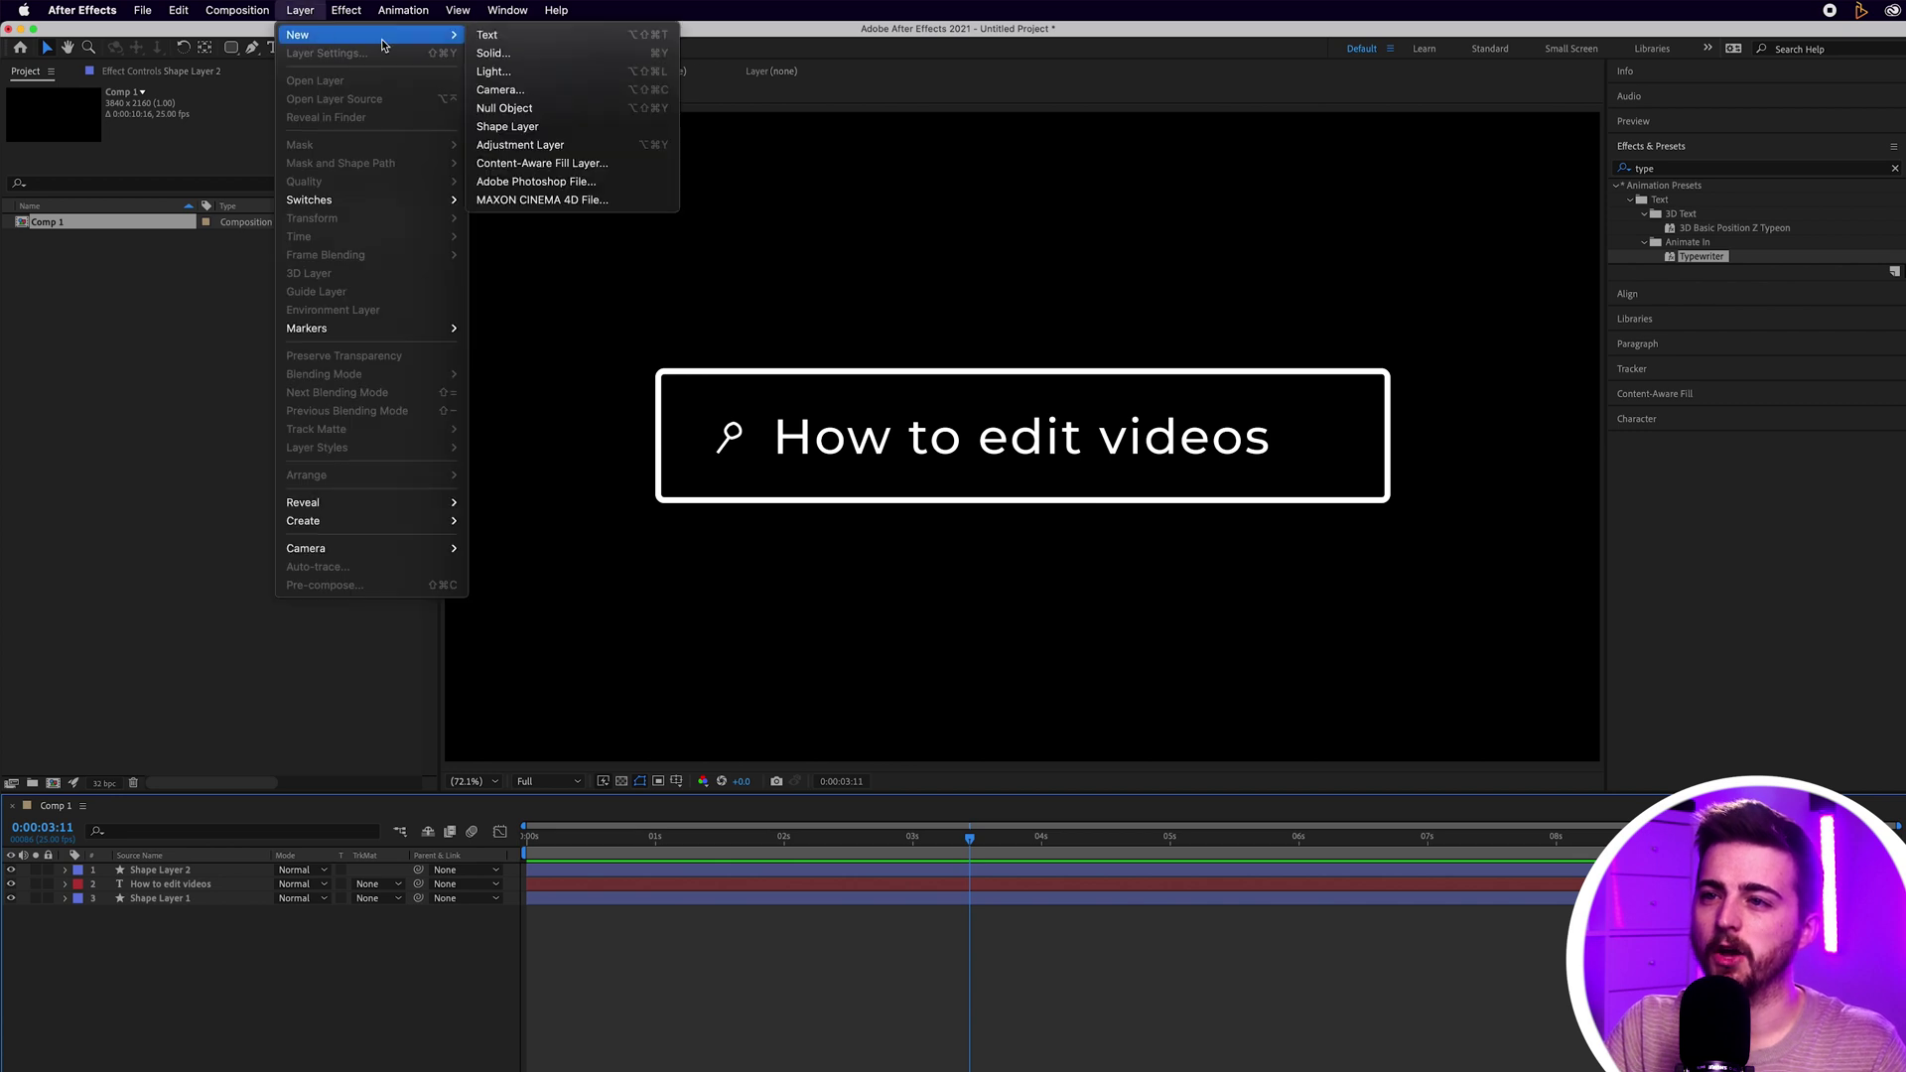
{"action": "left_click", "coordinate": [527, 111]}
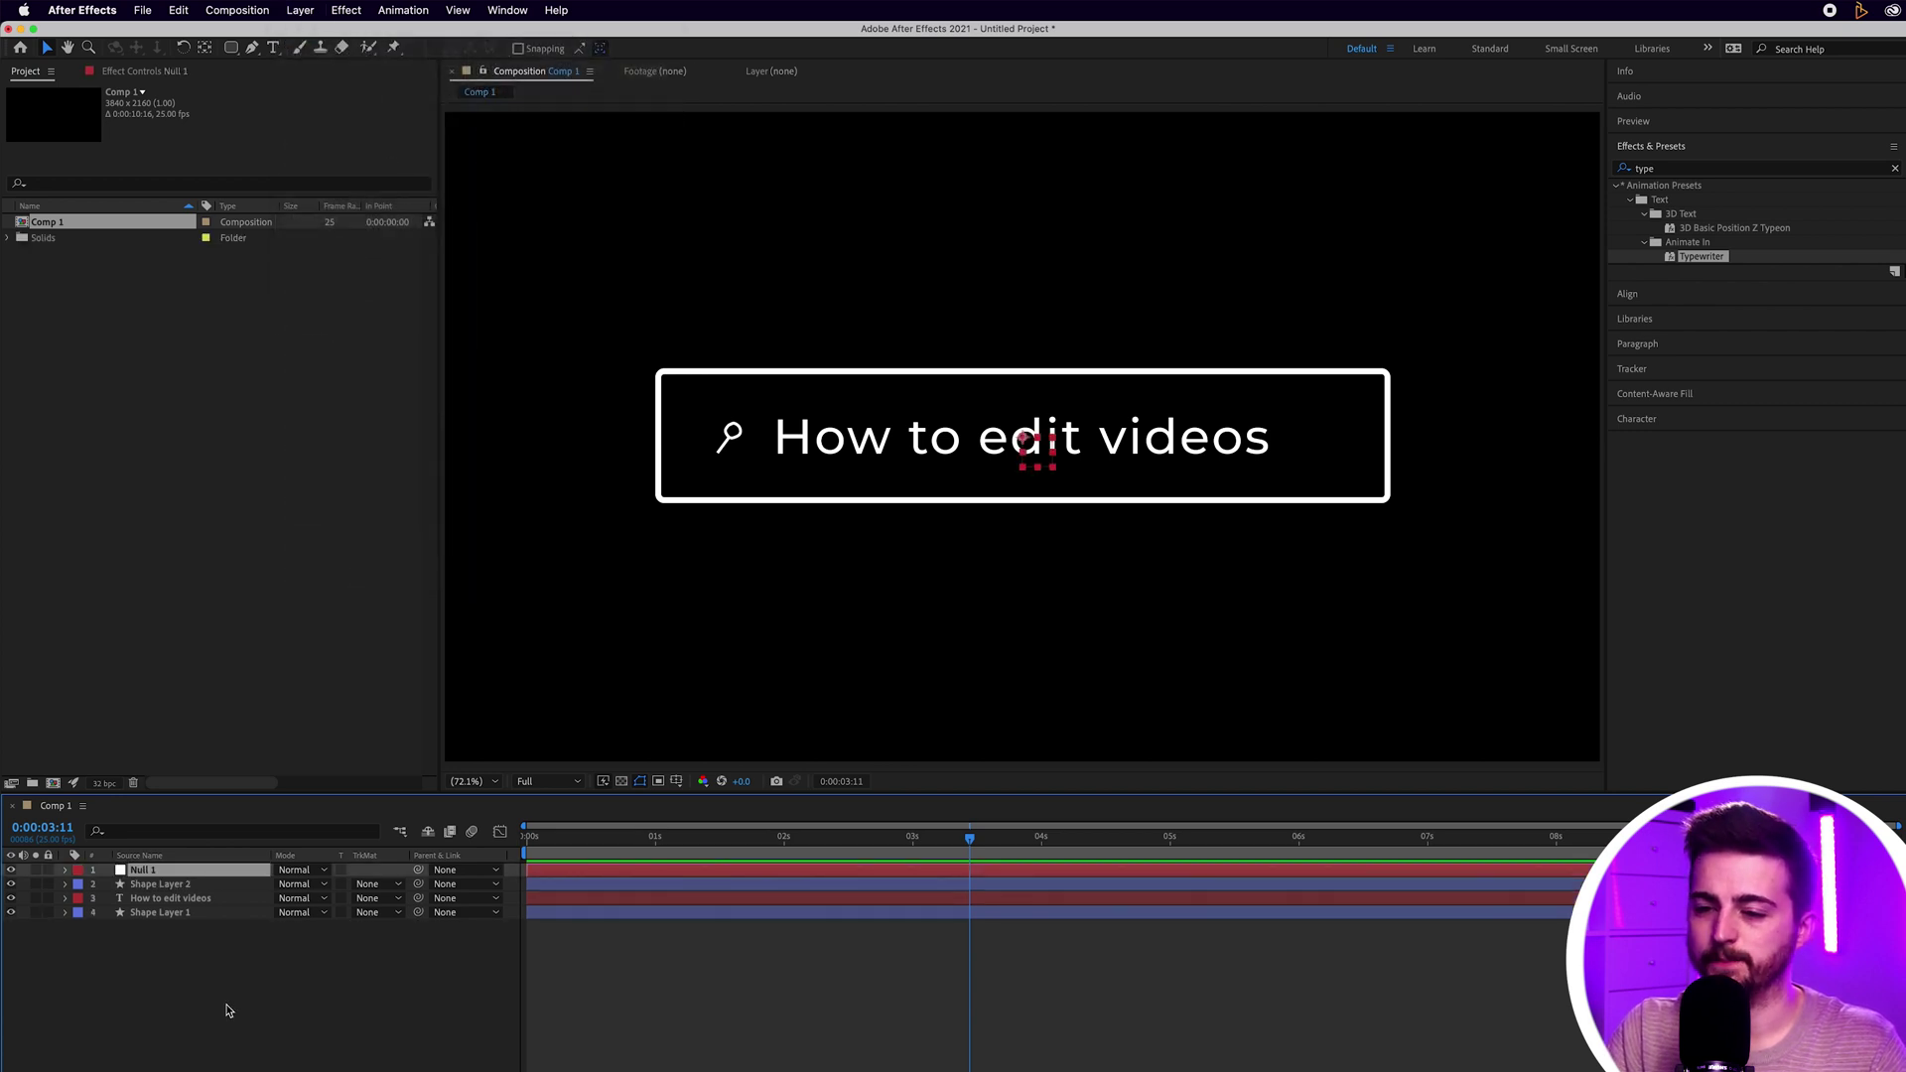
Step: Parent the box, text and magnifier layers to Null 1 and scale the null to 78%
{"action": "left_click_drag", "start_coordinate": [297, 988], "coordinate": [162, 887]}
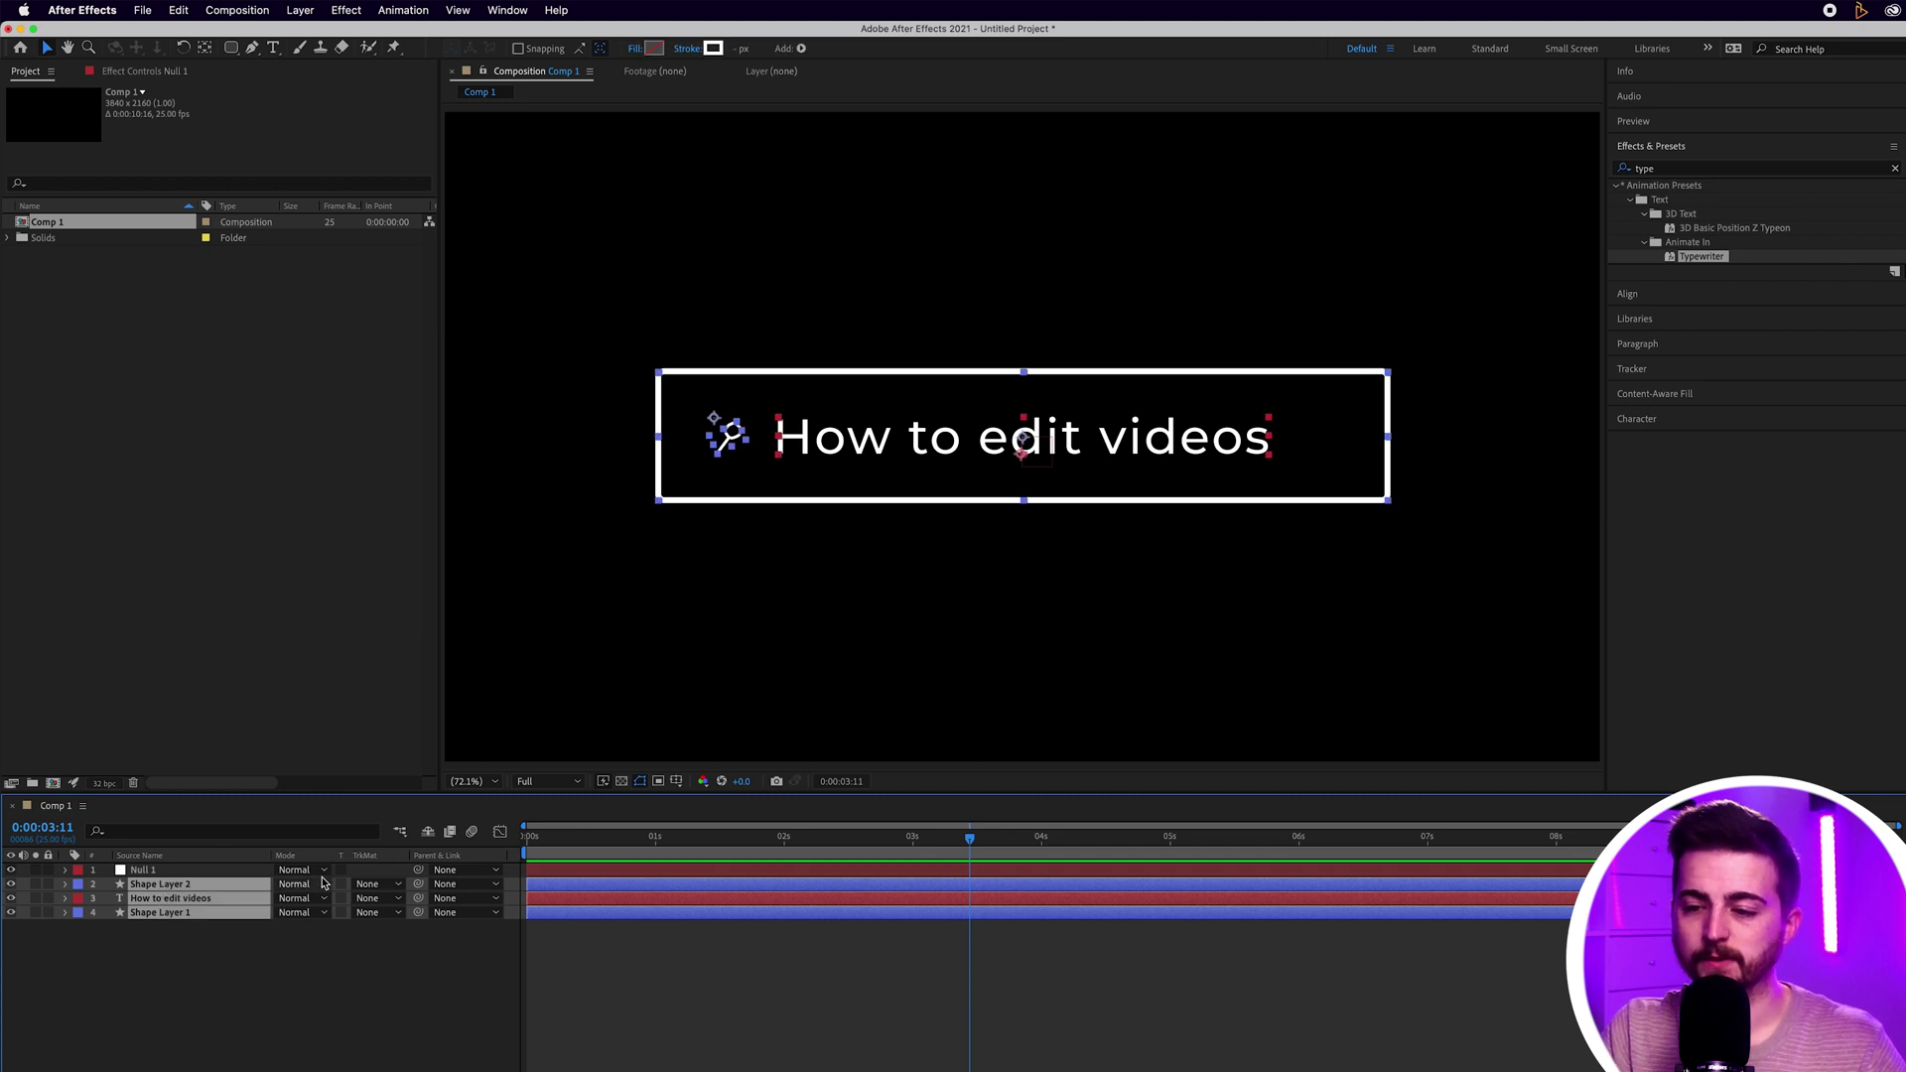
{"action": "left_click_drag", "start_coordinate": [395, 897], "coordinate": [256, 880]}
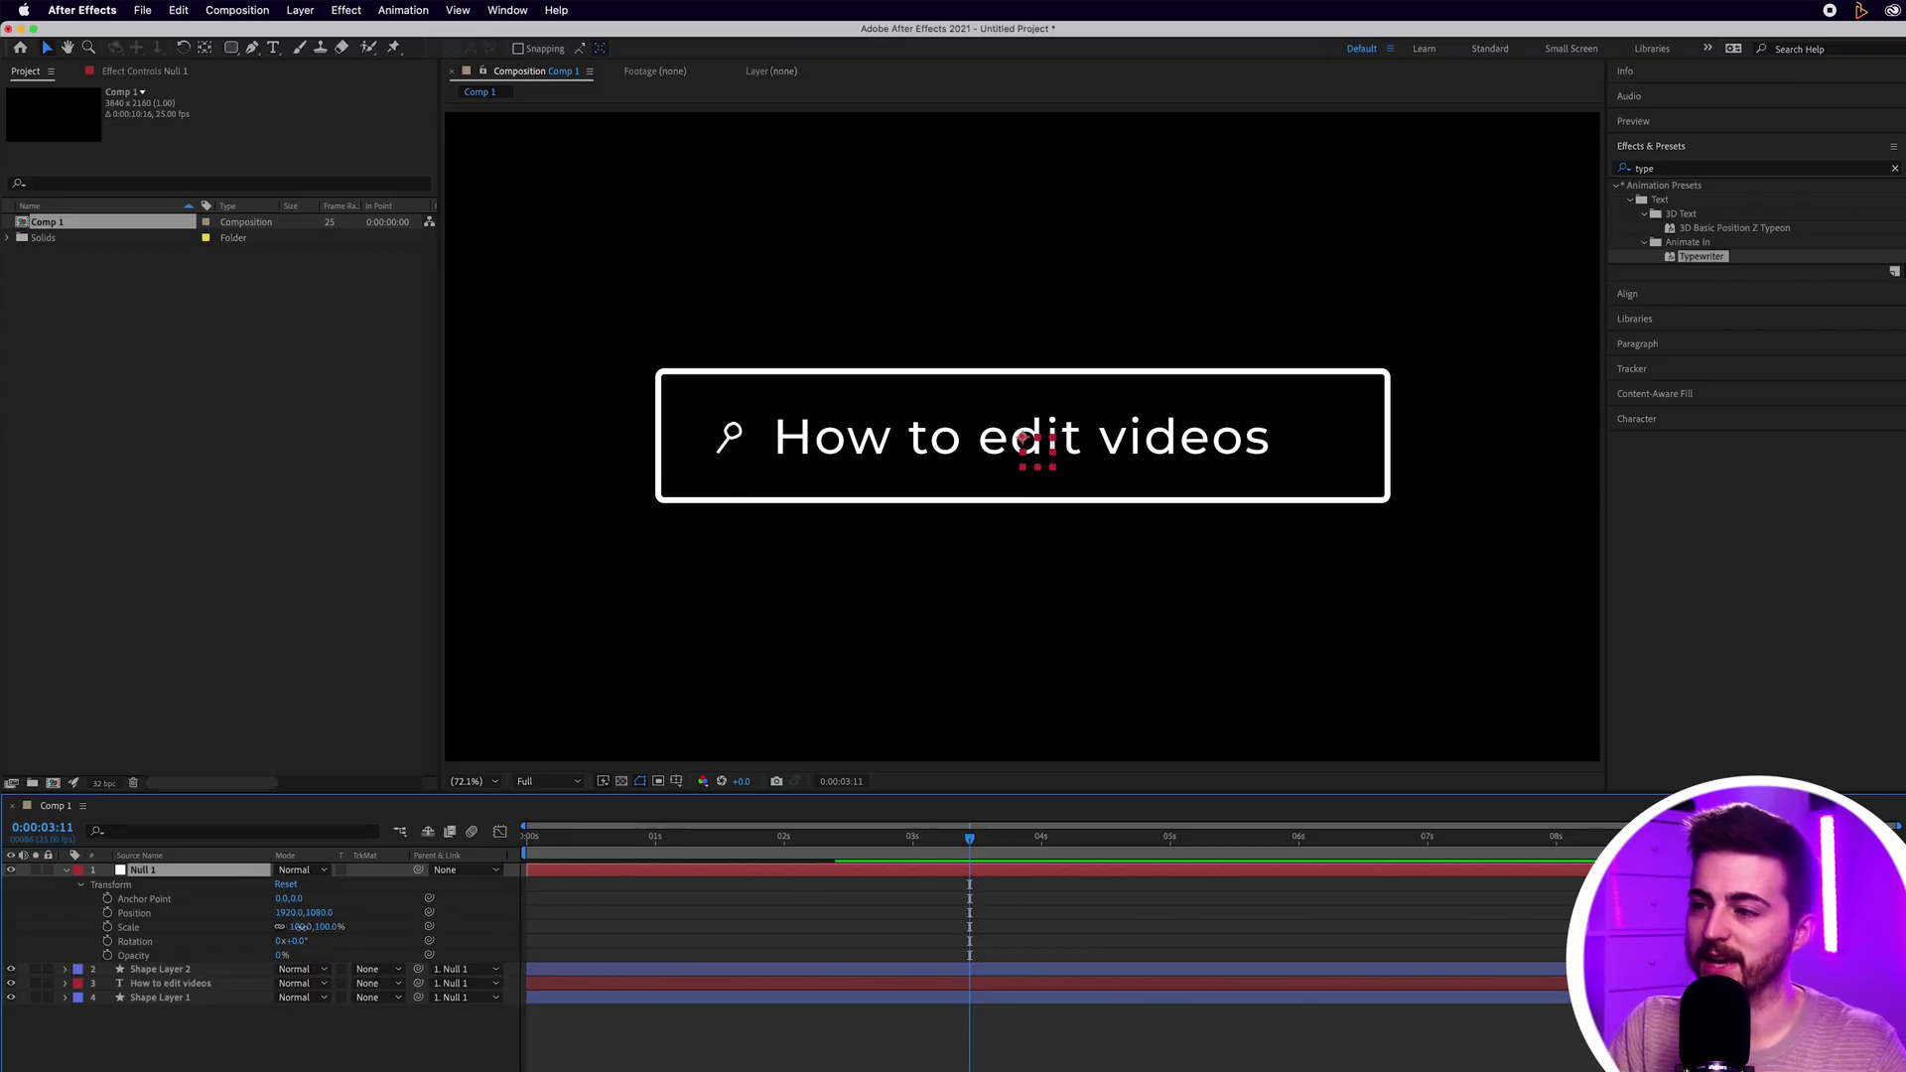
{"action": "mouse_move", "coordinate": [298, 926]}
{"action": "left_mouse_down"}
{"action": "mouse_move", "coordinate": [272, 926]}
{"action": "mouse_move", "coordinate": [340, 927]}
{"action": "mouse_move", "coordinate": [283, 927]}
{"action": "left_mouse_up"}
Step: At 0:00:03:10, set a 78% Scale keyframe on Null 1, then enter 0 for the next scale value
{"action": "key", "text": "Home"}
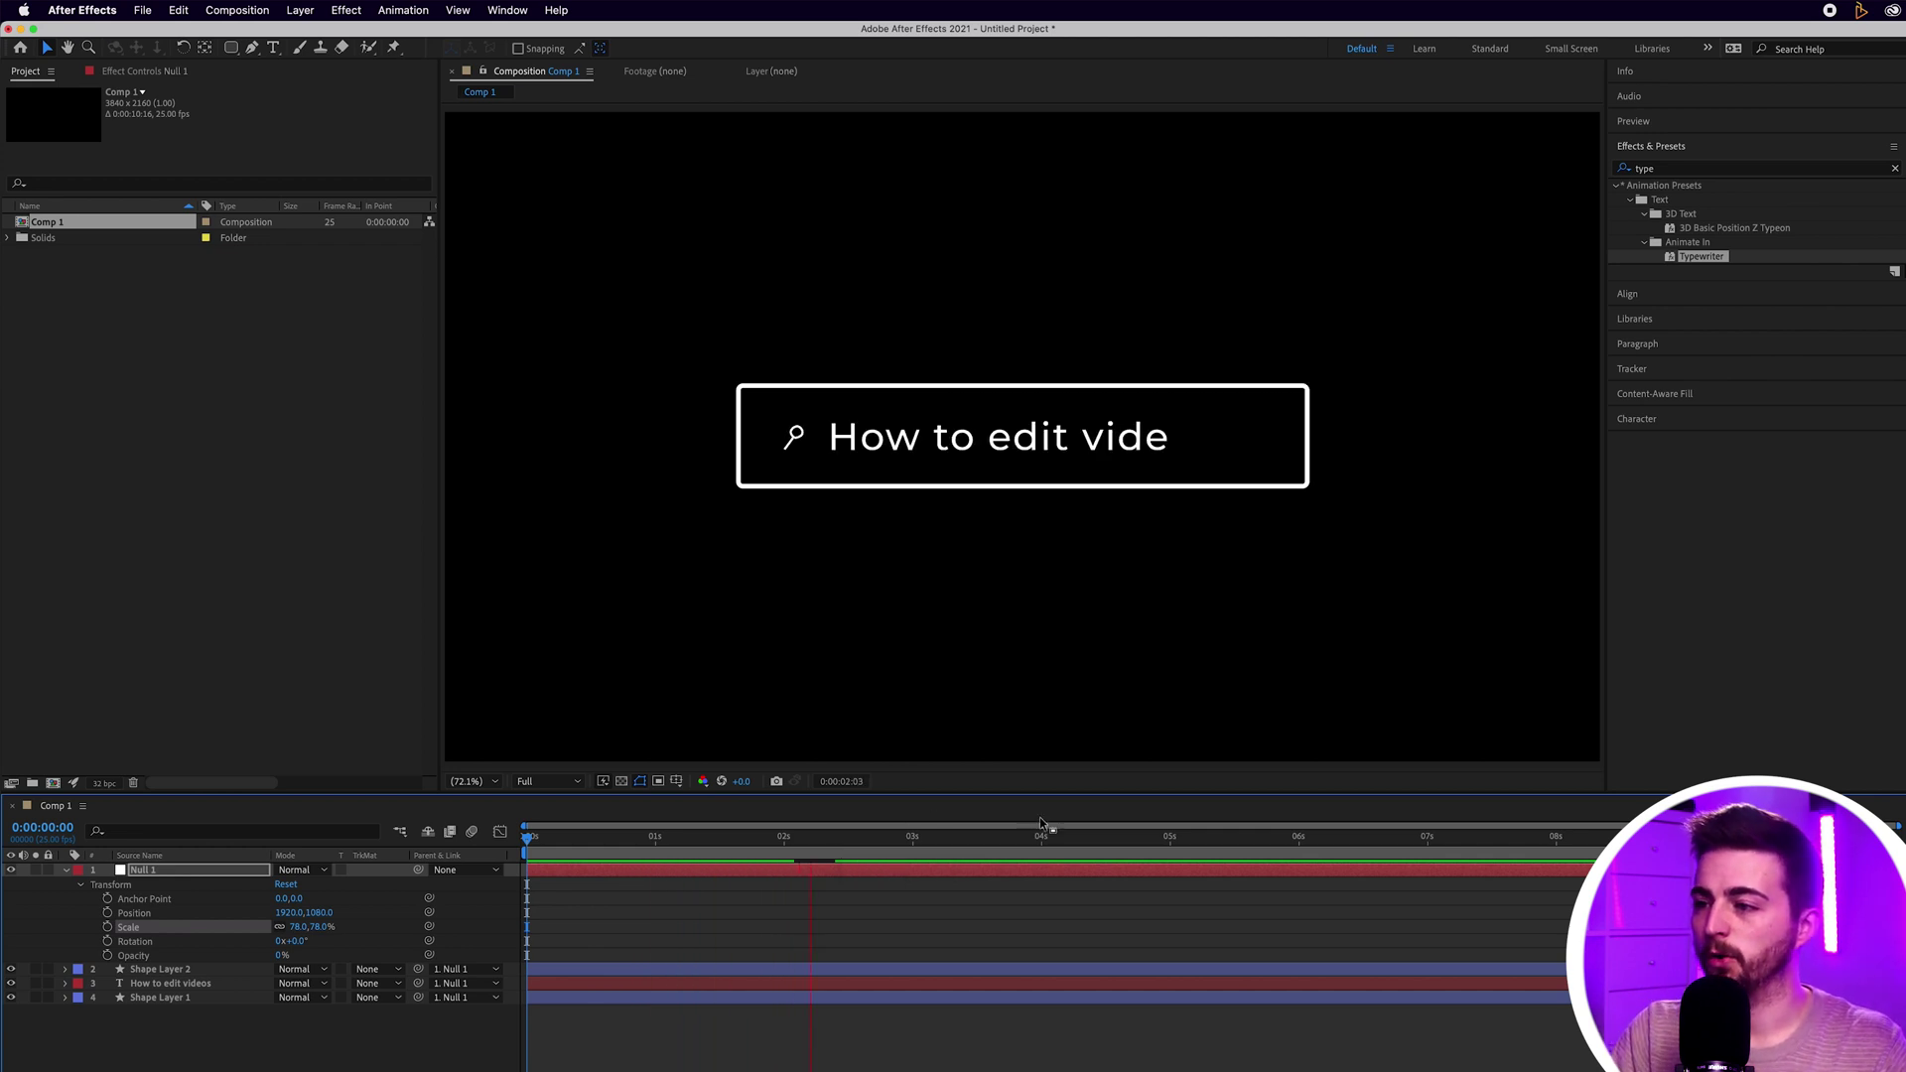
{"action": "key", "text": "space"}
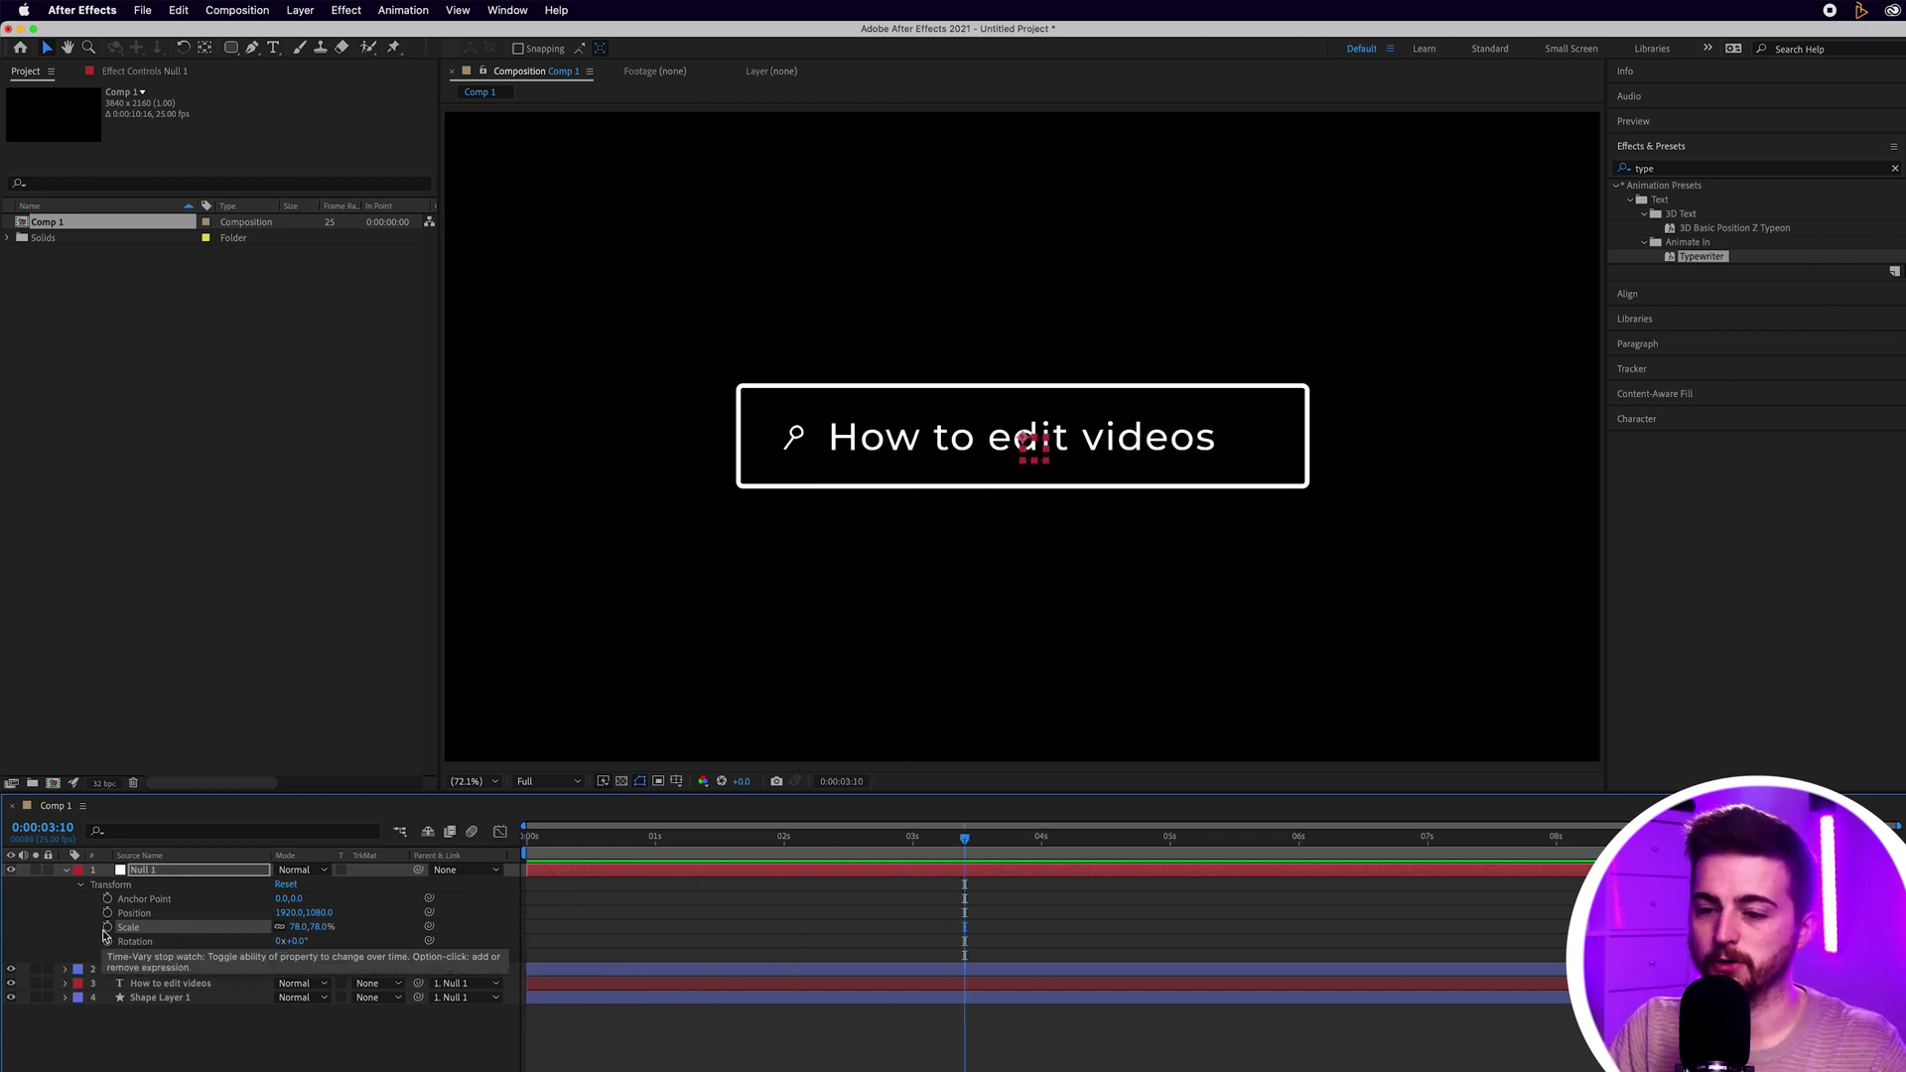
{"action": "left_click", "coordinate": [108, 927]}
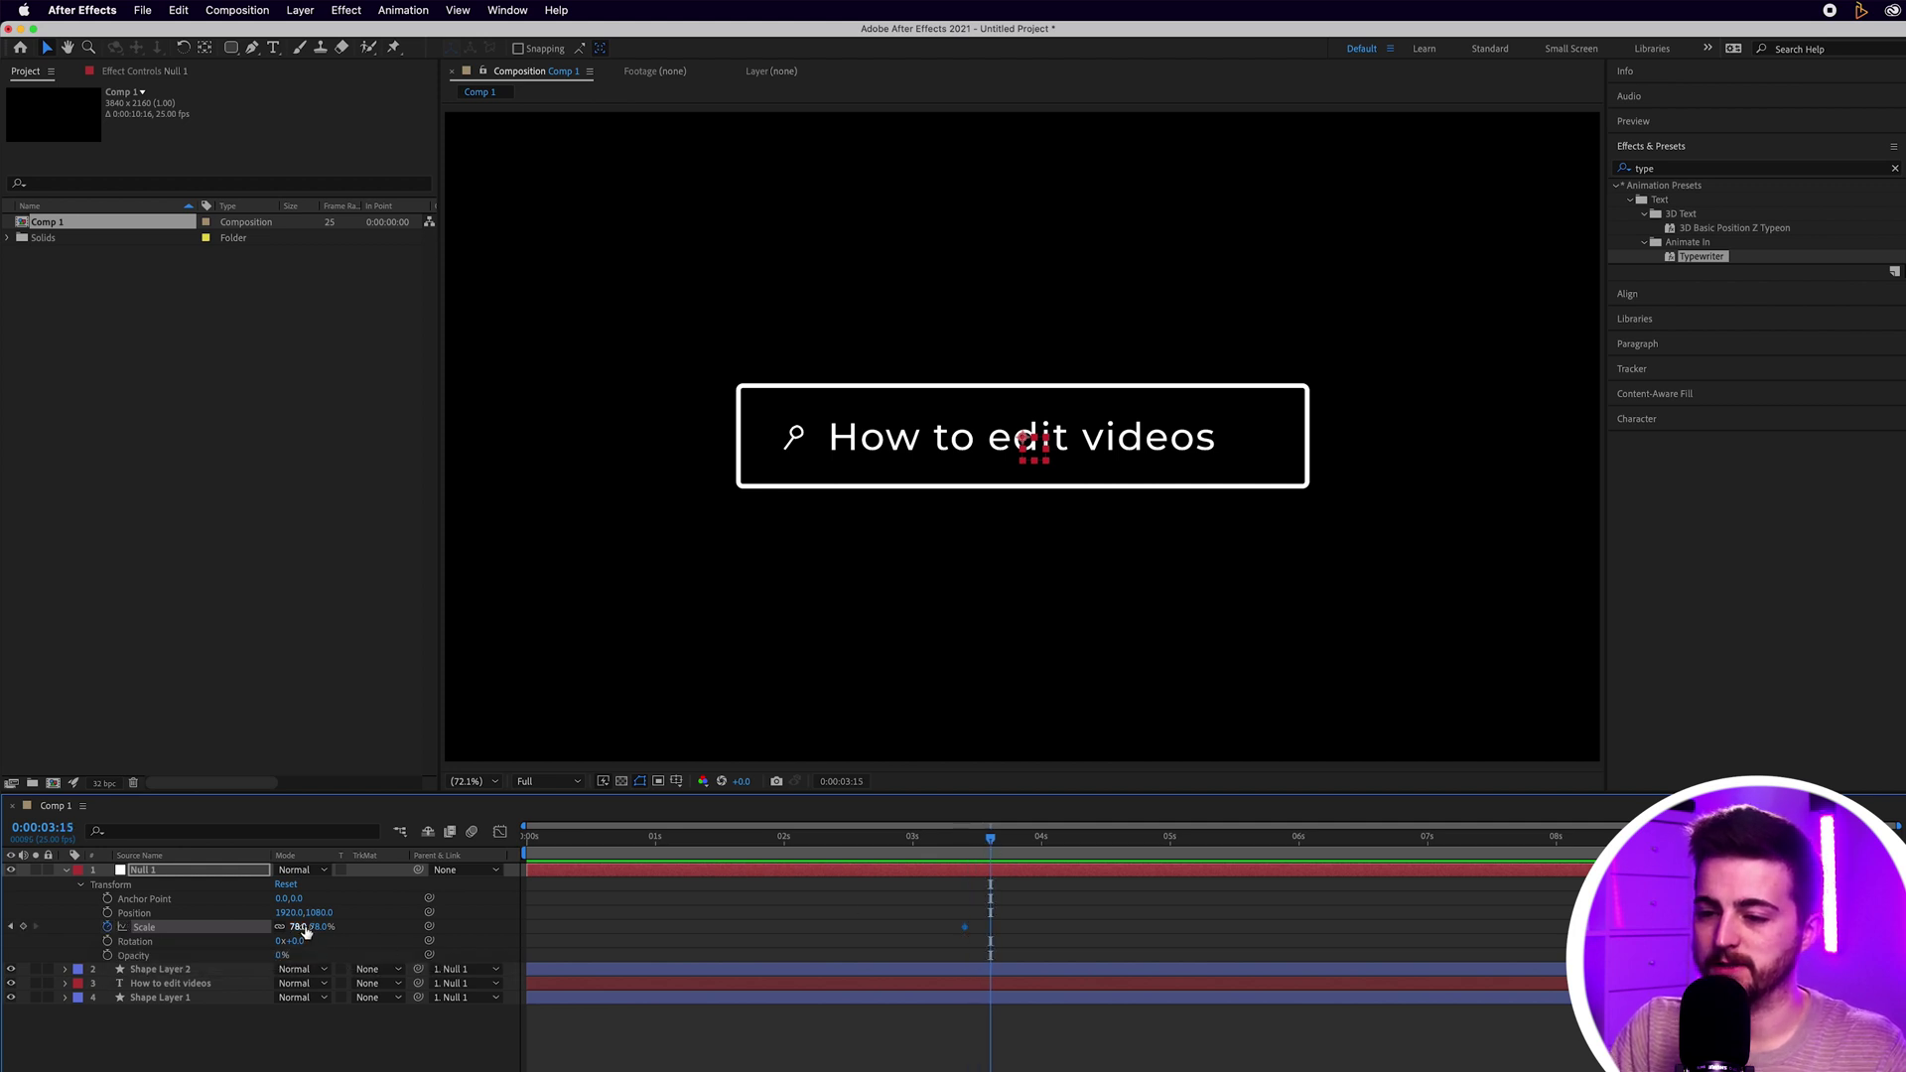
{"action": "type", "text": "0"}
{"action": "left_click", "coordinate": [691, 958]}
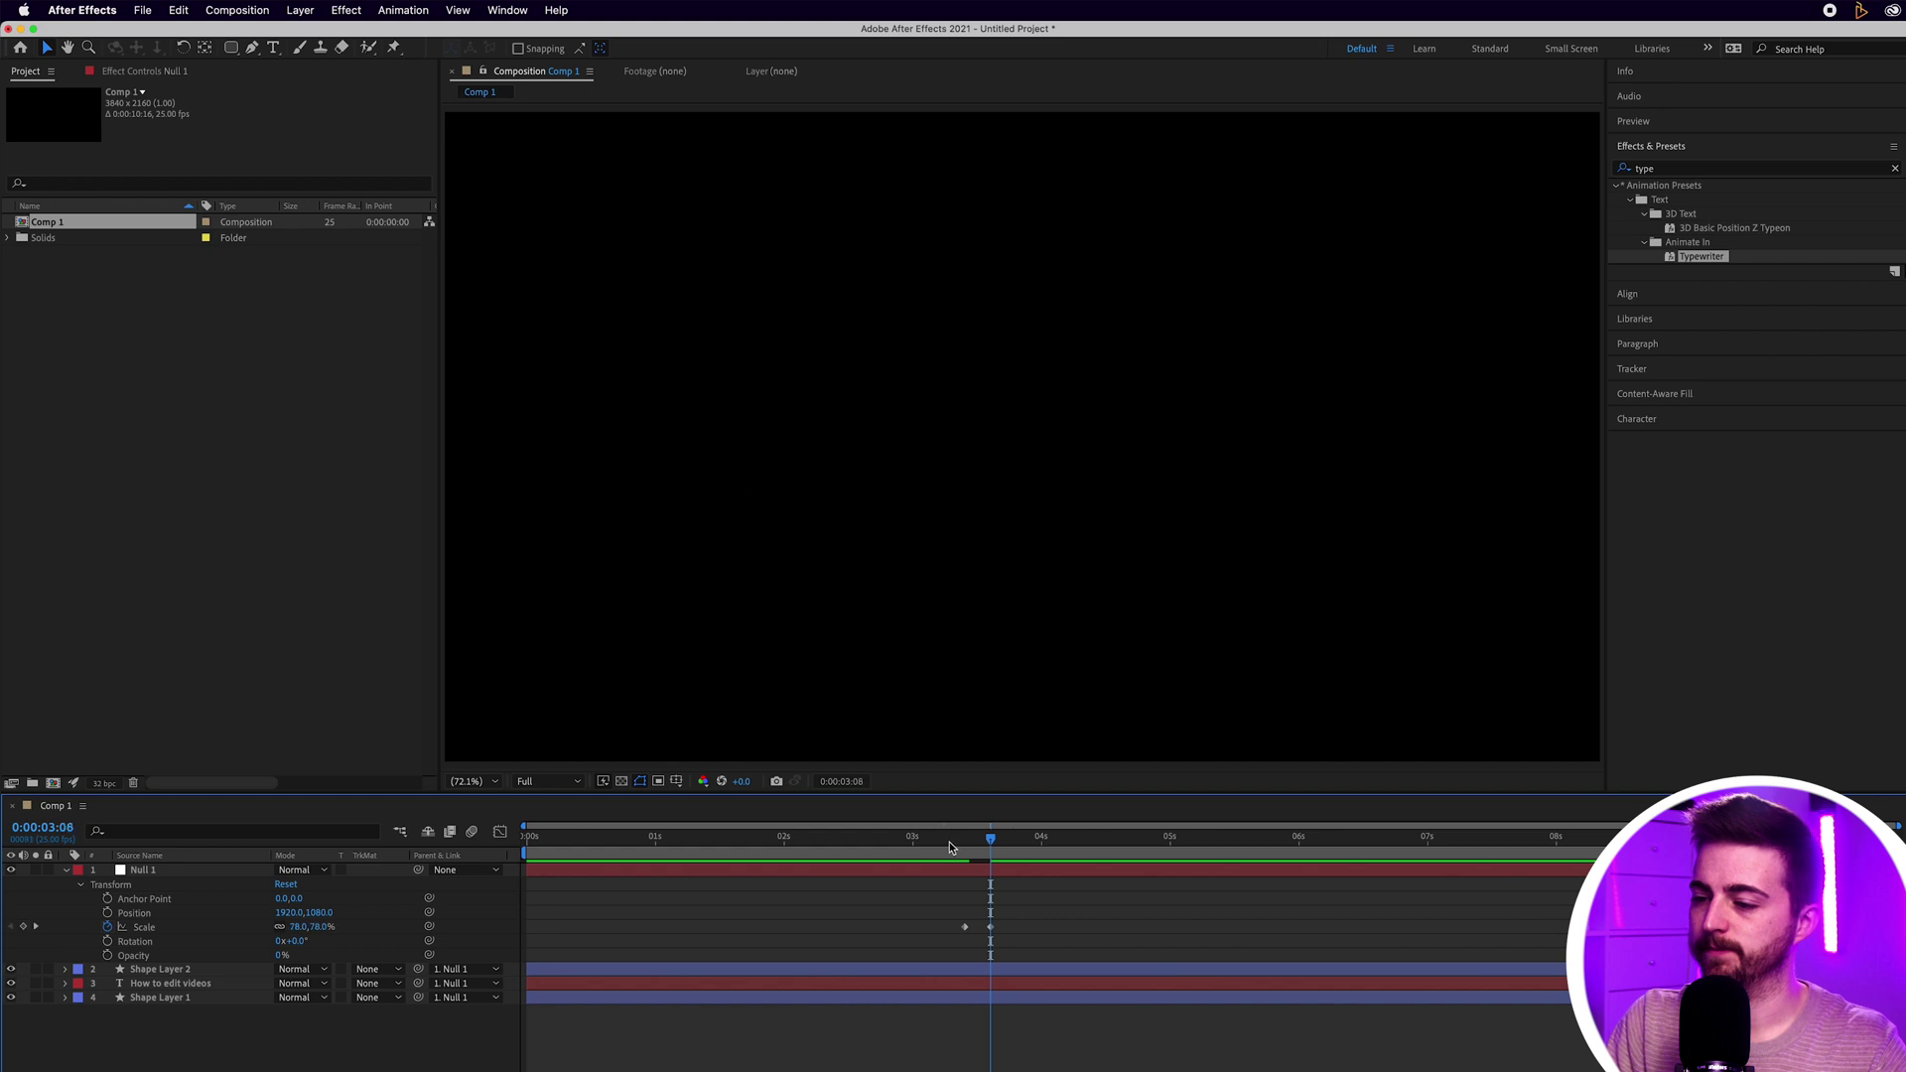